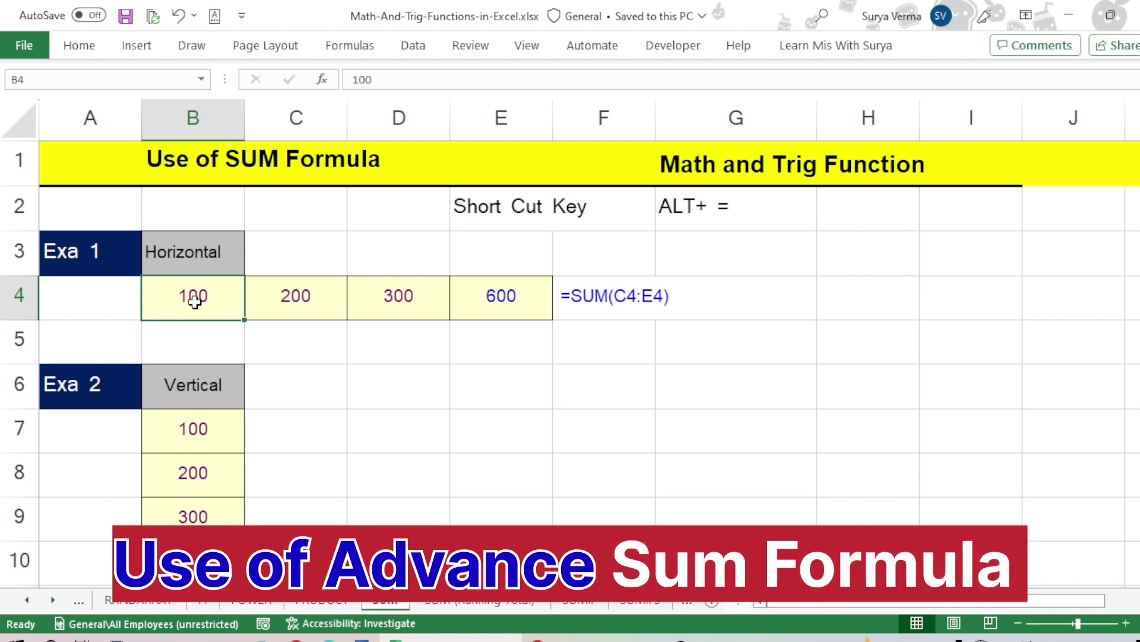
# Look through the Math & Trig function list down to the SUM family of functions
pyautogui.click(356, 47)
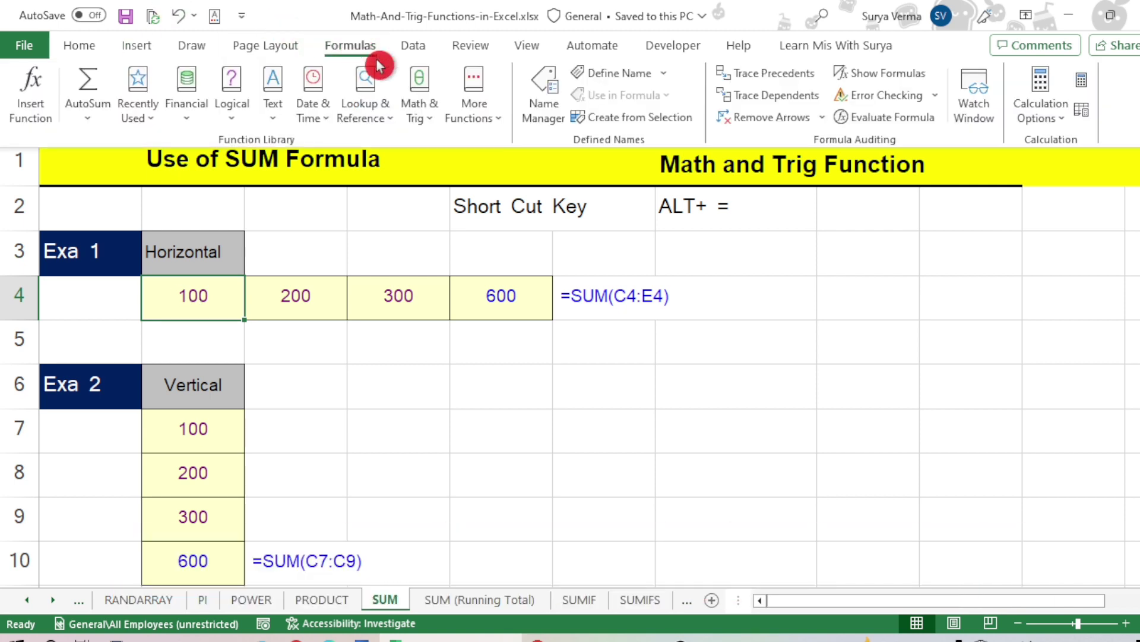
pyautogui.click(419, 104)
pyautogui.scroll(-8, 481, 389)
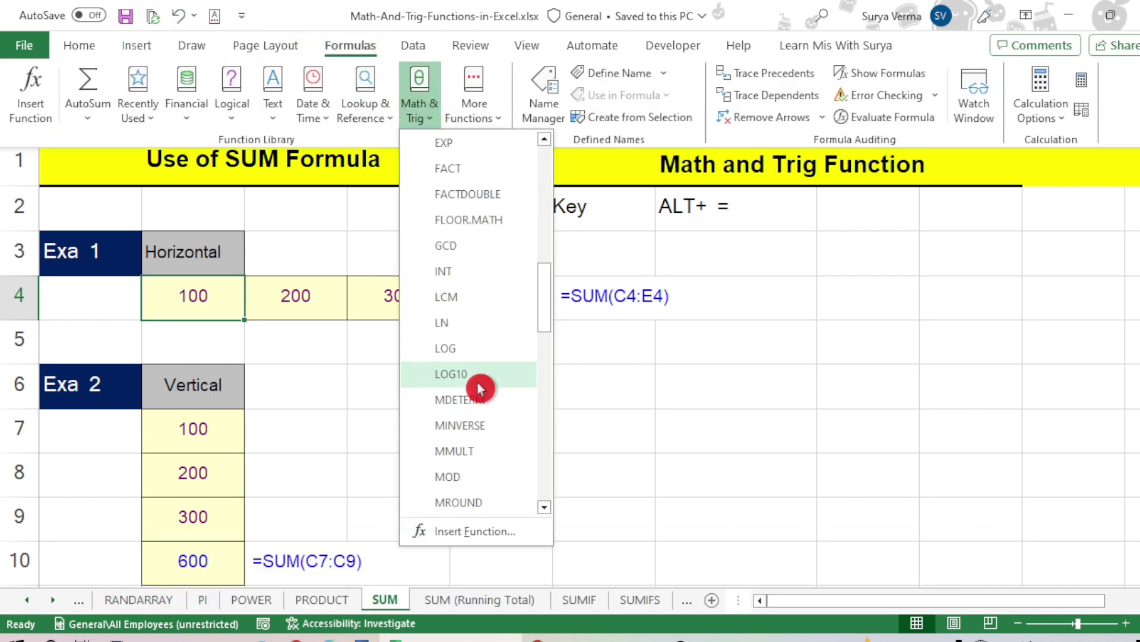
pyautogui.scroll(-12, 481, 389)
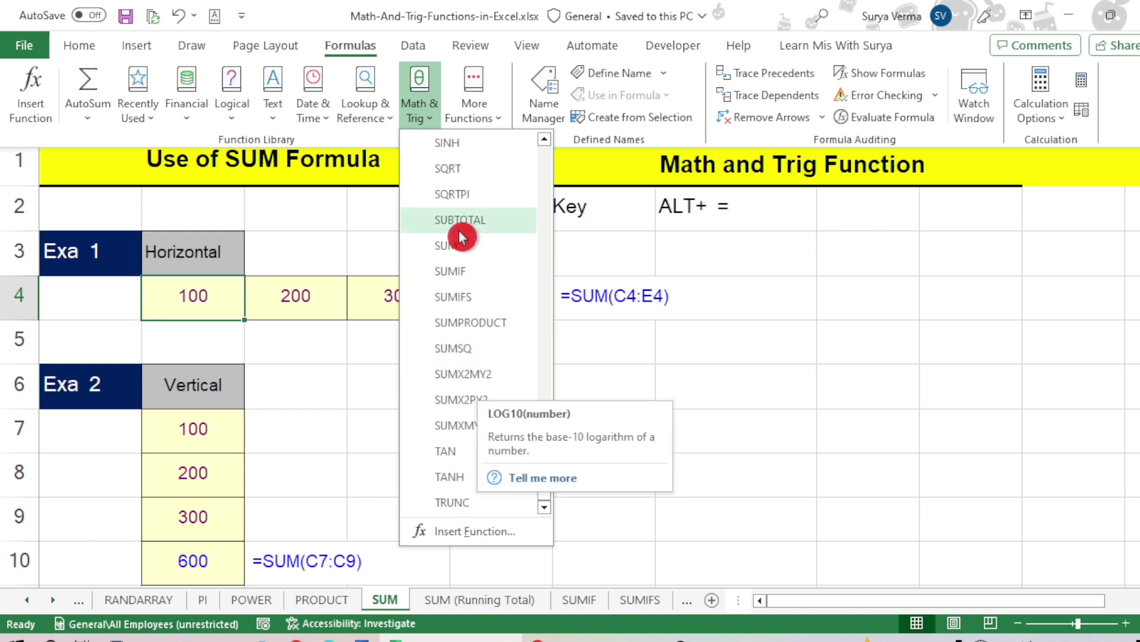
pyautogui.click(171, 293)
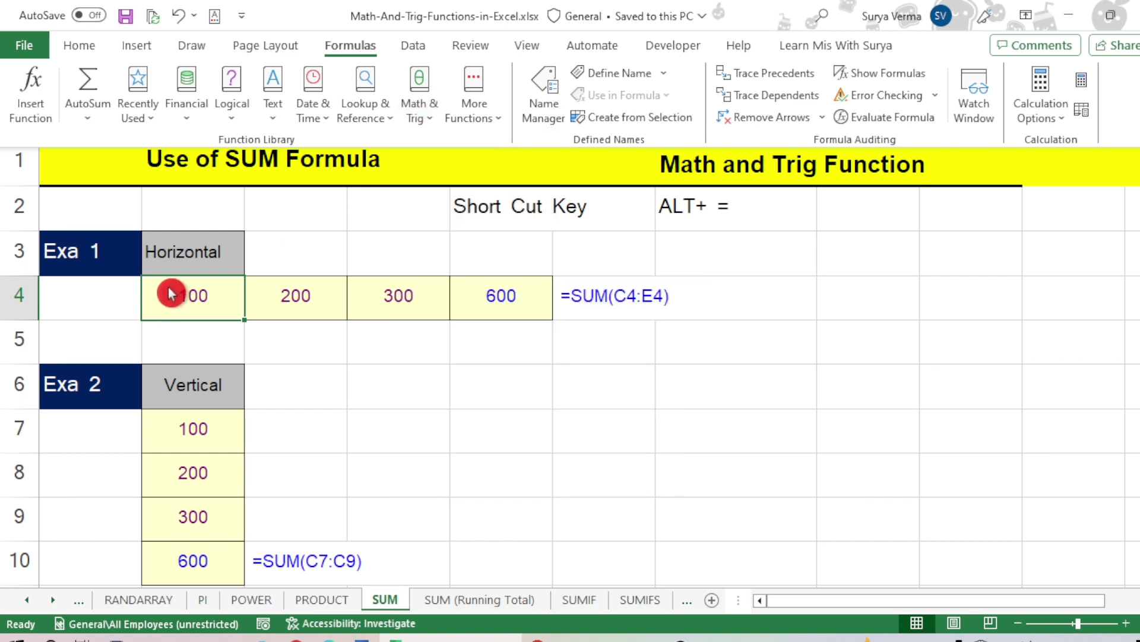
# Examine the horizontal values in B4:D4 of Exa 1 and the formula in E4
pyautogui.press('Right')
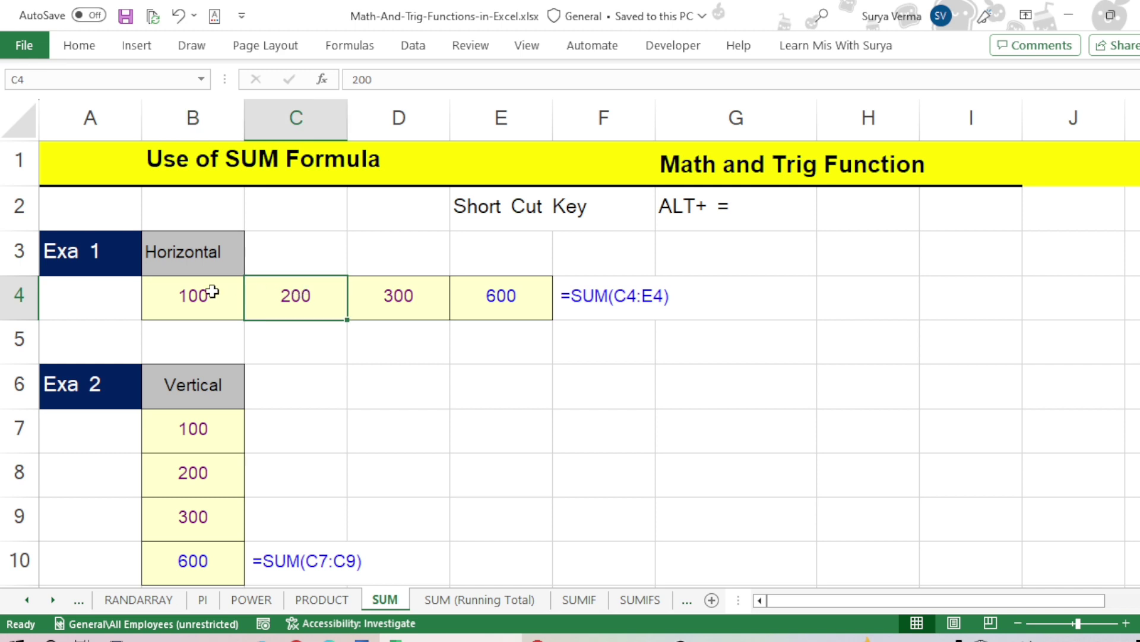
pyautogui.moveTo(204, 292); pyautogui.dragTo(394, 292)
pyautogui.click(391, 293)
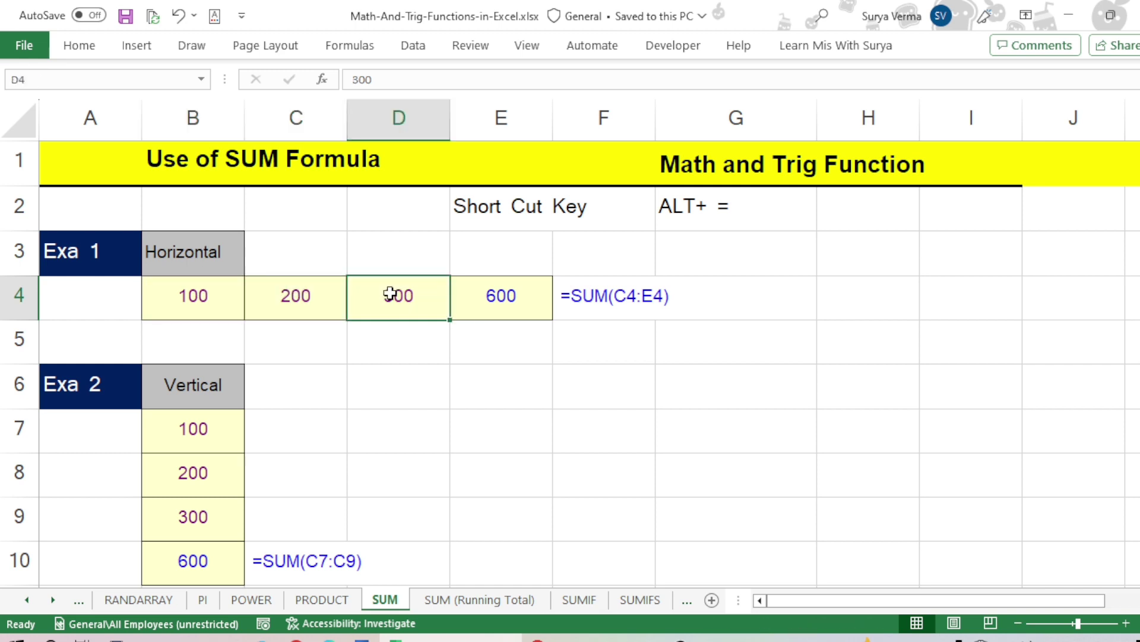
pyautogui.click(506, 287)
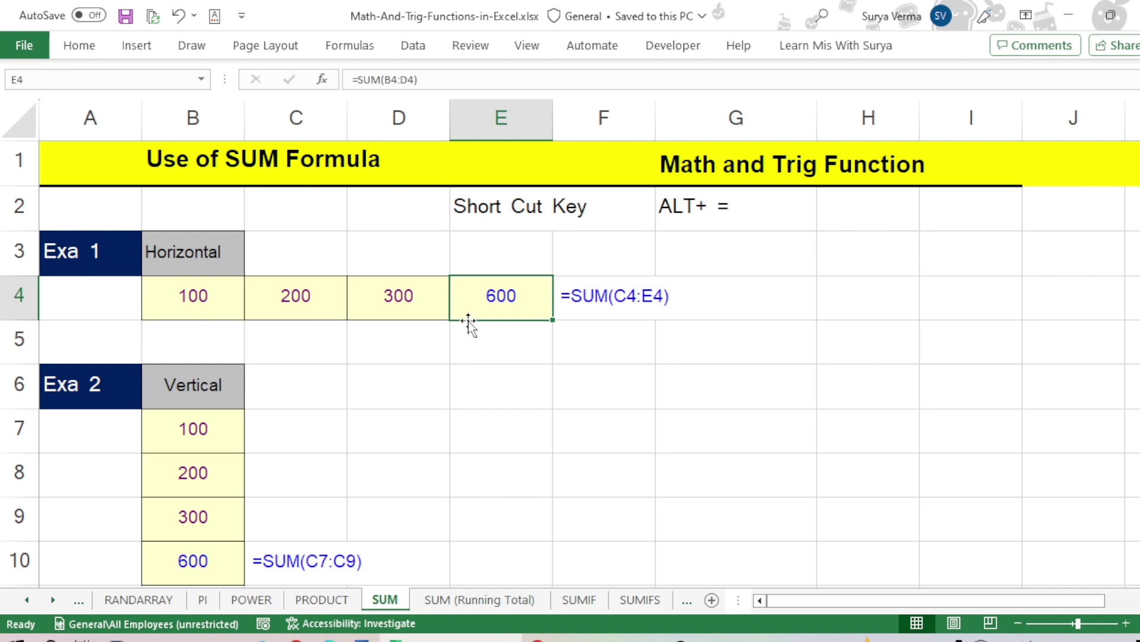
pyautogui.moveTo(204, 298); pyautogui.dragTo(421, 313)
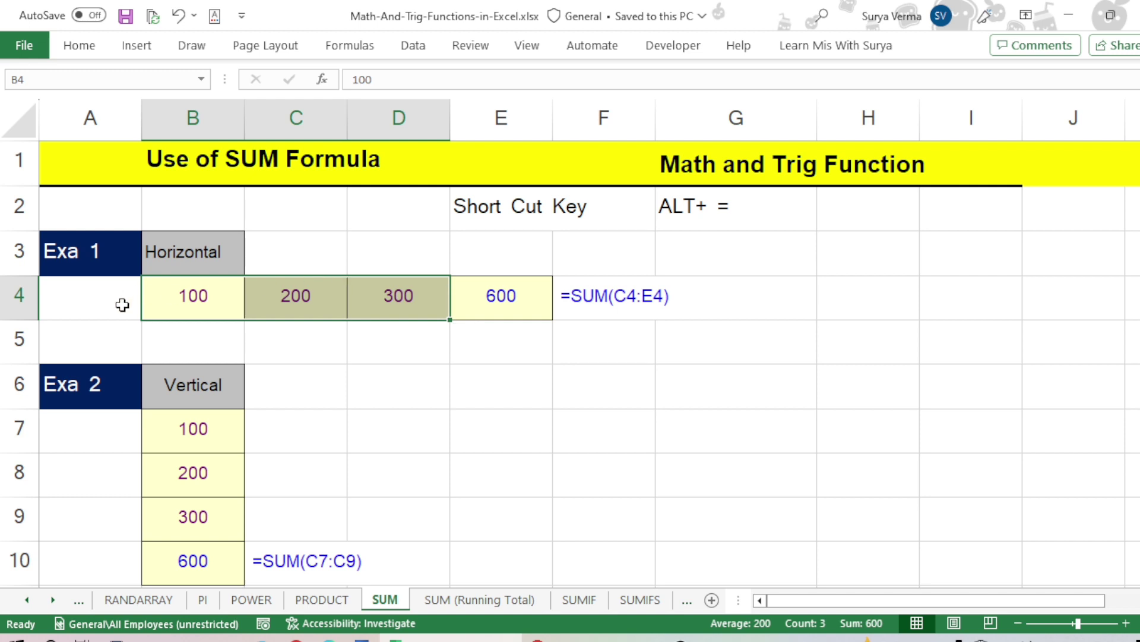
# Review the Exa 2 to Exa 6 blocks of the SUM sheet, including the questions in D24:D26 and the values in C31:D36
pyautogui.click(104, 401)
pyautogui.scroll(-3, 104, 368)
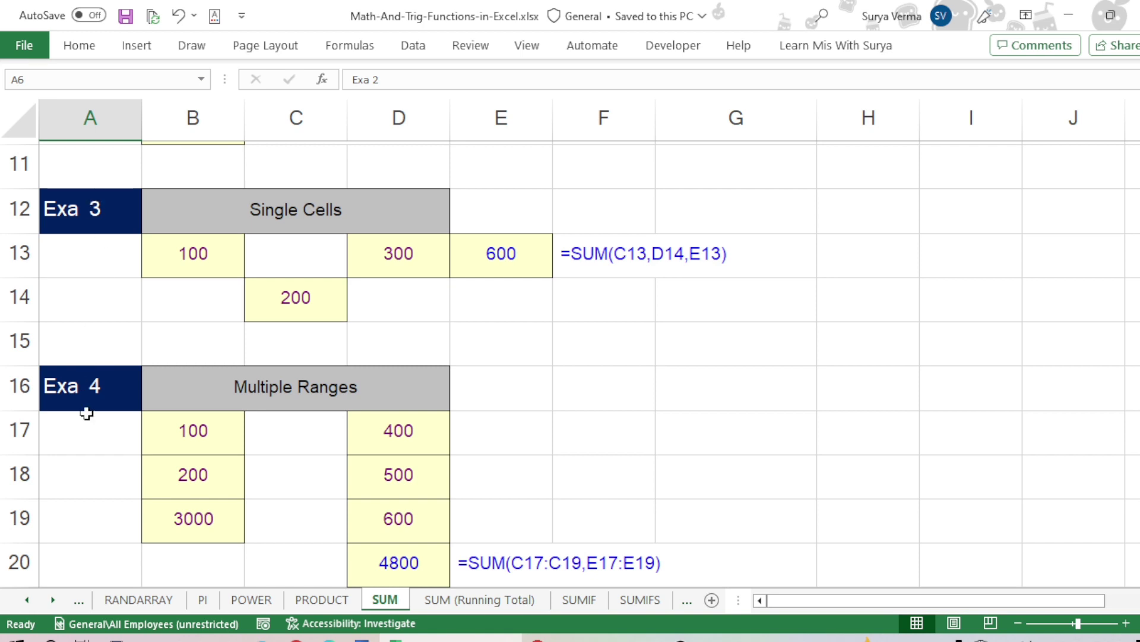
pyautogui.scroll(-3, 87, 416)
pyautogui.scroll(-3, 89, 389)
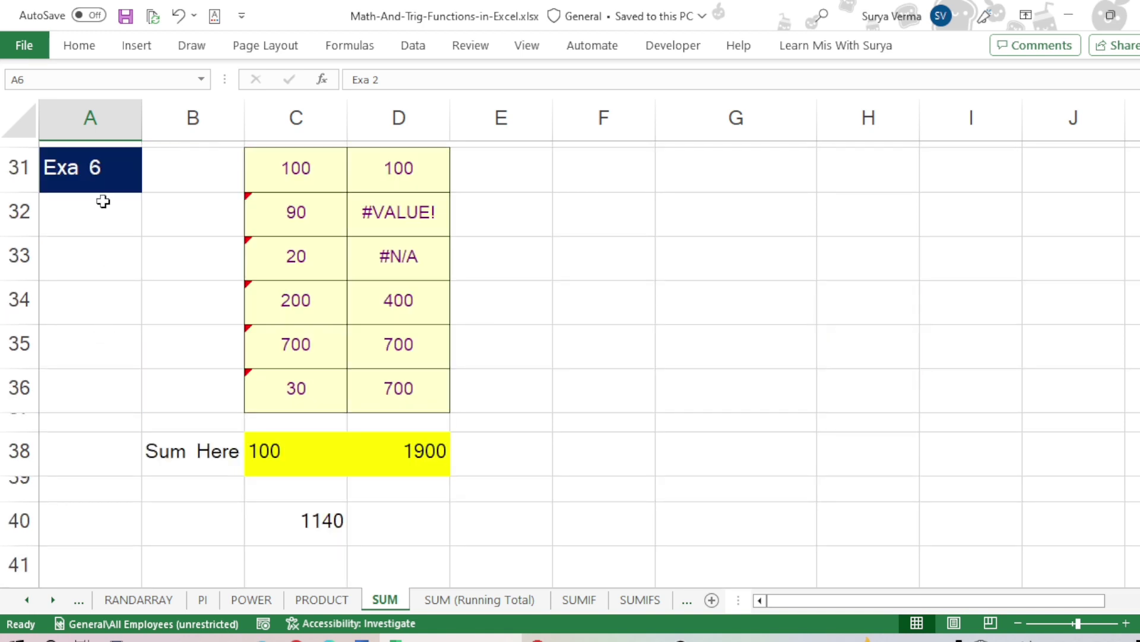
pyautogui.scroll(2, 189, 343)
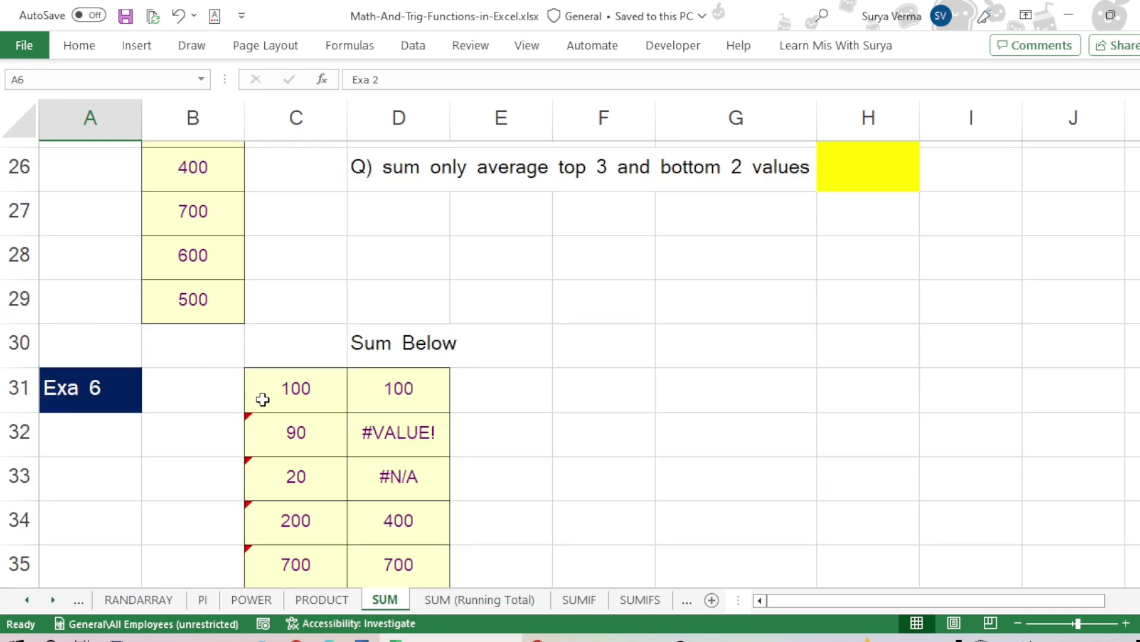
pyautogui.click(298, 390)
pyautogui.scroll(-2, 287, 442)
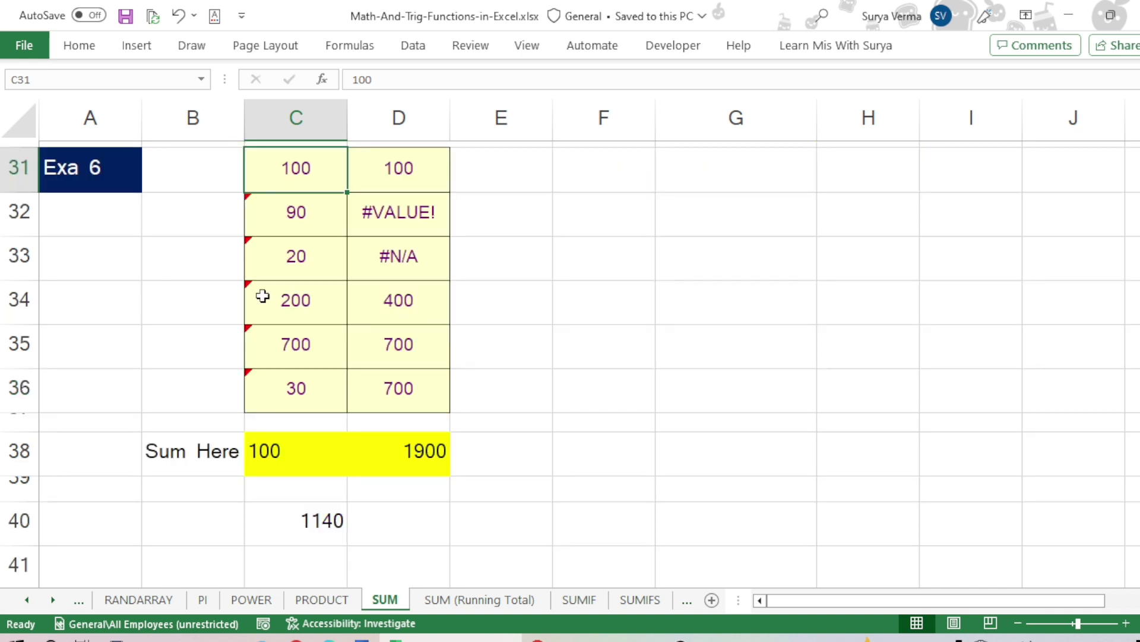
pyautogui.click(385, 368)
pyautogui.scroll(4, 393, 380)
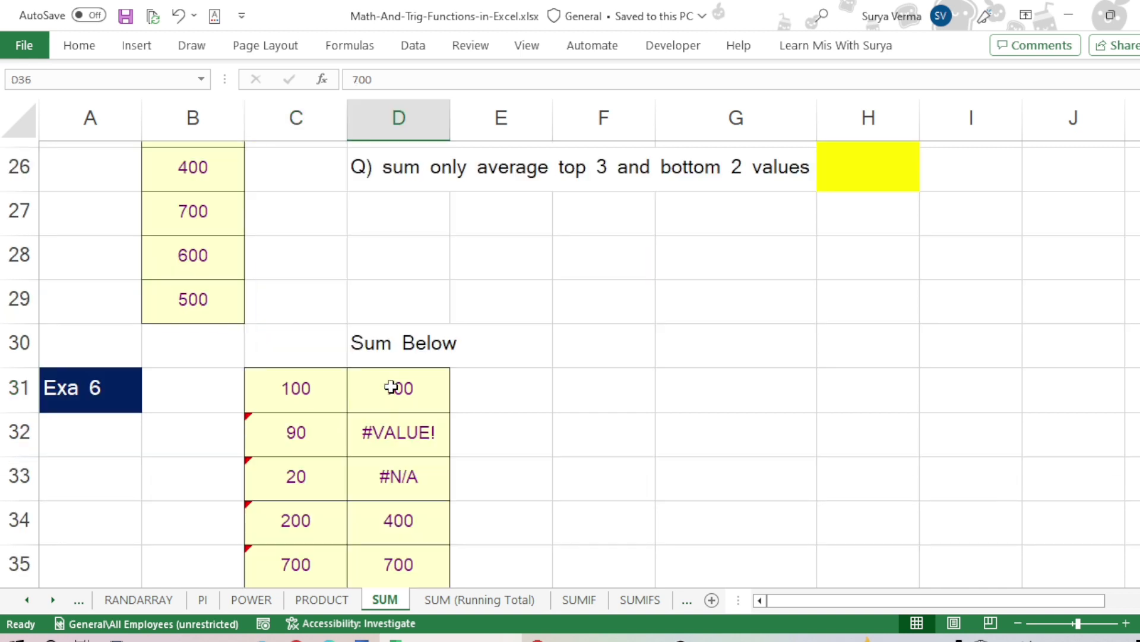
pyautogui.click(363, 300)
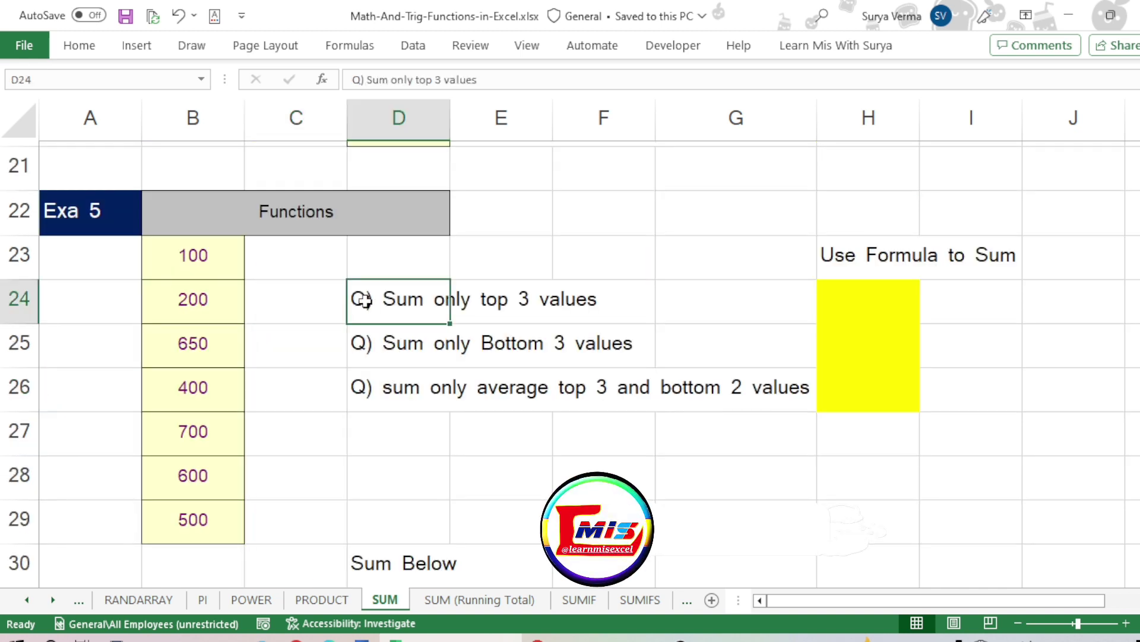
pyautogui.click(359, 386)
pyautogui.scroll(2, 403, 427)
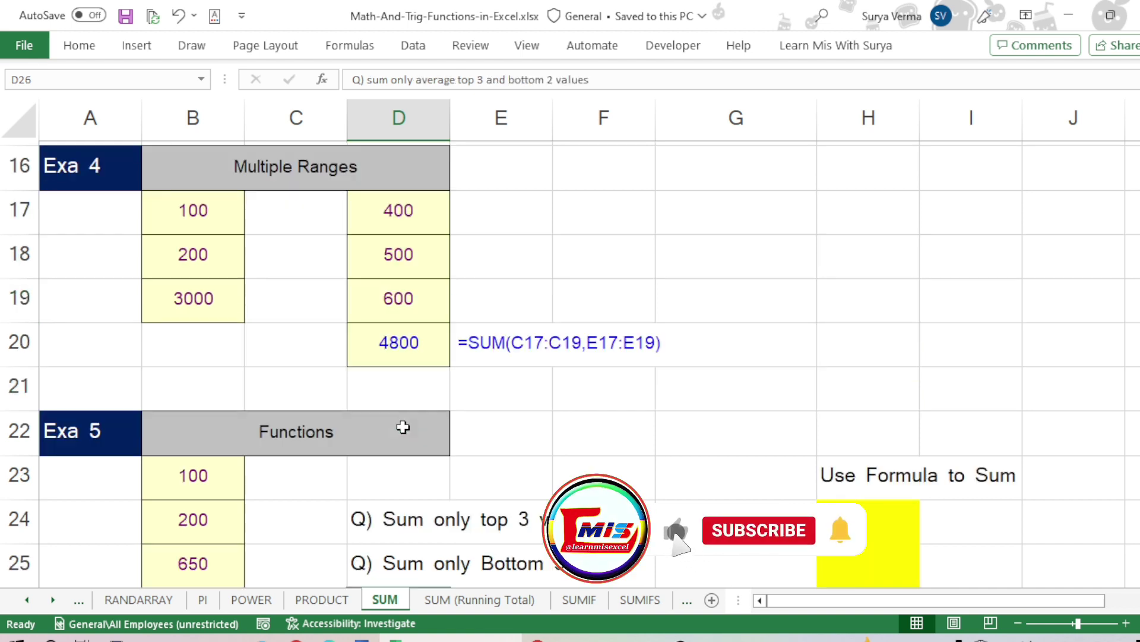
pyautogui.scroll(2, 413, 417)
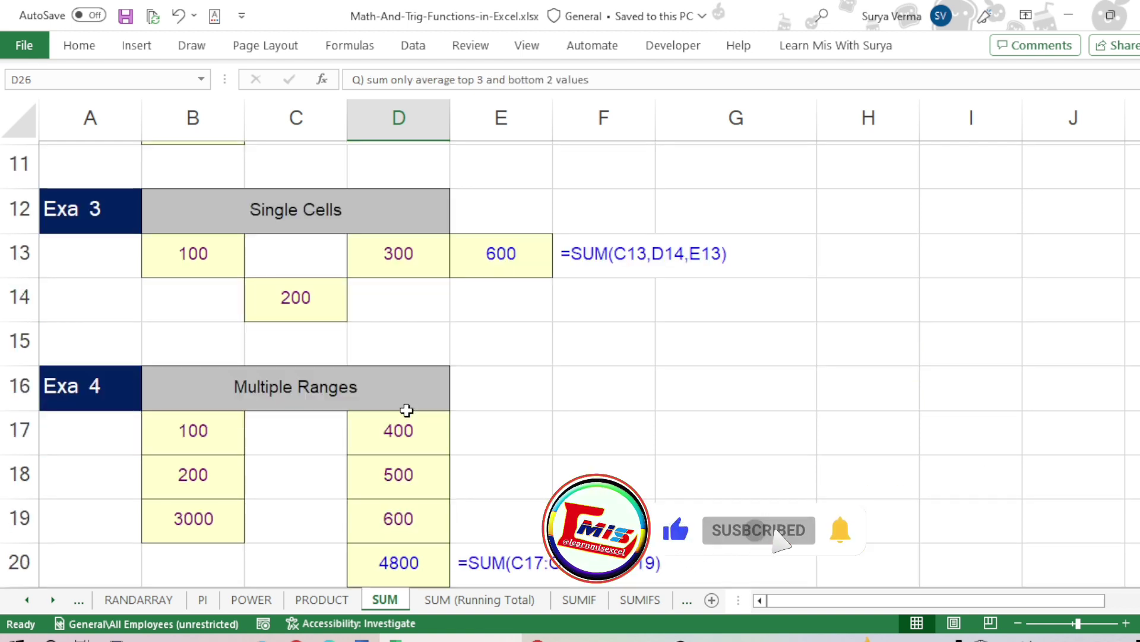
pyautogui.click(315, 389)
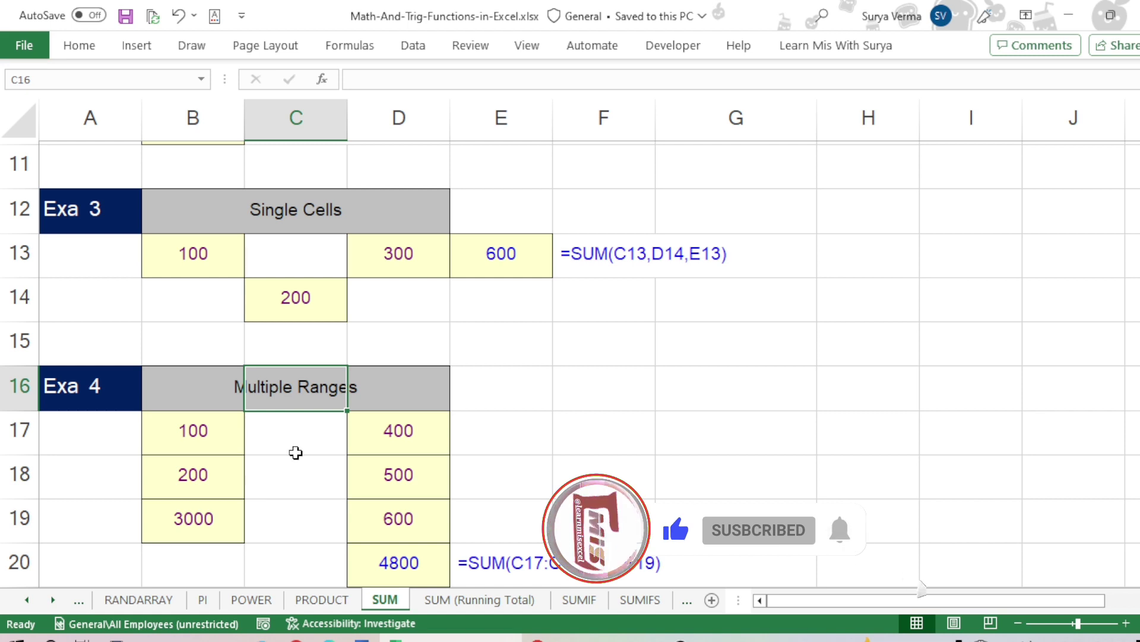
pyautogui.scroll(4, 297, 449)
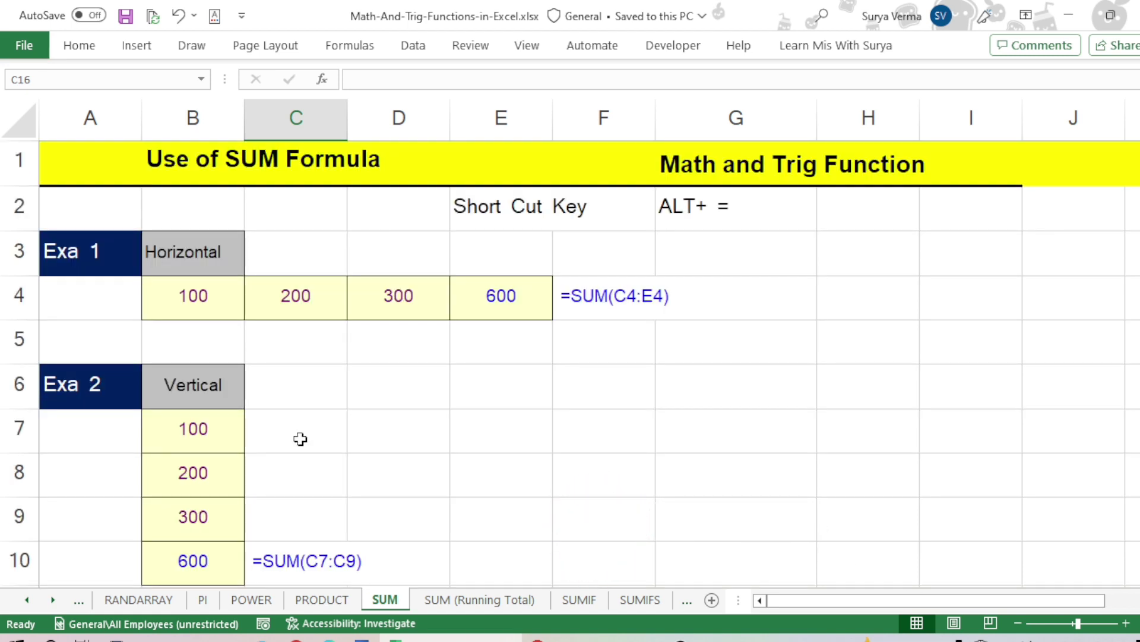
# Clear the total in E4 of the horizontal example
pyautogui.click(176, 247)
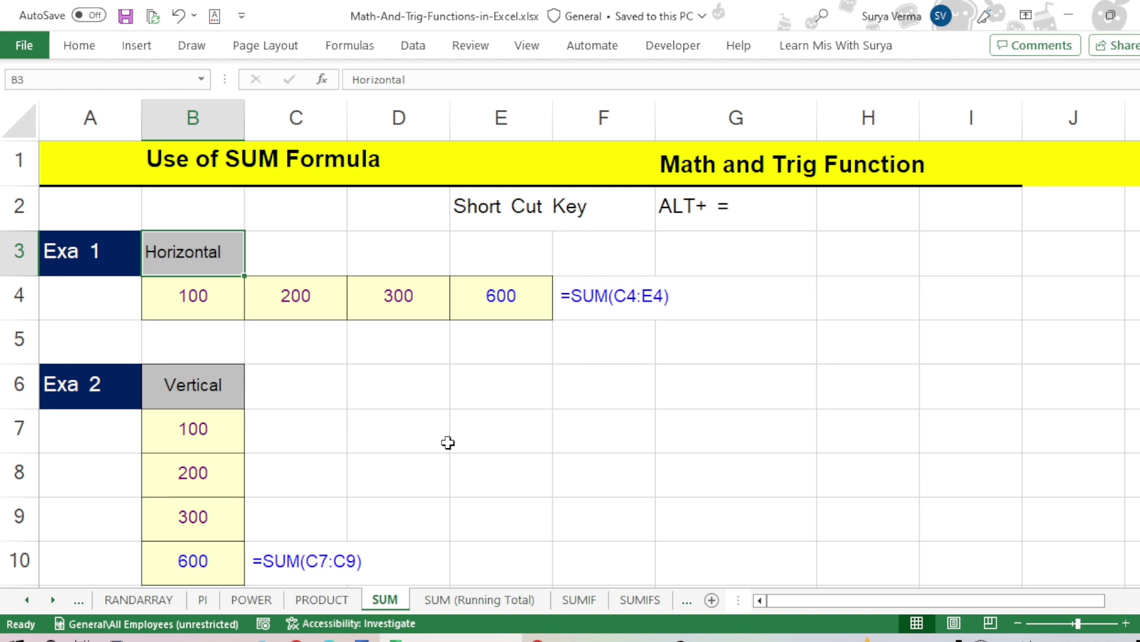
pyautogui.click(499, 293)
pyautogui.press('Delete')
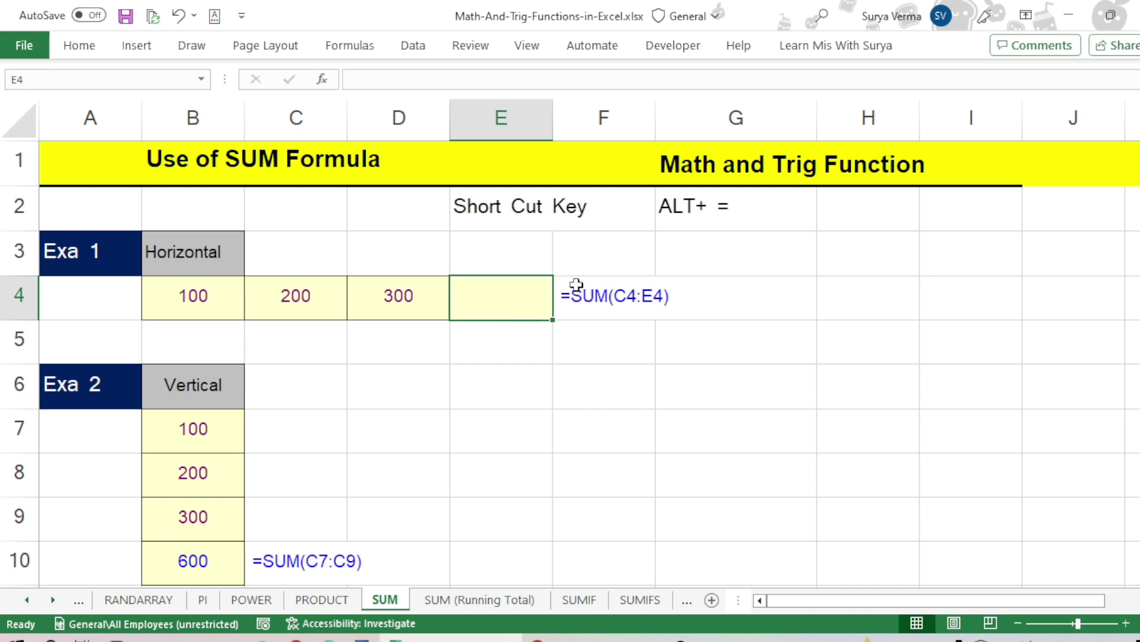
# Enter the addition formula =B4+C4+D4 in cell E5
pyautogui.moveTo(223, 297); pyautogui.dragTo(301, 296)
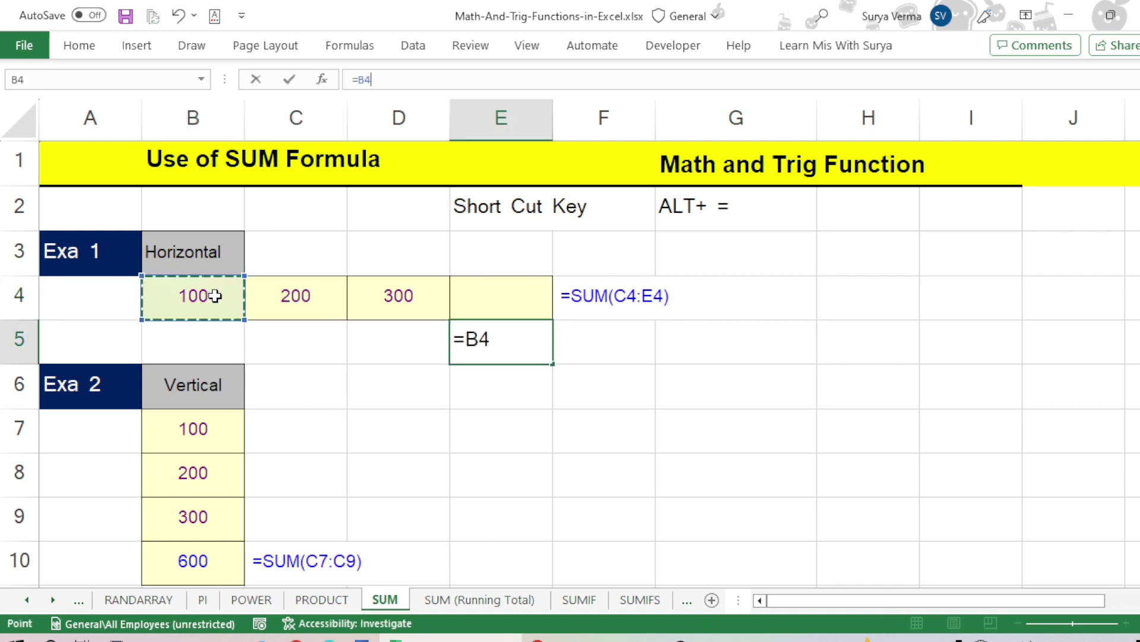
pyautogui.write('+')
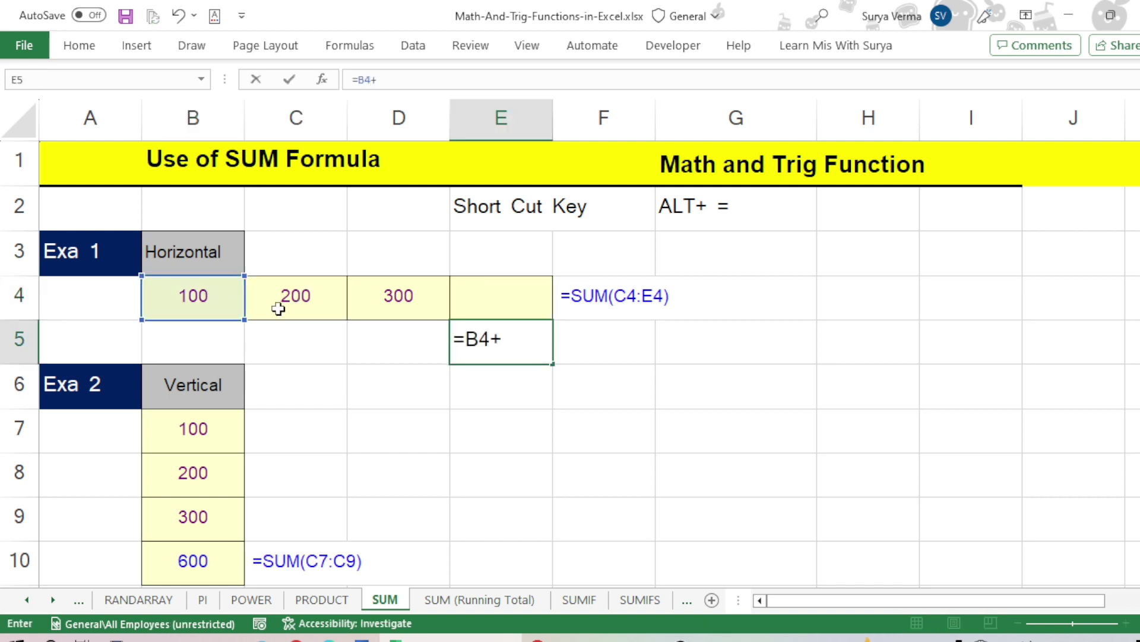
pyautogui.click(279, 303)
pyautogui.write('+')
pyautogui.click(383, 304)
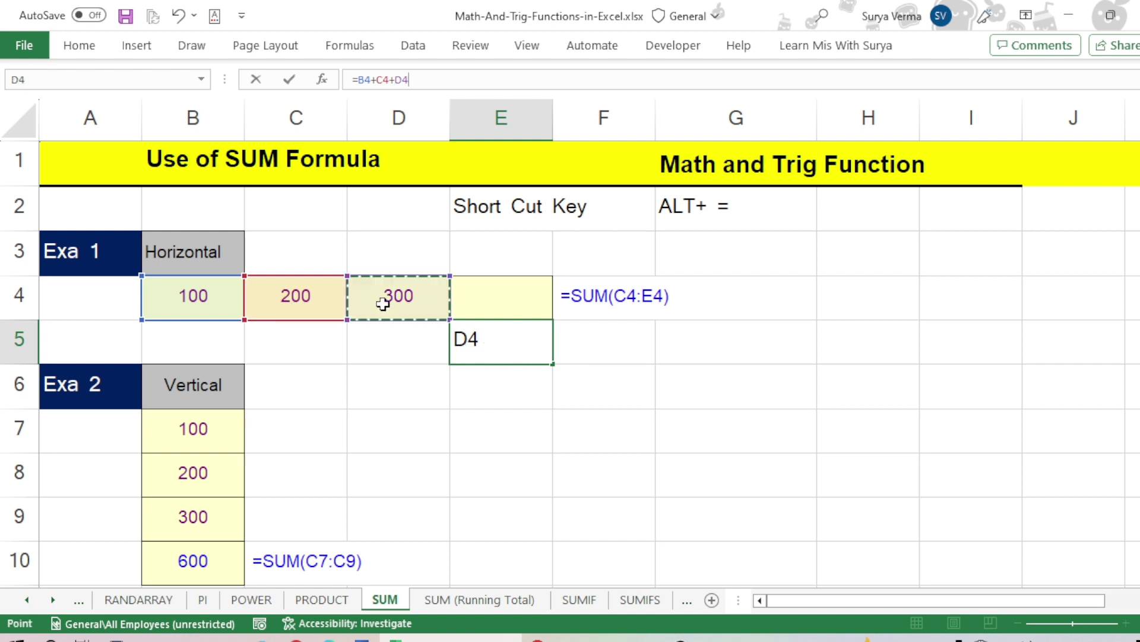
pyautogui.press('Return')
pyautogui.click(525, 339)
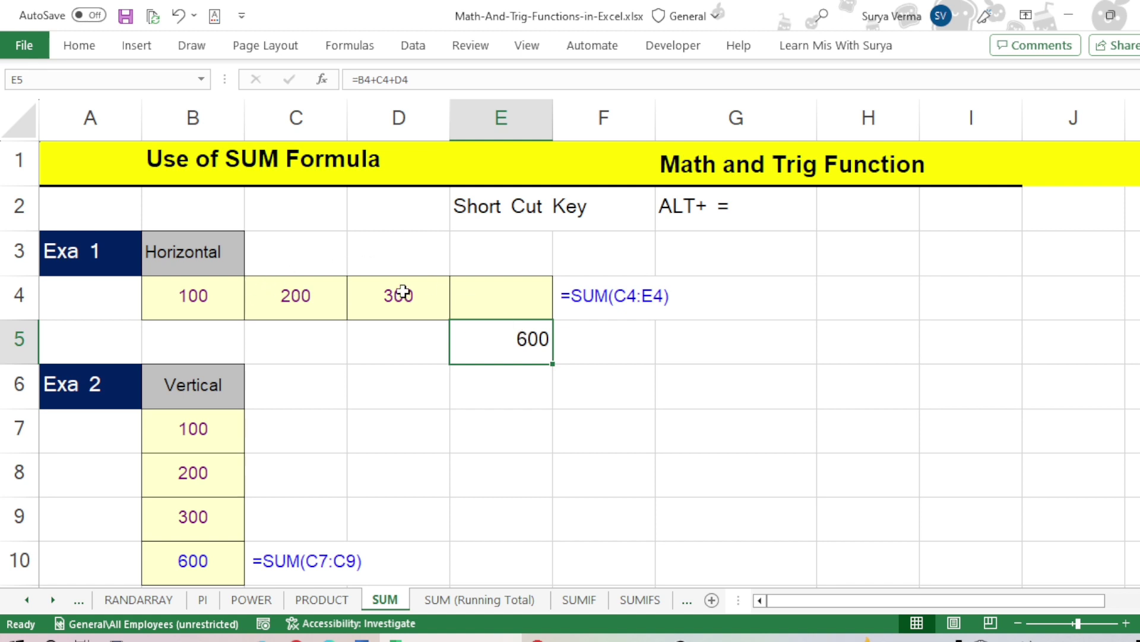
# Total B4:D4 in cell E4 with AutoSum and compare its formula with the one in E5
pyautogui.click(507, 299)
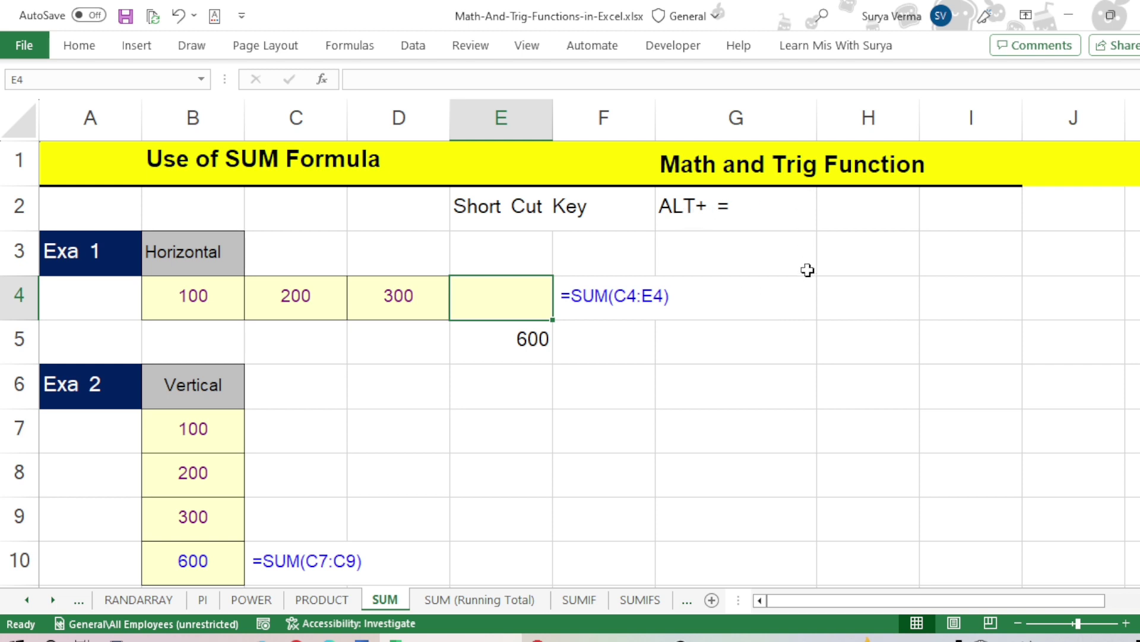
pyautogui.press('F2')
pyautogui.hotkey('alt', '=')
pyautogui.press('Return')
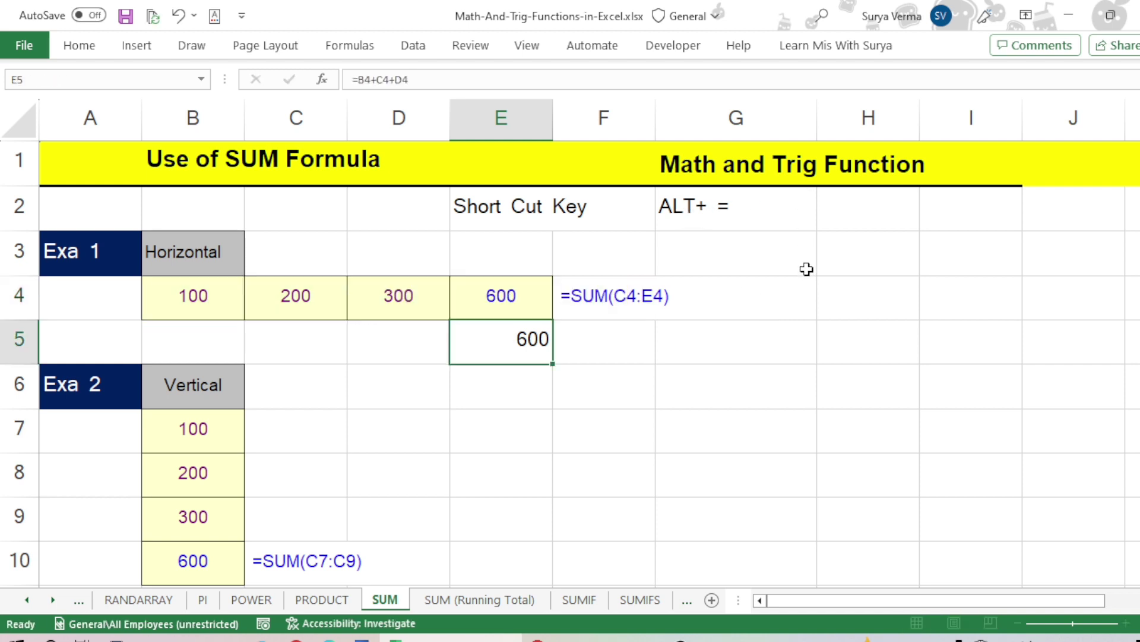
pyautogui.click(474, 297)
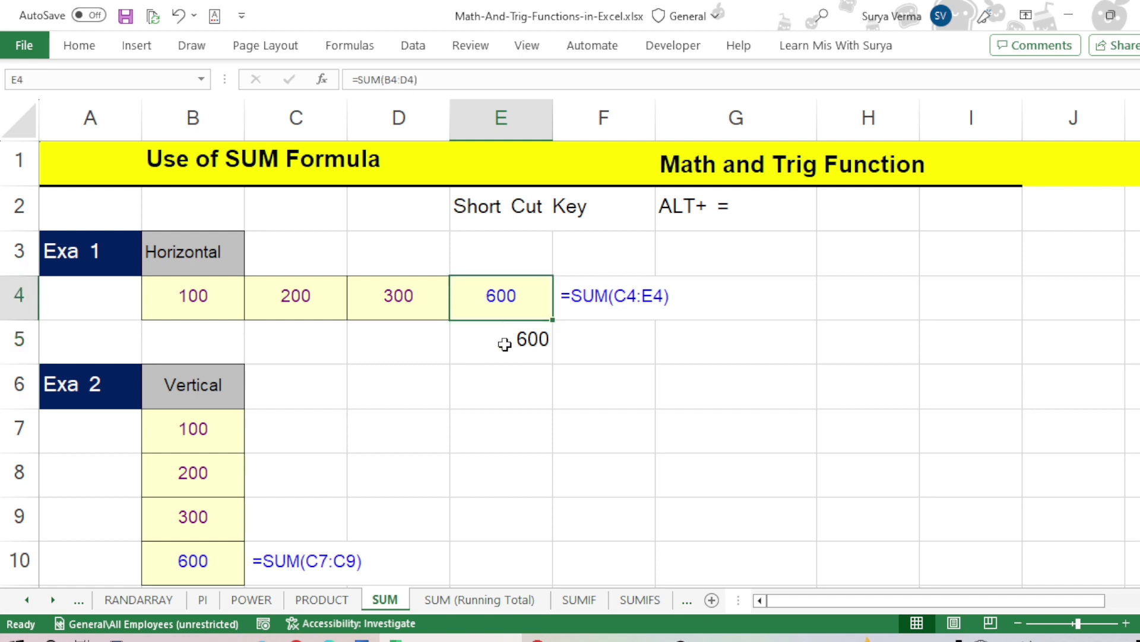
pyautogui.click(506, 346)
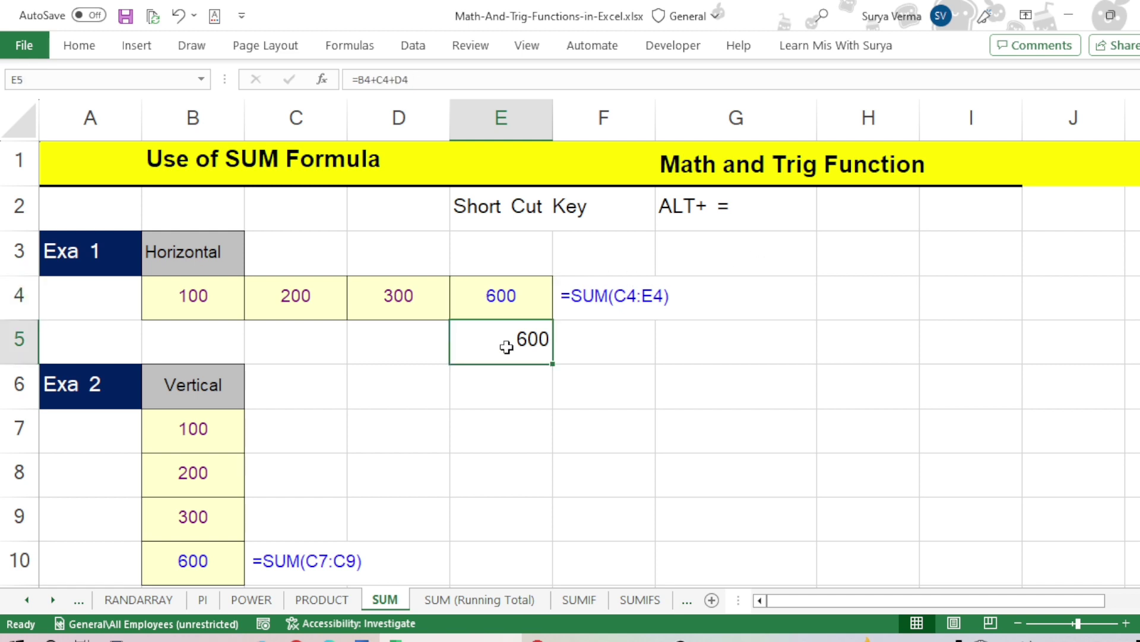
pyautogui.click(486, 292)
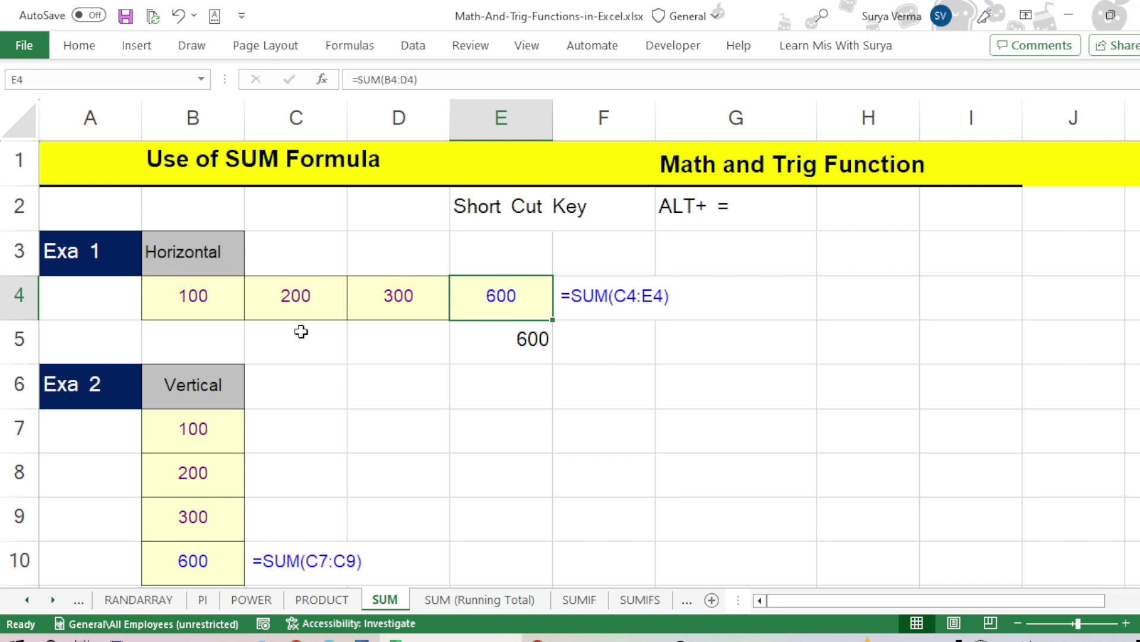
# Replace the vertical example's total in B10 with the formula =SUM(B7:B9)
pyautogui.click(178, 425)
pyautogui.scroll(-2, 204, 445)
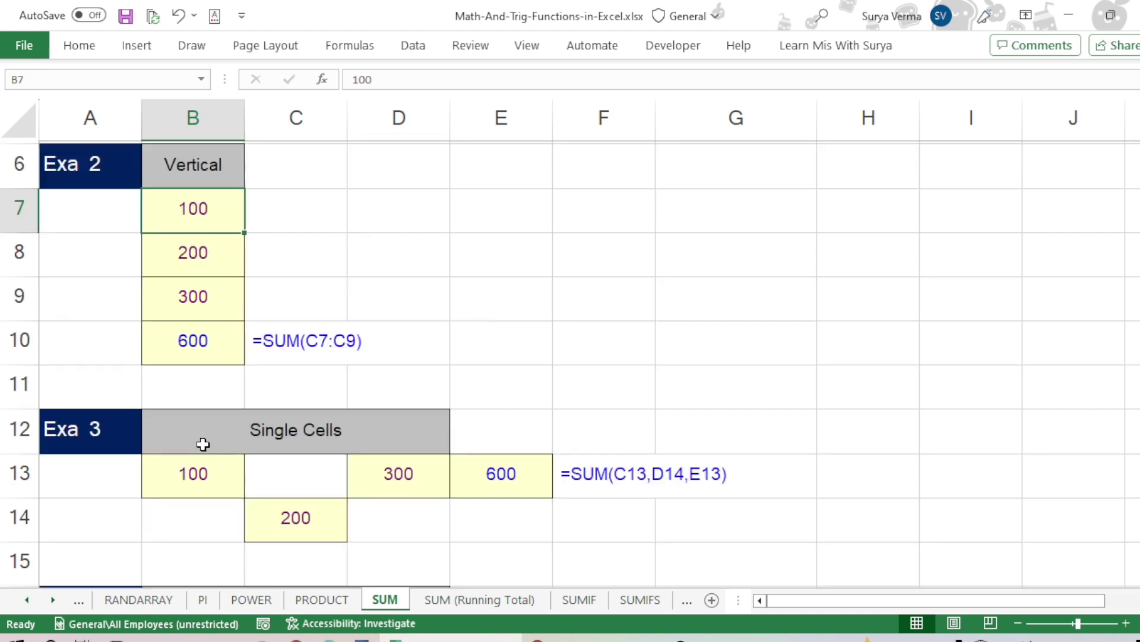
pyautogui.click(207, 359)
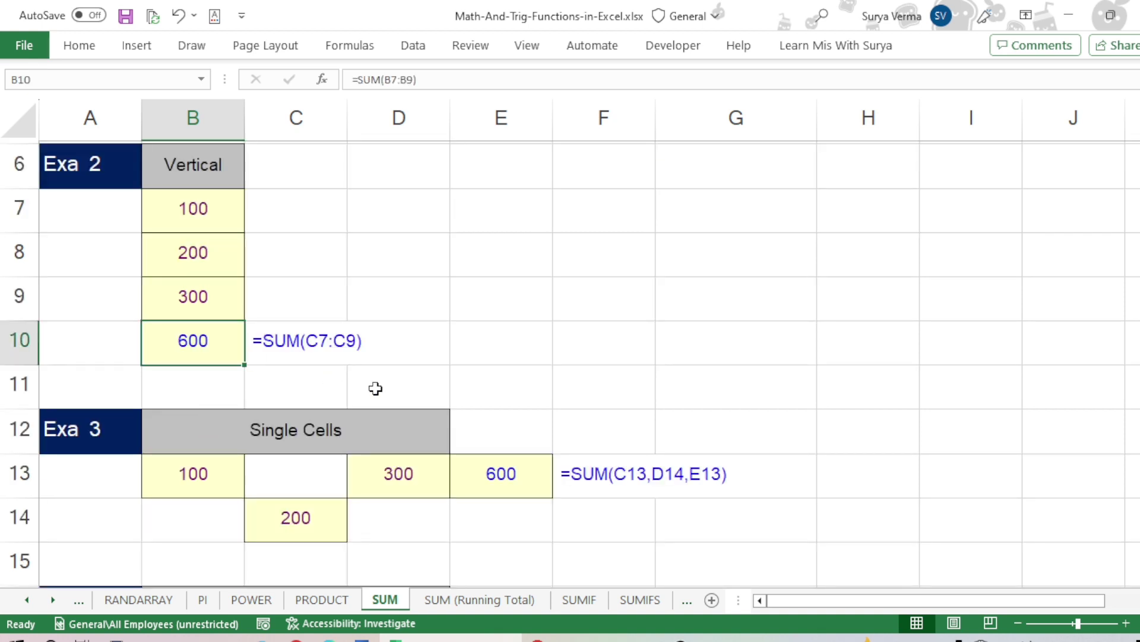
pyautogui.press('Delete')
pyautogui.write('=sum')
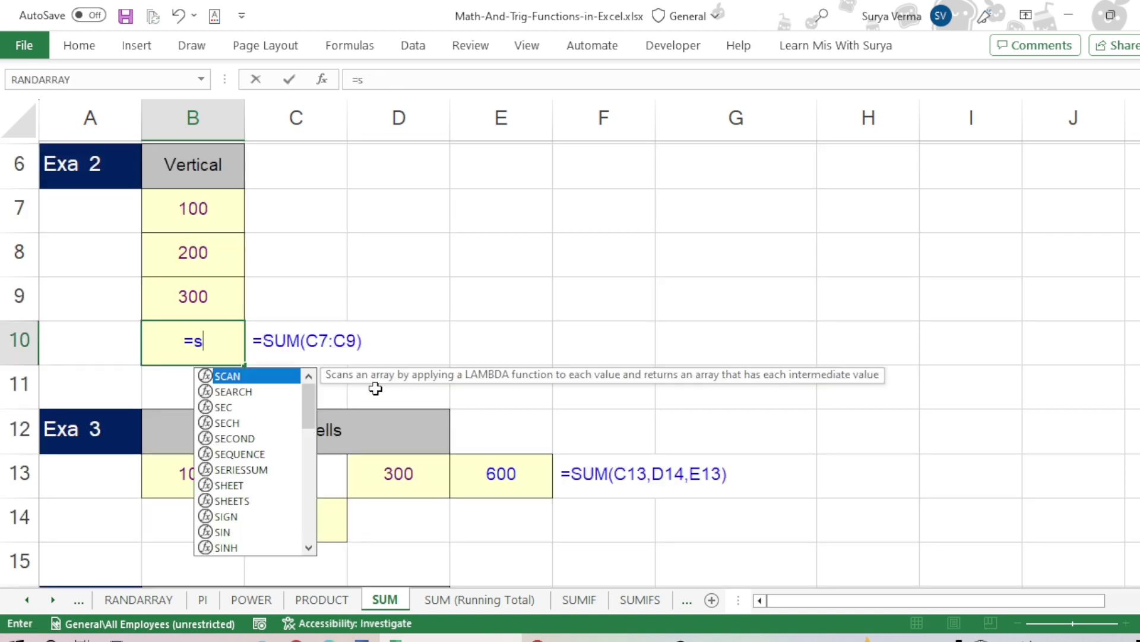
pyautogui.press('Tab')
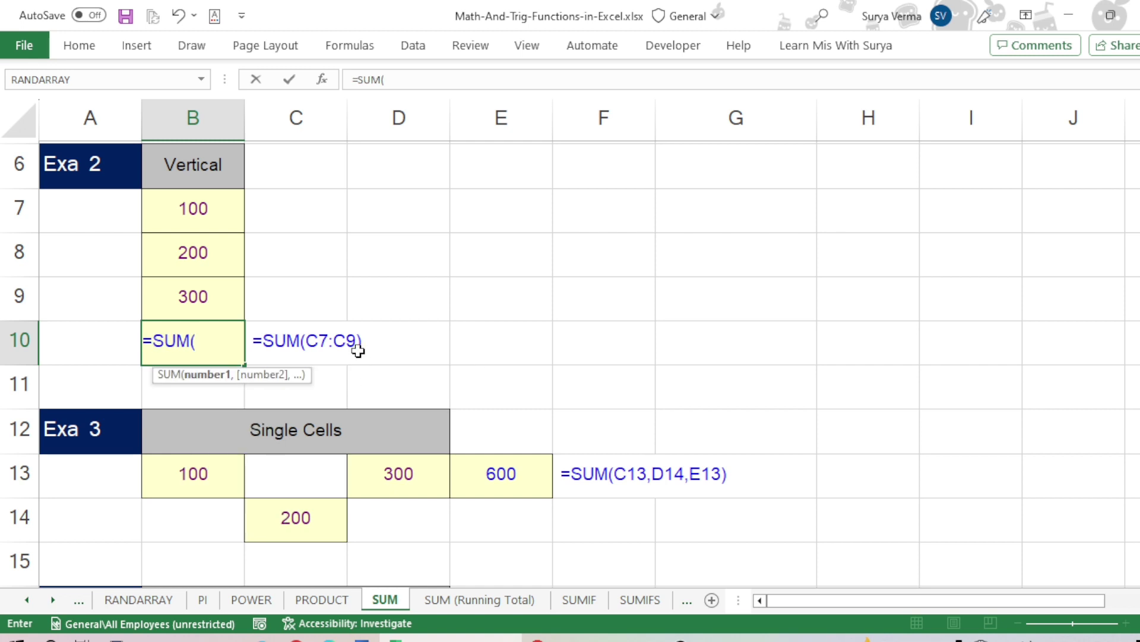
pyautogui.click(191, 200)
pyautogui.hotkey('shift', 'Down')
pyautogui.hotkey('shift', 'Down')
pyautogui.press('Return')
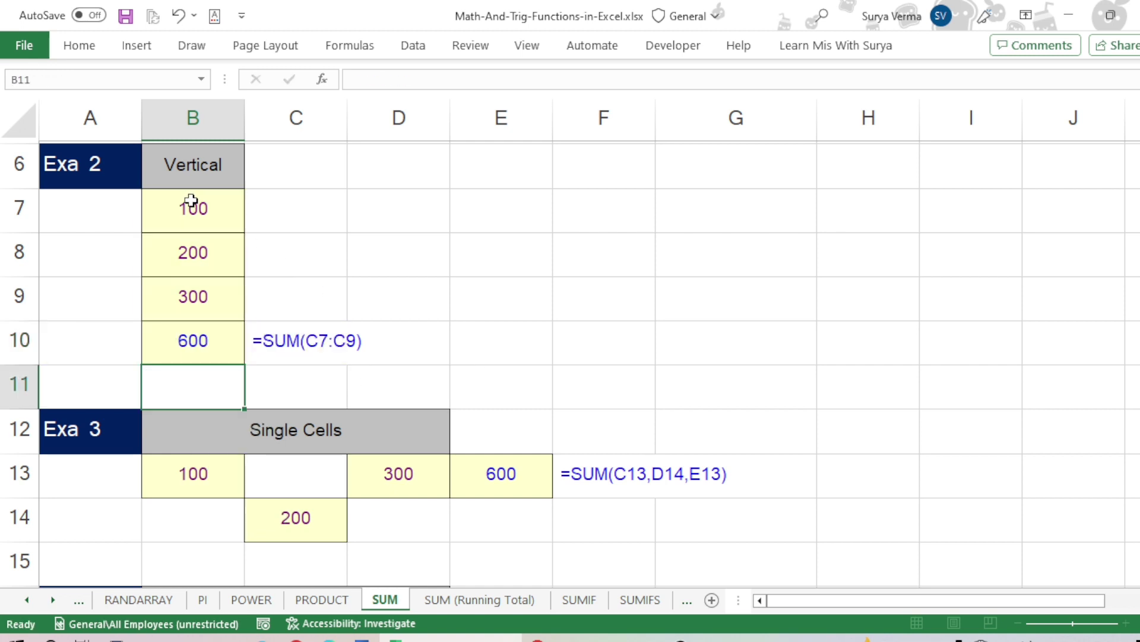
pyautogui.press('Up')
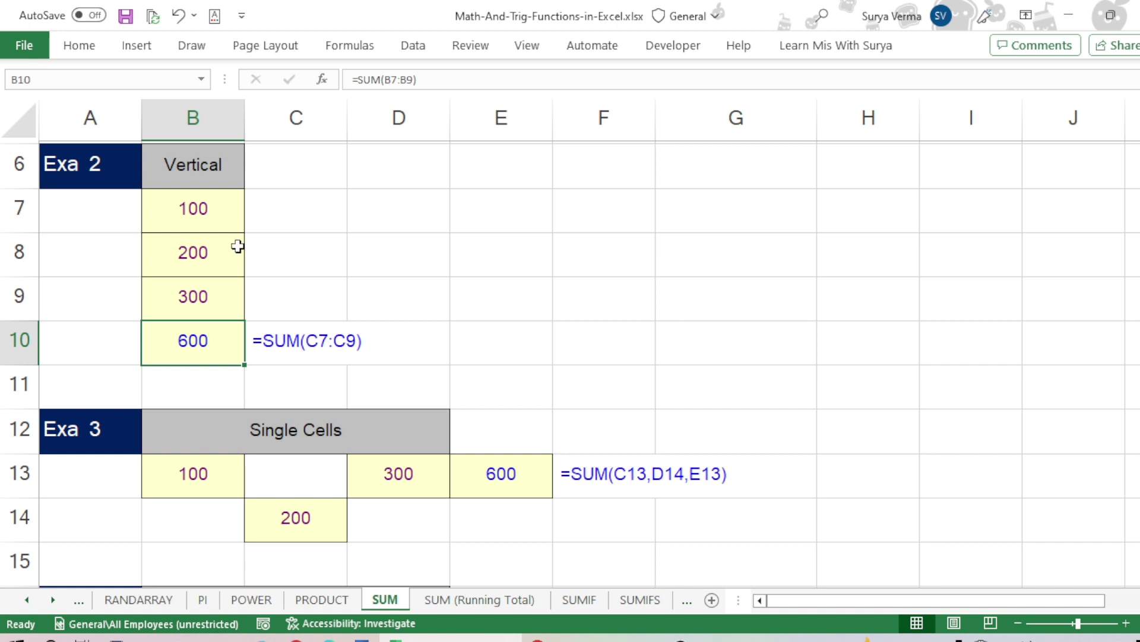
# Copy the horizontal example's numbers B4:D4 and paste them as values only, starting at cell E6
pyautogui.scroll(2, 232, 248)
pyautogui.click(242, 295)
pyautogui.moveTo(248, 296); pyautogui.dragTo(408, 313)
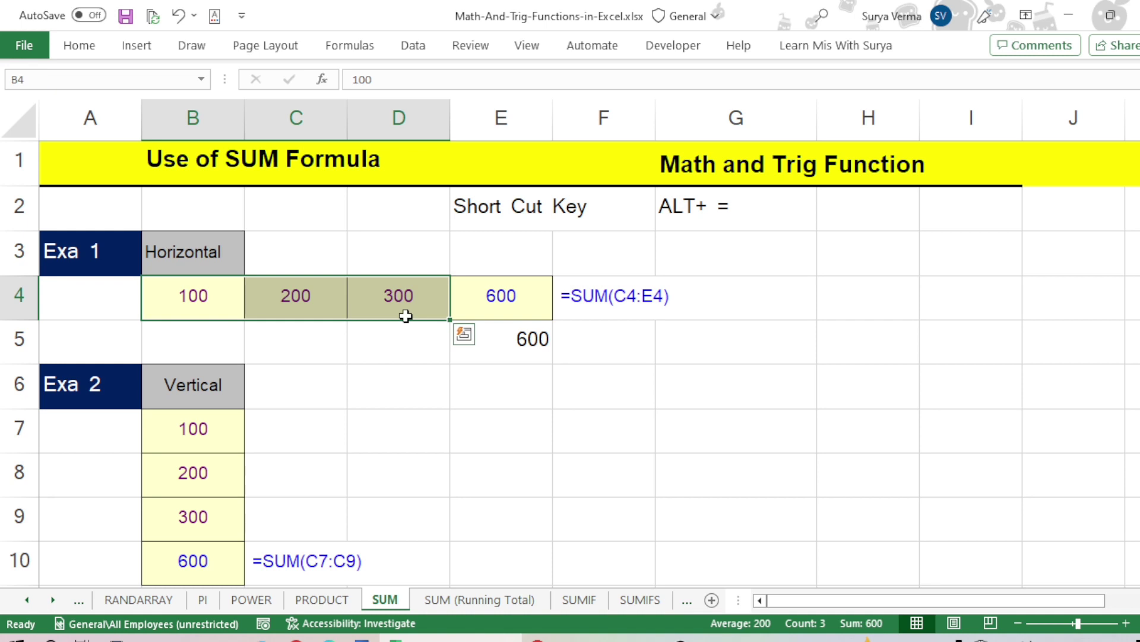
pyautogui.hotkey('ctrl', 'c')
pyautogui.click(510, 379)
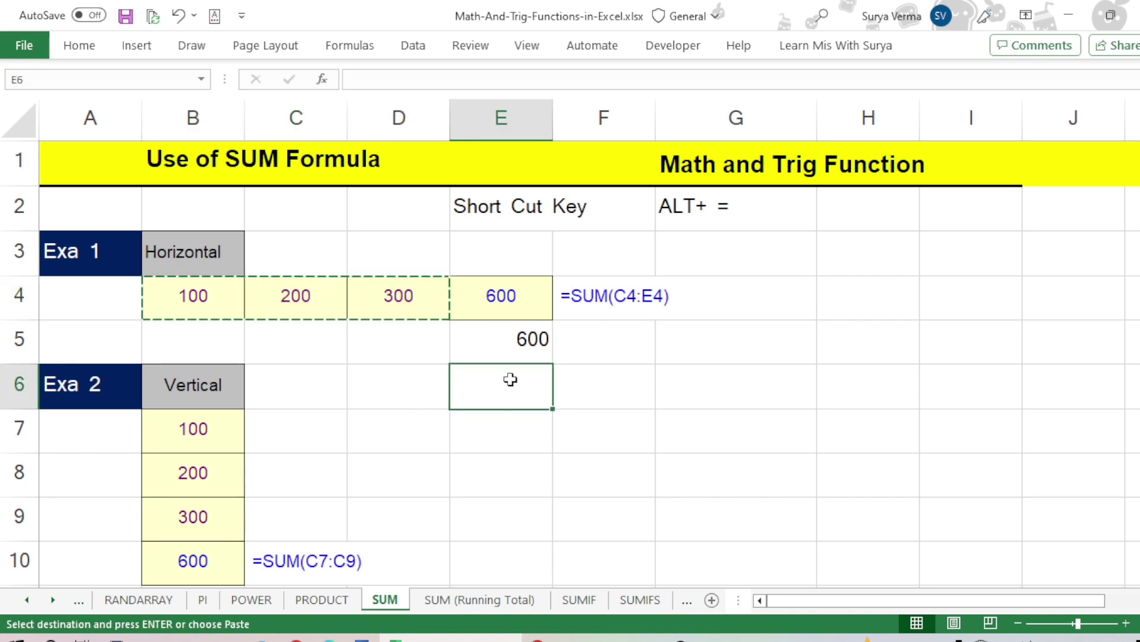
pyautogui.rightClick(511, 379)
pyautogui.press('s')
pyautogui.press('v')
pyautogui.press('Return')
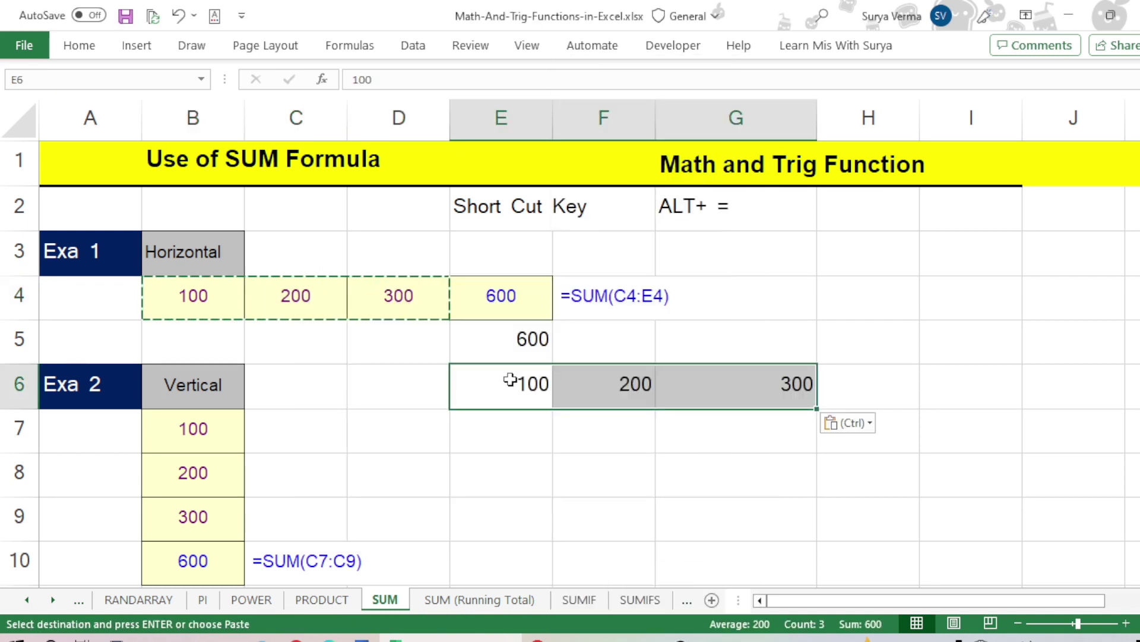
# Repeat the values 100, 200 and 300 in E7:G7 and E8:G8, forming a three-row block
pyautogui.click(505, 431)
pyautogui.moveTo(207, 429); pyautogui.dragTo(209, 513)
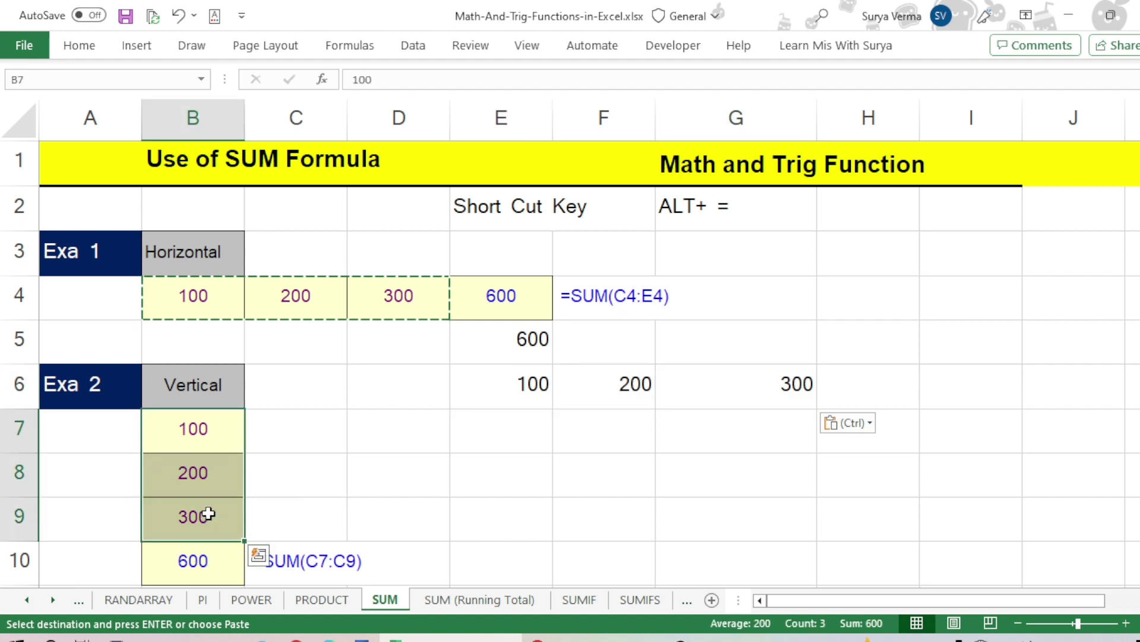
pyautogui.hotkey('ctrl', 'q')
pyautogui.click(512, 414)
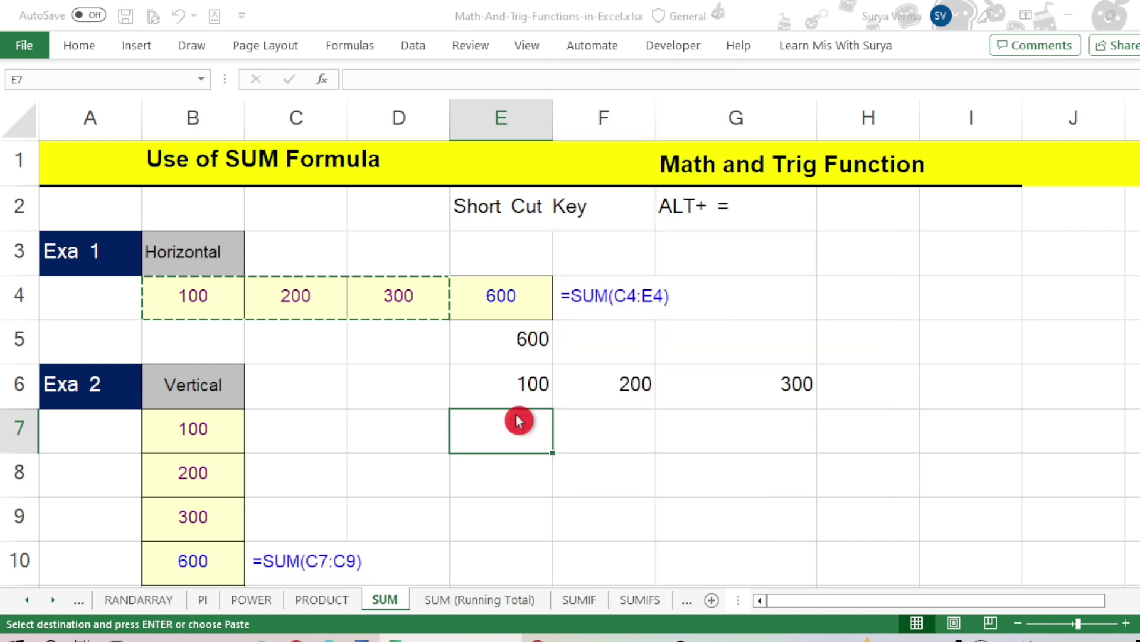
pyautogui.hotkey('ctrl', 'v')
pyautogui.click(524, 486)
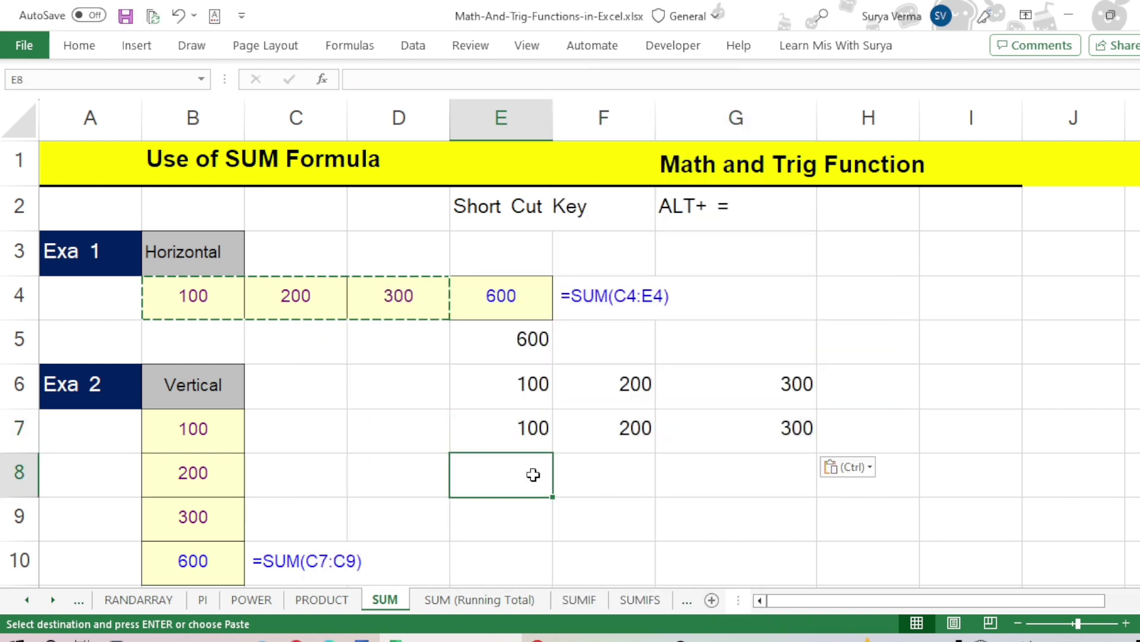
pyautogui.click(533, 425)
pyautogui.moveTo(612, 440); pyautogui.dragTo(764, 466)
pyautogui.press('Return')
pyautogui.click(764, 466)
# Try to total the block E6:G8 in cell I7, entering the formula =SUM(G8)
pyautogui.moveTo(529, 383); pyautogui.dragTo(797, 468)
pyautogui.click(797, 468)
pyautogui.click(957, 428)
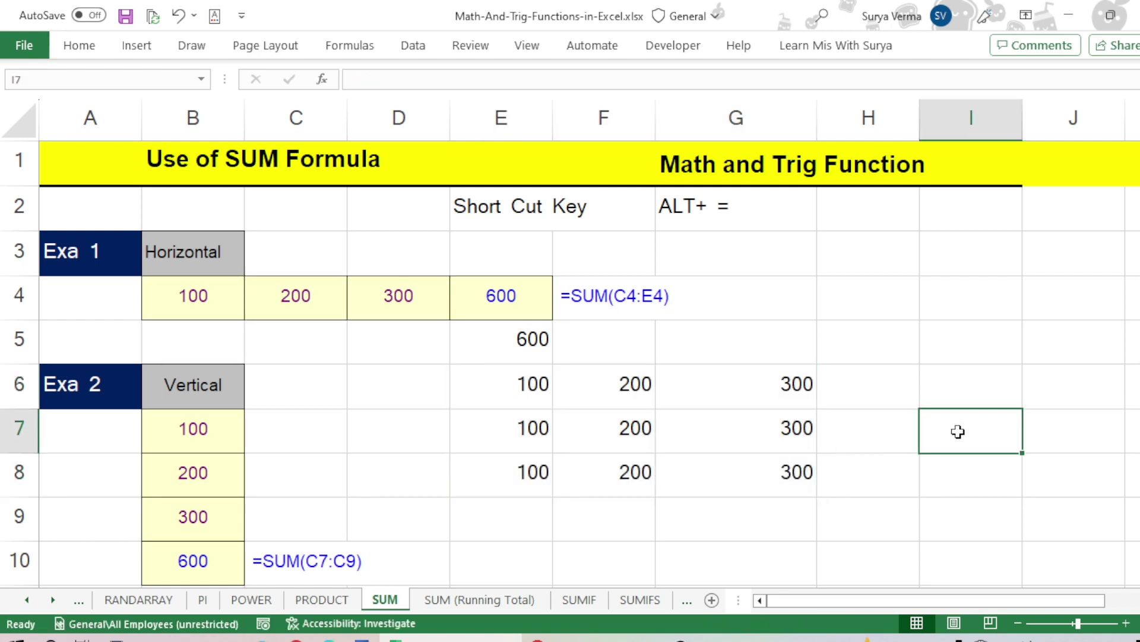
pyautogui.write('=sum')
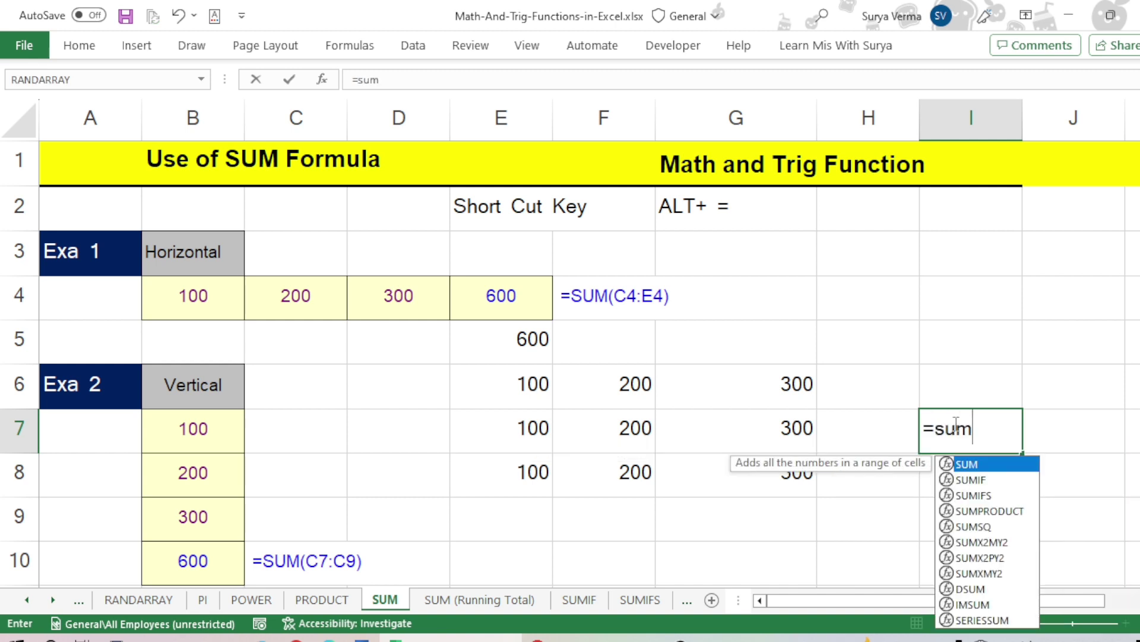
pyautogui.press('Tab')
pyautogui.moveTo(528, 386); pyautogui.dragTo(782, 461)
pyautogui.click(784, 462)
pyautogui.write(')')
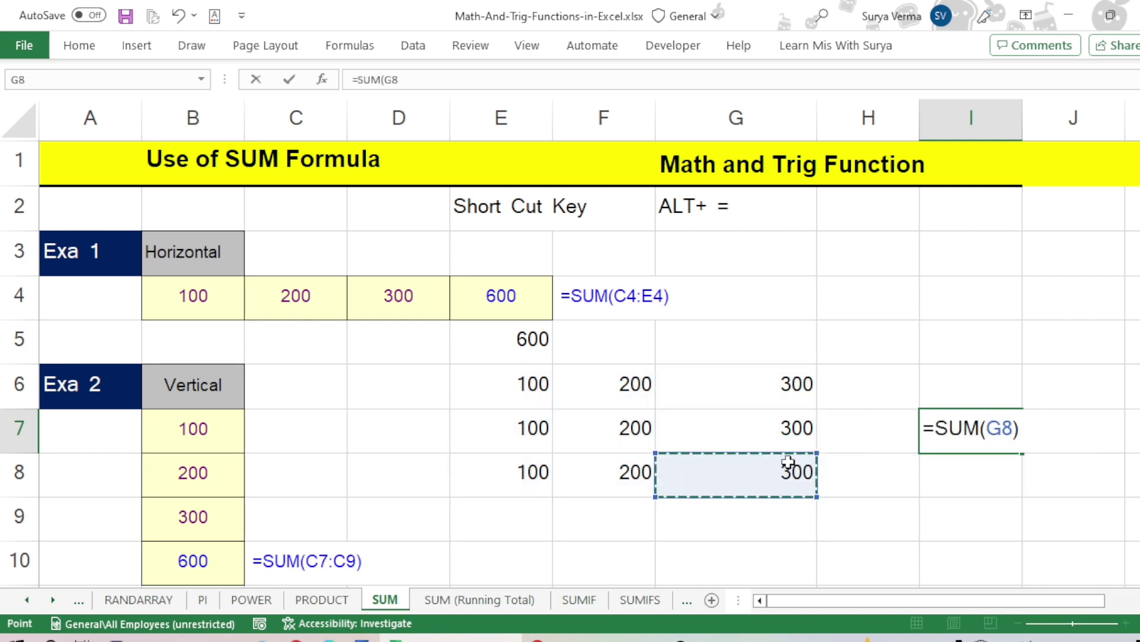
pyautogui.press('Return')
pyautogui.press('Up')
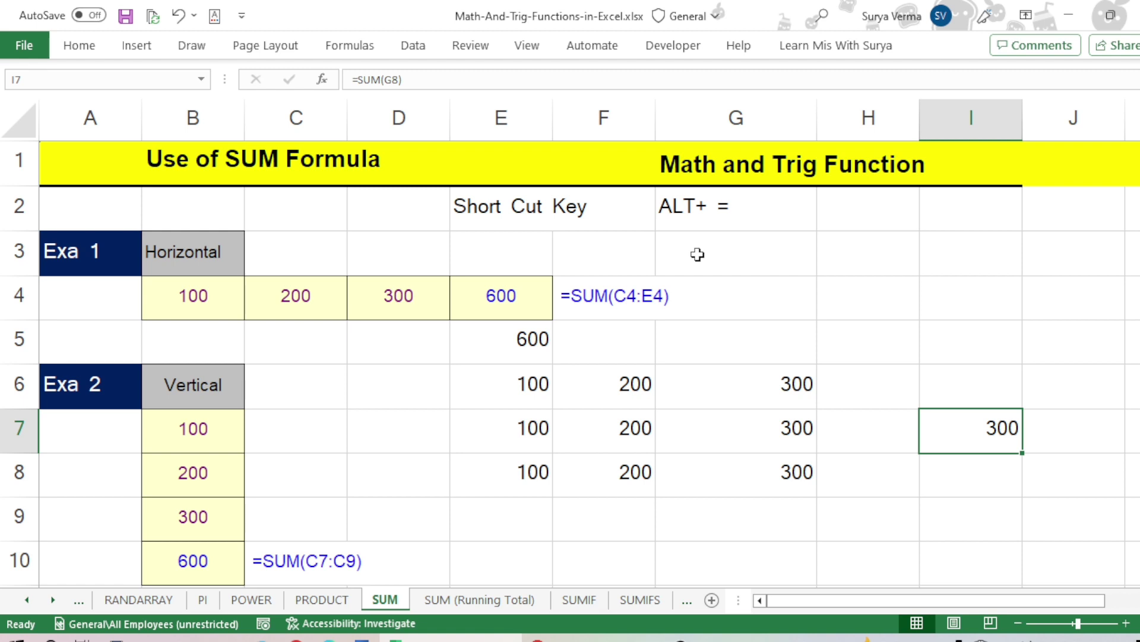
# Replace the formula in cell I7 with =SUM(E6:G8)
pyautogui.write('=sum')
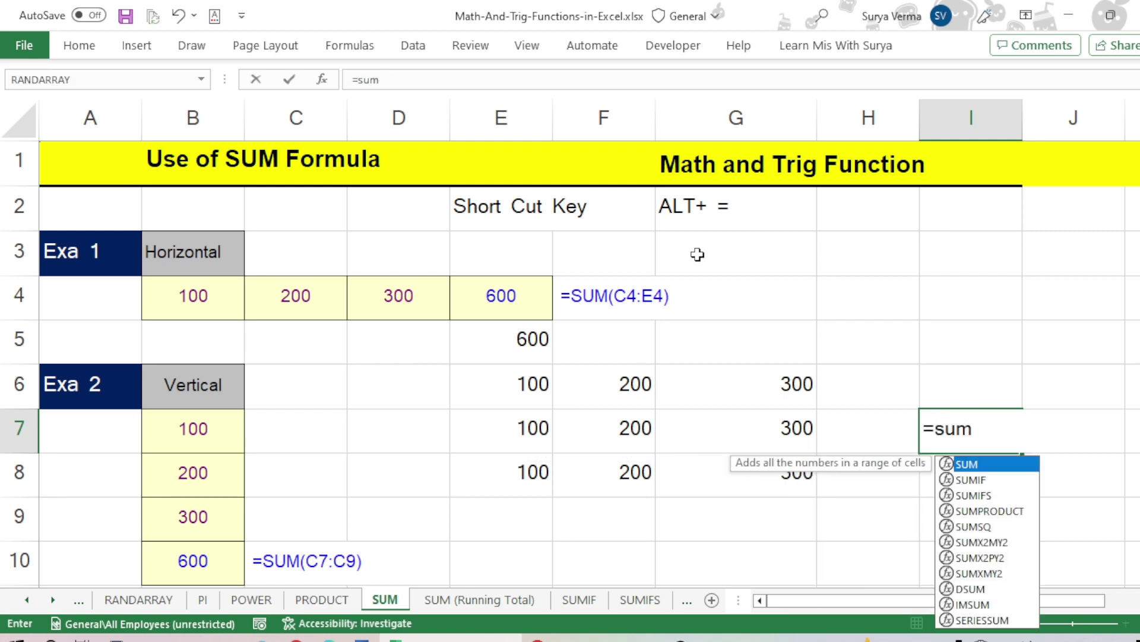
pyautogui.press('Tab')
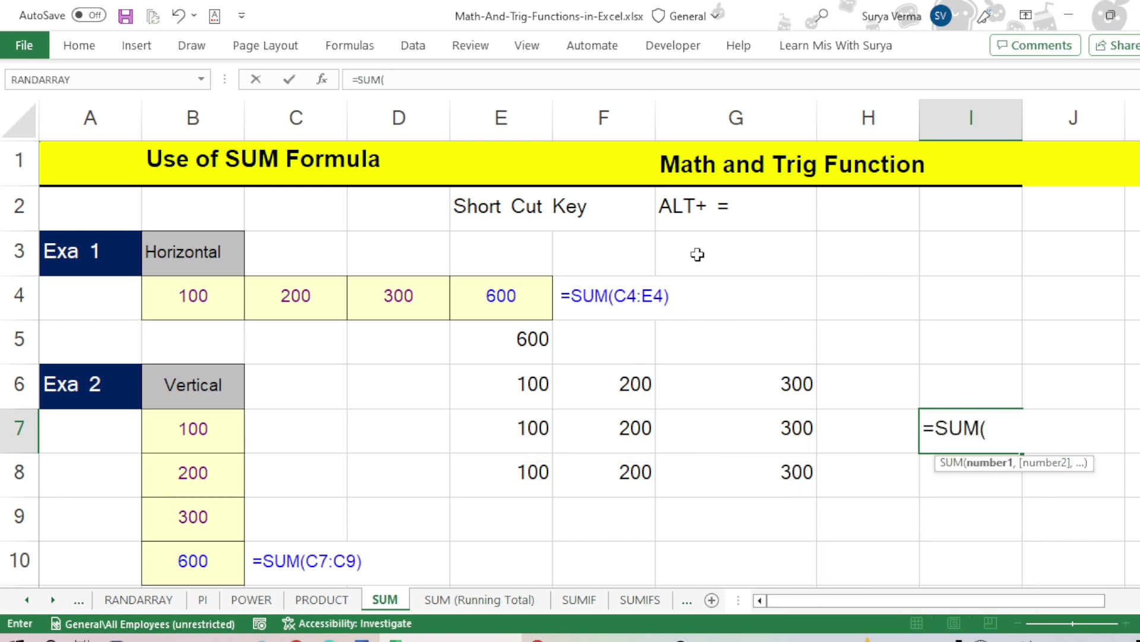
pyautogui.press('Left')
pyautogui.press('Left')
pyautogui.press('Left')
pyautogui.press('Up')
pyautogui.press('Left')
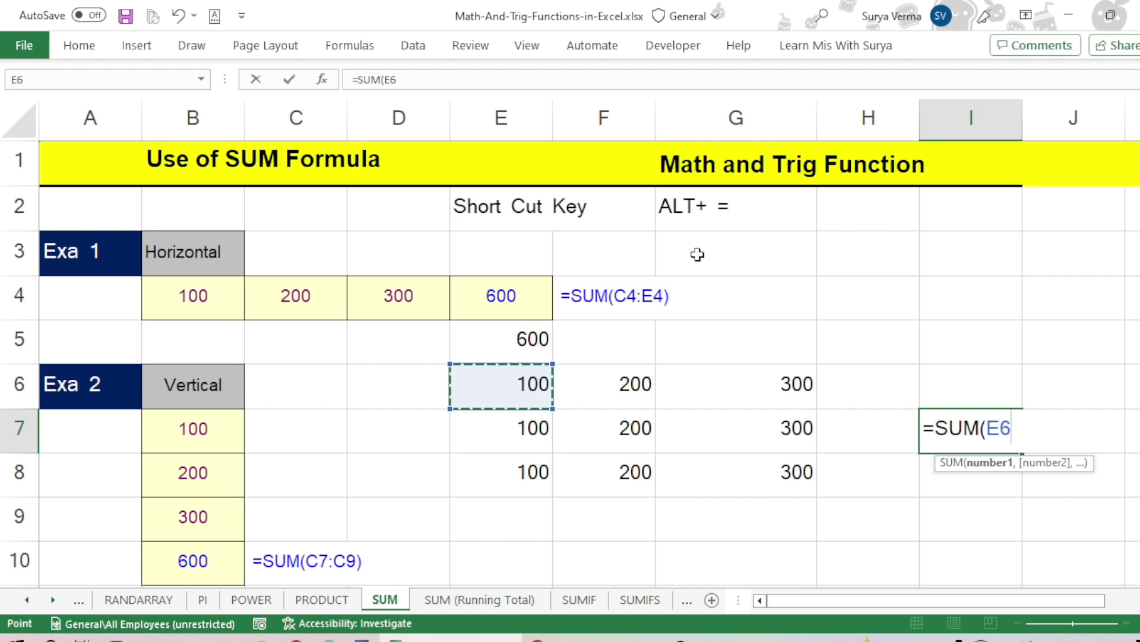
pyautogui.hotkey('shift', 'Right')
pyautogui.hotkey('shift', 'Right')
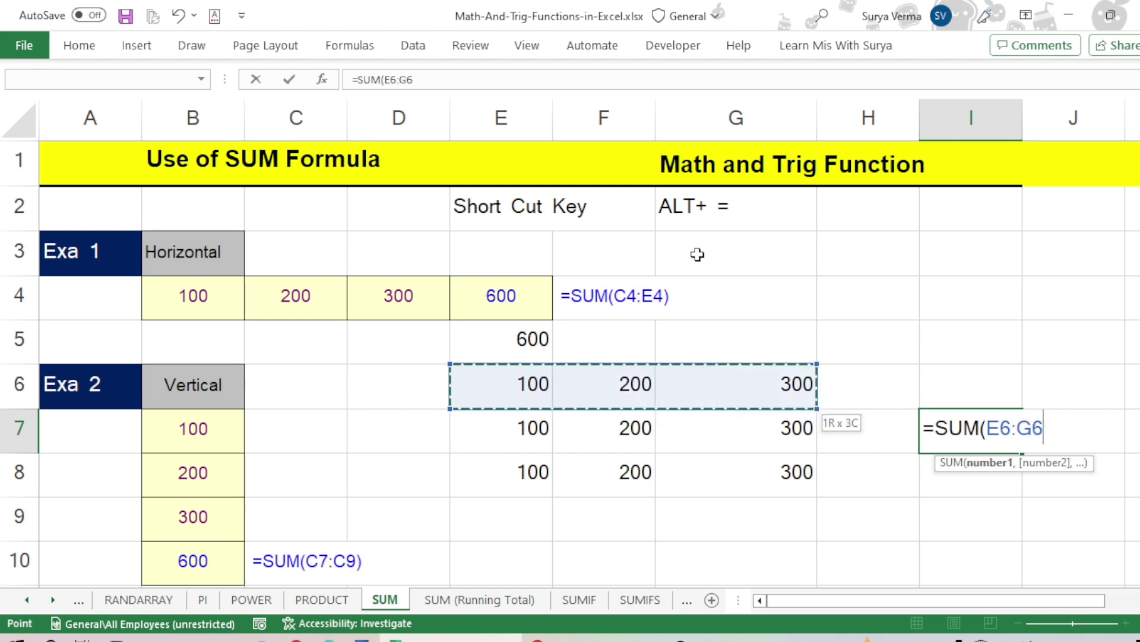
pyautogui.hotkey('shift', 'Down')
pyautogui.hotkey('shift', 'Down')
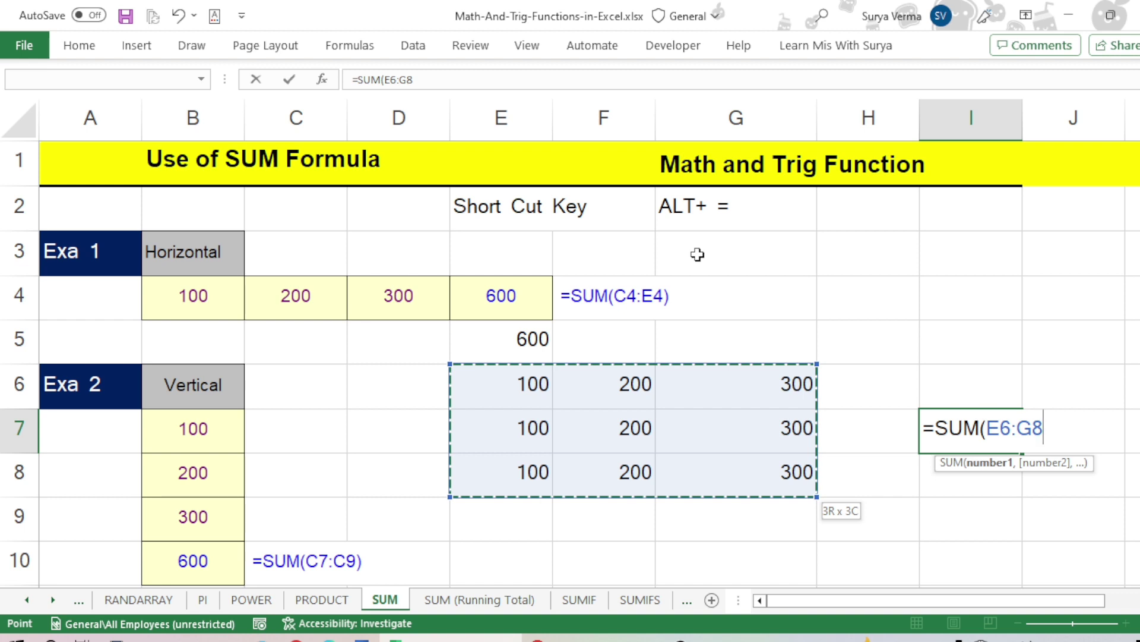
pyautogui.write(')')
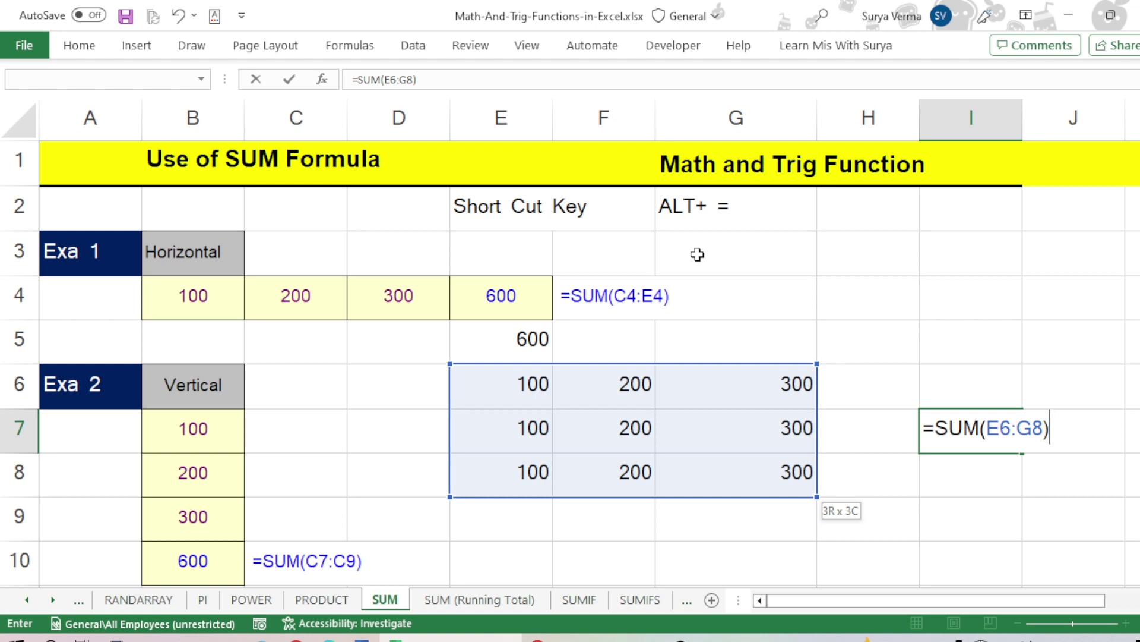
pyautogui.press('Return')
pyautogui.press('Up')
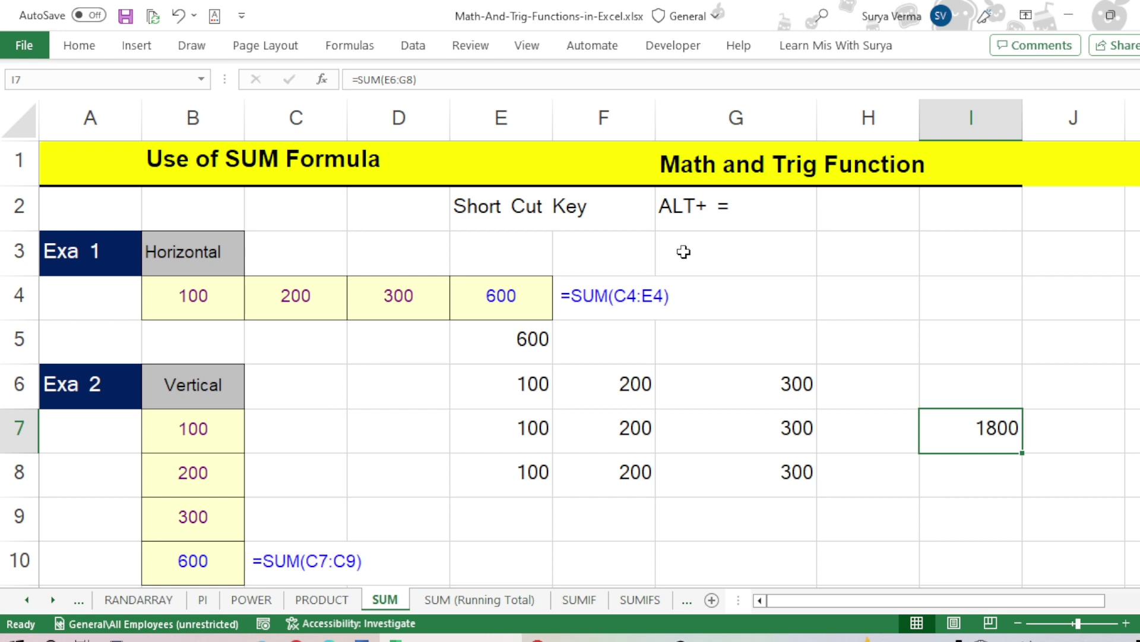
# Review the block E6:G8 against the formula in I7 and the vertical example's total in B10
pyautogui.moveTo(544, 377); pyautogui.dragTo(652, 391)
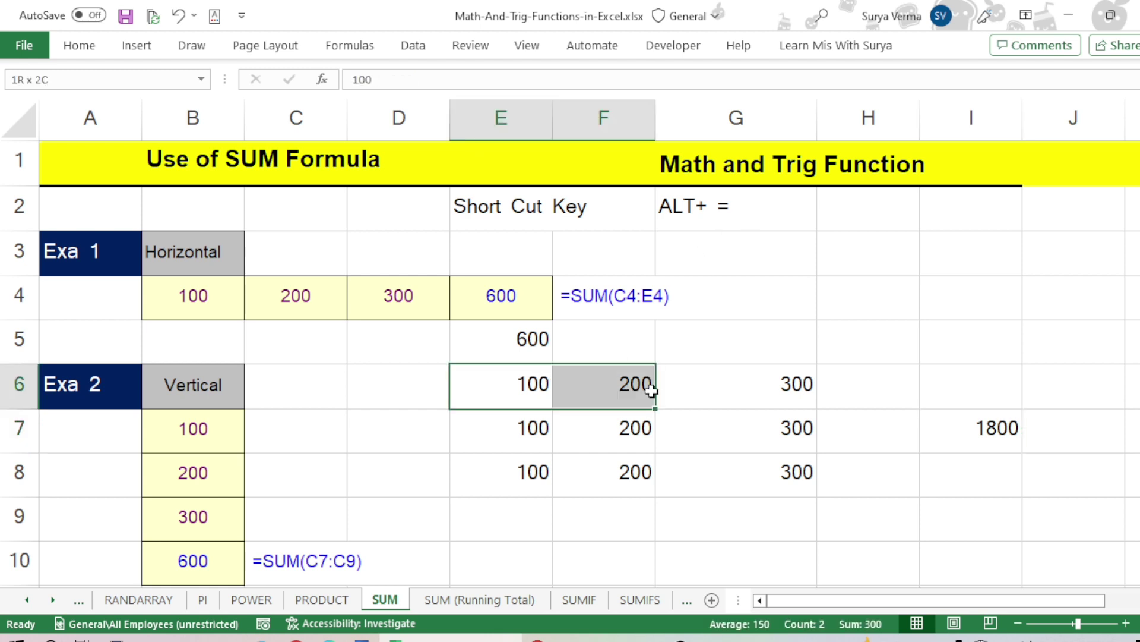
pyautogui.click(751, 475)
pyautogui.click(998, 421)
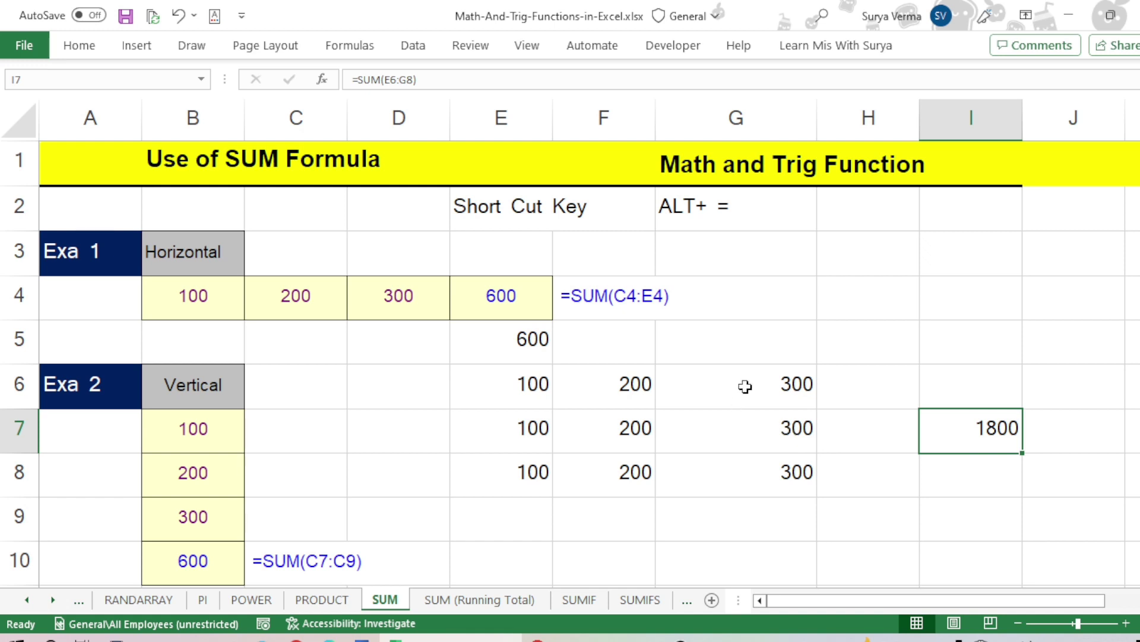
pyautogui.moveTo(527, 389); pyautogui.dragTo(743, 460)
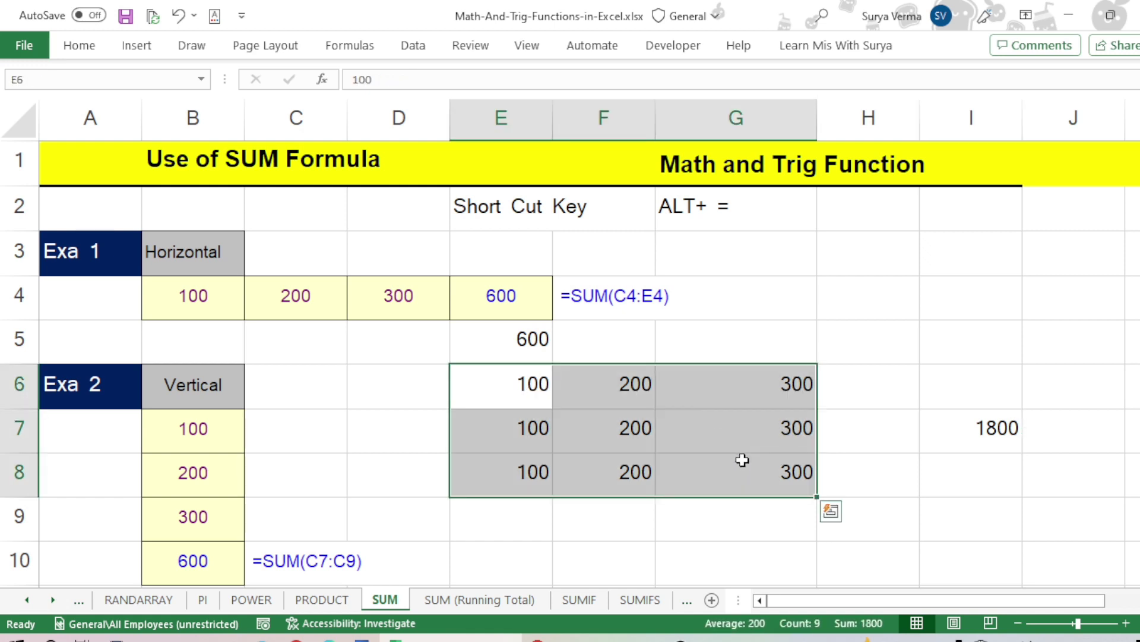
pyautogui.click(742, 460)
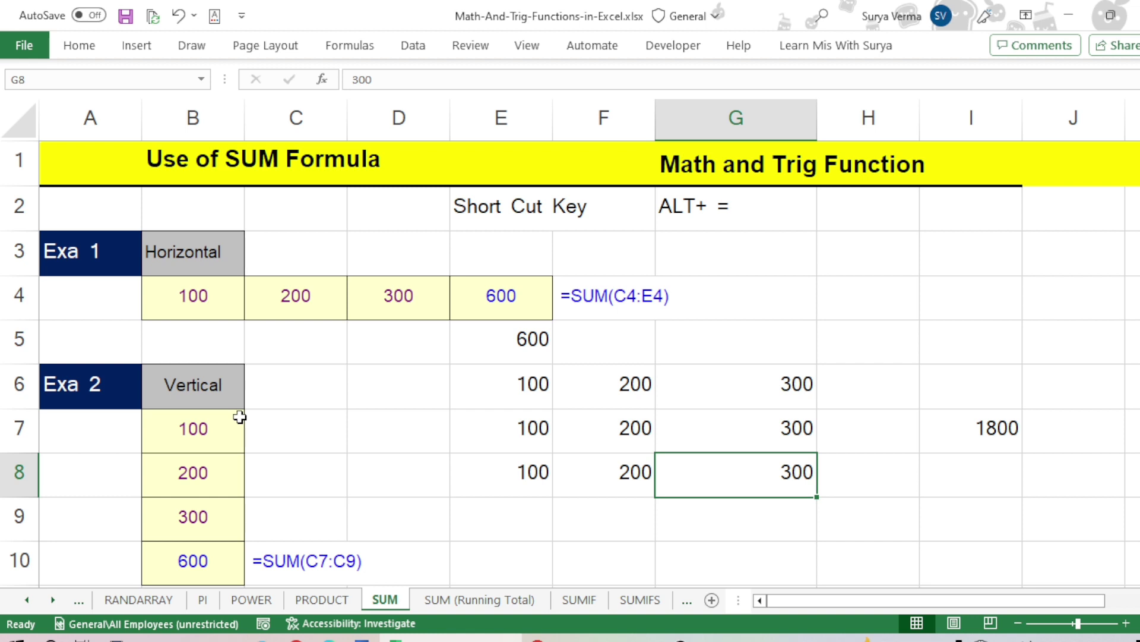
pyautogui.click(215, 420)
pyautogui.scroll(-2, 209, 418)
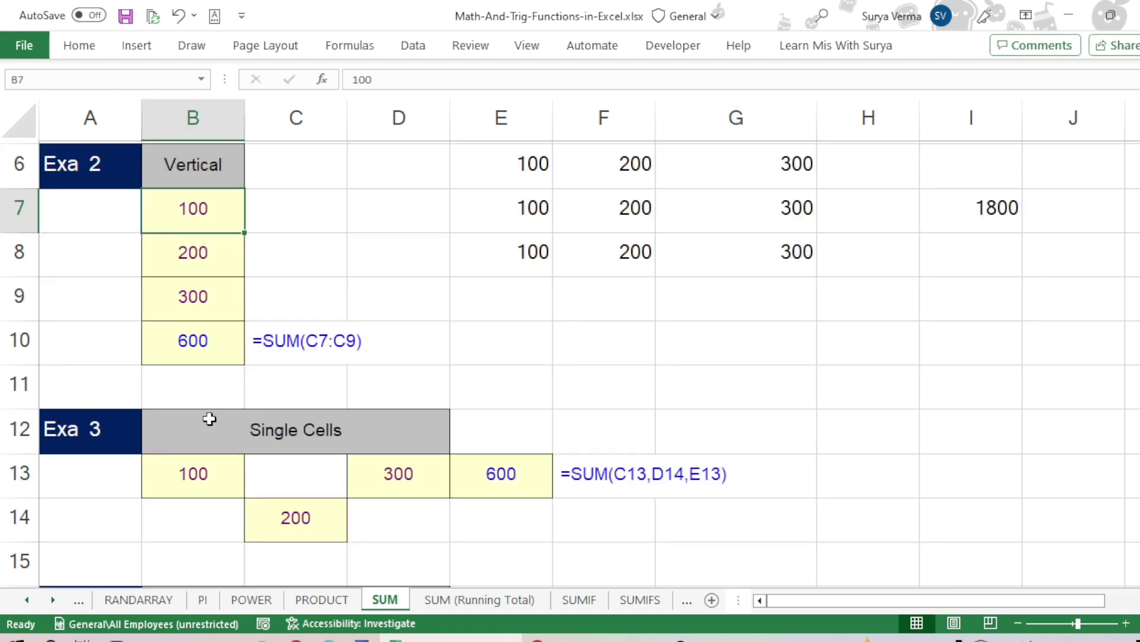
pyautogui.click(201, 348)
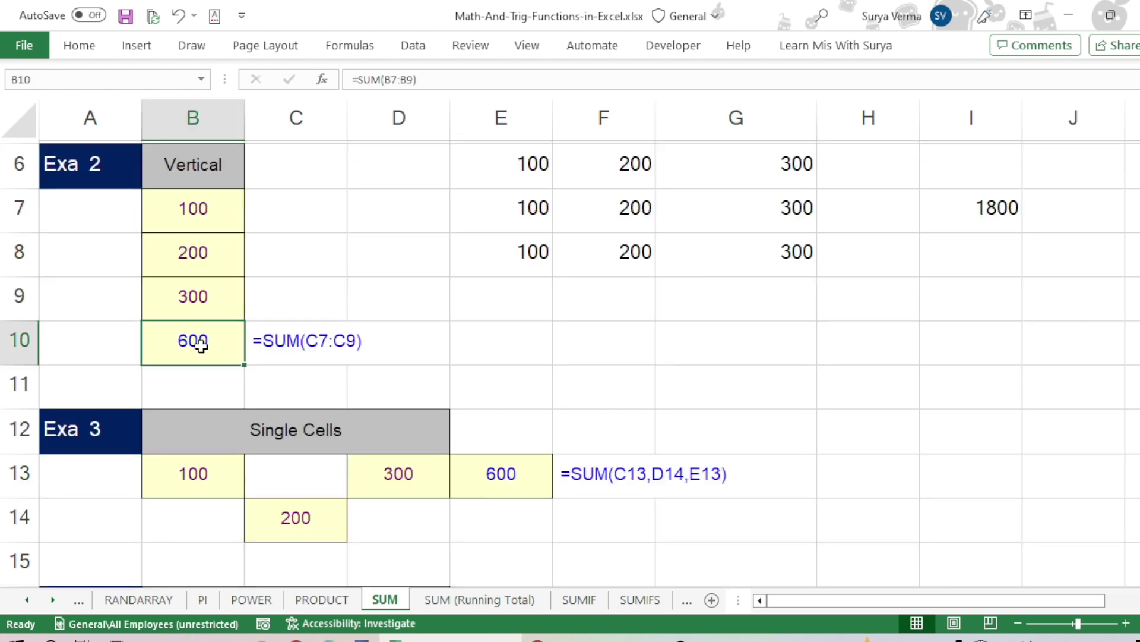
# Enter 400 in cell H11 as an extra non-adjacent number for the Single Cells example
pyautogui.click(188, 474)
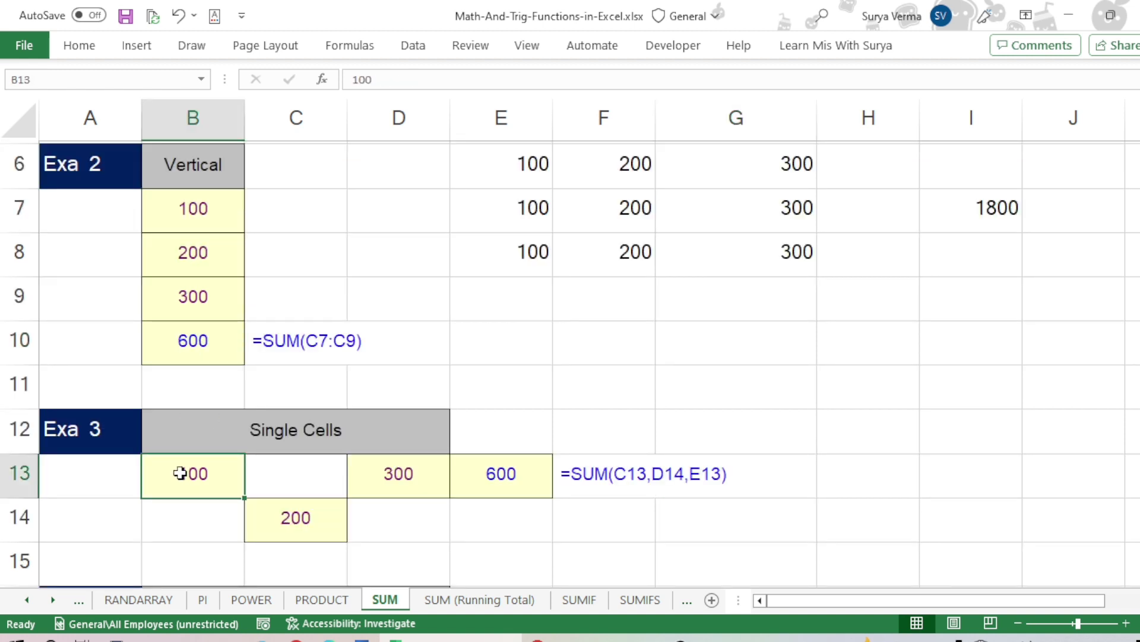
pyautogui.click(288, 526)
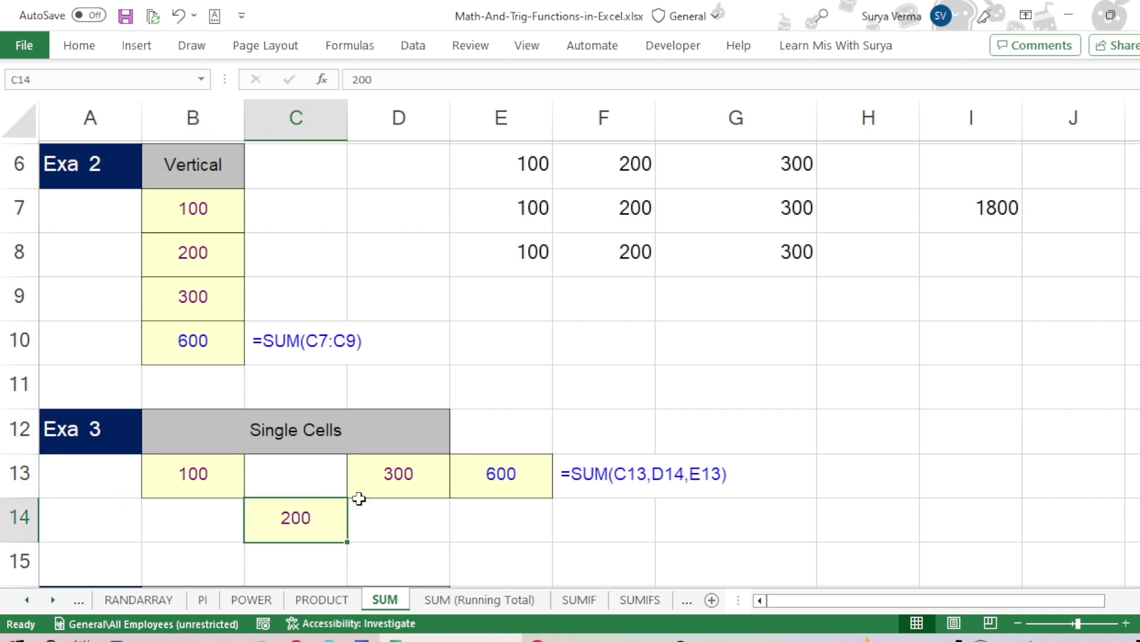
pyautogui.click(397, 473)
pyautogui.click(868, 386)
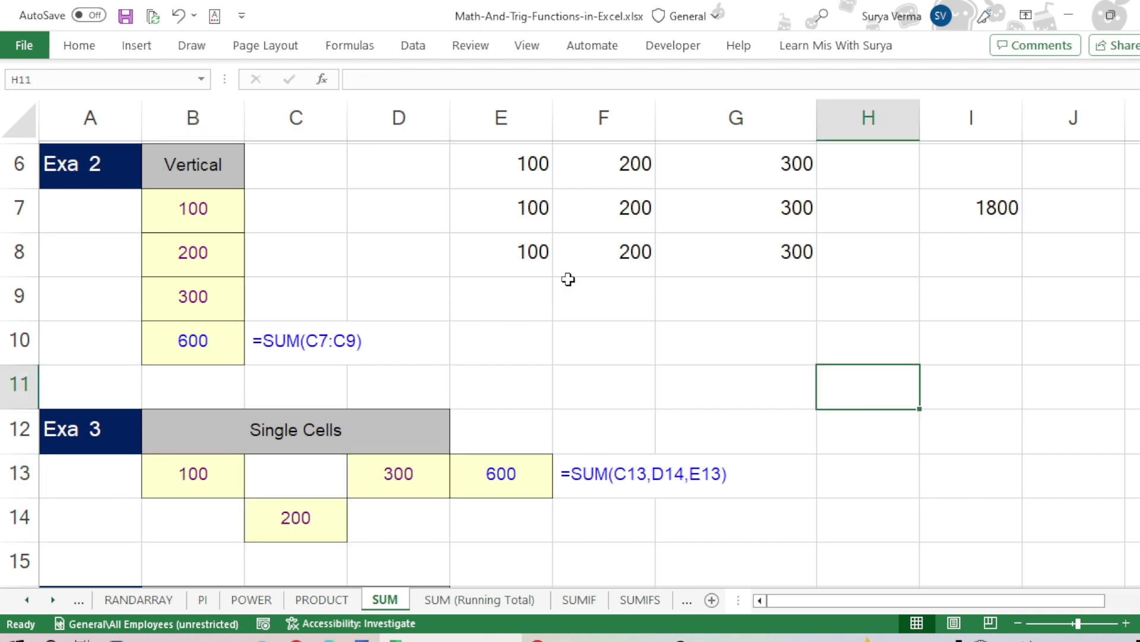
pyautogui.write('400')
pyautogui.press('Return')
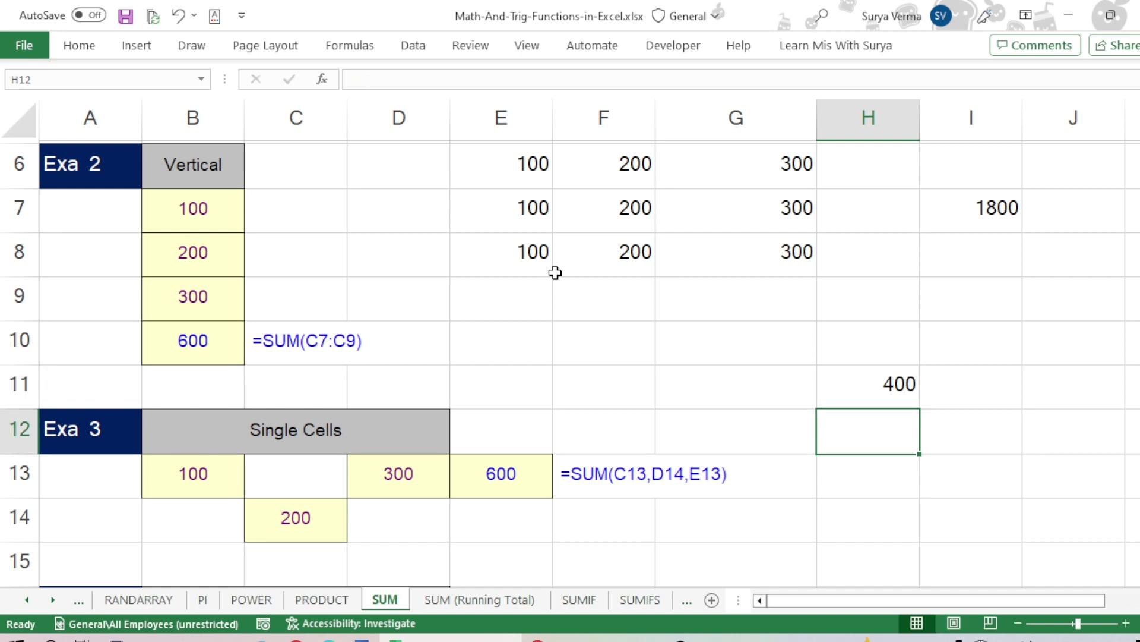
# Start rebuilding the Single Cells total in E13 as a SUM of the non-adjacent cells B13, C14 and H11
pyautogui.click(525, 482)
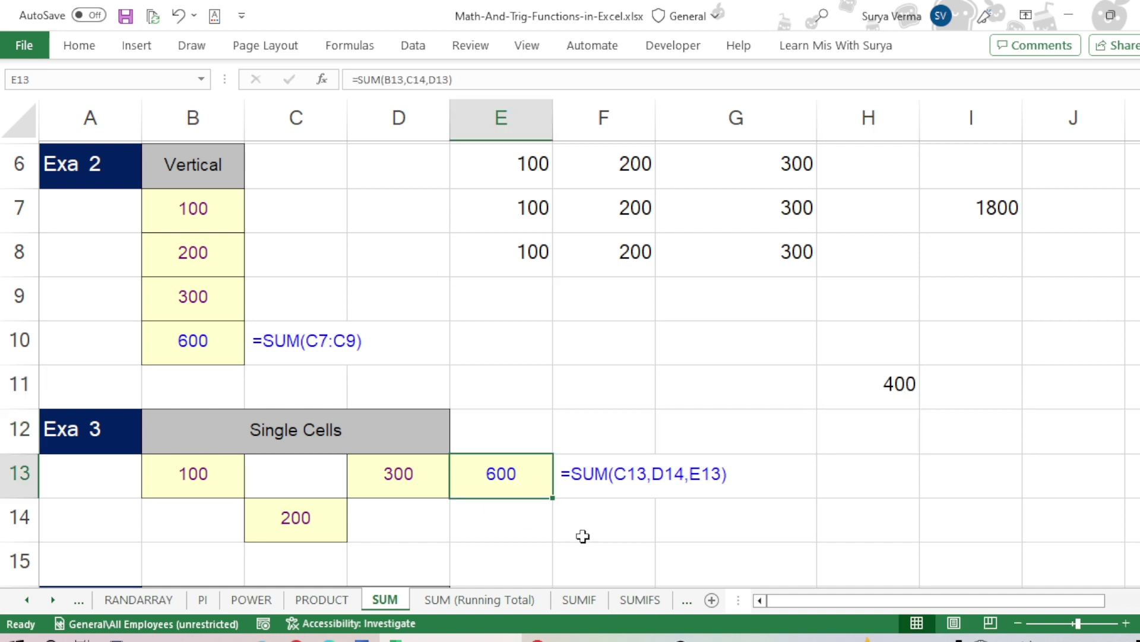
pyautogui.write('=sum')
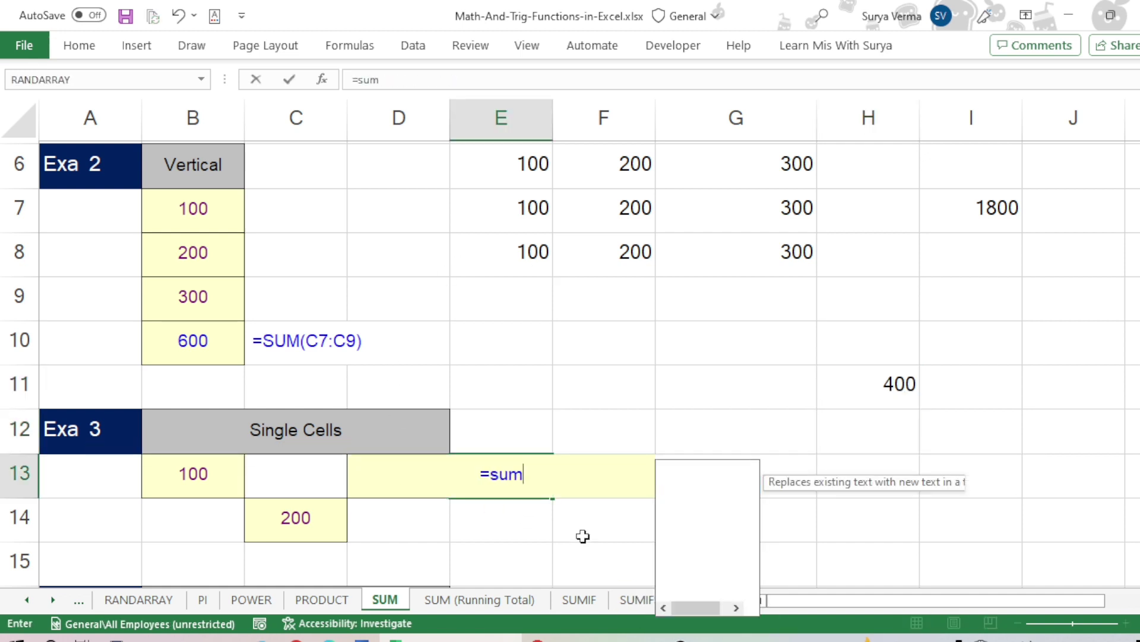
pyautogui.press('Tab')
pyautogui.click(206, 477)
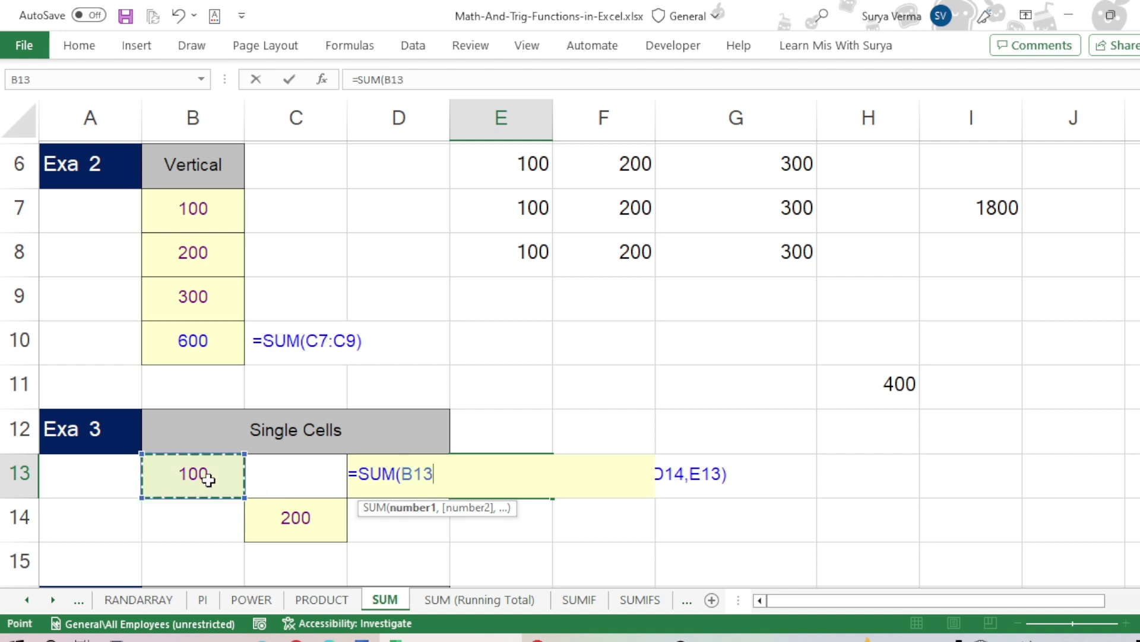
pyautogui.write(',')
pyautogui.click(295, 518)
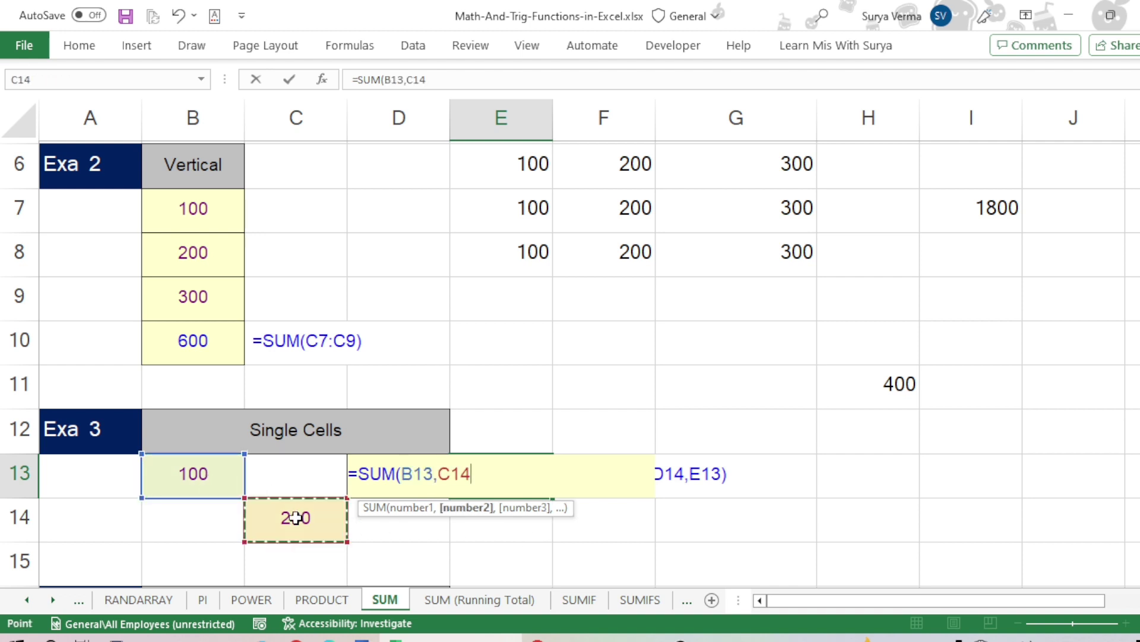
pyautogui.write(',')
pyautogui.click(892, 394)
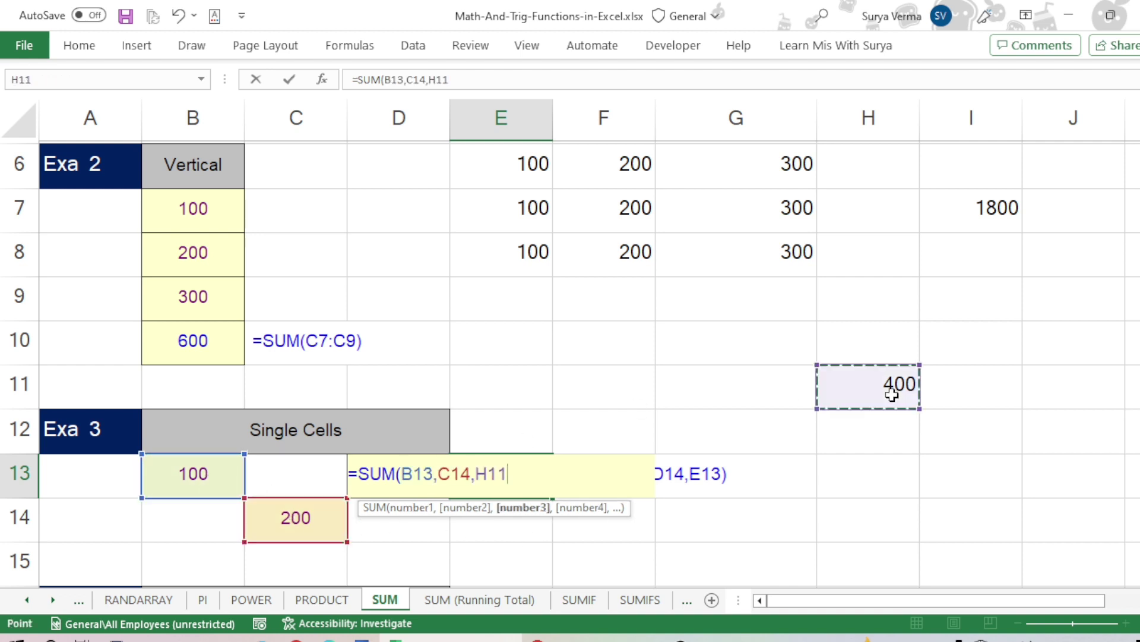
pyautogui.write(',')
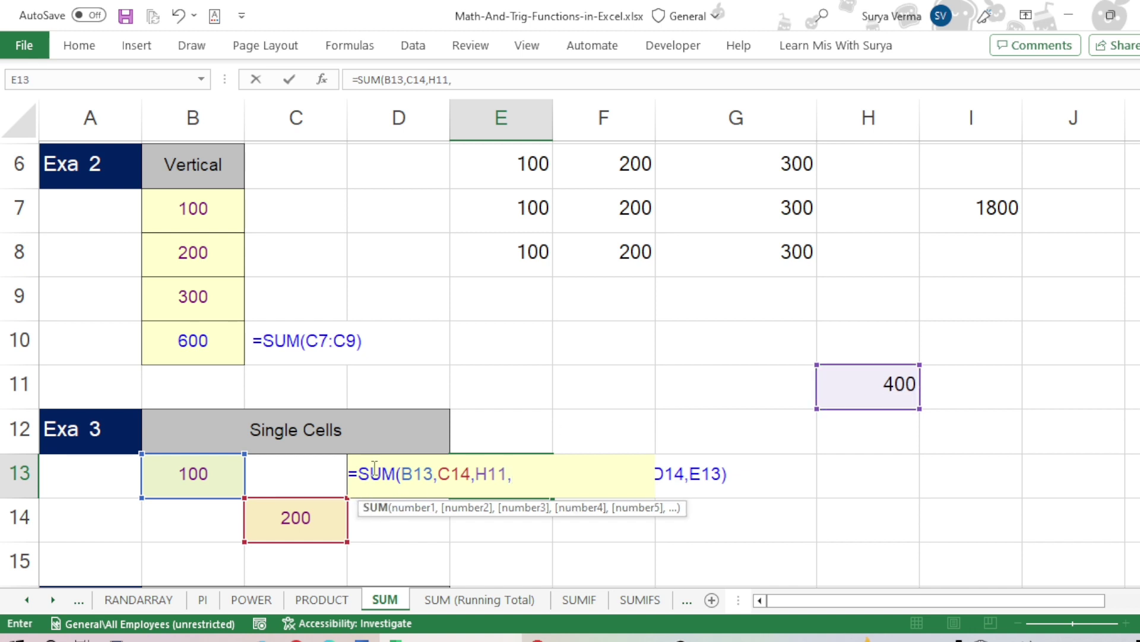
# Include D13 and a value of 500 in I11, completing the E13 total as =SUM(B13,C14,D13,H11,I11)
pyautogui.click(375, 467)
pyautogui.press('Home')
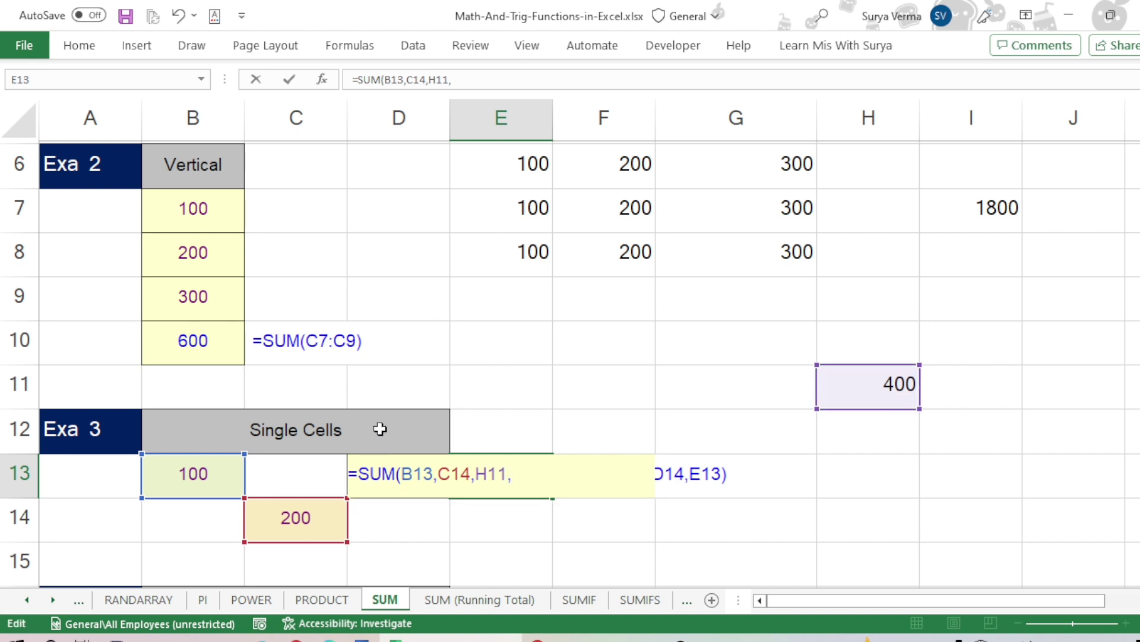
pyautogui.write('=')
pyautogui.click(394, 417)
pyautogui.press('Down')
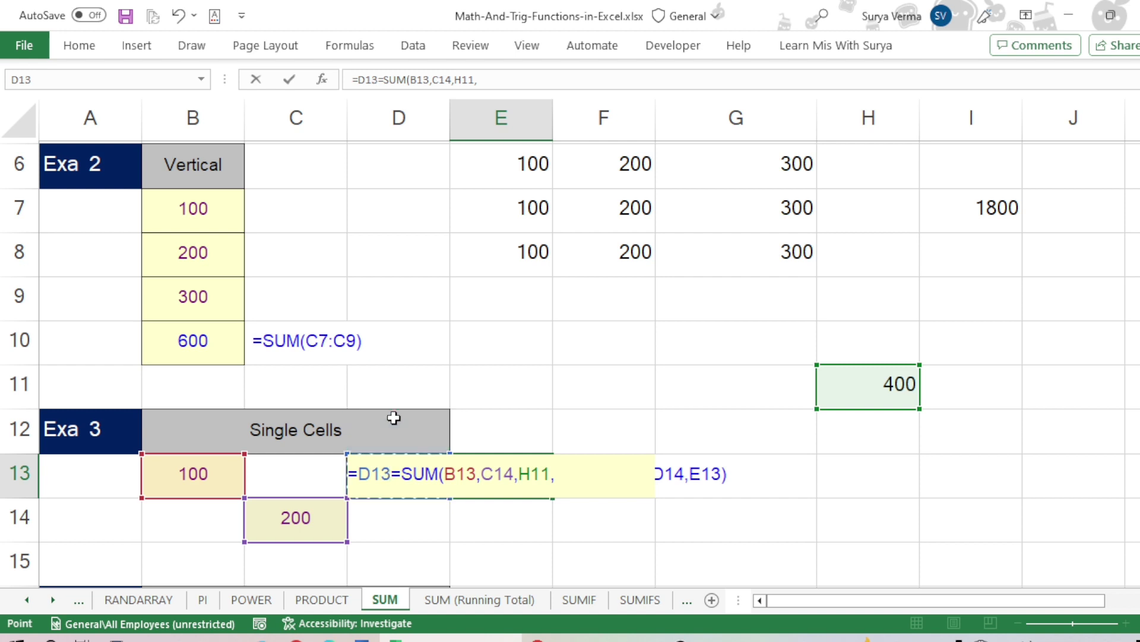
pyautogui.press('Return')
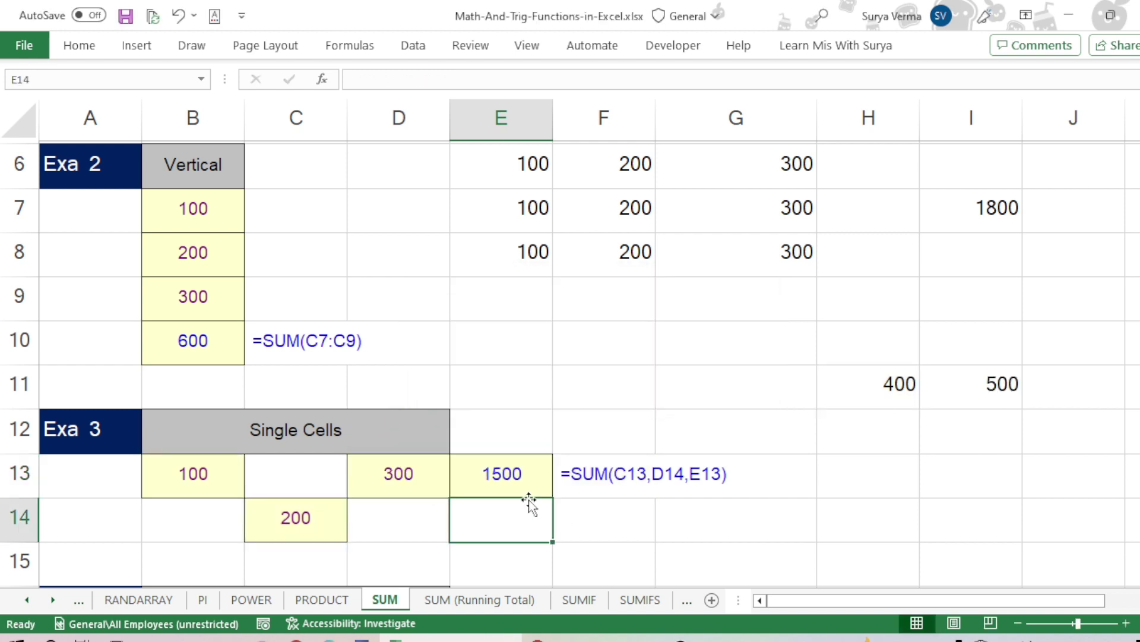
pyautogui.click(517, 476)
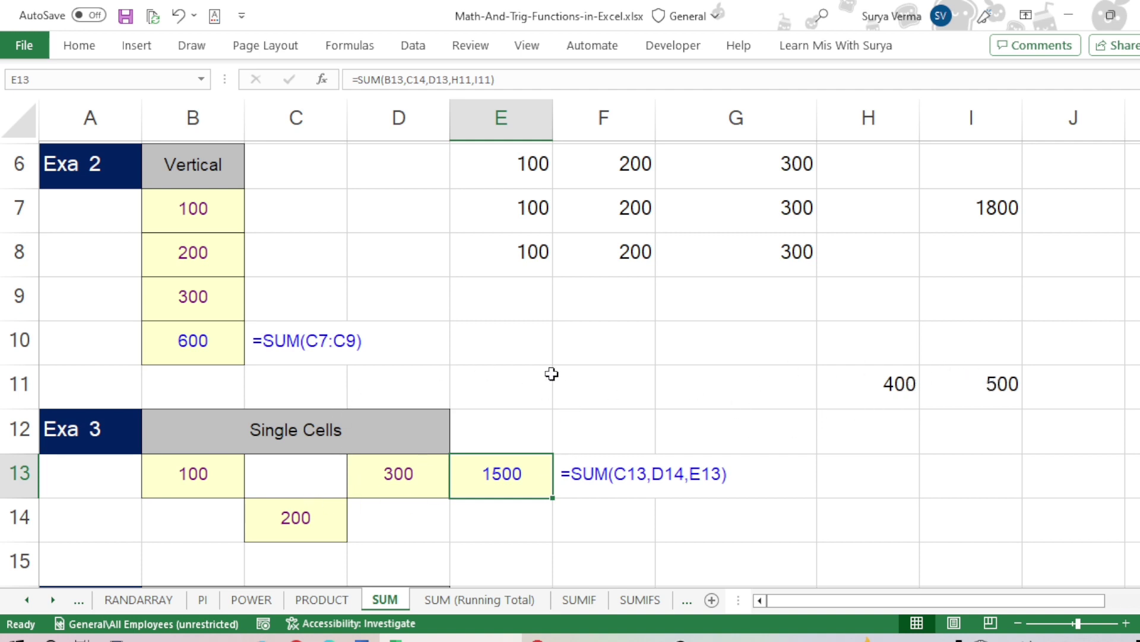
pyautogui.click(618, 429)
pyautogui.write('=')
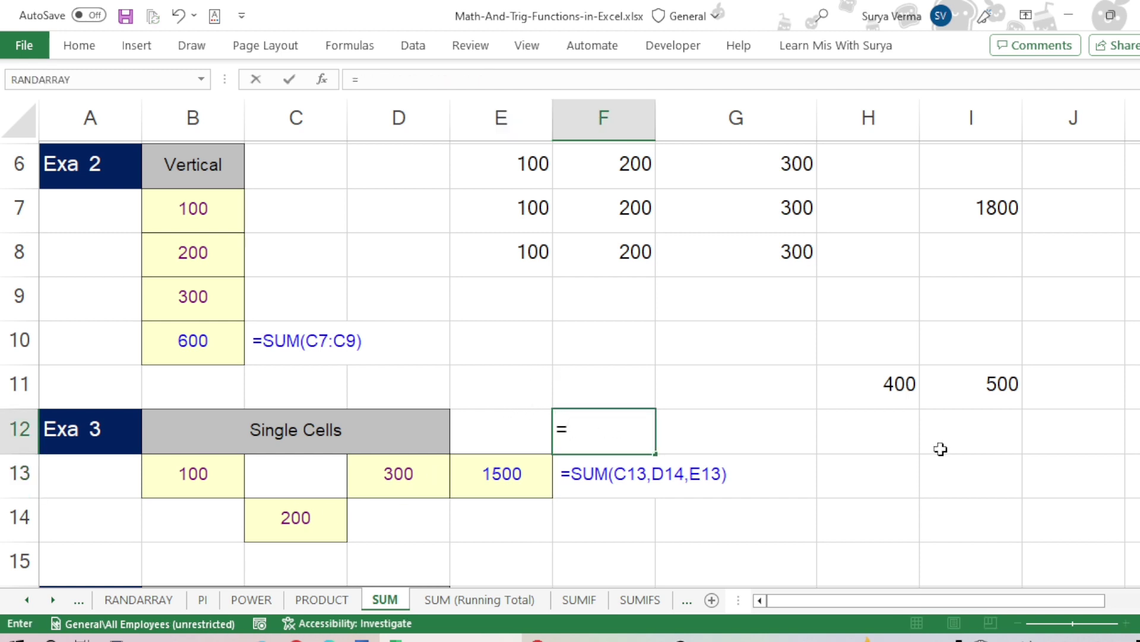
pyautogui.press('Escape')
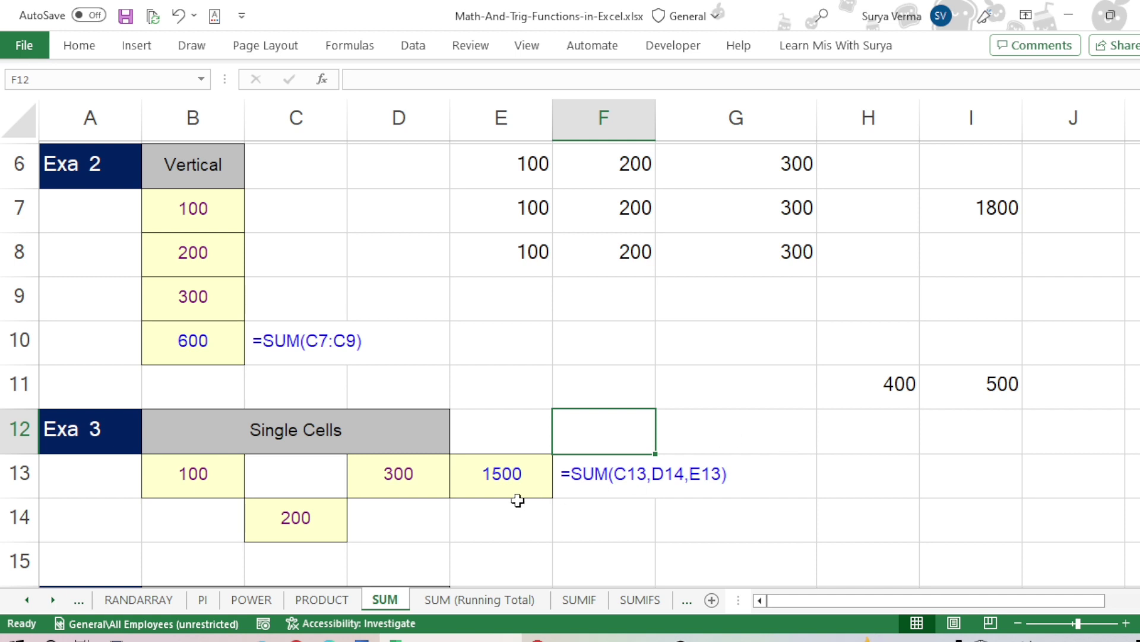
# Examine the ranges B17:B19 and D17:D19 in the Multiple Ranges example
pyautogui.scroll(-2, 509, 484)
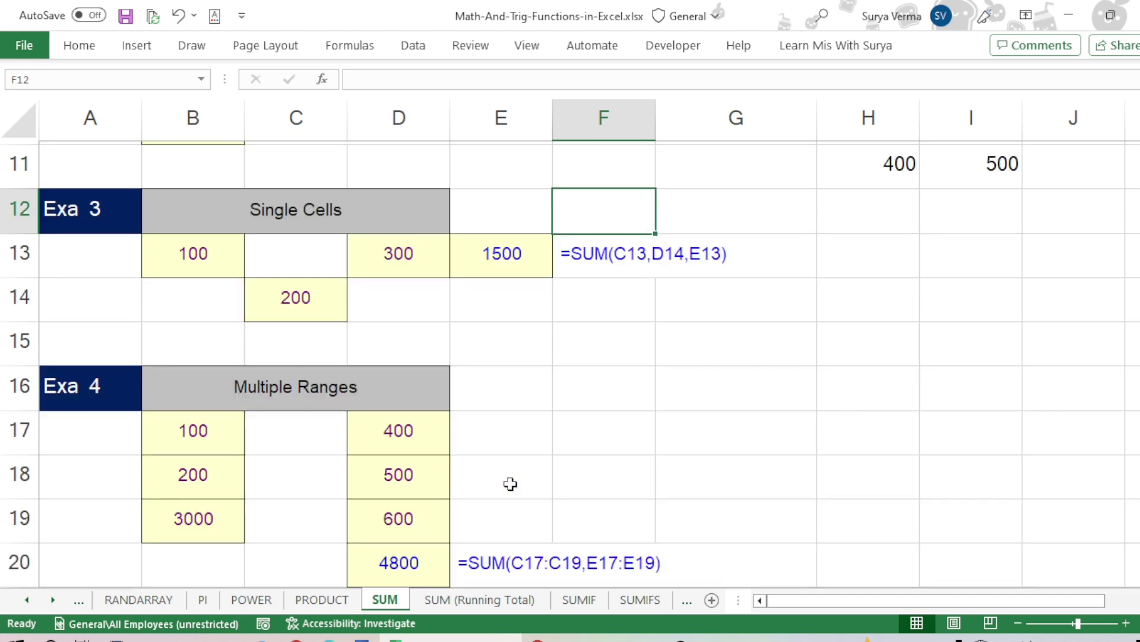
pyautogui.click(415, 400)
pyautogui.scroll(-2, 420, 443)
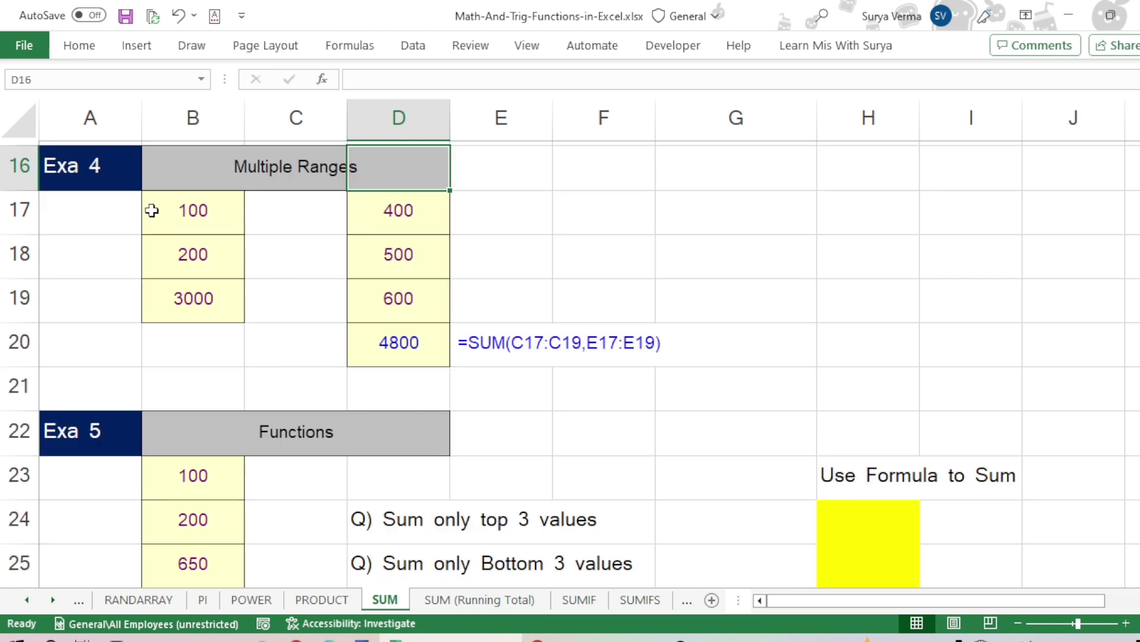
pyautogui.moveTo(170, 217); pyautogui.dragTo(176, 298)
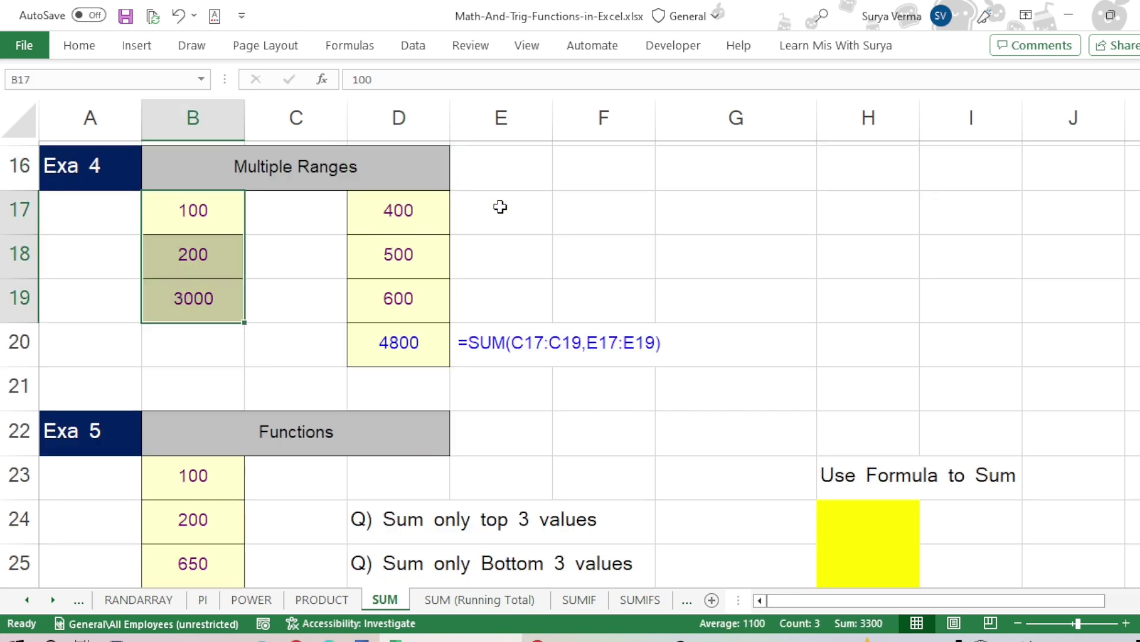
pyautogui.moveTo(416, 212); pyautogui.dragTo(420, 284)
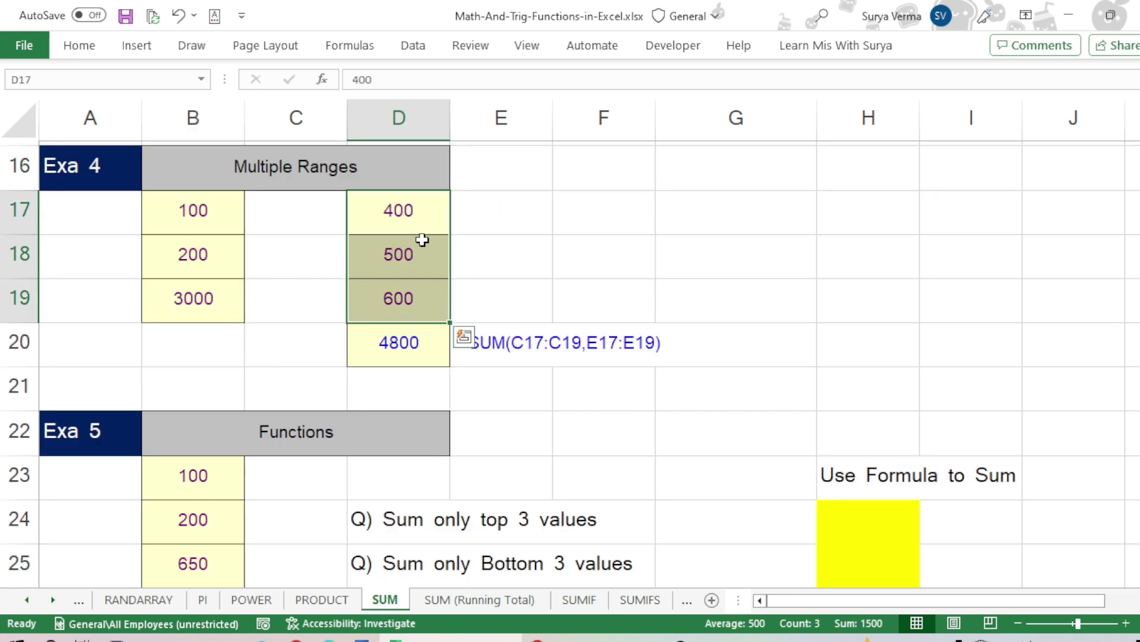
pyautogui.hotkey('ctrl', 'c')
pyautogui.click(958, 209)
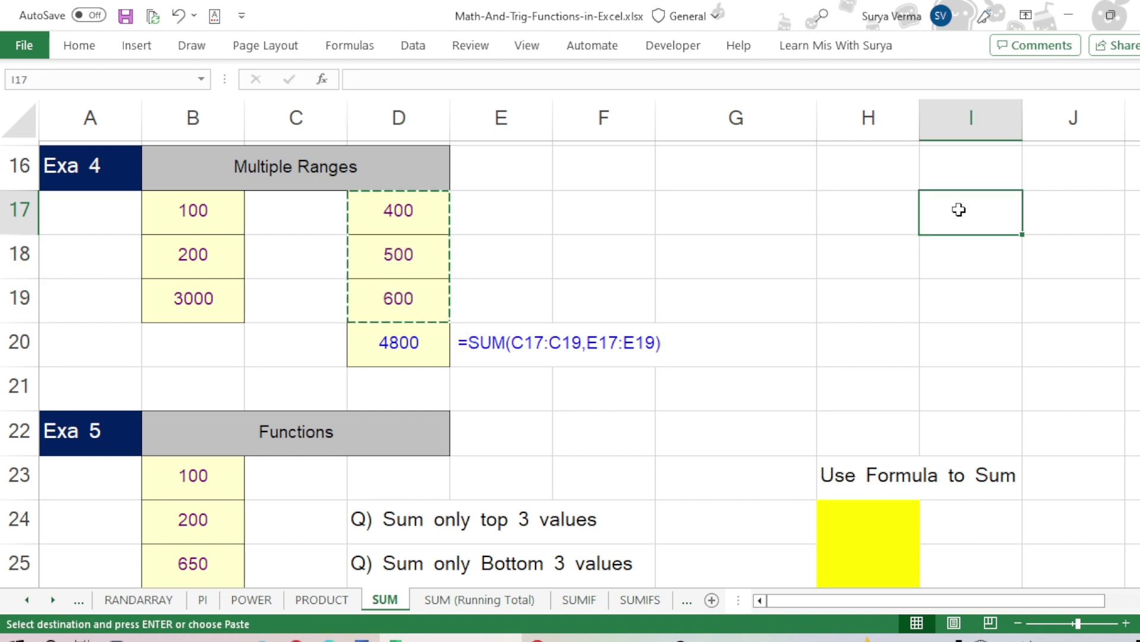
pyautogui.press('Escape')
# Copy the values in D17:D19 to H17:H19 as a third range for the Multiple Ranges example
pyautogui.moveTo(388, 217); pyautogui.dragTo(390, 288)
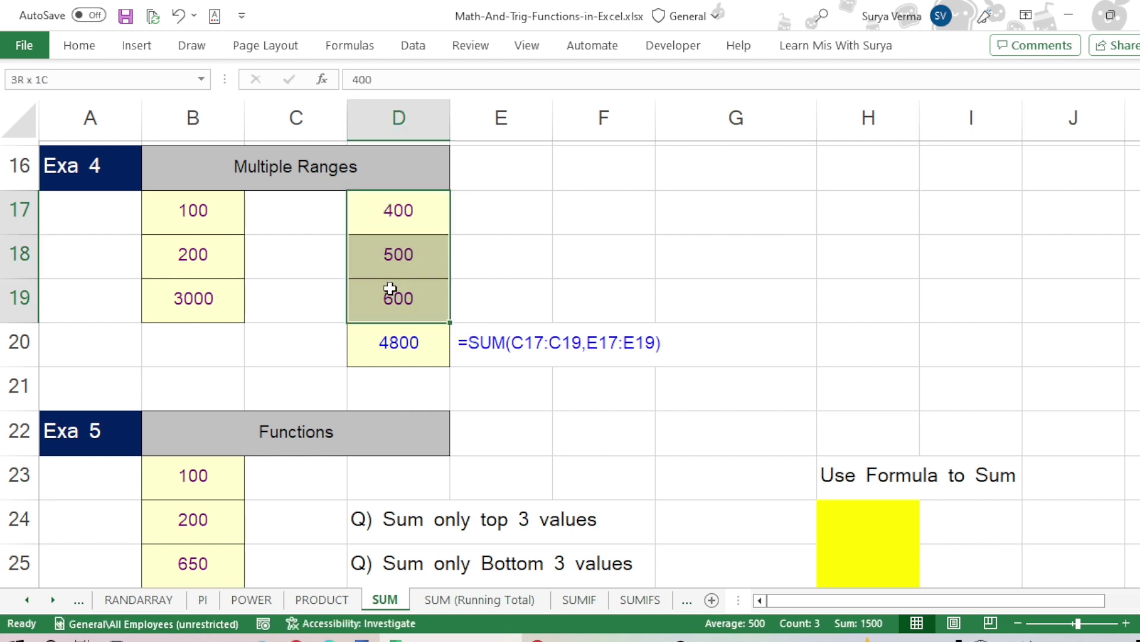
pyautogui.hotkey('ctrl', 'c')
pyautogui.click(870, 214)
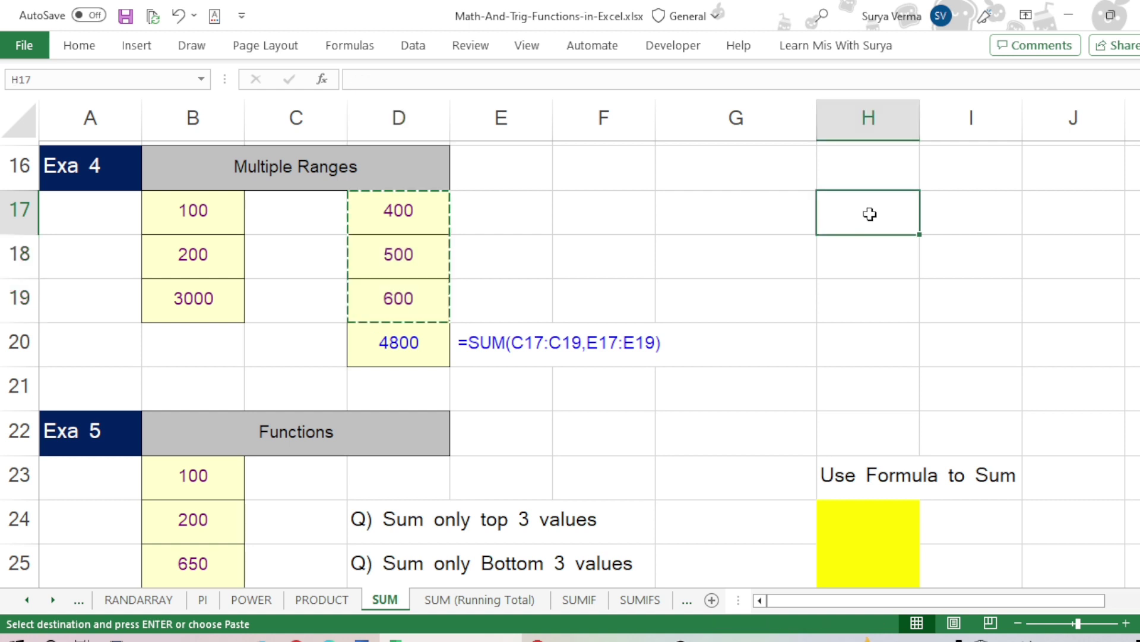
pyautogui.hotkey('ctrl', 'v')
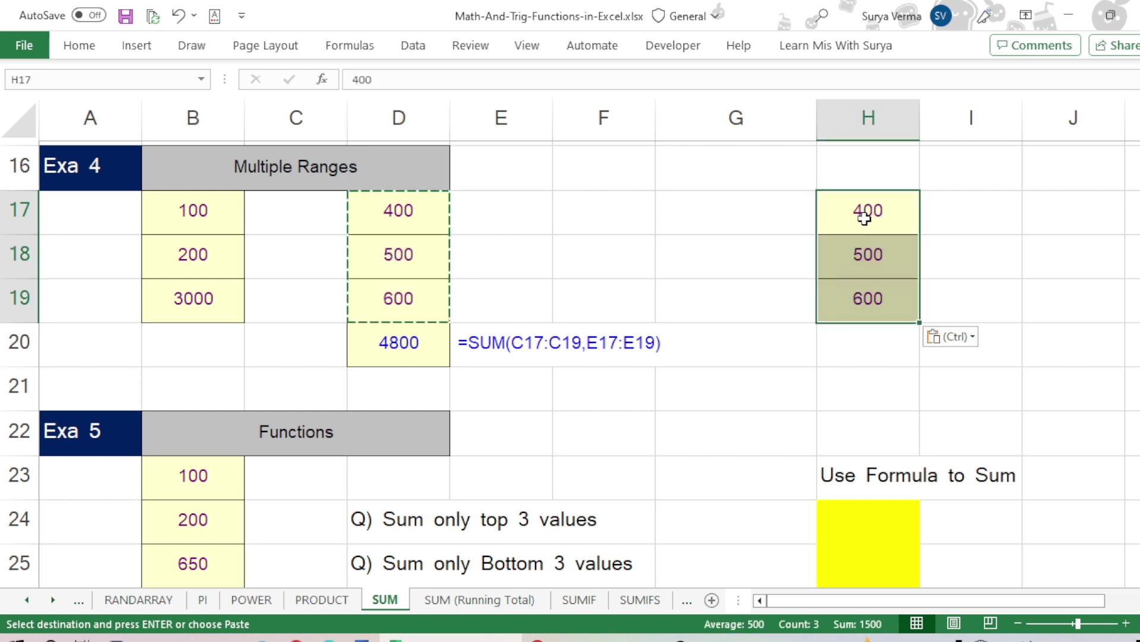
pyautogui.click(729, 298)
# Replace the Multiple Ranges total in D20 with =SUM(B17:B19,D17:D19,H17:H19)
pyautogui.click(425, 347)
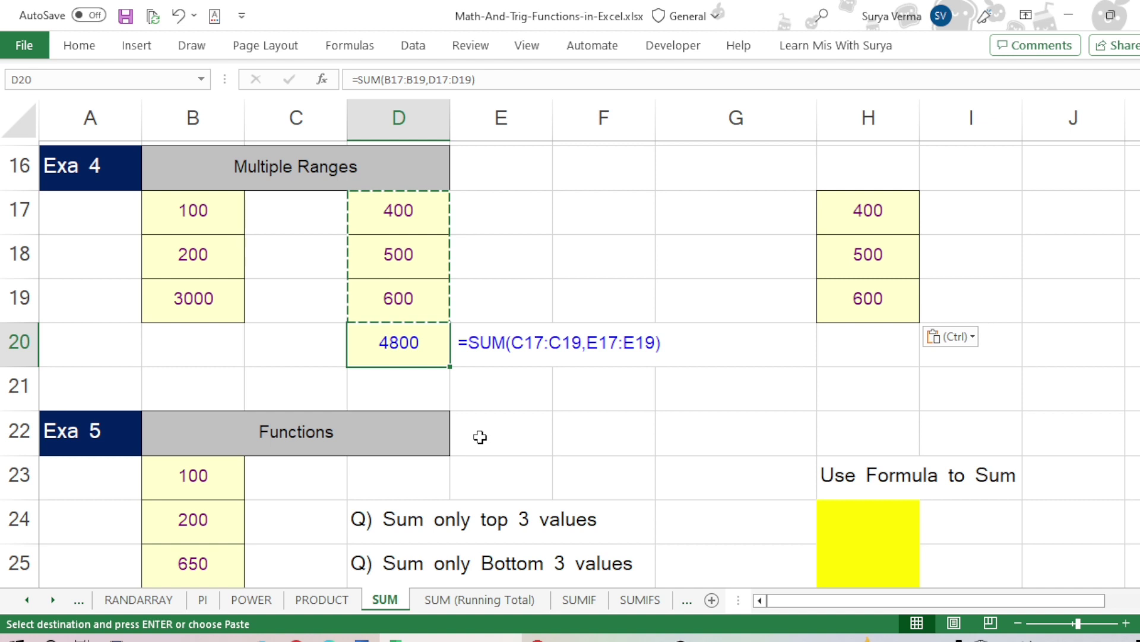
pyautogui.write('=sum')
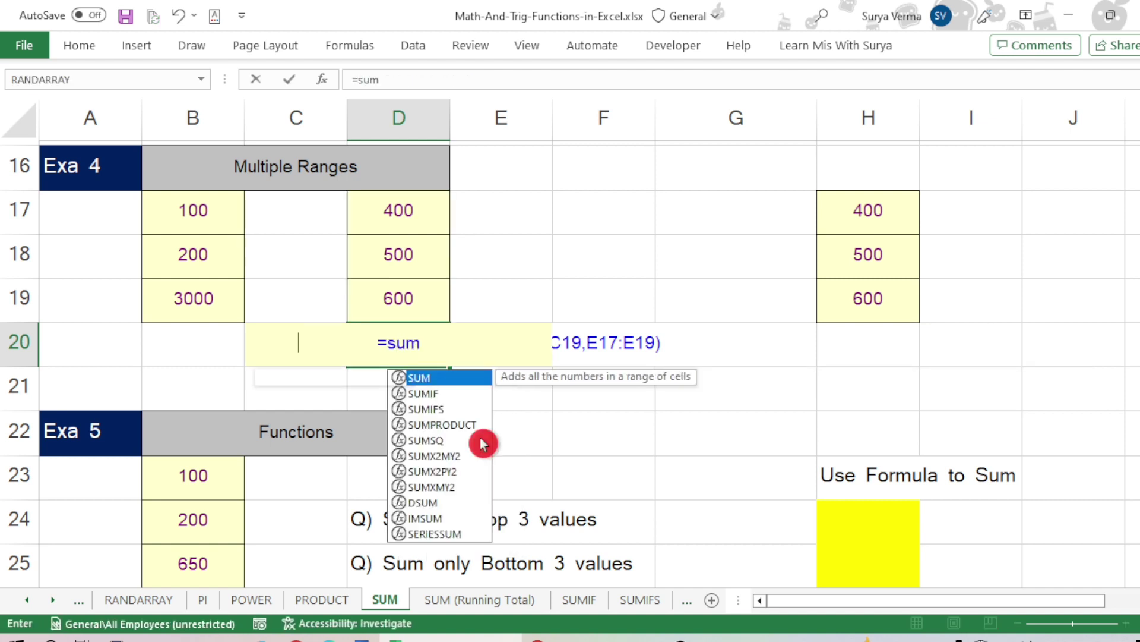
pyautogui.press('Tab')
pyautogui.moveTo(213, 216); pyautogui.dragTo(214, 292)
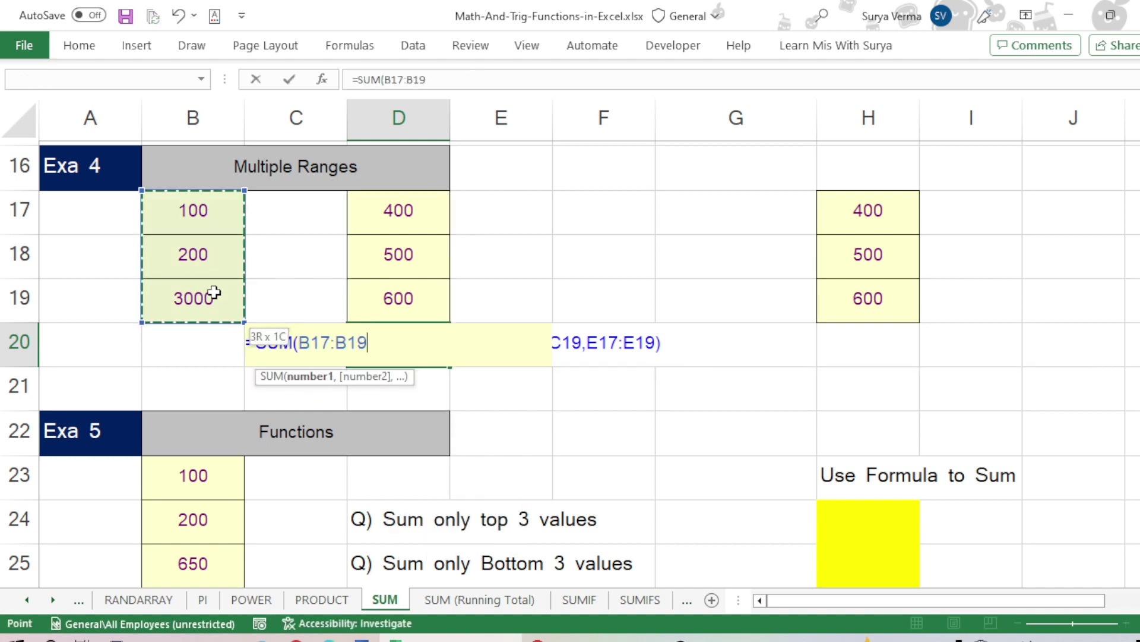
pyautogui.write(',')
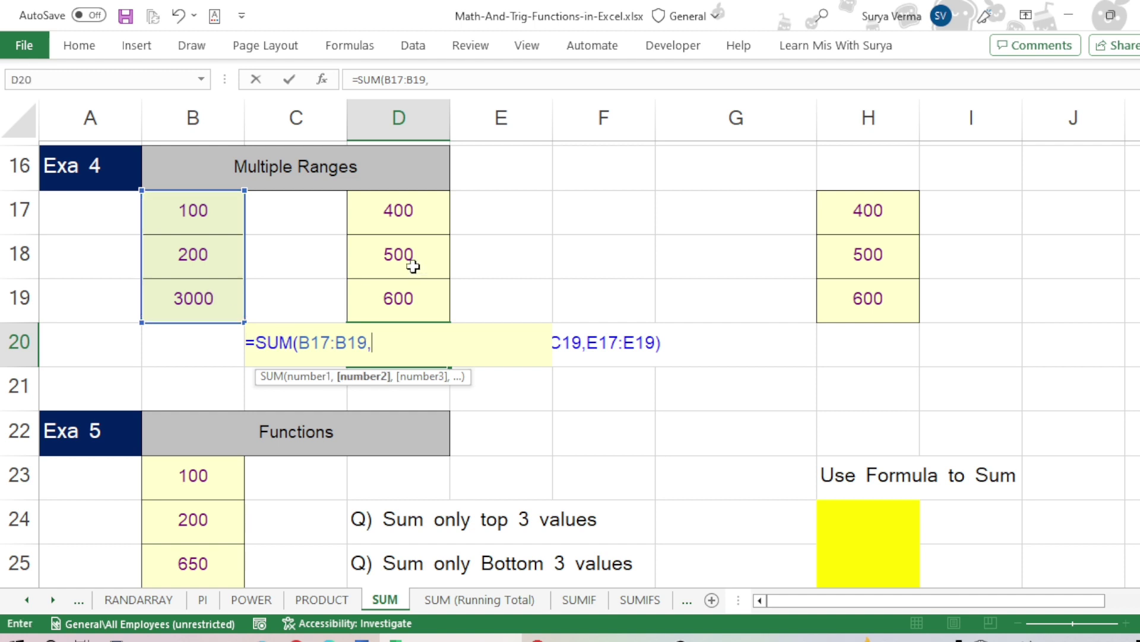
pyautogui.moveTo(408, 207); pyautogui.dragTo(410, 282)
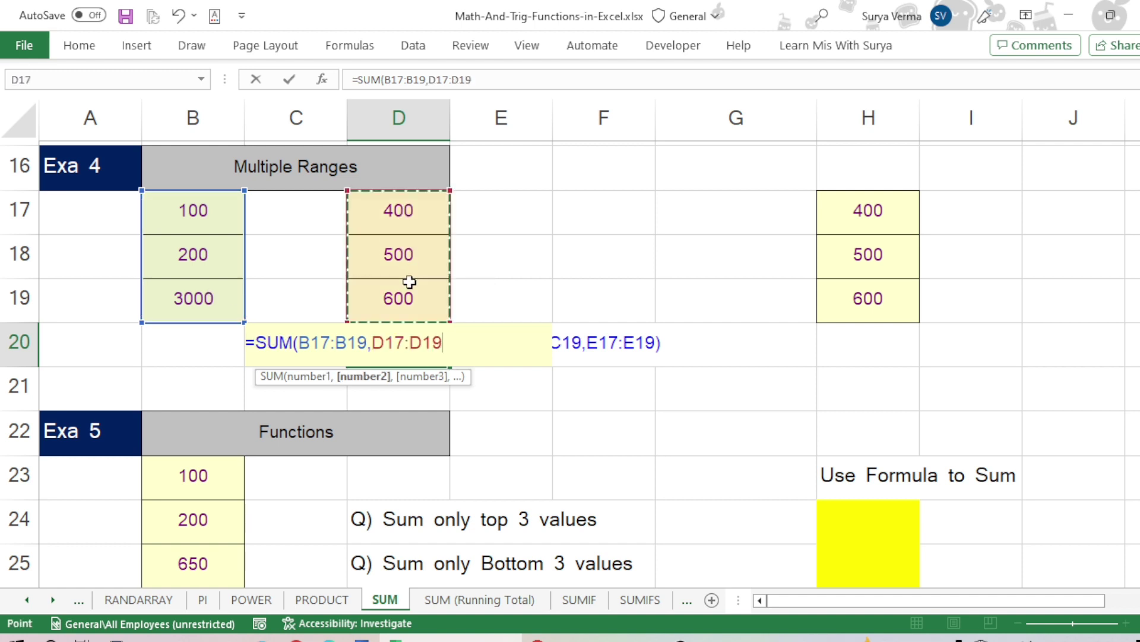
pyautogui.write(',')
pyautogui.moveTo(858, 208); pyautogui.dragTo(860, 298)
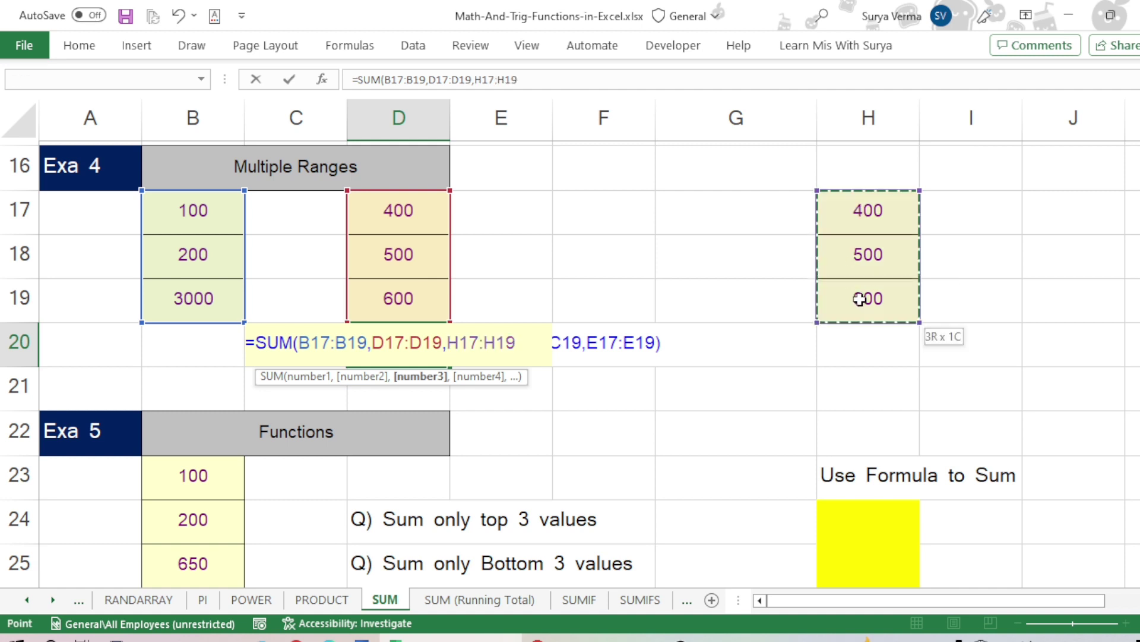
pyautogui.press('Return')
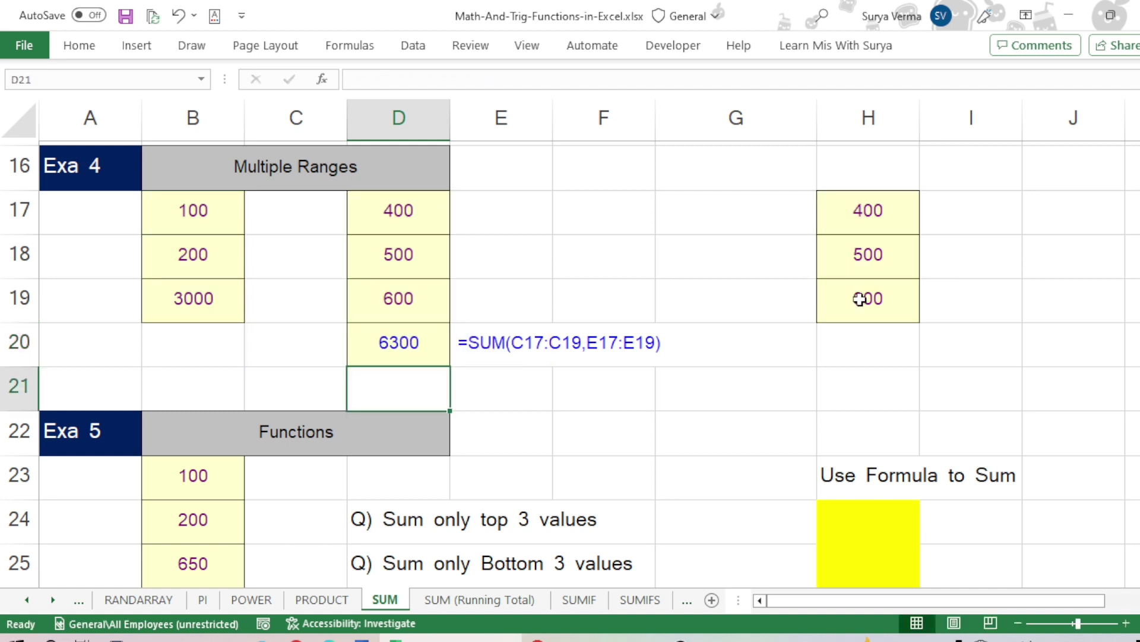
# Check the D20 total against the combined sum of B17:D19 and H17:H19
pyautogui.click(418, 343)
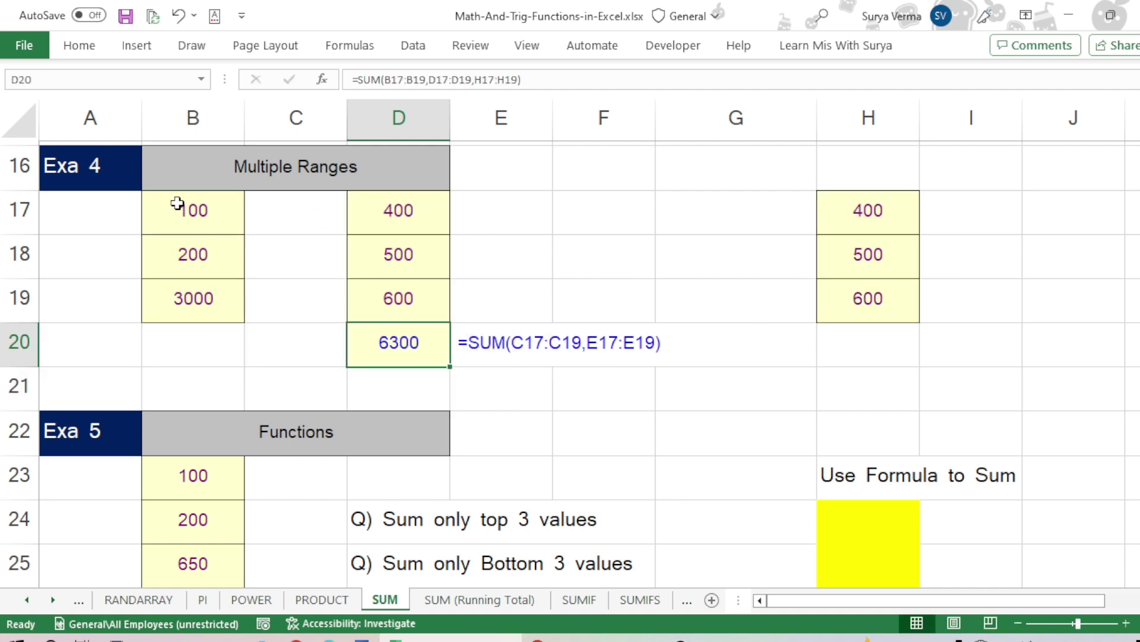
pyautogui.moveTo(174, 204); pyautogui.dragTo(414, 297)
pyautogui.keyDown('ctrl'); pyautogui.moveTo(871, 213); pyautogui.dragTo(883, 295); pyautogui.keyUp('ctrl')
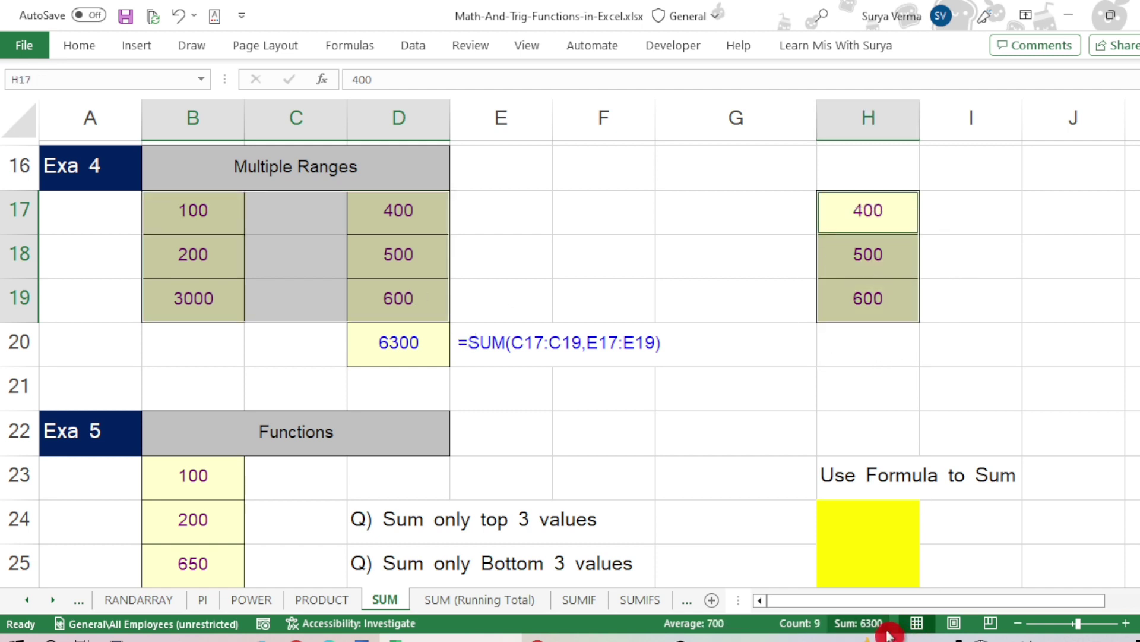
pyautogui.click(383, 341)
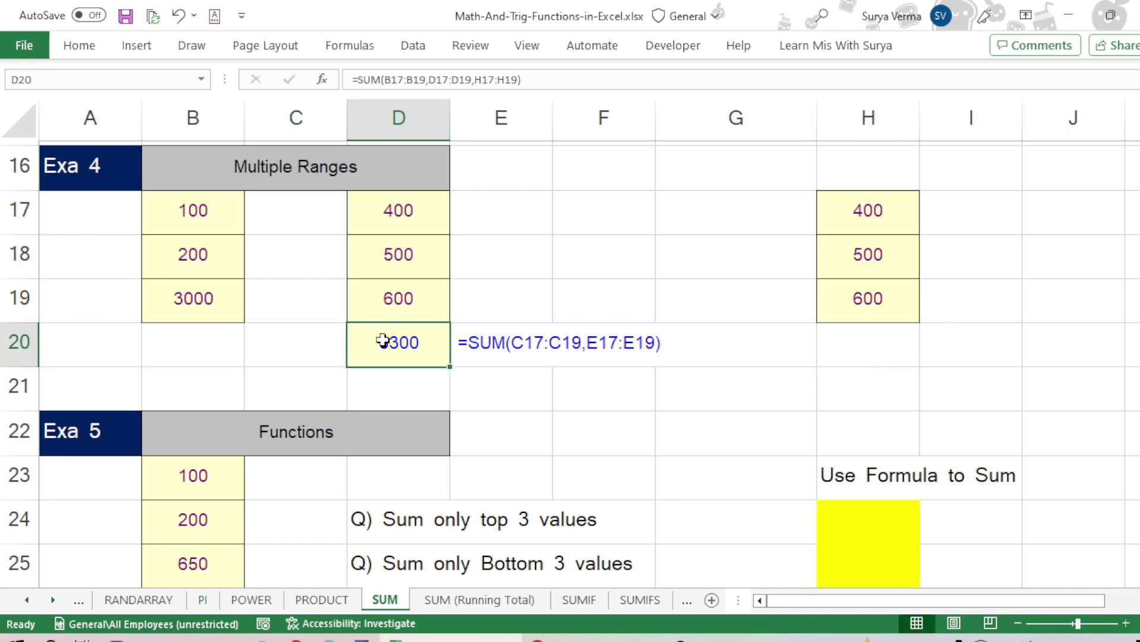
# Review the Functions example's values in B23:B29, its three questions in column D and the answer cell H24
pyautogui.click(167, 441)
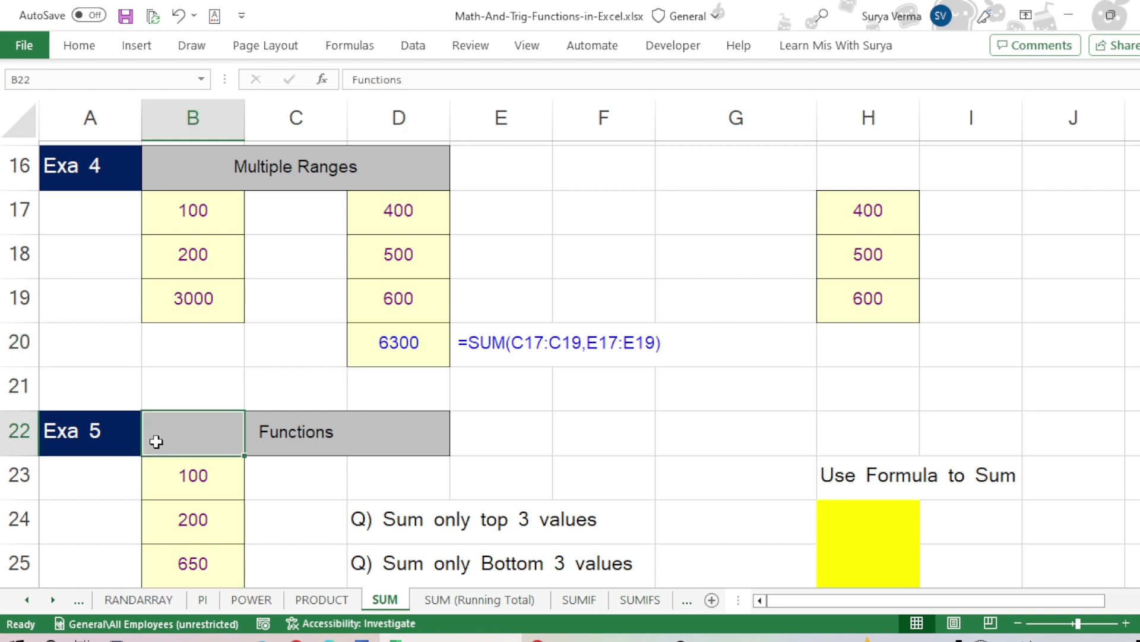
pyautogui.scroll(-2, 159, 429)
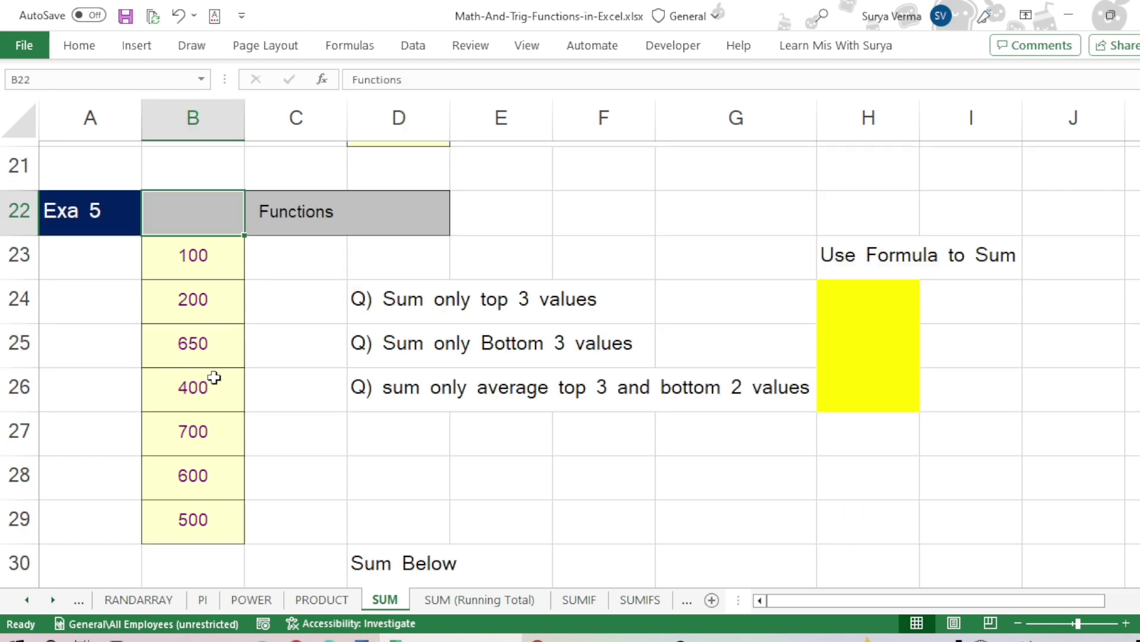
pyautogui.click(873, 298)
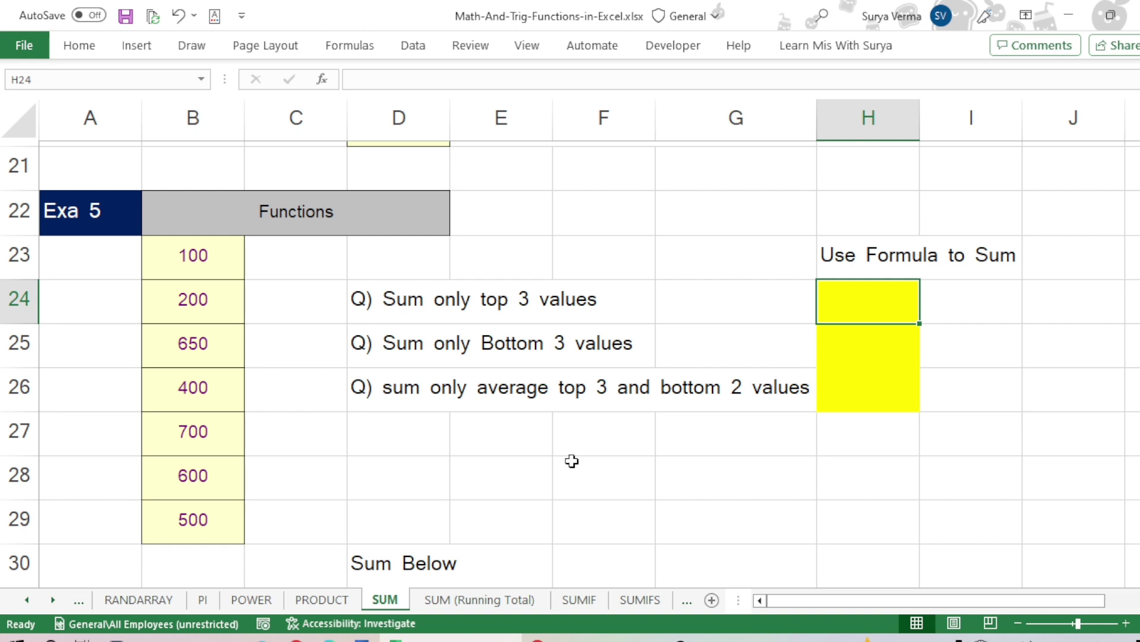
pyautogui.click(374, 302)
pyautogui.moveTo(150, 263); pyautogui.dragTo(216, 503)
pyautogui.click(216, 504)
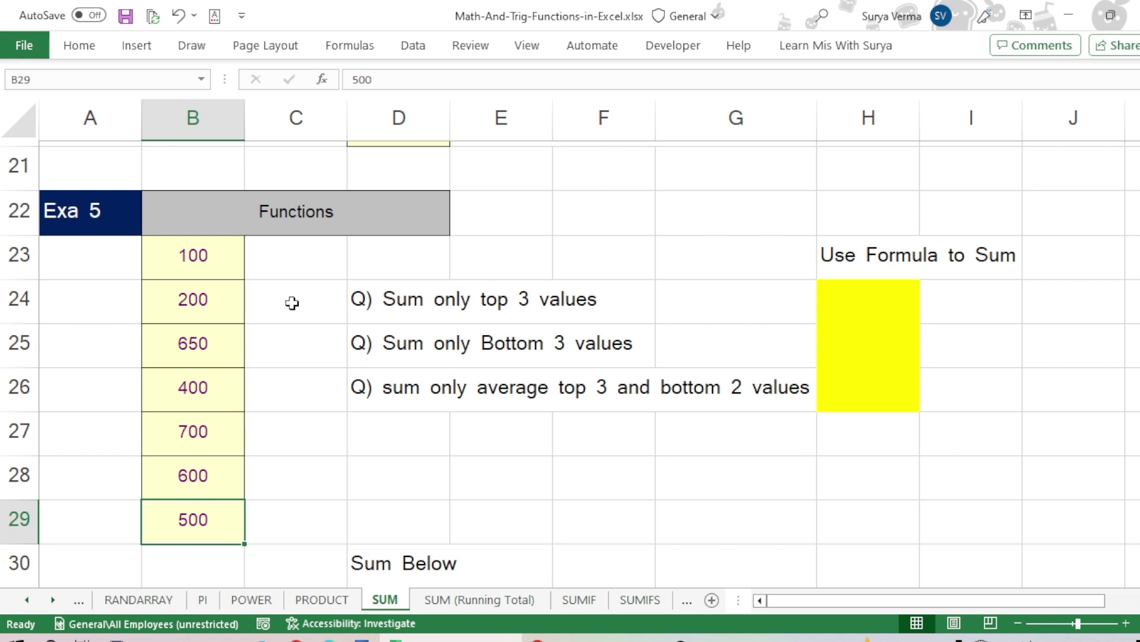
pyautogui.click(835, 288)
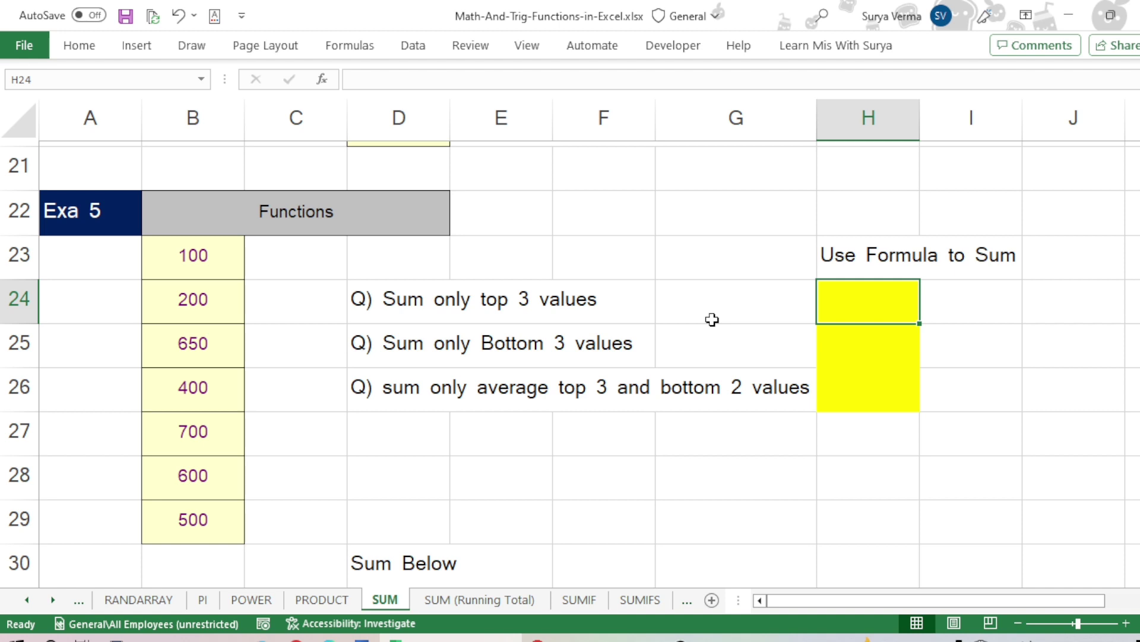
pyautogui.write('=')
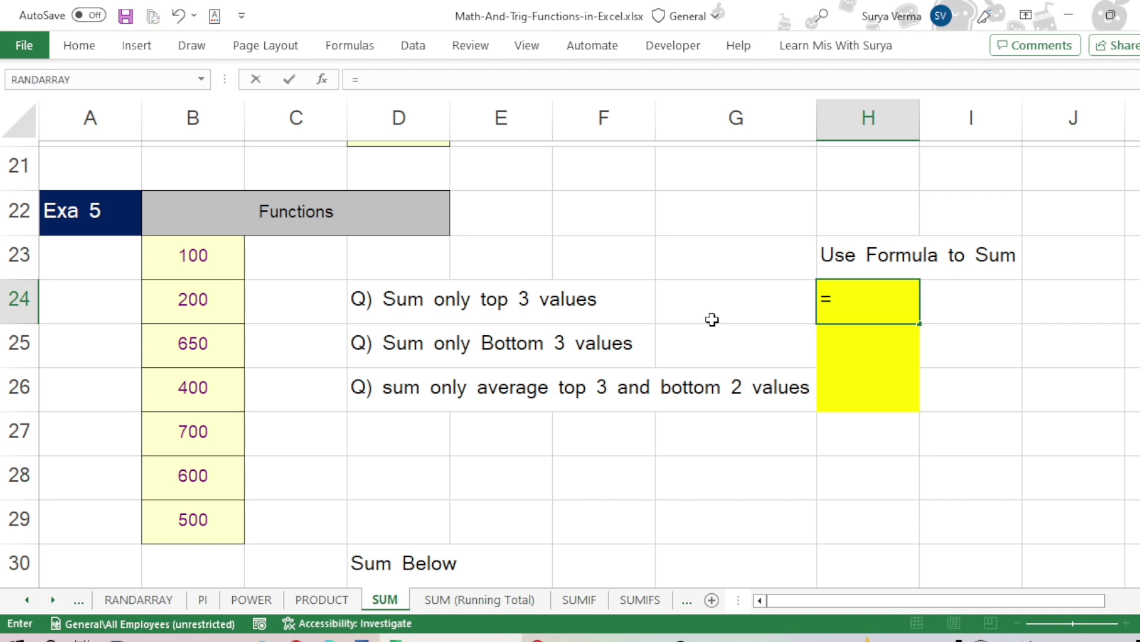
pyautogui.write('sum')
pyautogui.press('Tab')
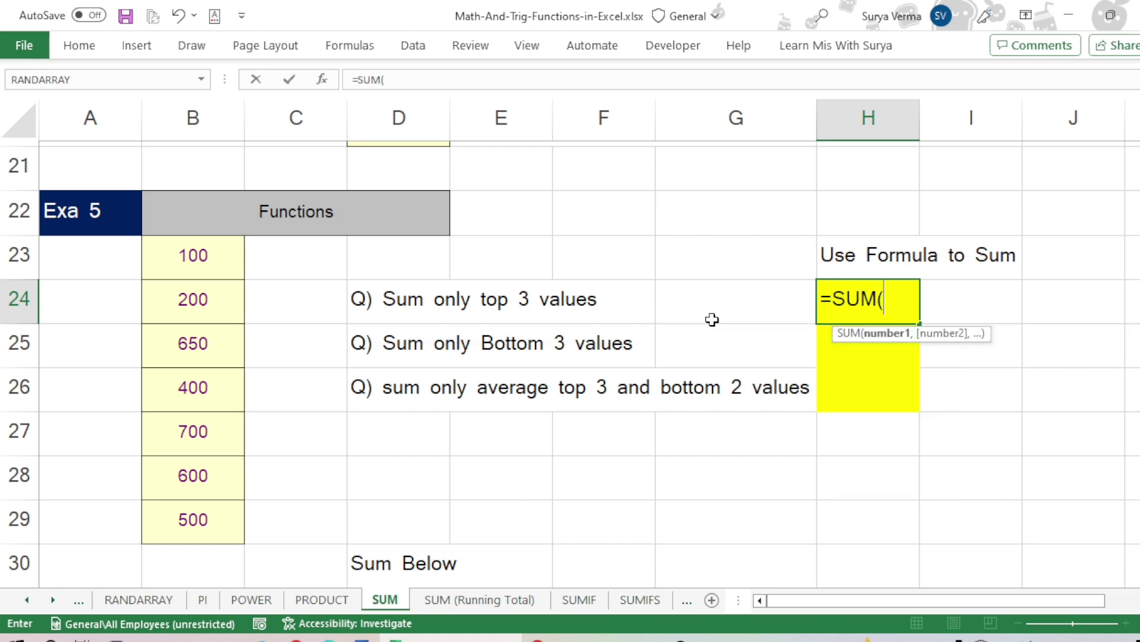
pyautogui.press('Escape')
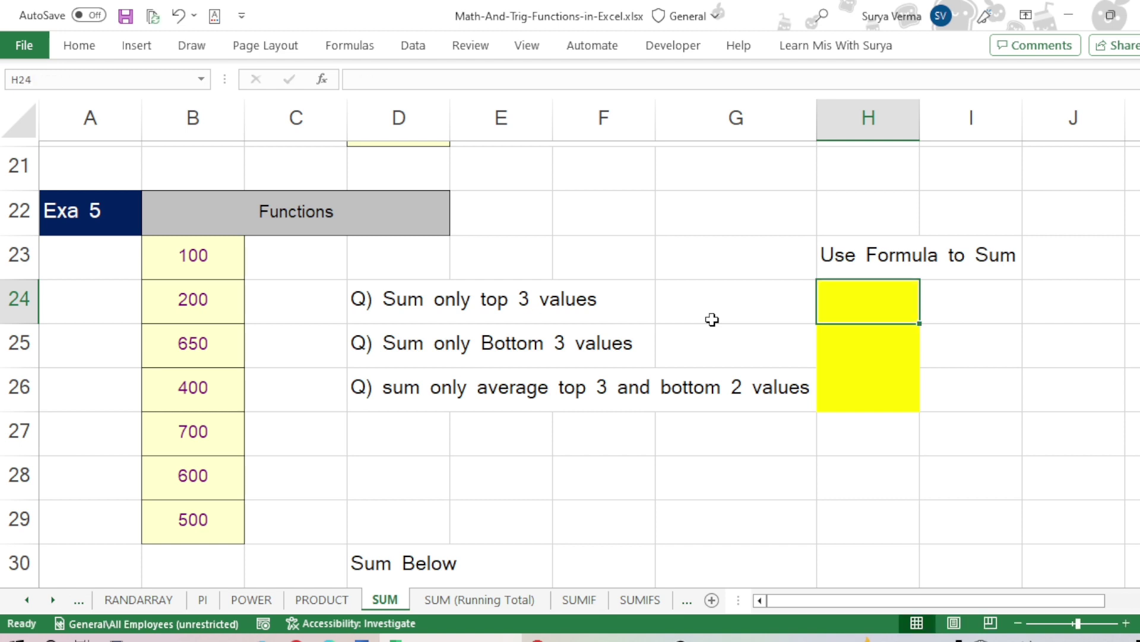
# Enter =LARGE(B23:B29,1) in I24 to return the largest value of the Functions example
pyautogui.press('Right')
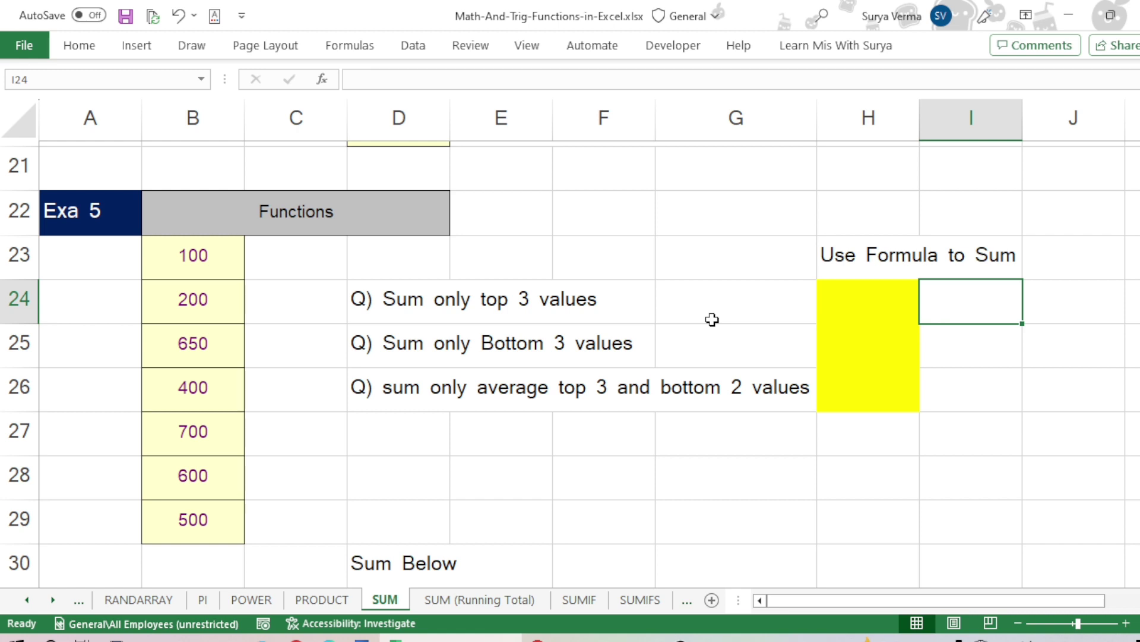
pyautogui.write('=')
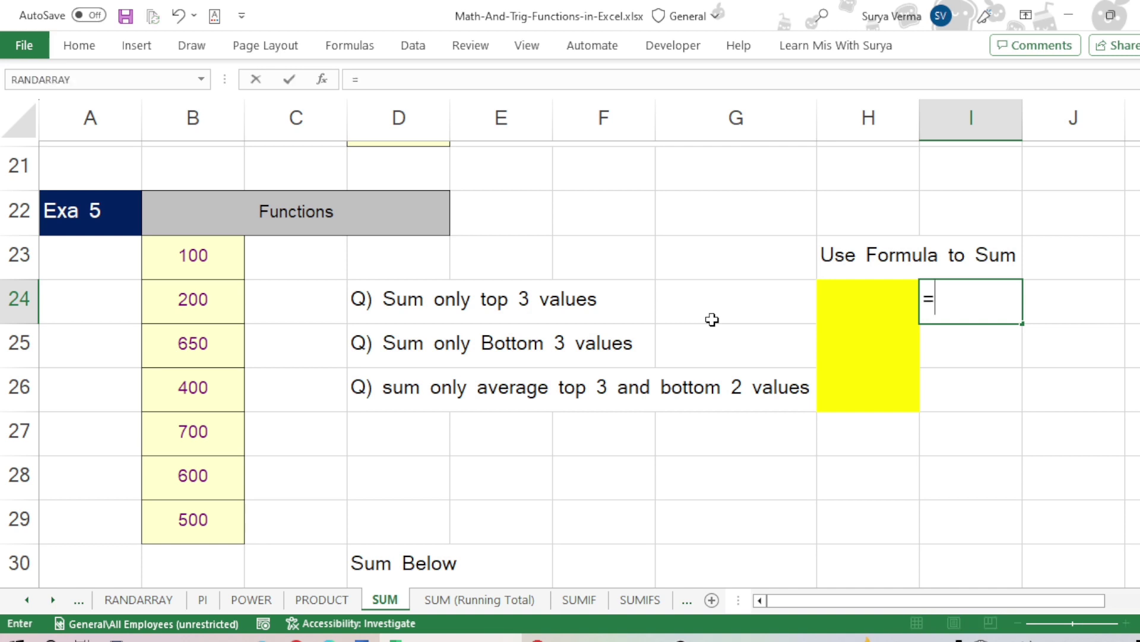
pyautogui.write('large')
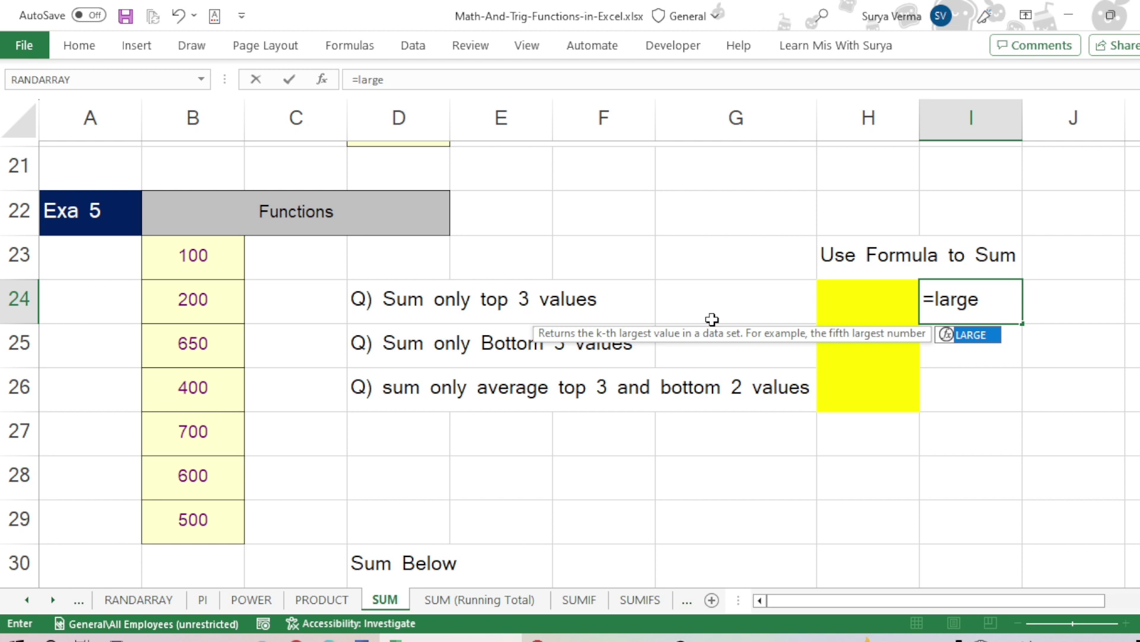
pyautogui.press('Tab')
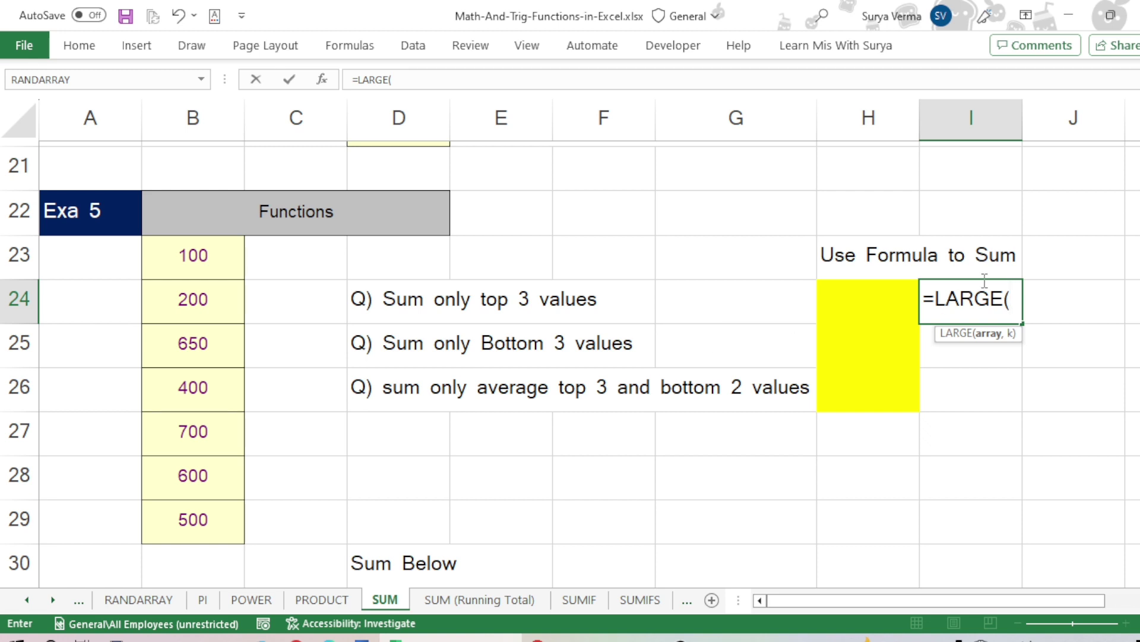
pyautogui.click(197, 255)
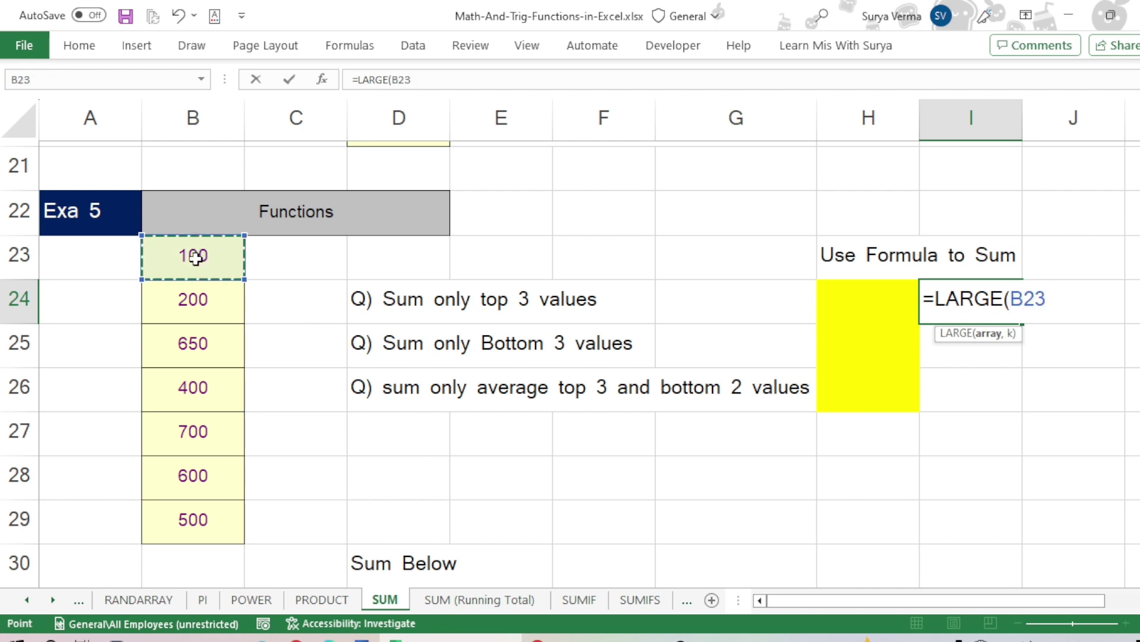
pyautogui.hotkey('shift', 'Down')
pyautogui.hotkey('shift', 'Down')
pyautogui.hotkey('shift', 'Down')
pyautogui.hotkey('shift', 'Down')
pyautogui.hotkey('shift', 'Down')
pyautogui.hotkey('shift', 'Down')
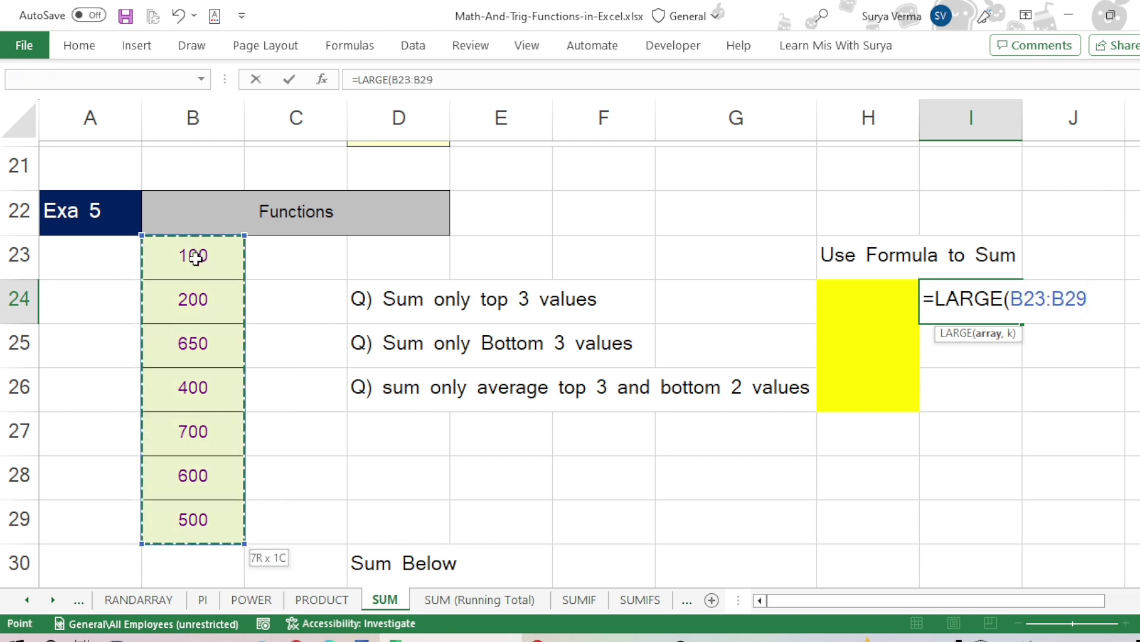
pyautogui.write(',')
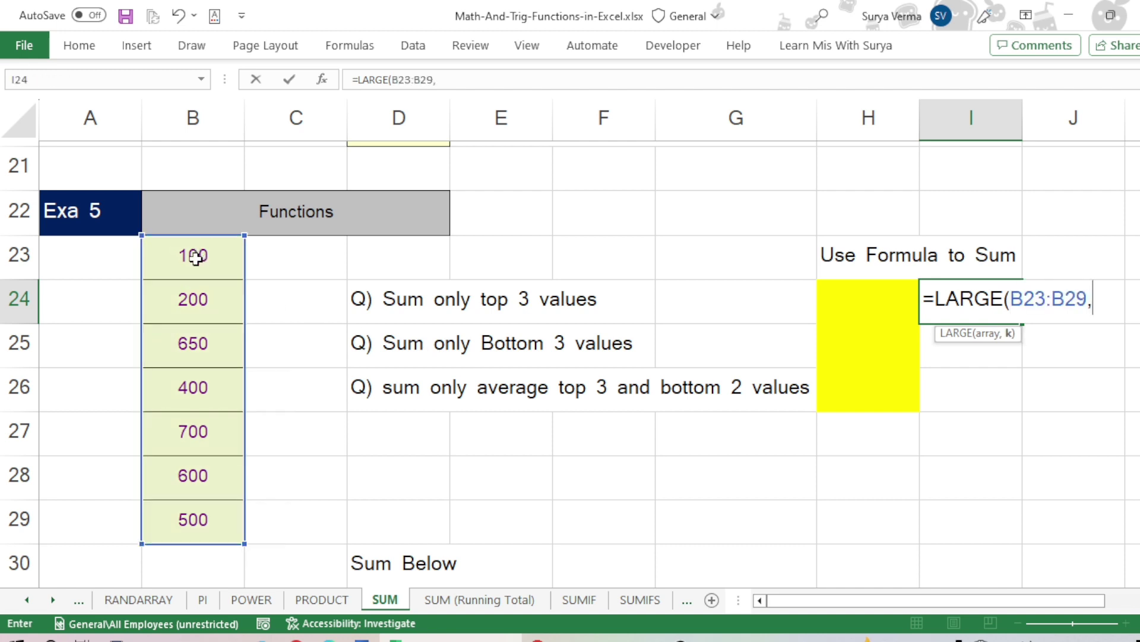
pyautogui.write('1)')
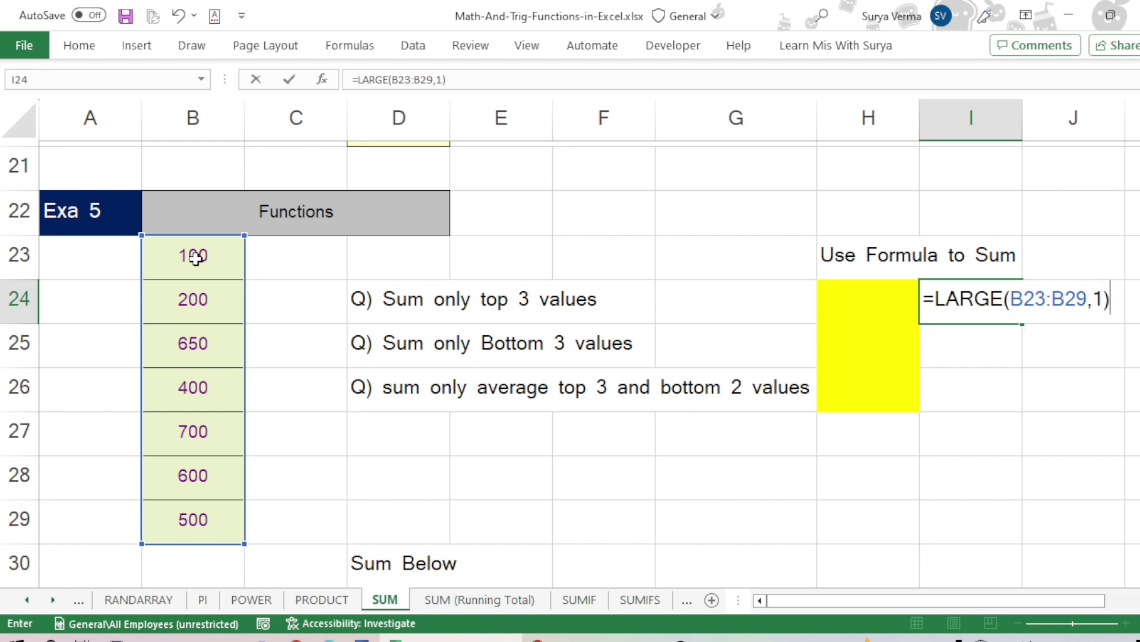
pyautogui.press('Return')
pyautogui.press('Up')
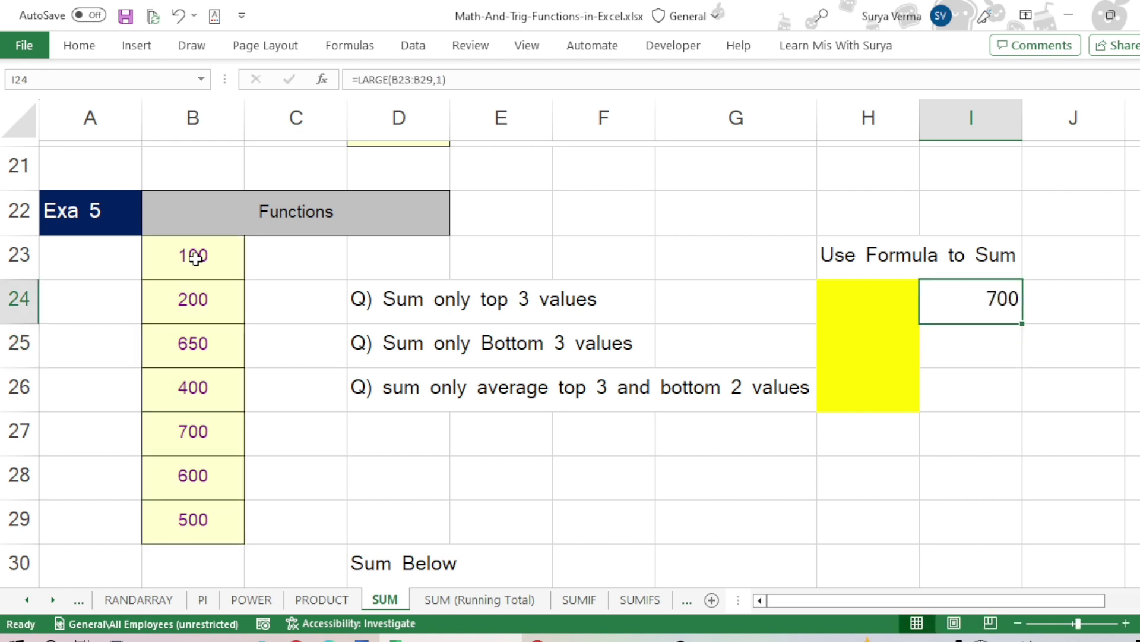
# Copy the LARGE formula from I24 unchanged into J24 and K24
pyautogui.click(479, 77)
pyautogui.click(294, 79)
pyautogui.hscroll(3, 570, 357)
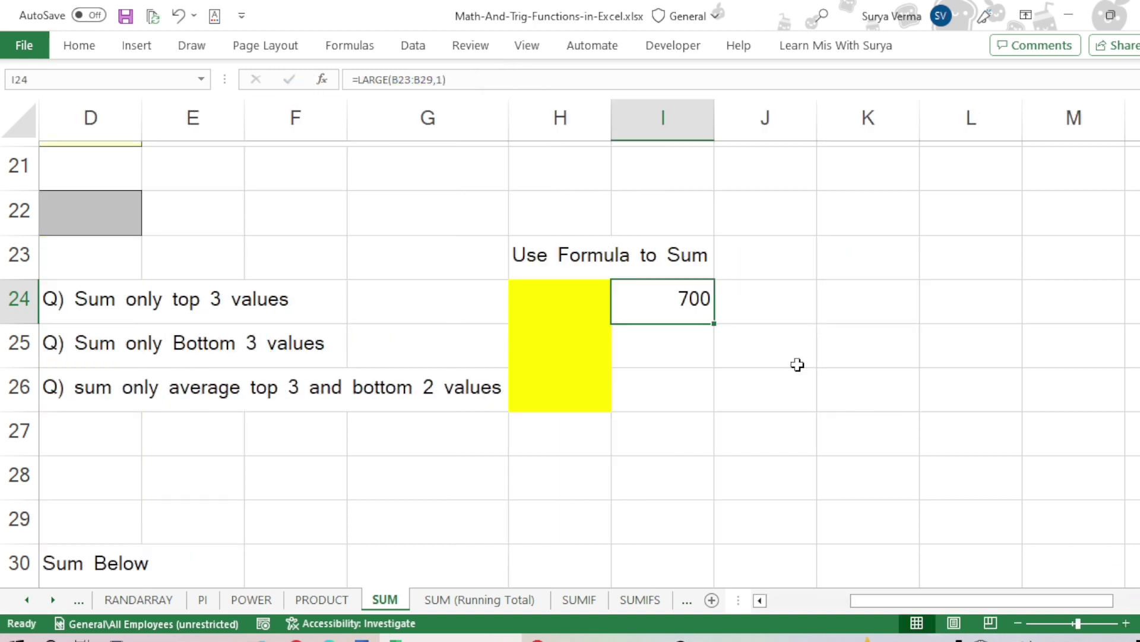
pyautogui.click(754, 297)
pyautogui.hotkey('ctrl', 'v')
pyautogui.click(853, 298)
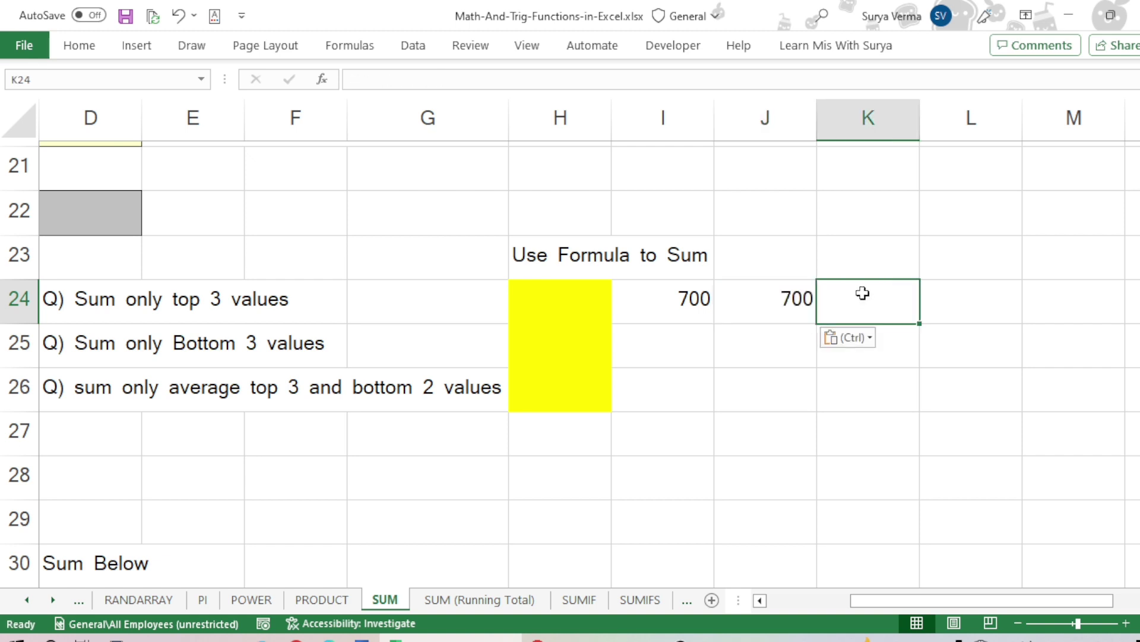
pyautogui.hotkey('ctrl', 'v')
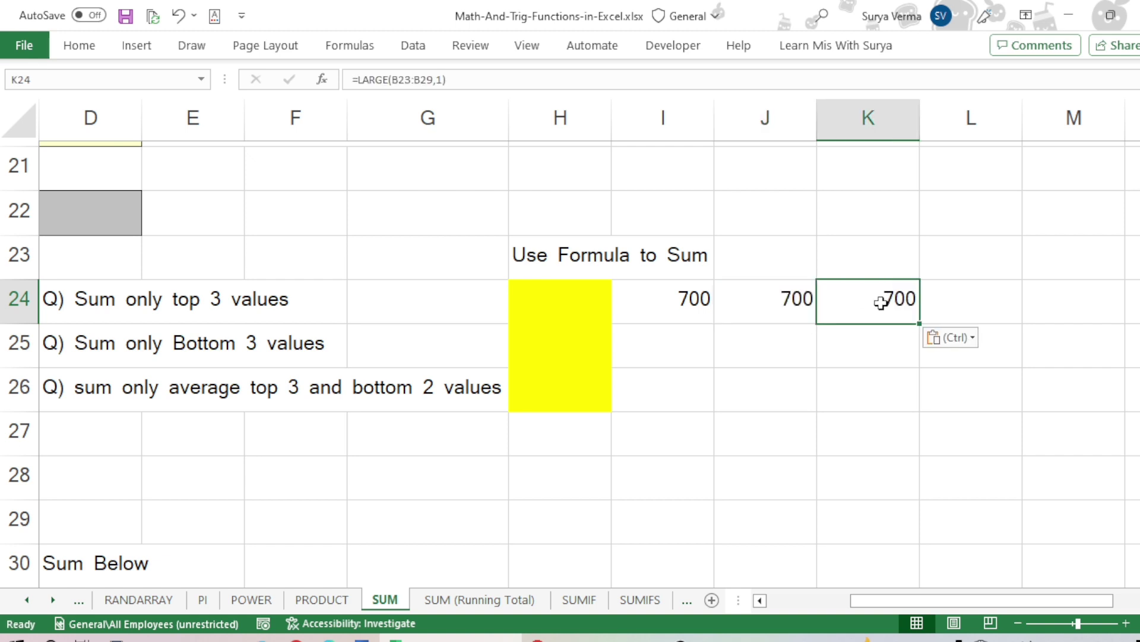
# Change the k argument of the LARGE formula in K24 to 3
pyautogui.click(450, 80)
pyautogui.press('BackSpace')
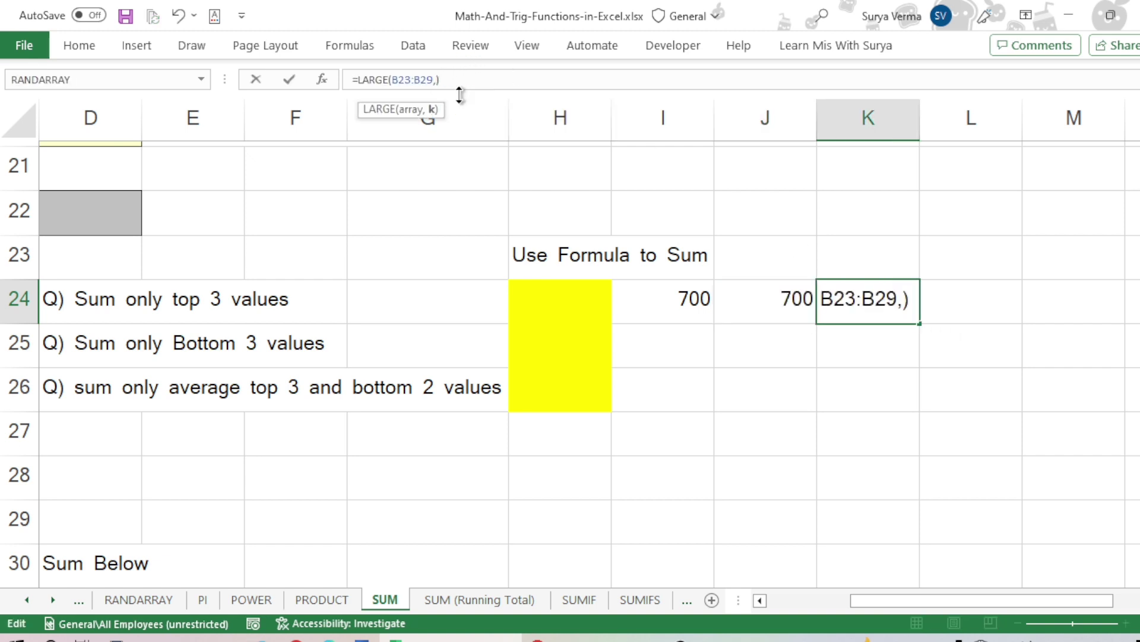
pyautogui.write('2')
pyautogui.press('Return')
# Change the k argument of the LARGE formula in J24 to 2
pyautogui.click(809, 297)
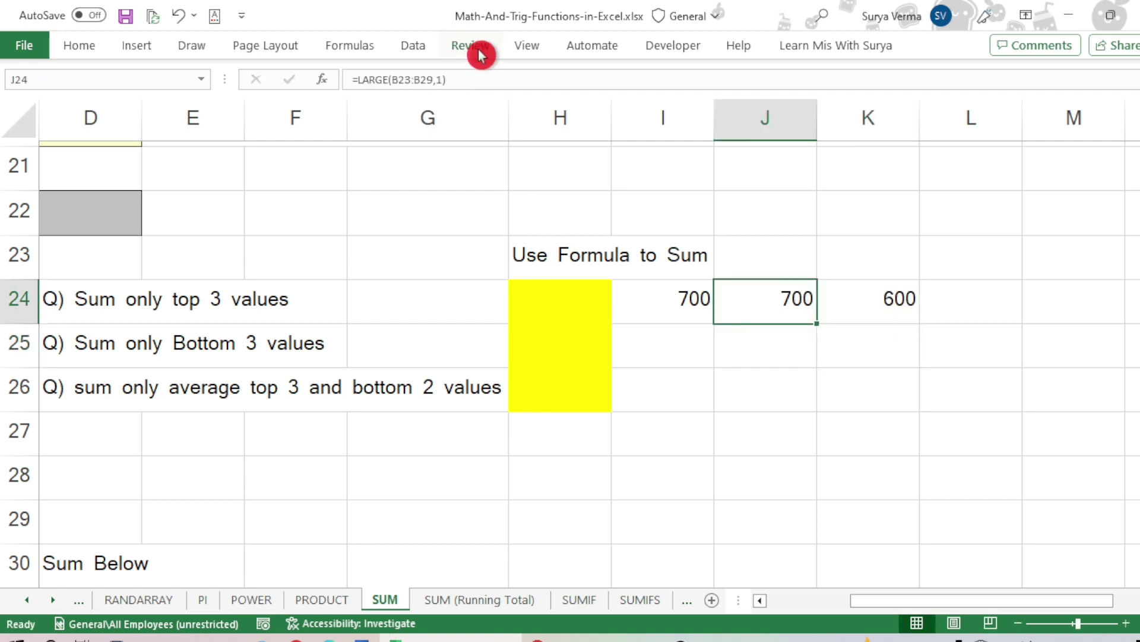
pyautogui.click(439, 80)
pyautogui.press('BackSpace')
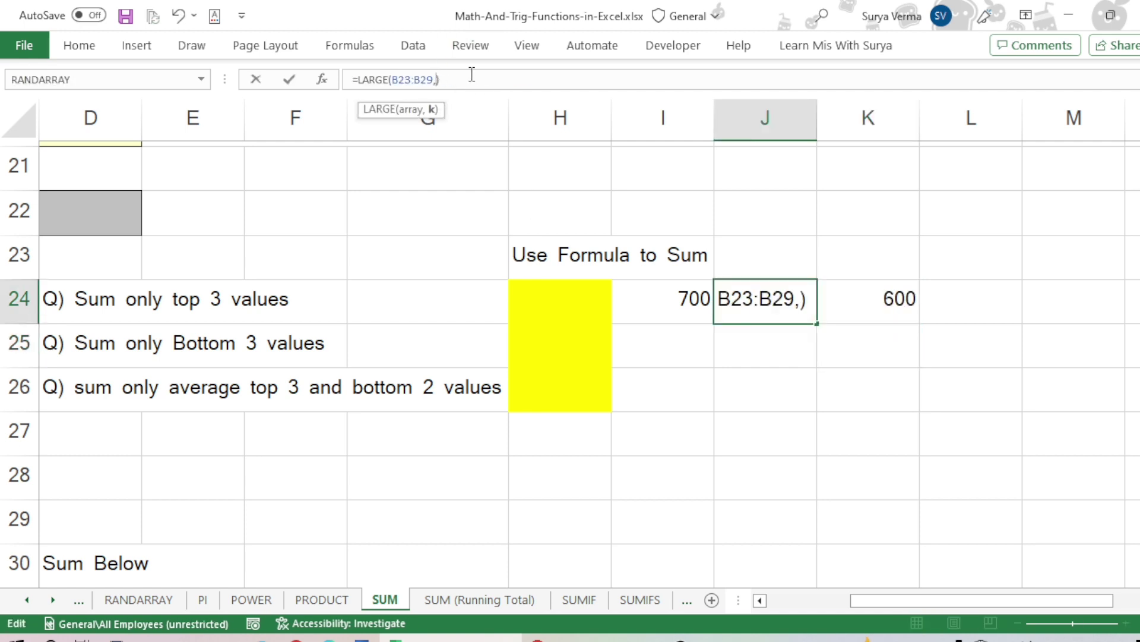
pyautogui.write('2')
pyautogui.press('Return')
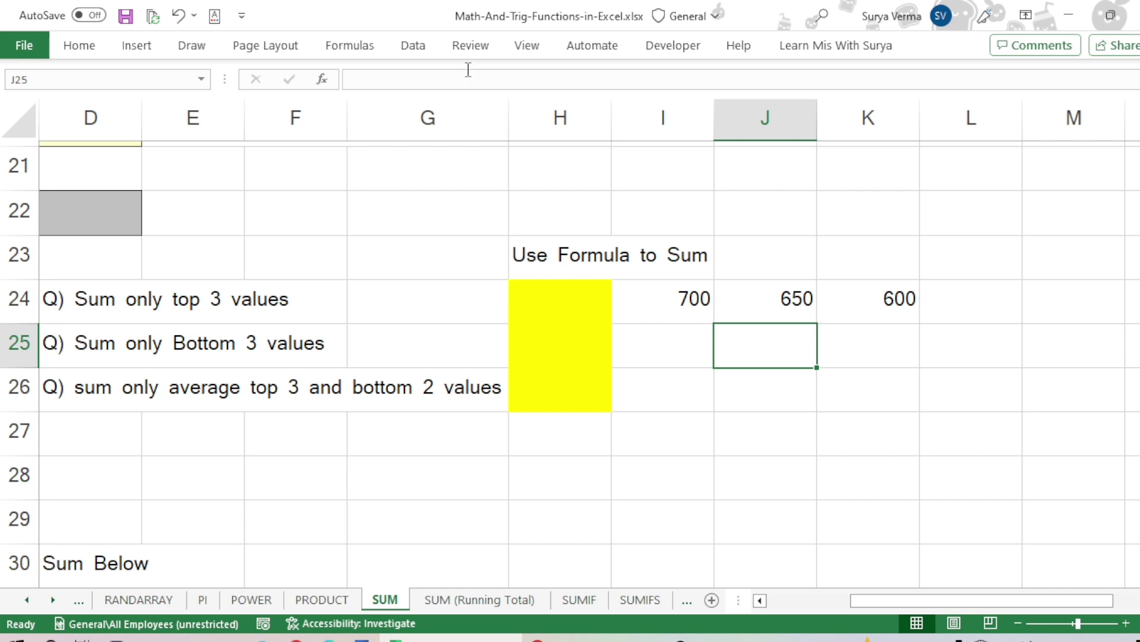
# Check the LARGE formulas in I24:K24 and total them in L24 with =SUM(I24:K24)
pyautogui.click(692, 297)
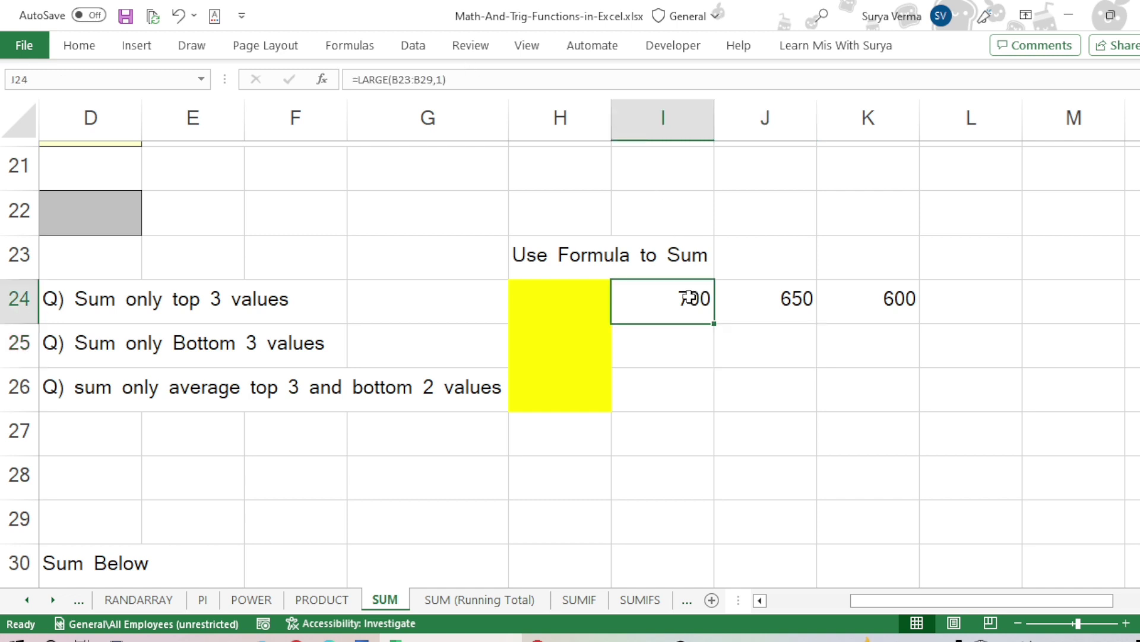
pyautogui.click(777, 303)
pyautogui.click(864, 295)
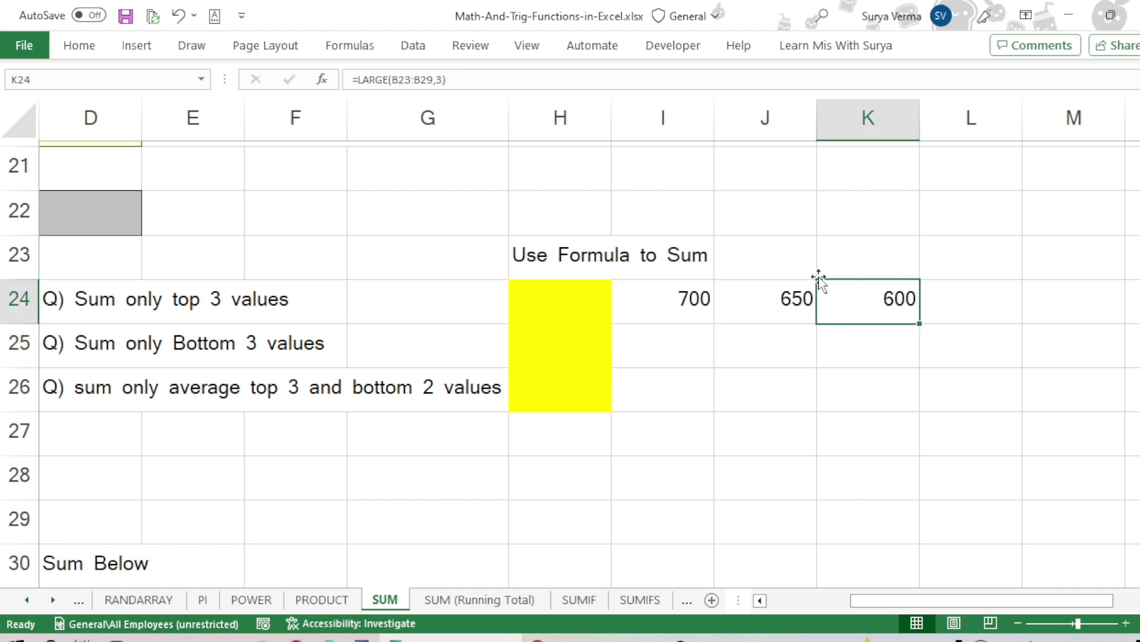
pyautogui.moveTo(688, 295); pyautogui.dragTo(918, 297)
pyautogui.click(1006, 300)
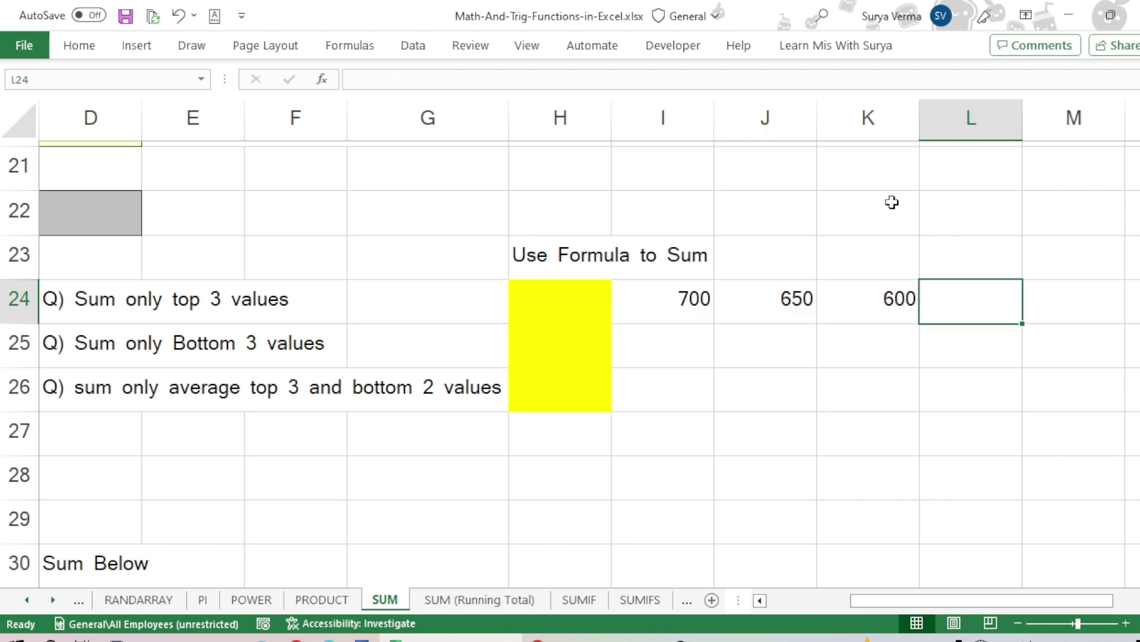
pyautogui.hotkey('alt', '=')
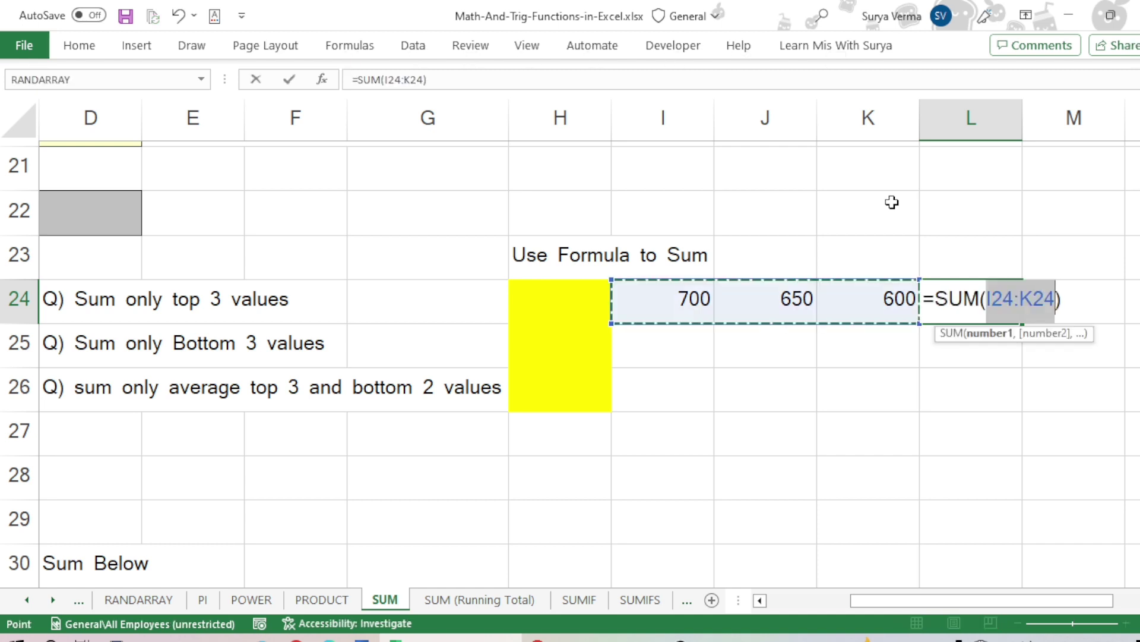
pyautogui.press('Return')
pyautogui.click(1003, 303)
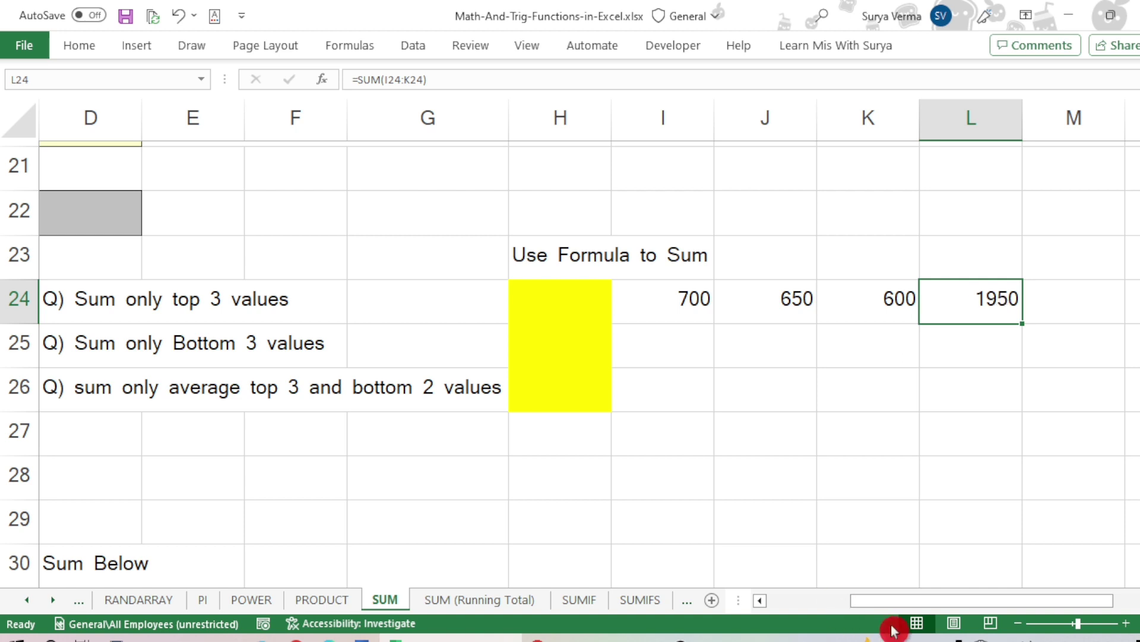
# Start a formula in H24 that nests LARGE inside SUM, with B23:B29 as the LARGE array
pyautogui.moveTo(892, 605); pyautogui.dragTo(837, 605)
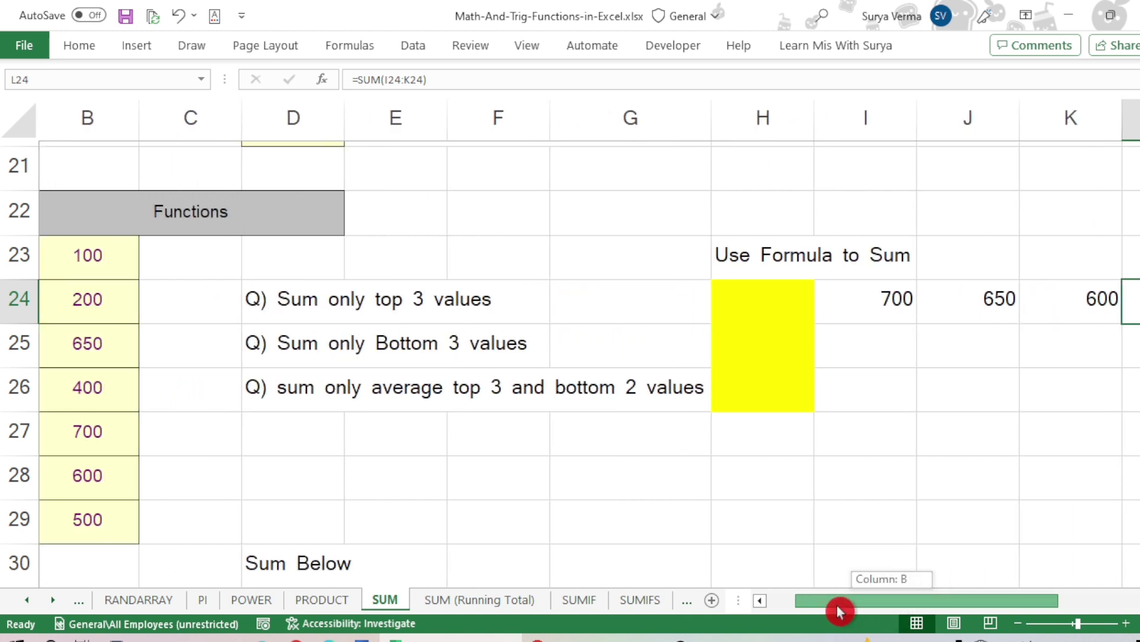
pyautogui.click(754, 301)
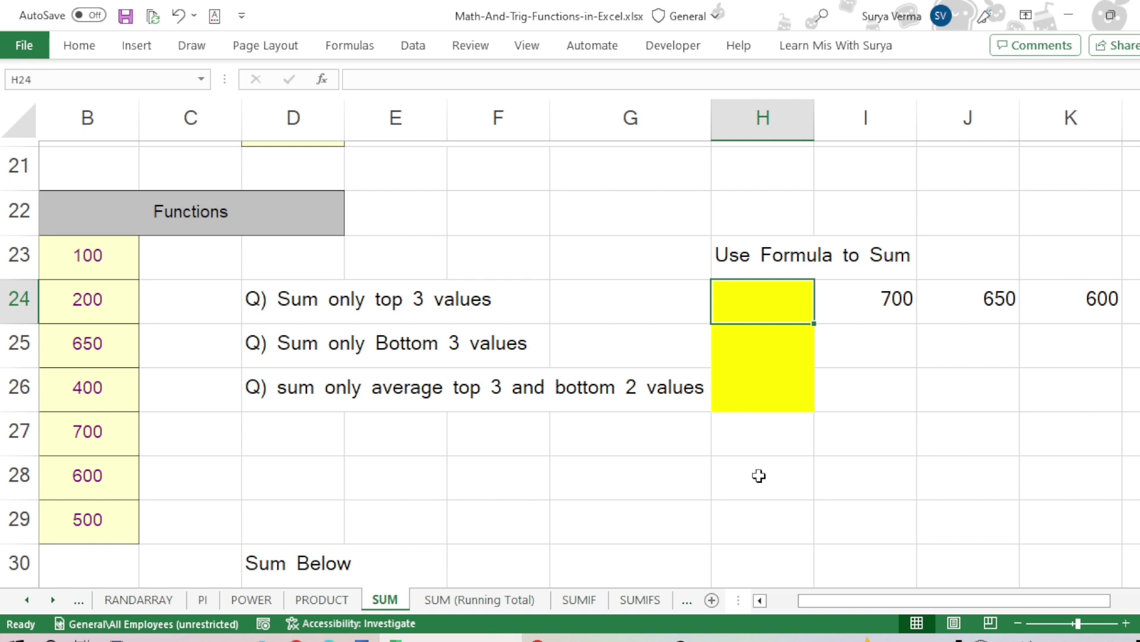
pyautogui.write('=sum')
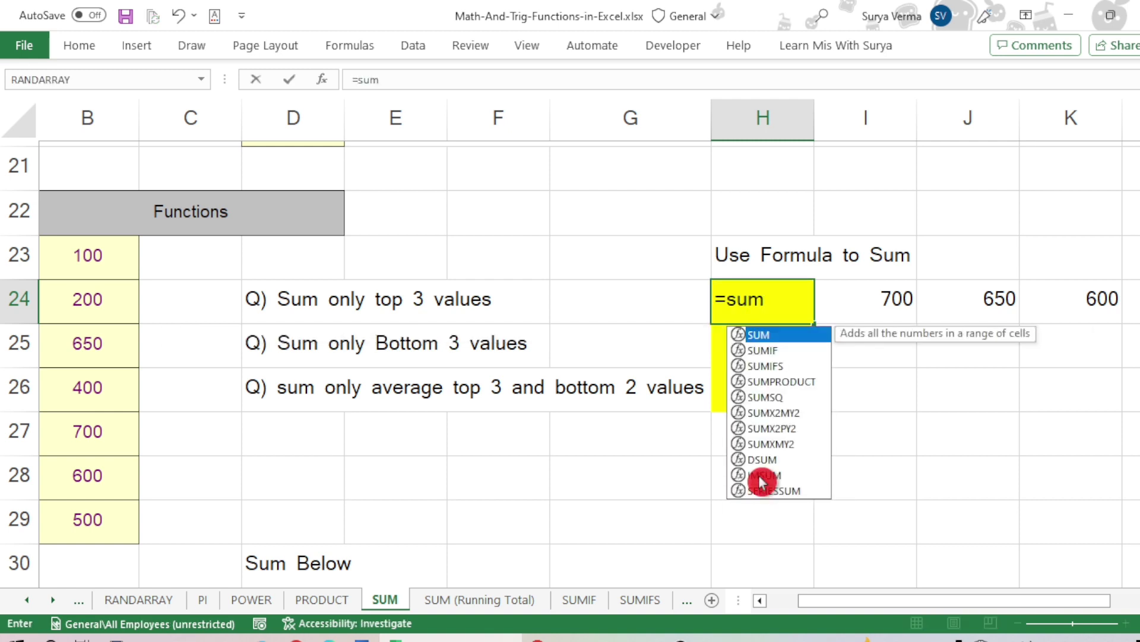
pyautogui.press('Tab')
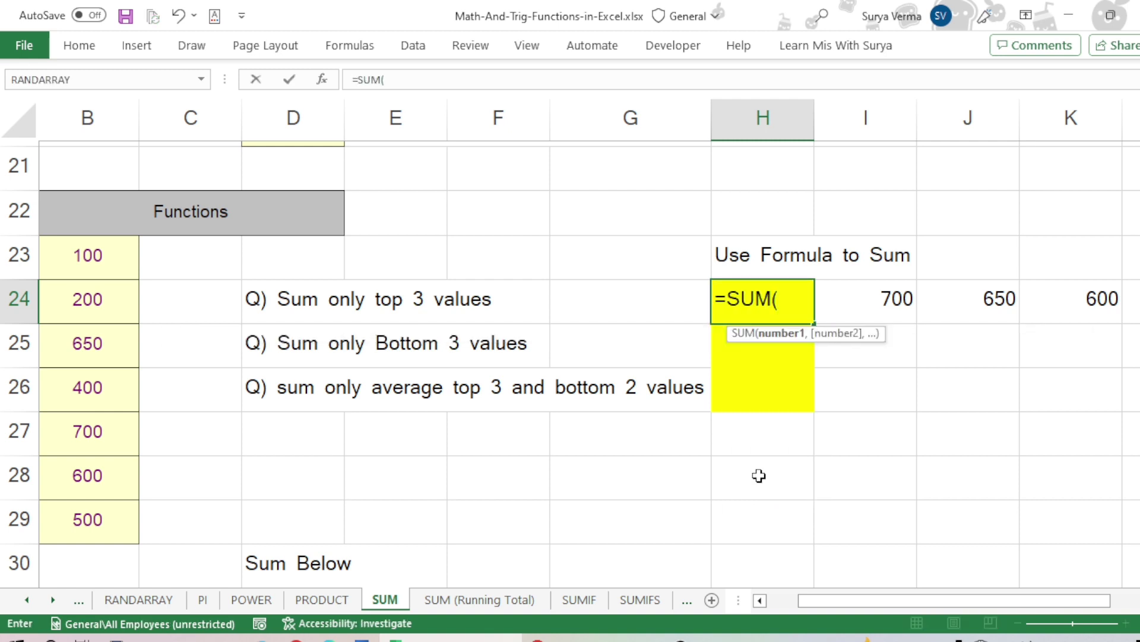
pyautogui.write('large')
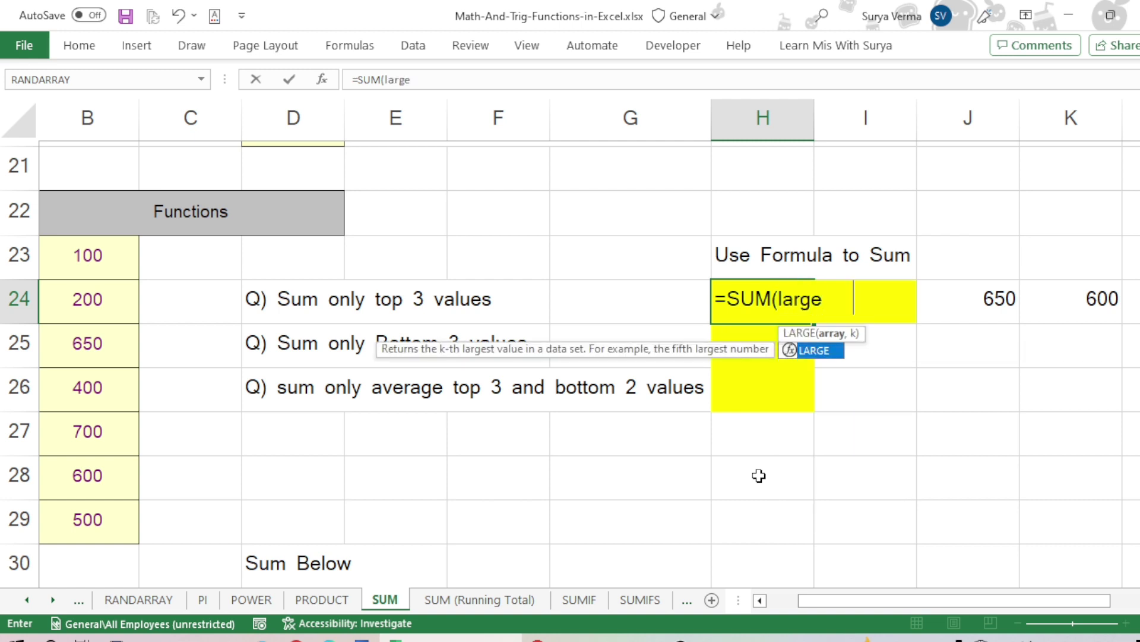
pyautogui.press('Tab')
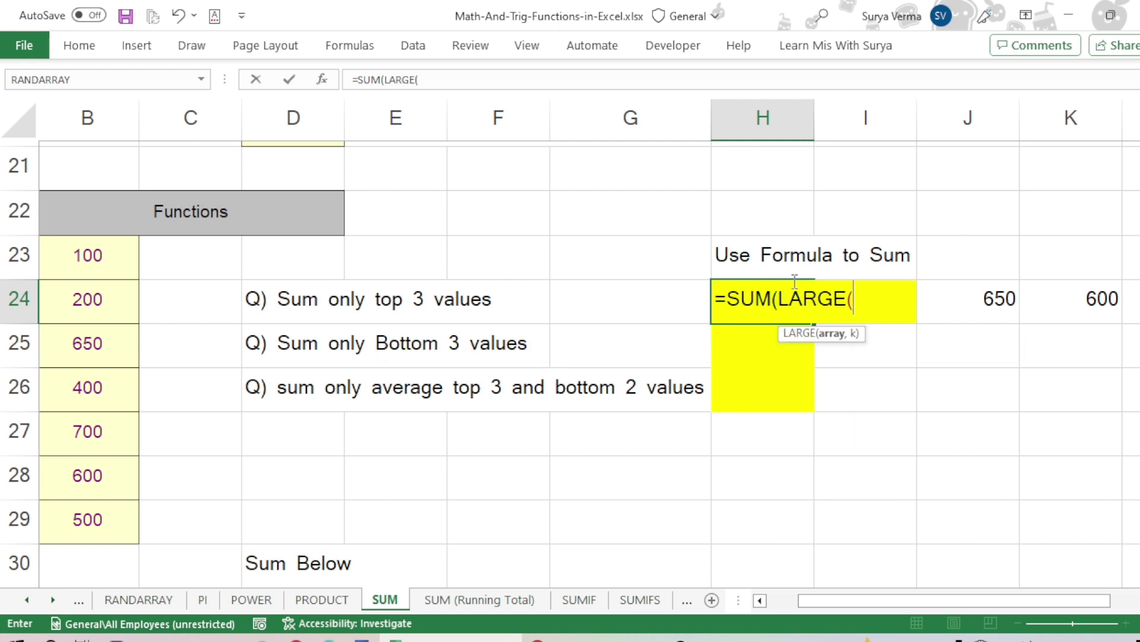
pyautogui.click(80, 260)
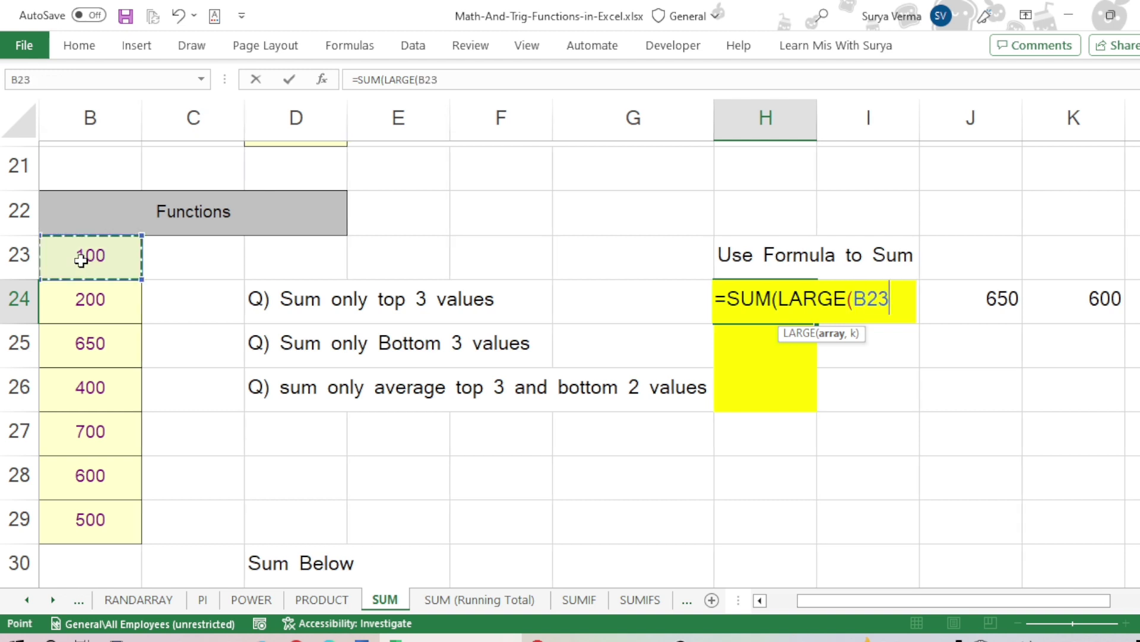
pyautogui.hotkey('shift', 'Down')
pyautogui.hotkey('shift', 'Down')
pyautogui.hotkey('shift', 'Down')
pyautogui.hotkey('shift', 'Down')
pyautogui.hotkey('shift', 'Down')
pyautogui.hotkey('shift', 'Down')
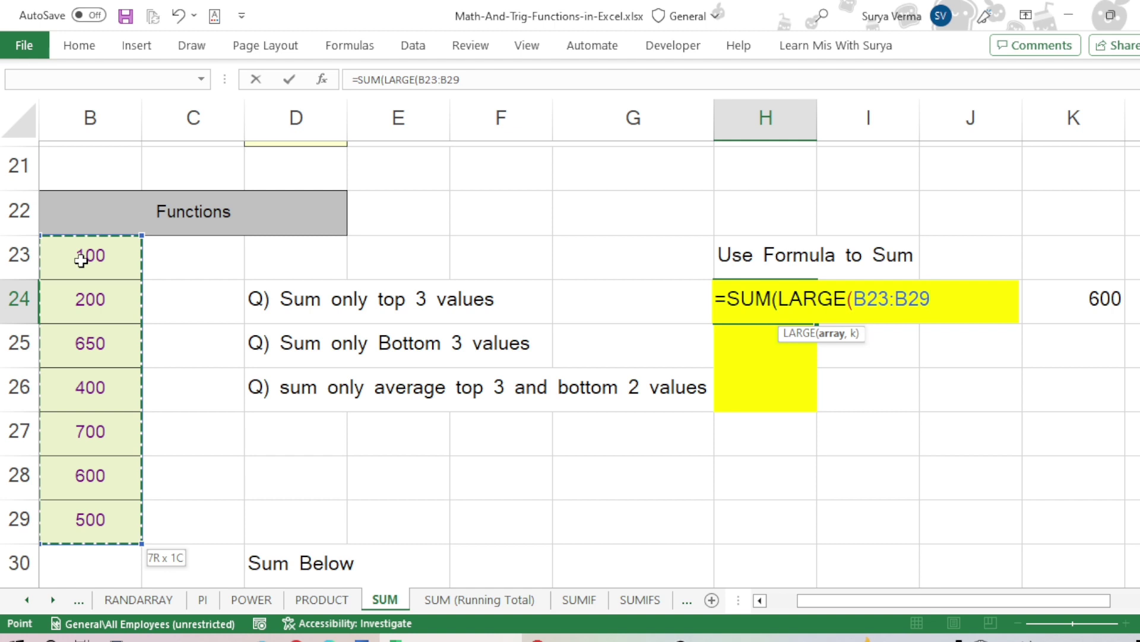
pyautogui.write(',')
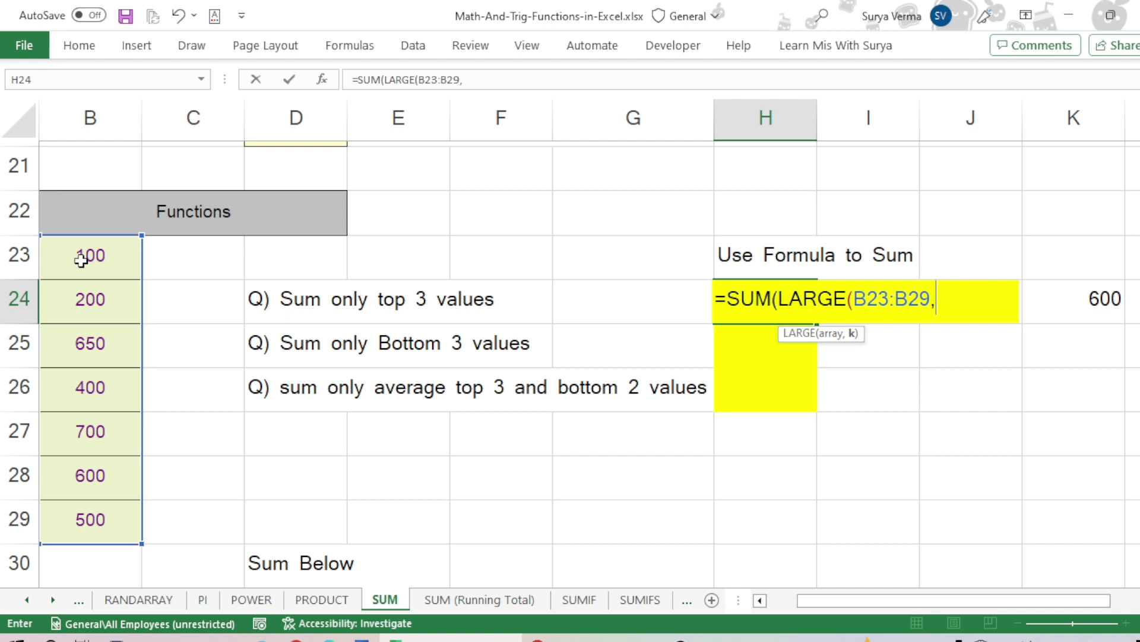
# Complete the H24 formula as =SUM(LARGE(B23:B29,{1,2,3})) to total the top three values
pyautogui.write('{')
pyautogui.write('1')
pyautogui.write(',2,3')
pyautogui.write('}')
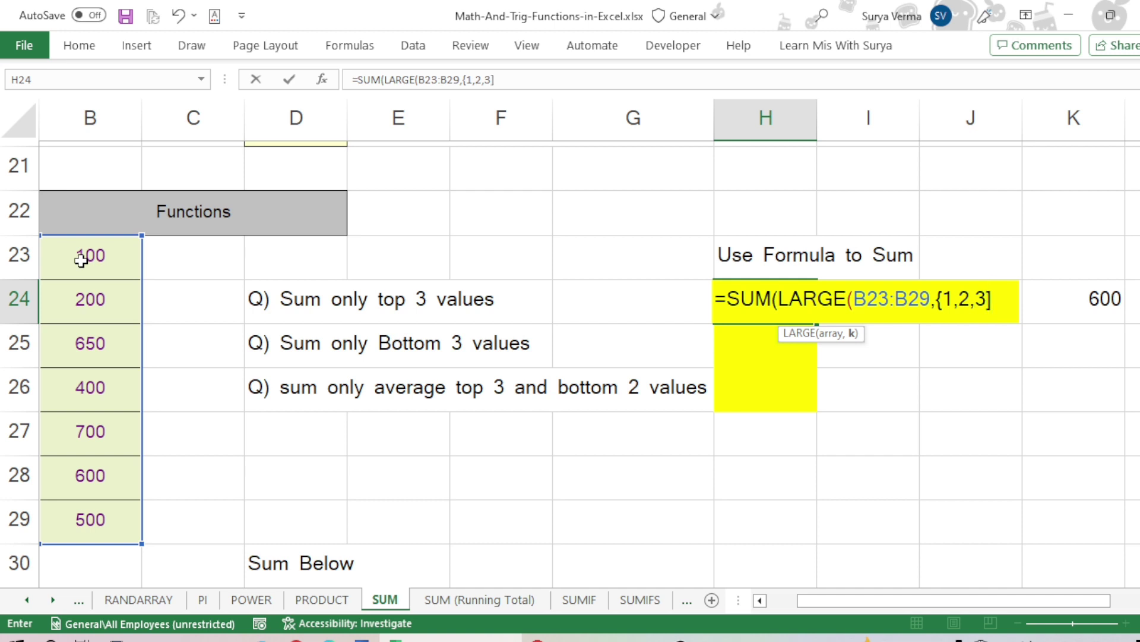
pyautogui.press('BackSpace')
pyautogui.write('}')
pyautogui.write(')')
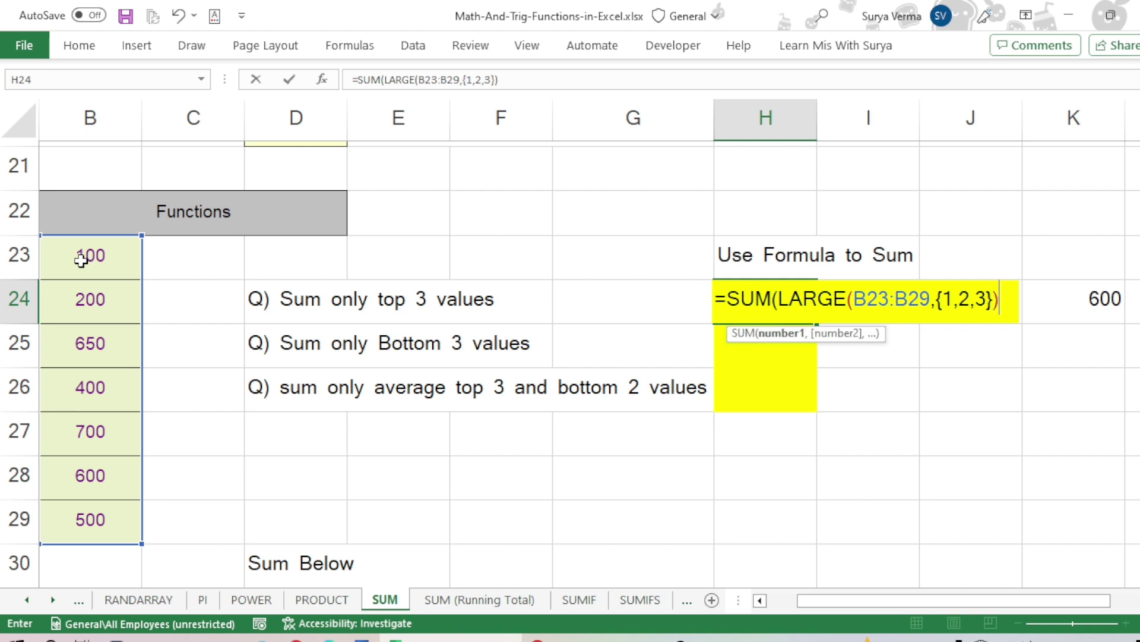
pyautogui.write(')')
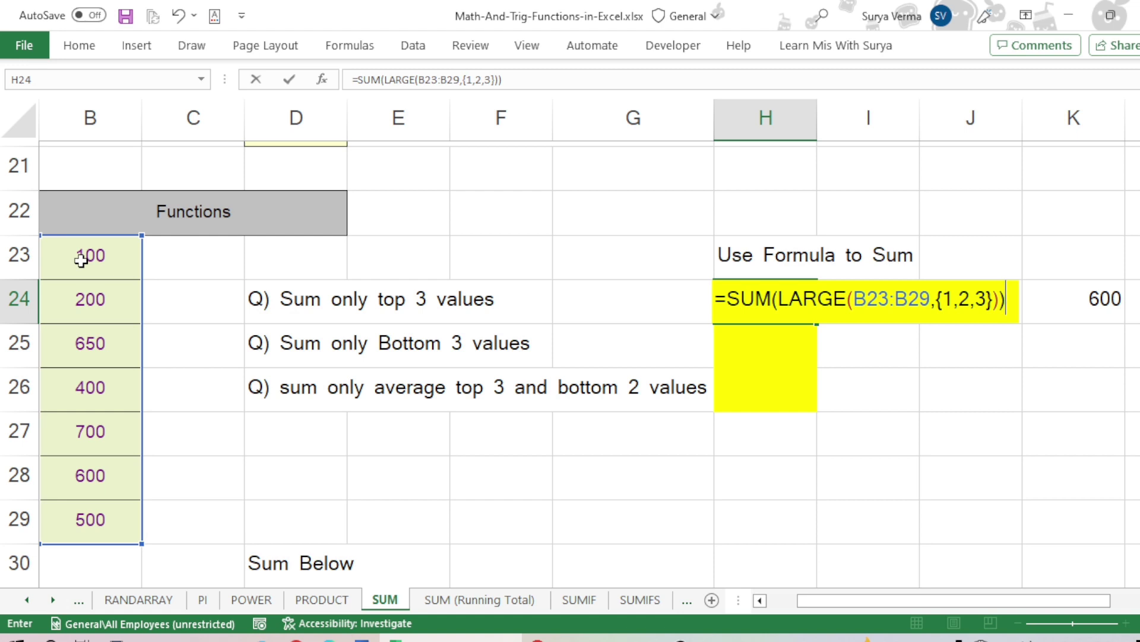
pyautogui.press('Return')
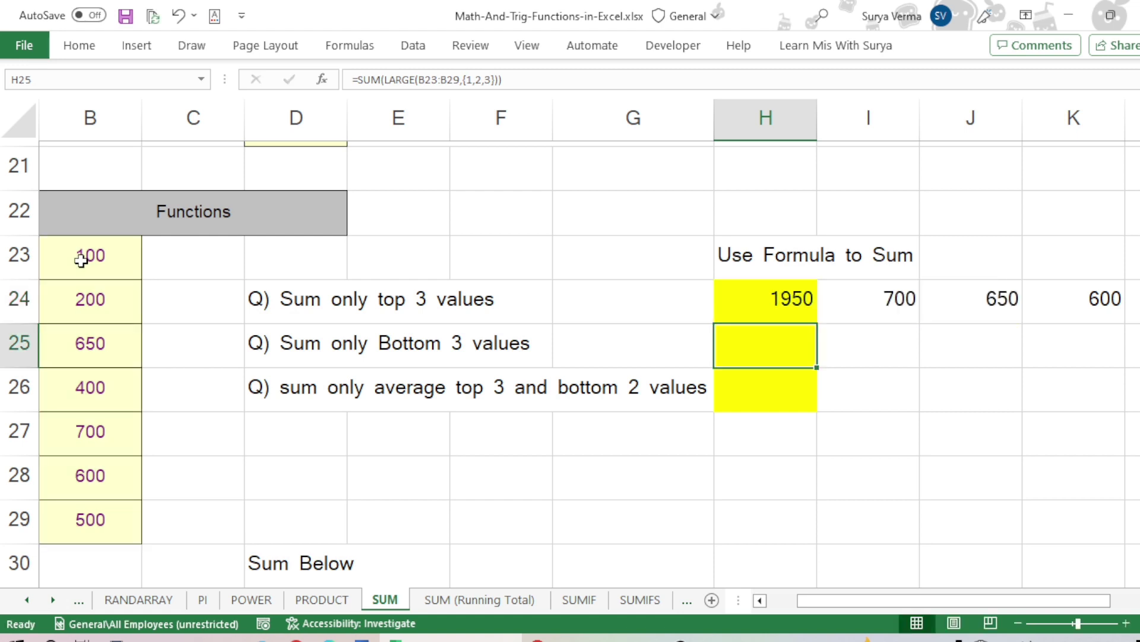
# Compare the nested SUM and LARGE formula in H24 with the separate total in L24
pyautogui.press('Up')
pyautogui.press('Right')
pyautogui.press('Right')
pyautogui.press('Right')
pyautogui.press('Right')
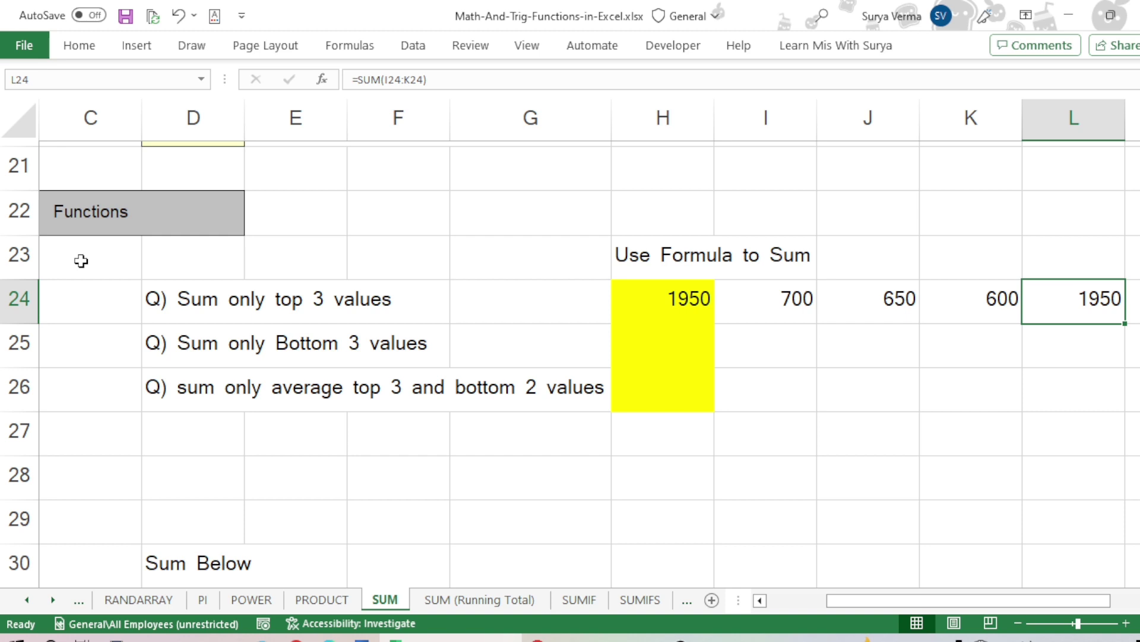
pyautogui.press('Left')
pyautogui.press('Left')
pyautogui.press('Left')
pyautogui.press('Left')
pyautogui.press('Left')
pyautogui.press('Left')
pyautogui.press('Left')
pyautogui.press('Left')
pyautogui.press('Left')
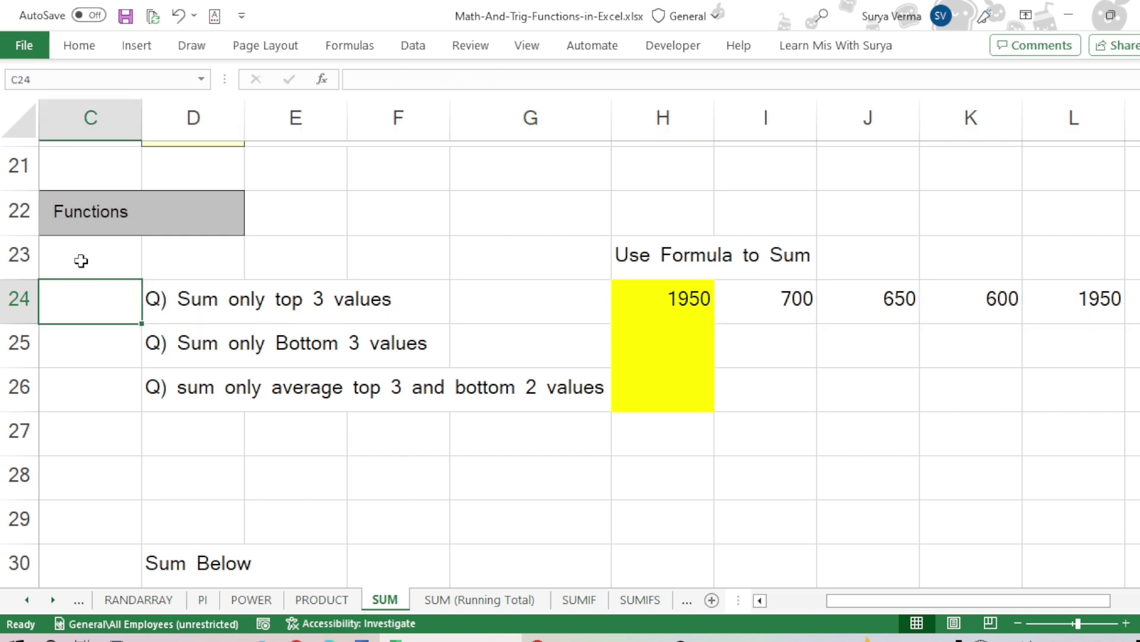
pyautogui.press('Left')
pyautogui.press('Right')
pyautogui.press('Right')
pyautogui.press('Right')
pyautogui.press('Right')
pyautogui.press('Right')
pyautogui.press('Right')
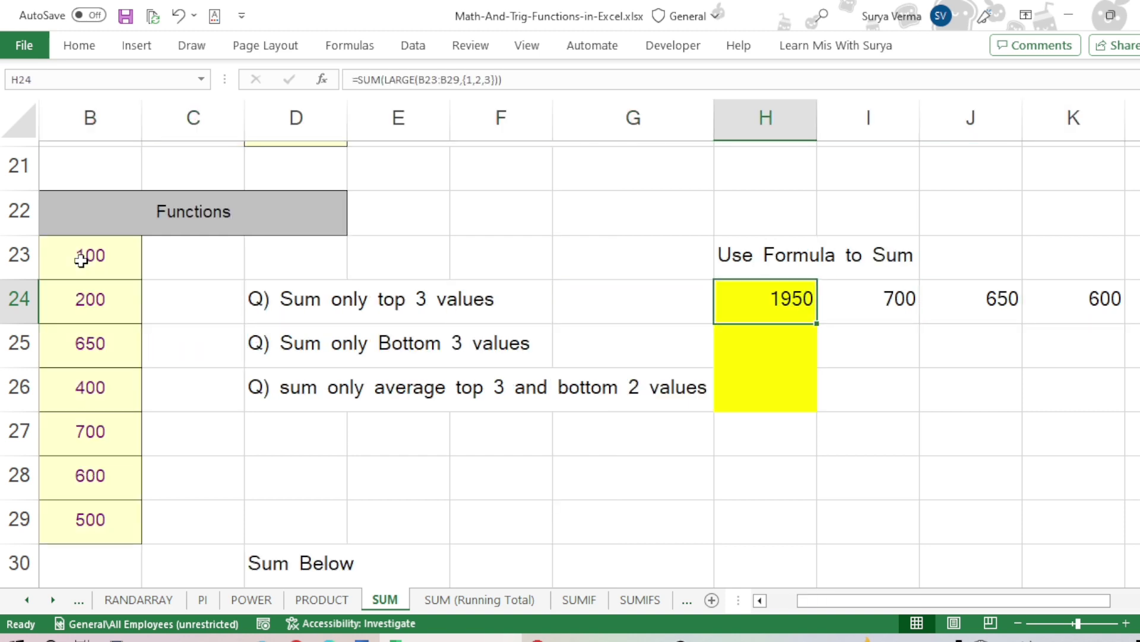
pyautogui.press('Right')
pyautogui.press('Left')
# Enter the text "Smal Home" in H25 for the question on summing the bottom three values
pyautogui.press('Down')
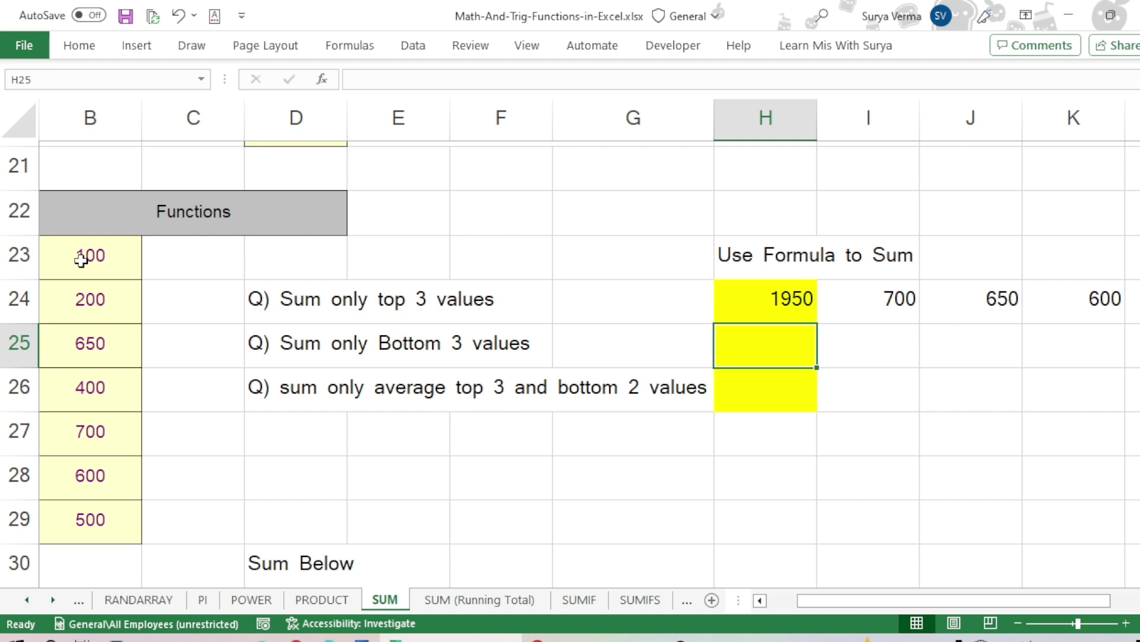
pyautogui.write('S')
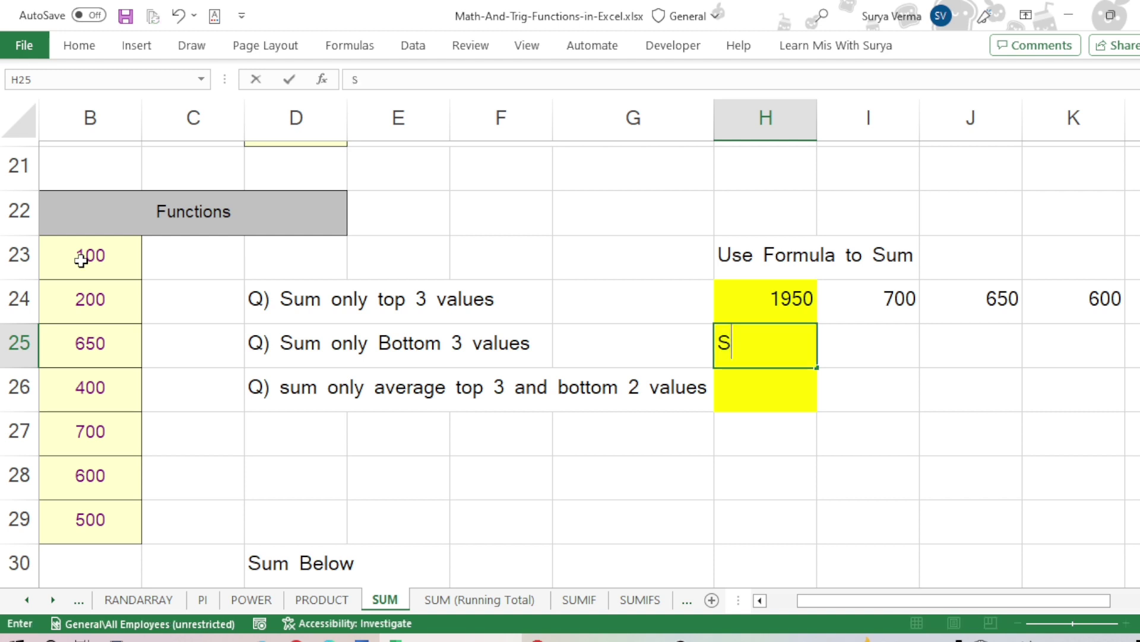
pyautogui.write('mal')
pyautogui.press('Return')
pyautogui.press('Up')
pyautogui.press('F2')
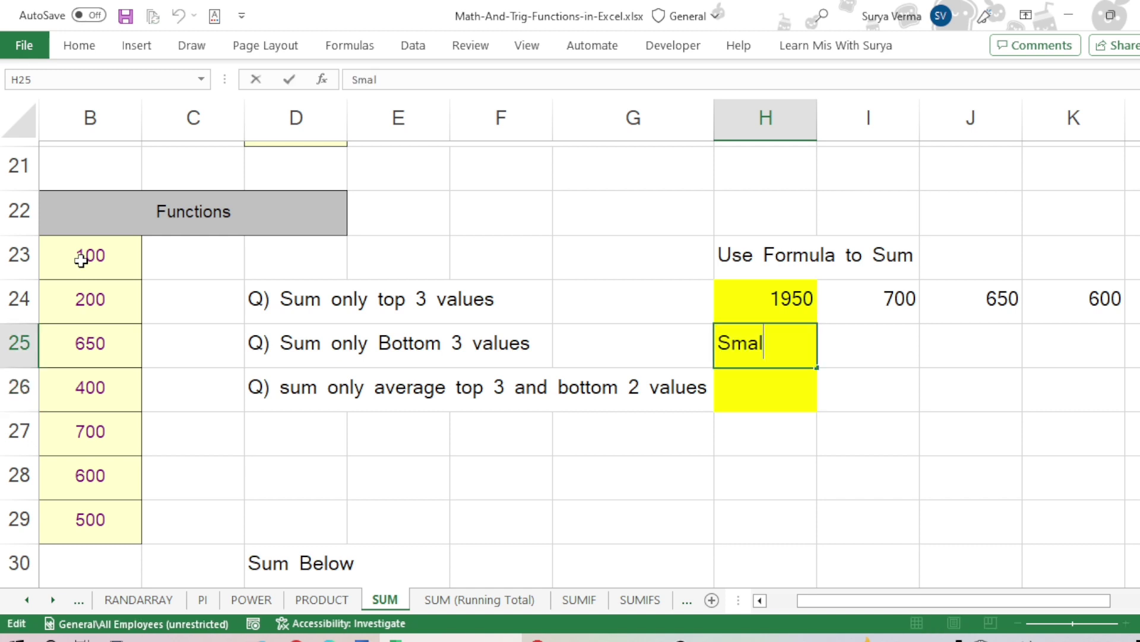
pyautogui.write('Home')
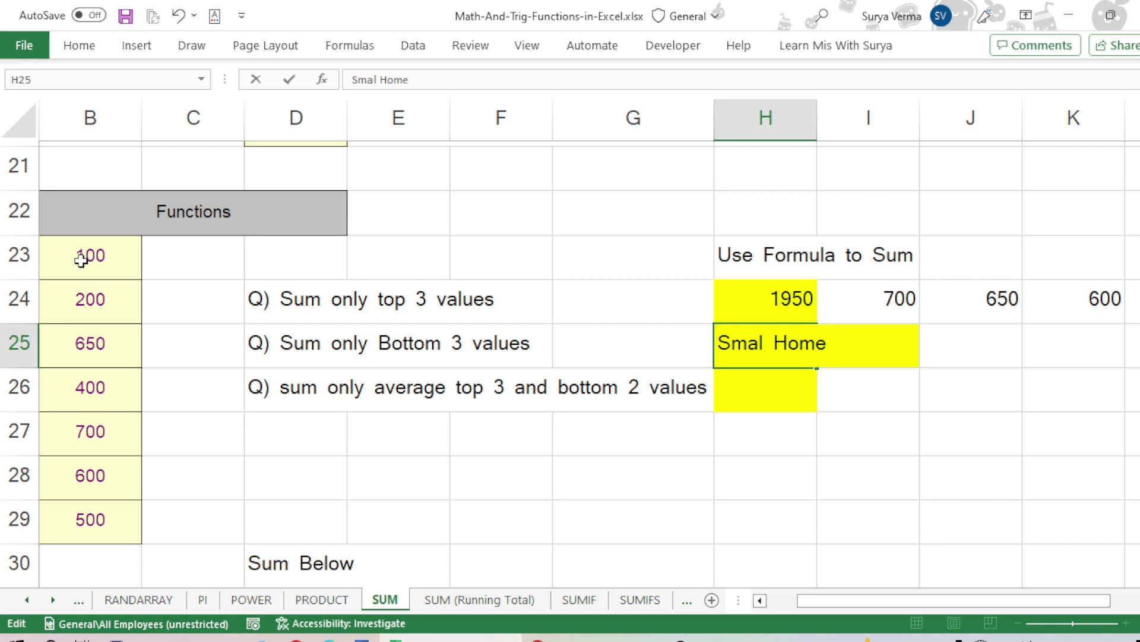
pyautogui.press('Return')
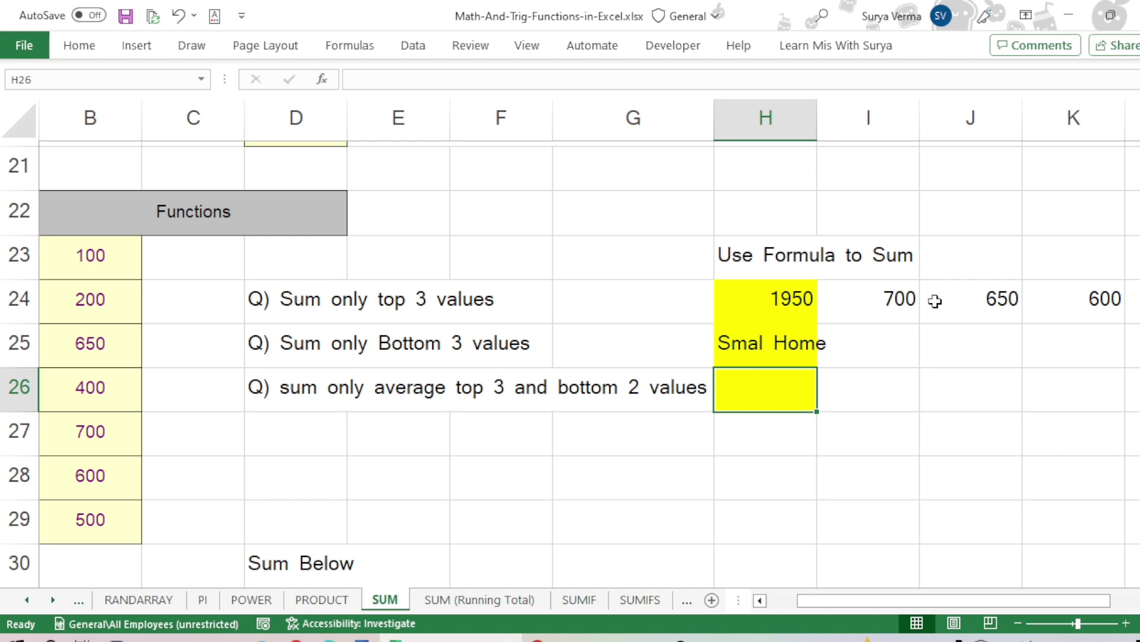
# Copy the top three values from I24:K24 and paste them as values into I26:K26
pyautogui.moveTo(910, 305); pyautogui.dragTo(1089, 308)
pyautogui.hotkey('ctrl', 'c')
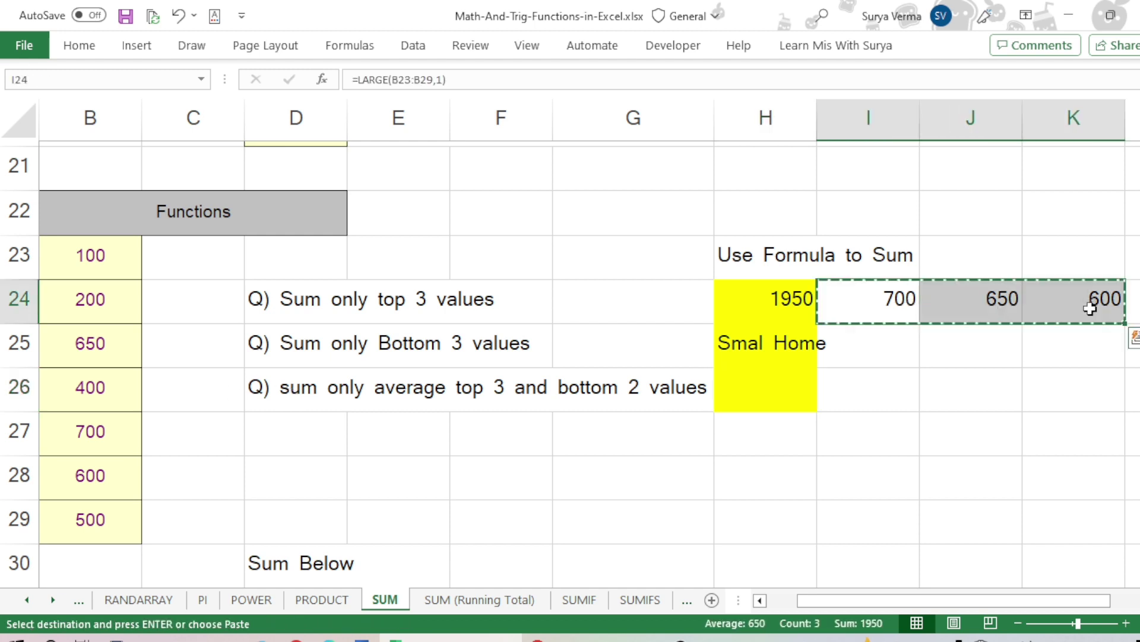
pyautogui.click(896, 400)
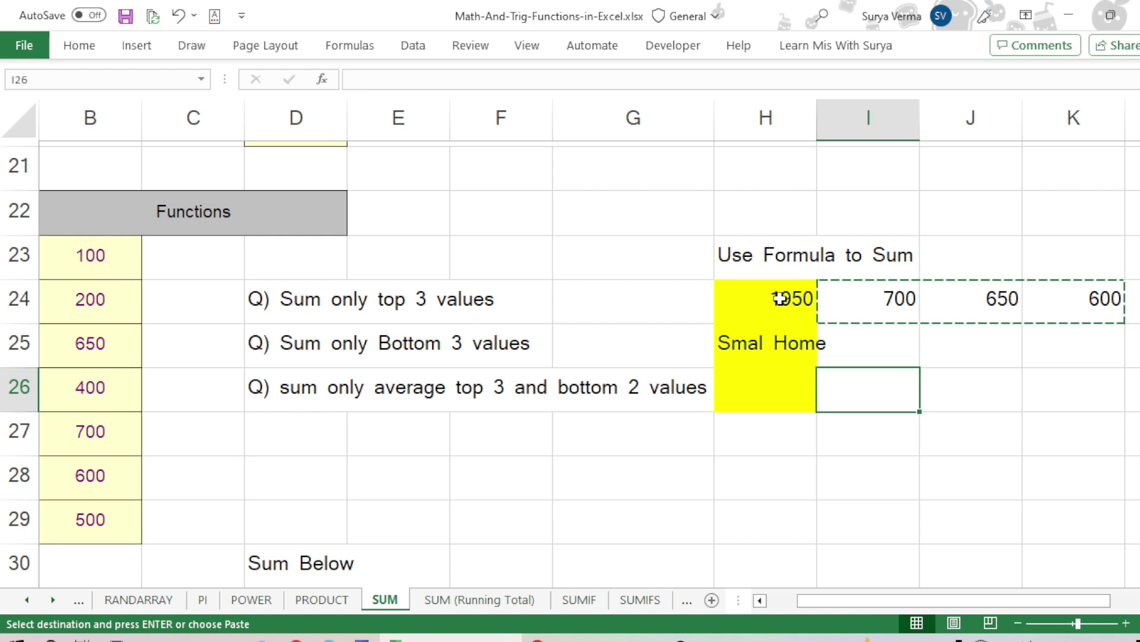
pyautogui.hotkey('shift', 'F10')
pyautogui.press('s')
pyautogui.press('Return')
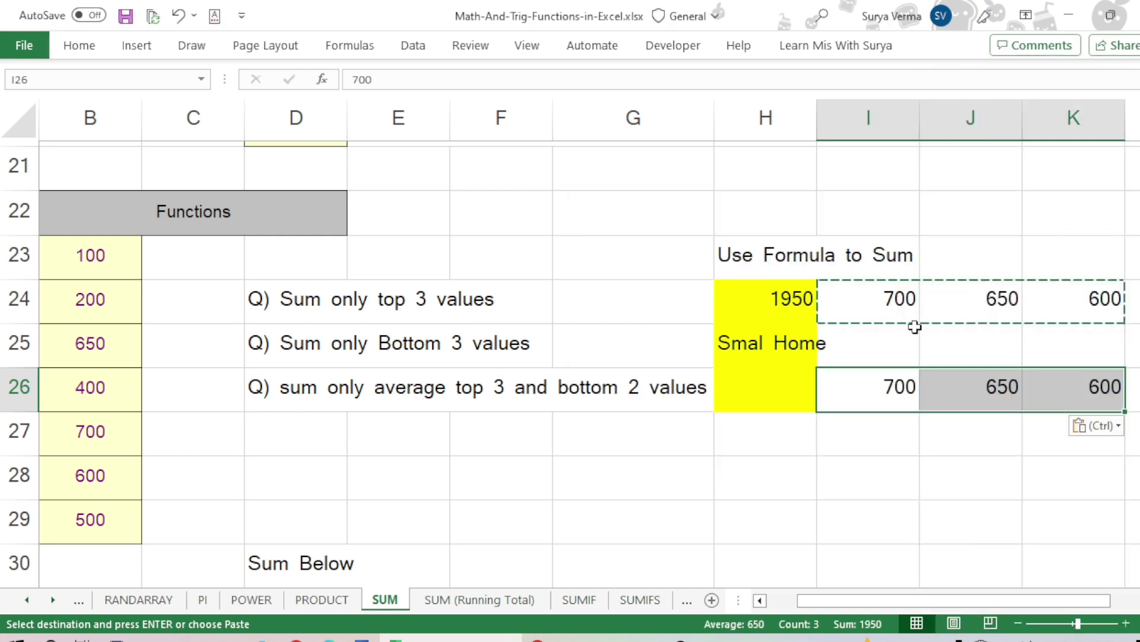
# Find the two lowest numbers in B23:B29 and enter 100 in L26 and 200 in M26
pyautogui.click(976, 386)
pyautogui.press('Right')
pyautogui.press('Right')
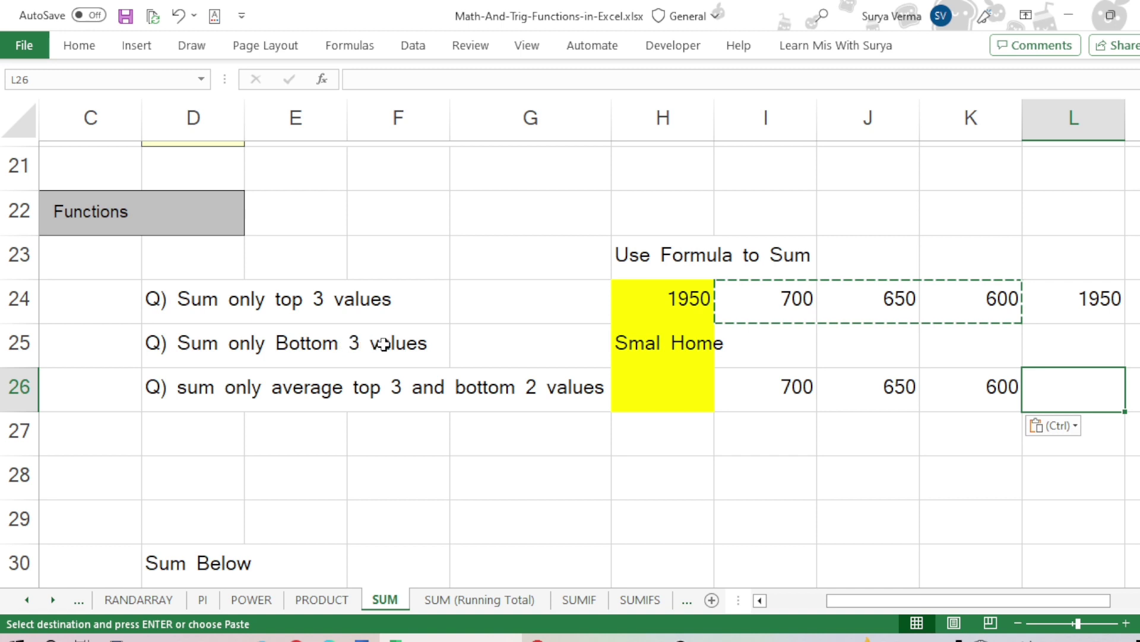
pyautogui.moveTo(855, 599); pyautogui.dragTo(772, 598)
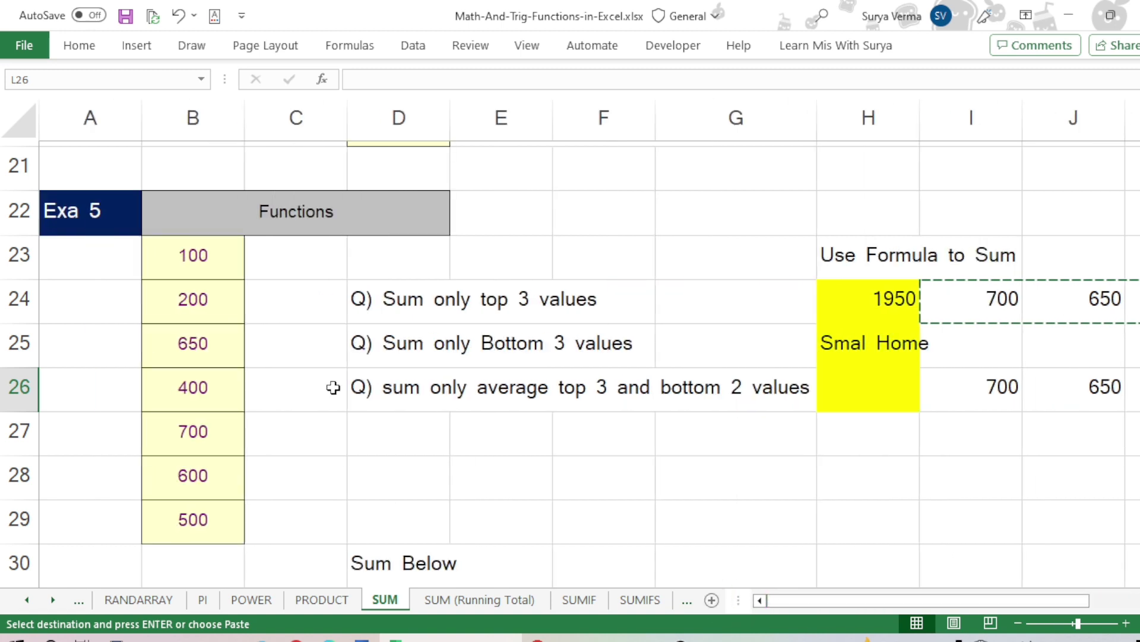
pyautogui.click(192, 293)
pyautogui.scroll(7, 199, 398)
pyautogui.scroll(-7, 200, 399)
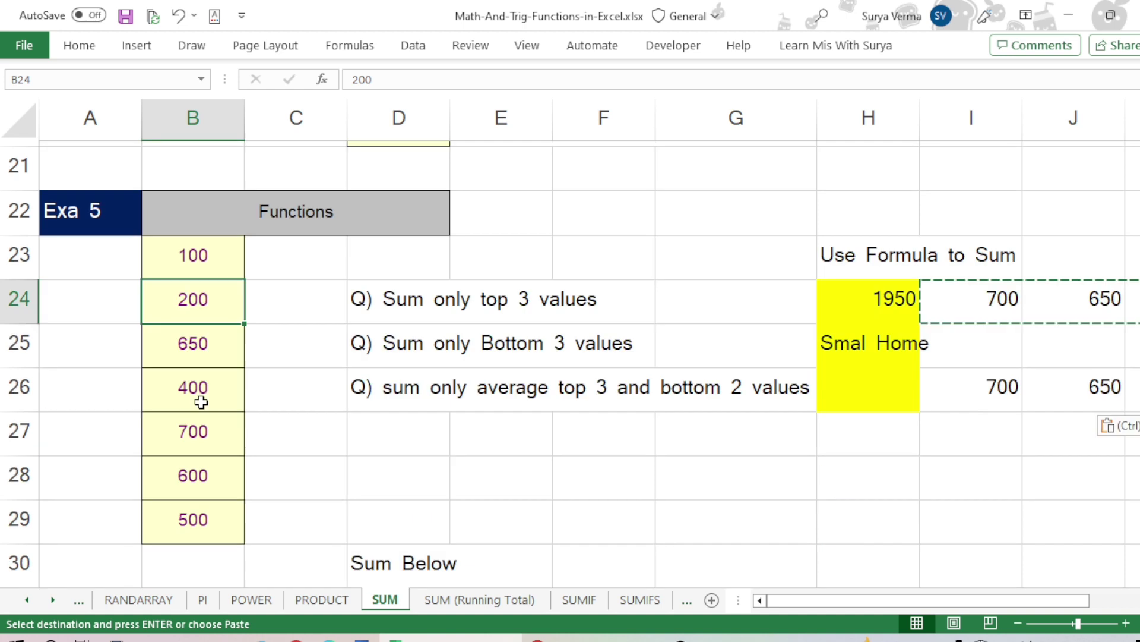
pyautogui.press('Escape')
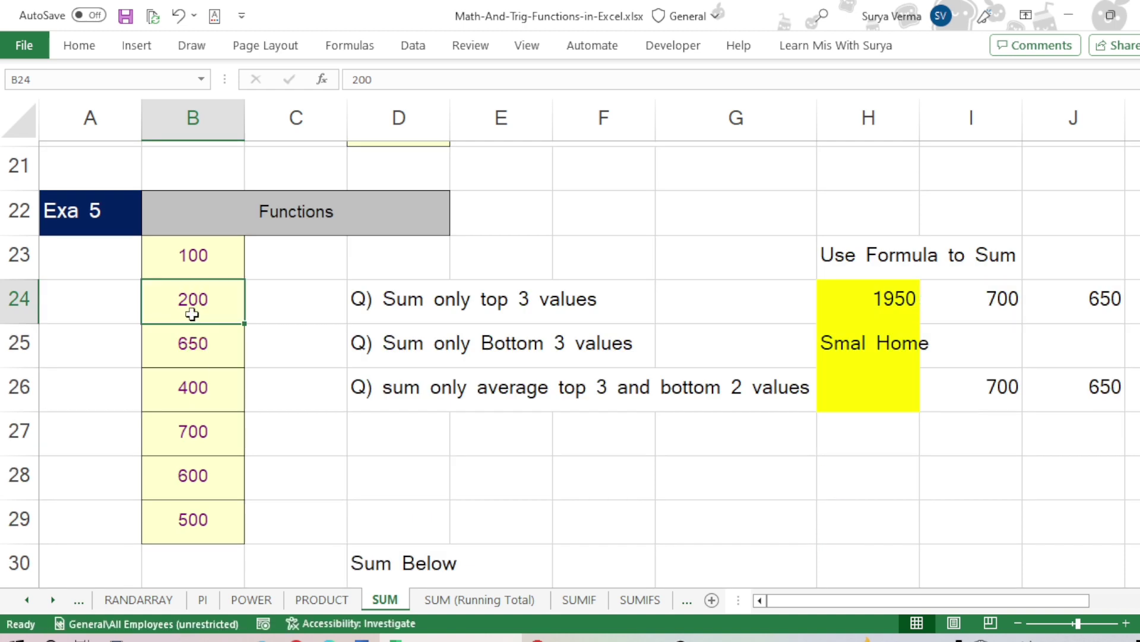
pyautogui.click(213, 260)
pyautogui.click(199, 307)
pyautogui.hscroll(3, 594, 356)
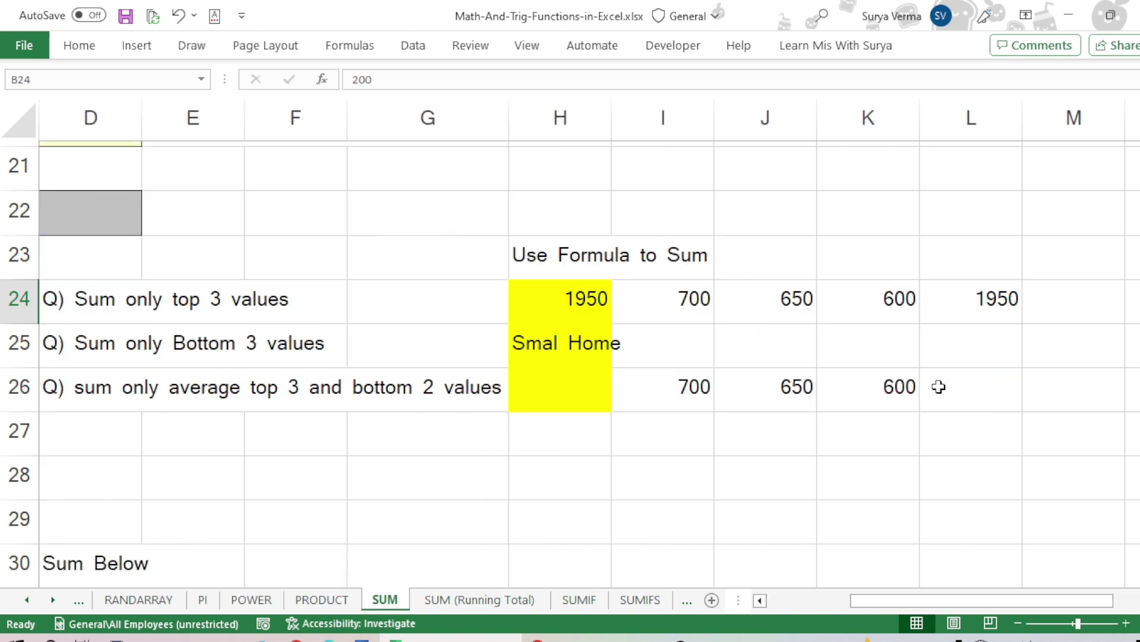
pyautogui.click(932, 389)
pyautogui.write('100')
pyautogui.press('Tab')
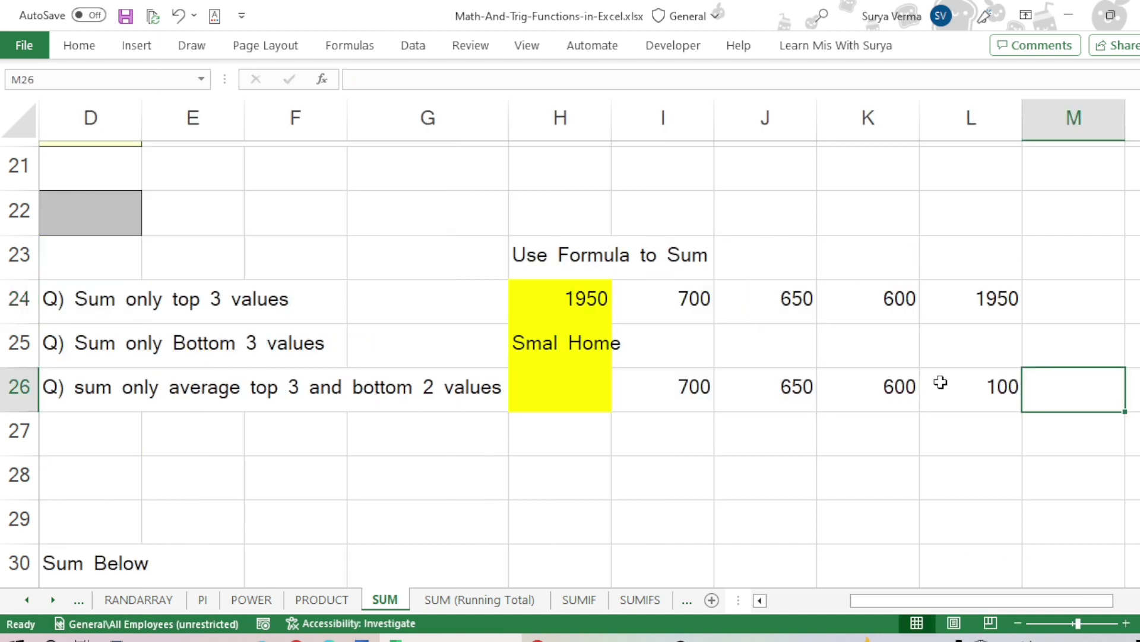
pyautogui.write('200')
pyautogui.press('Return')
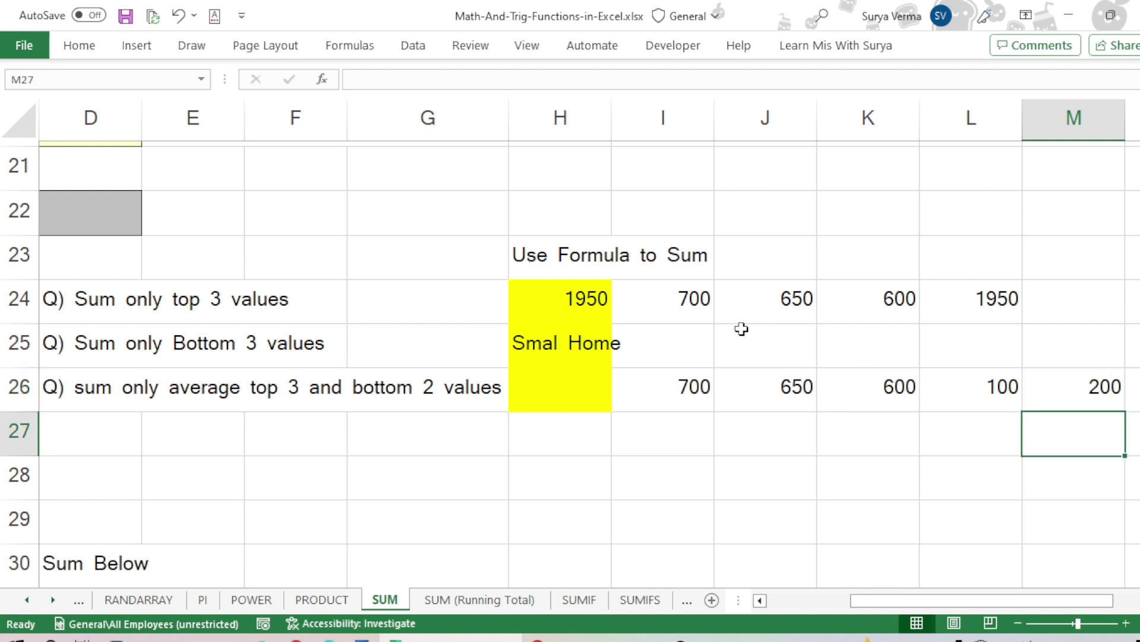
# Average the top three and bottom two values in N26 with =AVERAGE(I26:M26) and check it against the range
pyautogui.moveTo(668, 385); pyautogui.dragTo(1053, 401)
pyautogui.click(1052, 401)
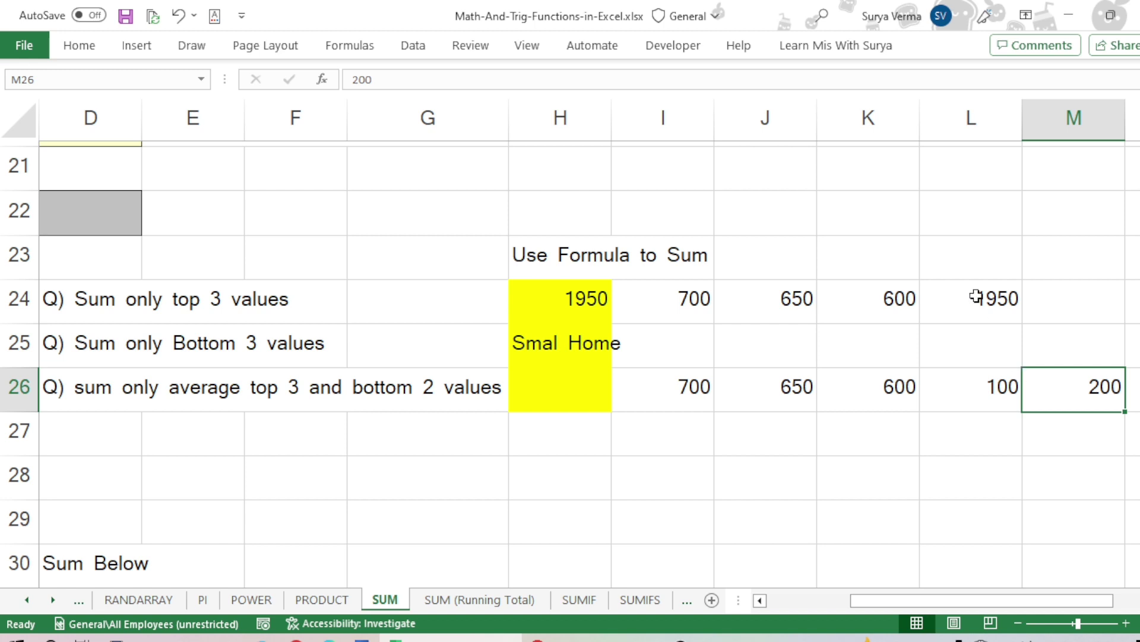
pyautogui.click(707, 391)
pyautogui.moveTo(720, 386); pyautogui.dragTo(1055, 386)
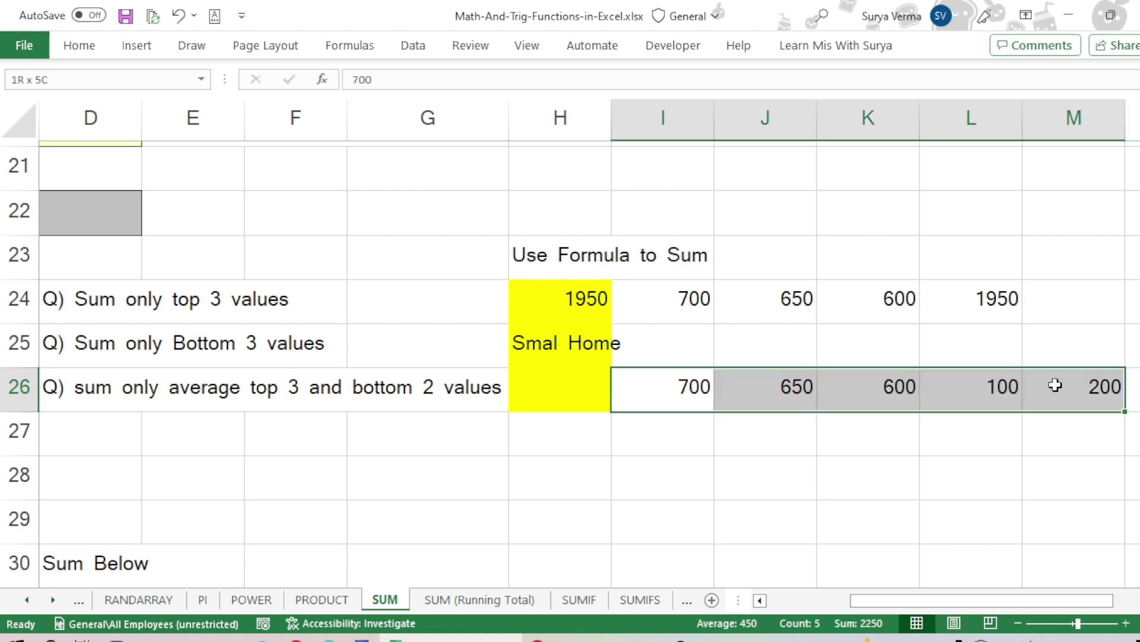
pyautogui.hscroll(2, 1055, 456)
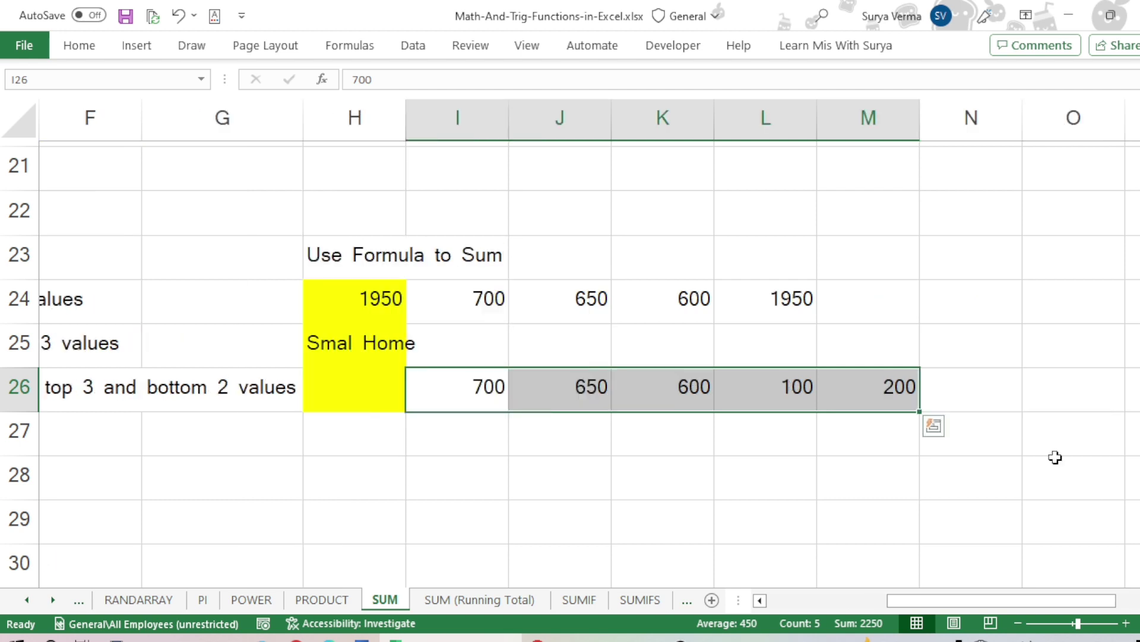
pyautogui.click(985, 397)
pyautogui.write('=a')
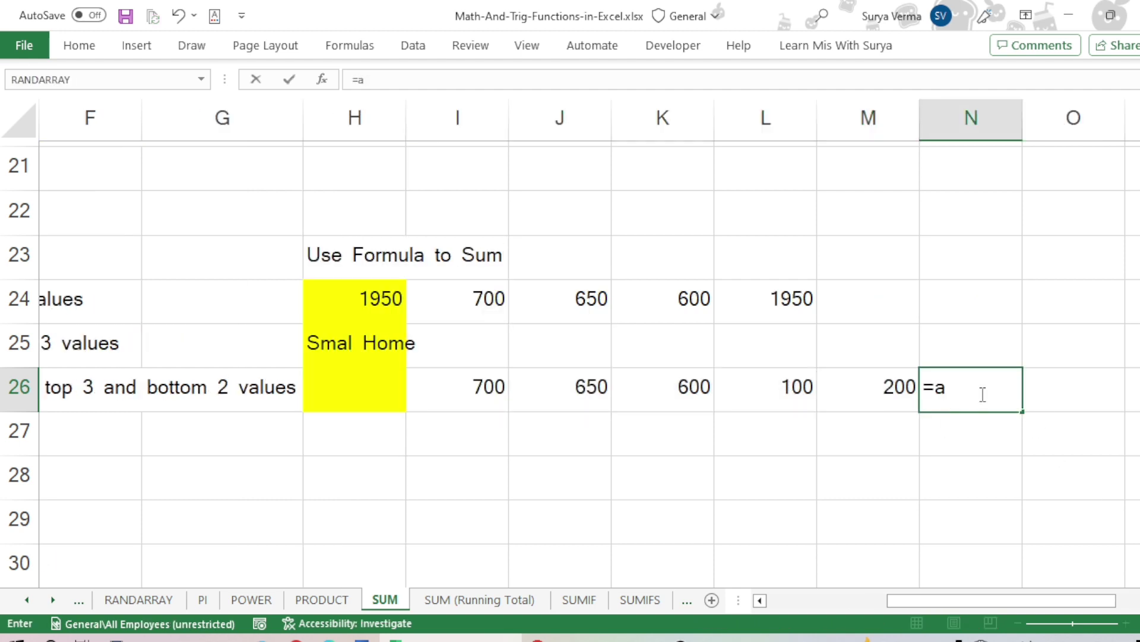
pyautogui.write('vera')
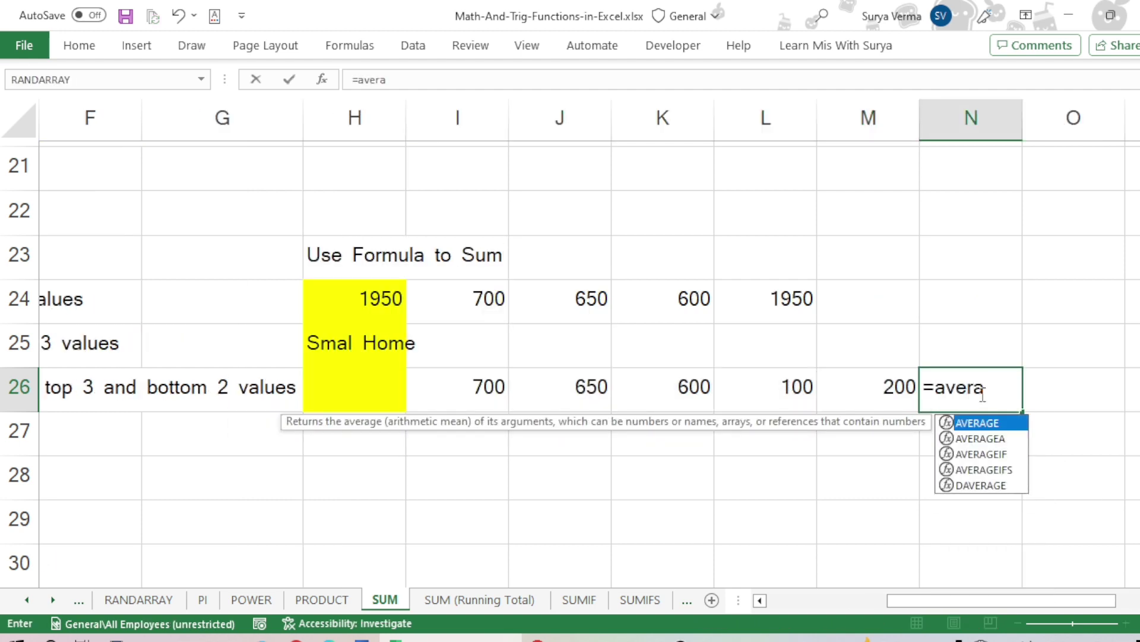
pyautogui.press('Tab')
pyautogui.press('Left')
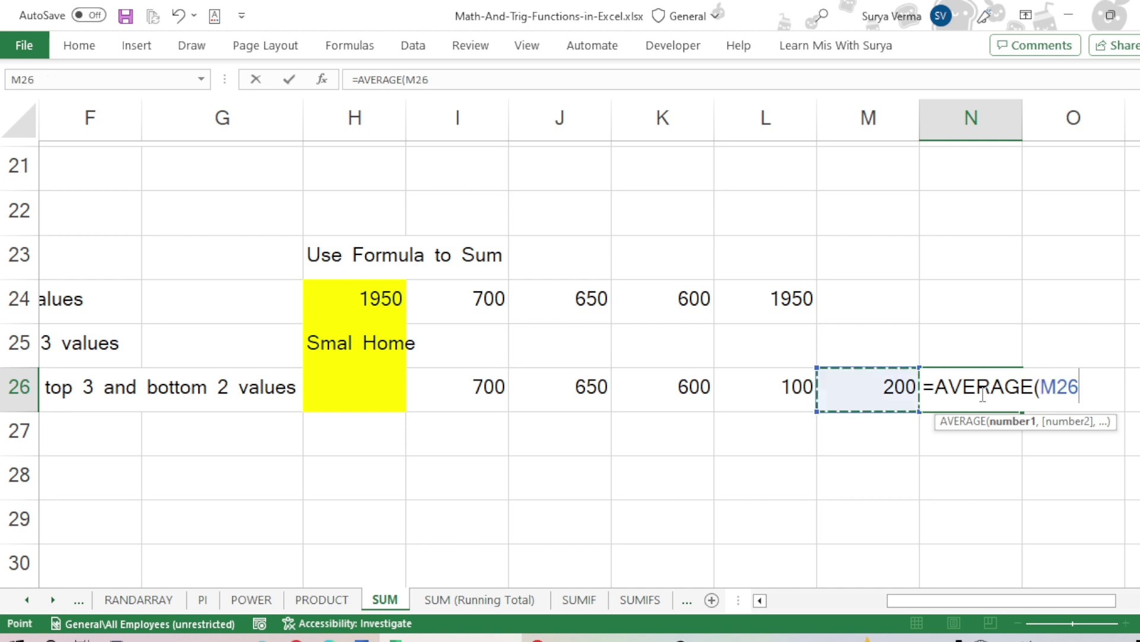
pyautogui.hotkey('shift', 'Left')
pyautogui.hotkey('shift', 'Left')
pyautogui.hotkey('shift', 'Left')
pyautogui.hotkey('shift', 'Left')
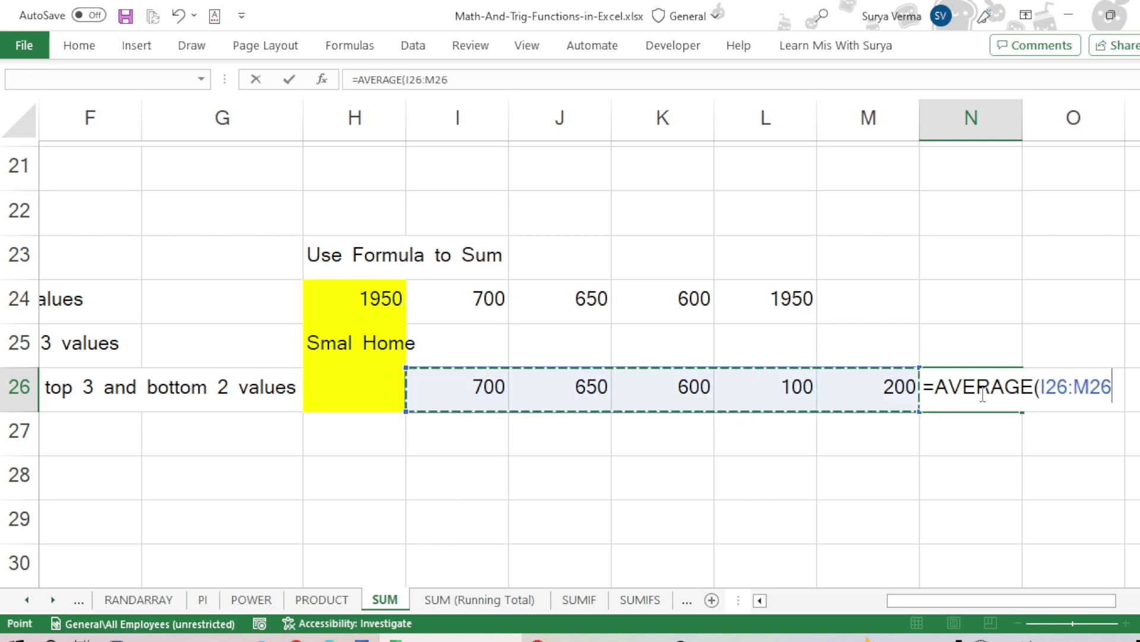
pyautogui.press('Return')
pyautogui.click(981, 394)
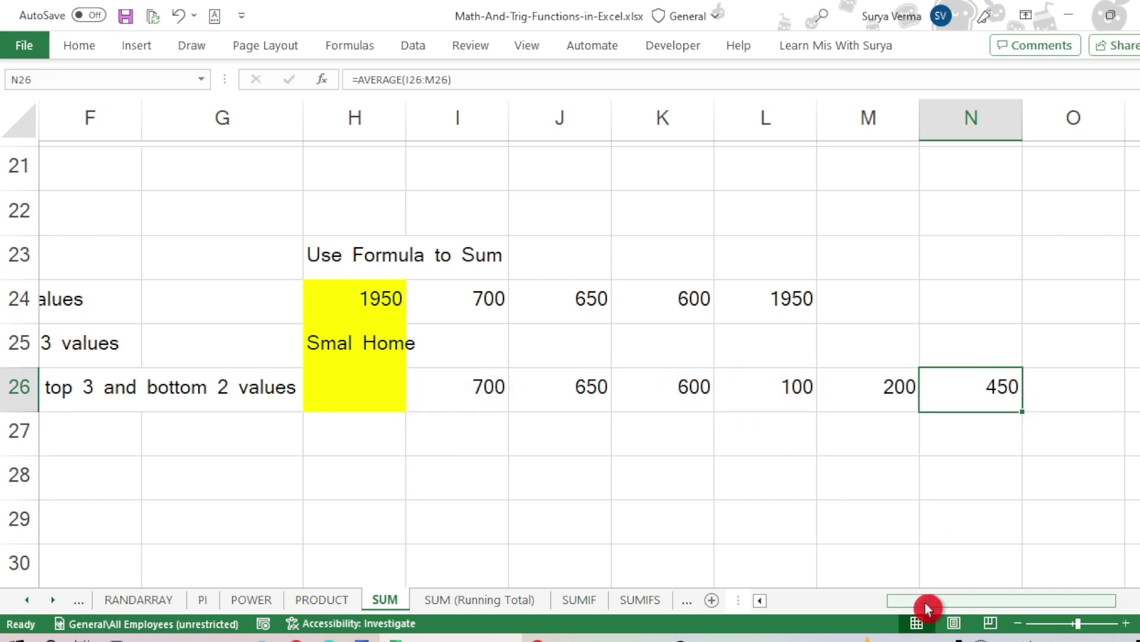
pyautogui.moveTo(927, 607); pyautogui.dragTo(915, 603)
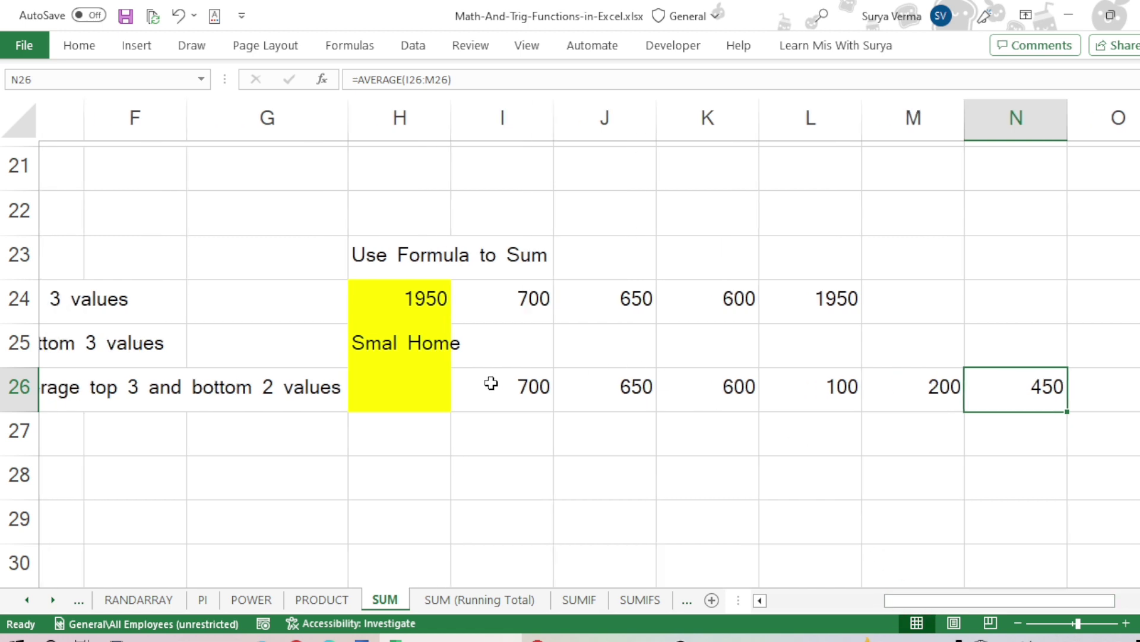
pyautogui.moveTo(491, 384); pyautogui.dragTo(906, 401)
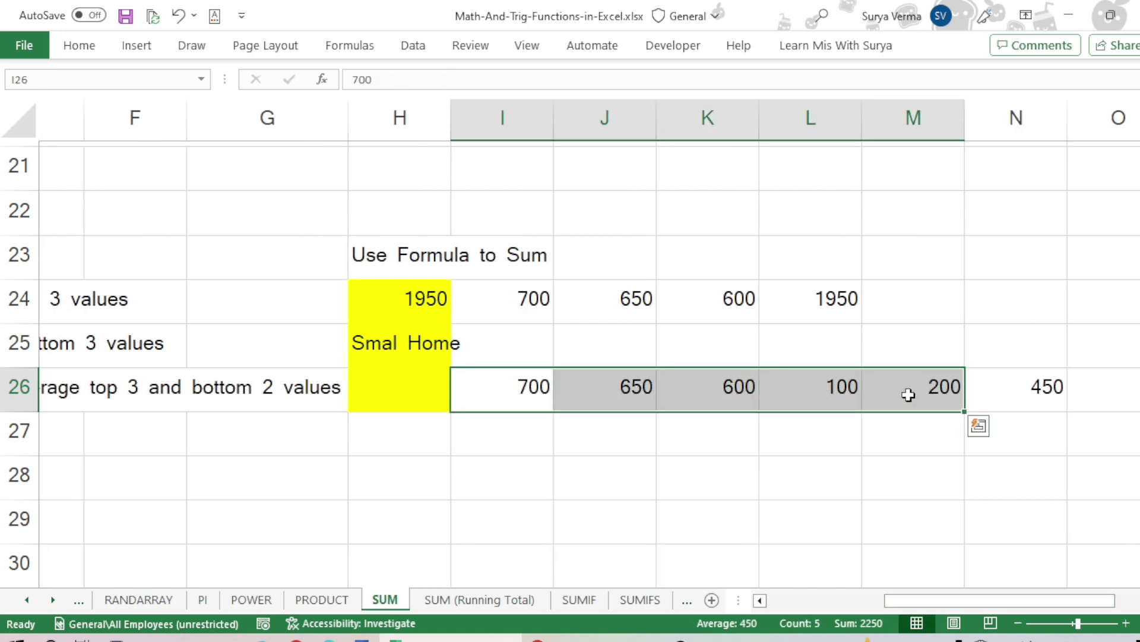
pyautogui.click(1016, 387)
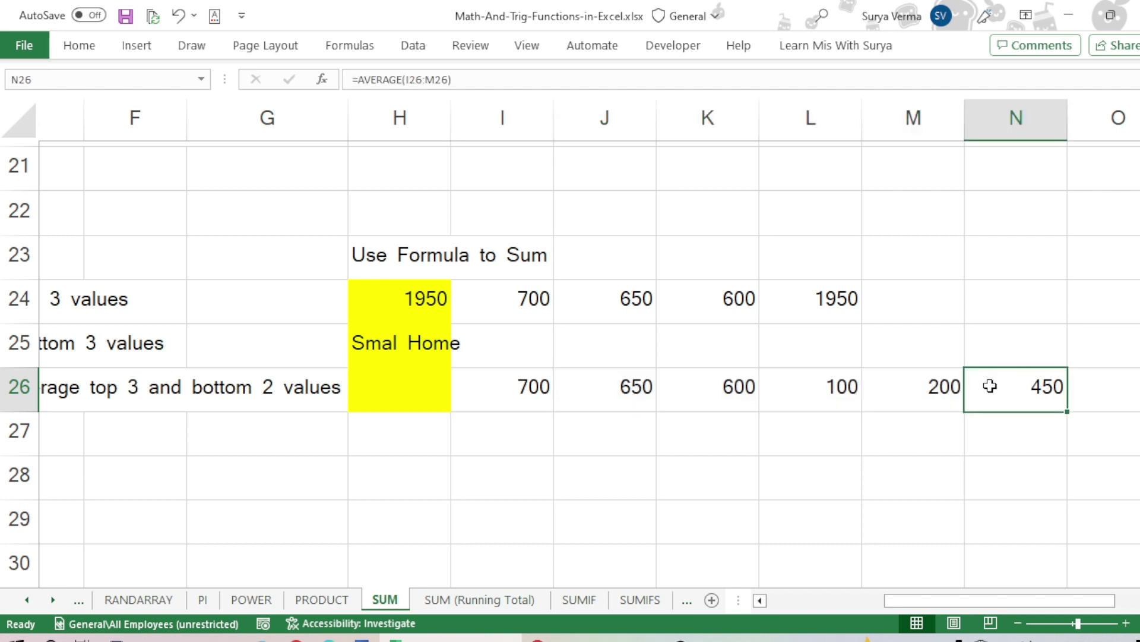
# Begin a formula in H26 that nests LARGE inside AVERAGE inside SUM
pyautogui.moveTo(939, 596); pyautogui.dragTo(853, 597)
pyautogui.click(736, 384)
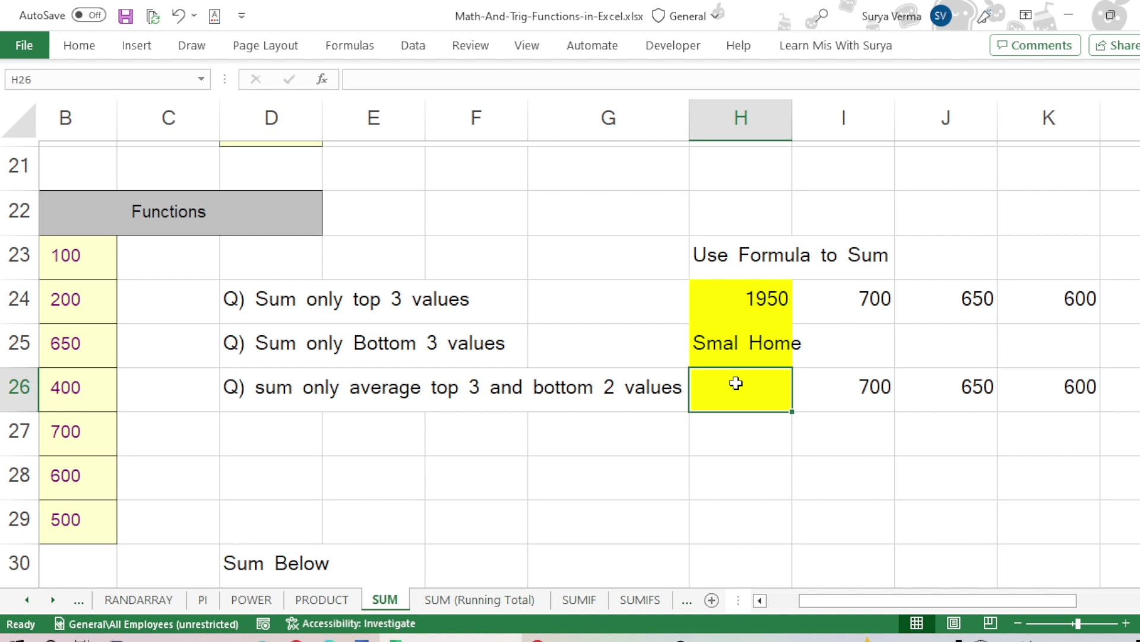
pyautogui.write('=sum')
pyautogui.press('Tab')
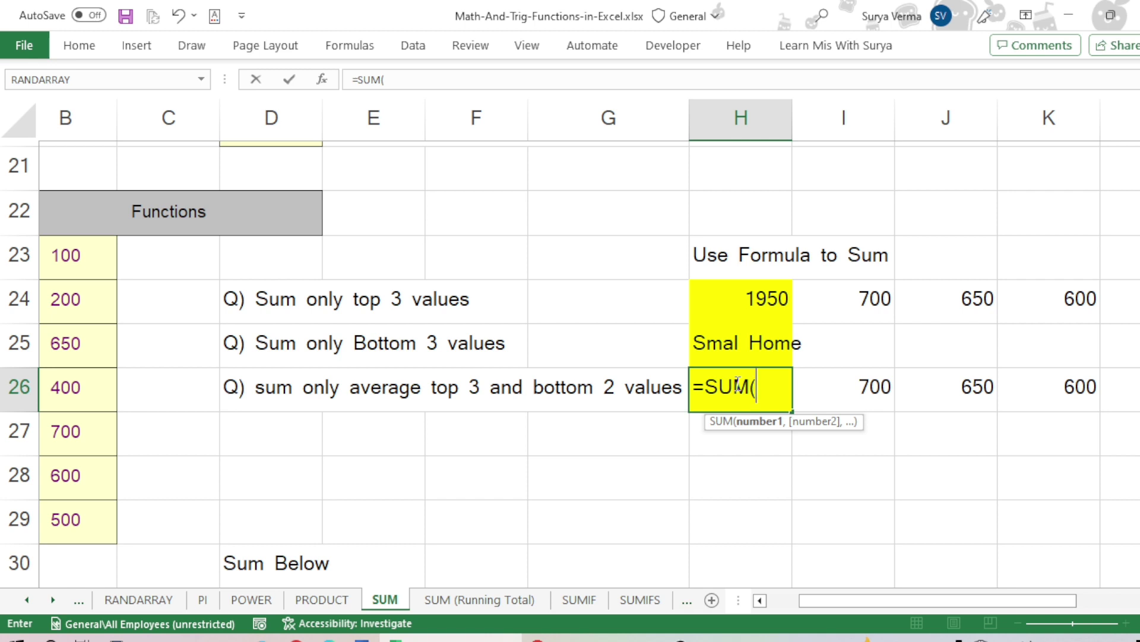
pyautogui.write('aver')
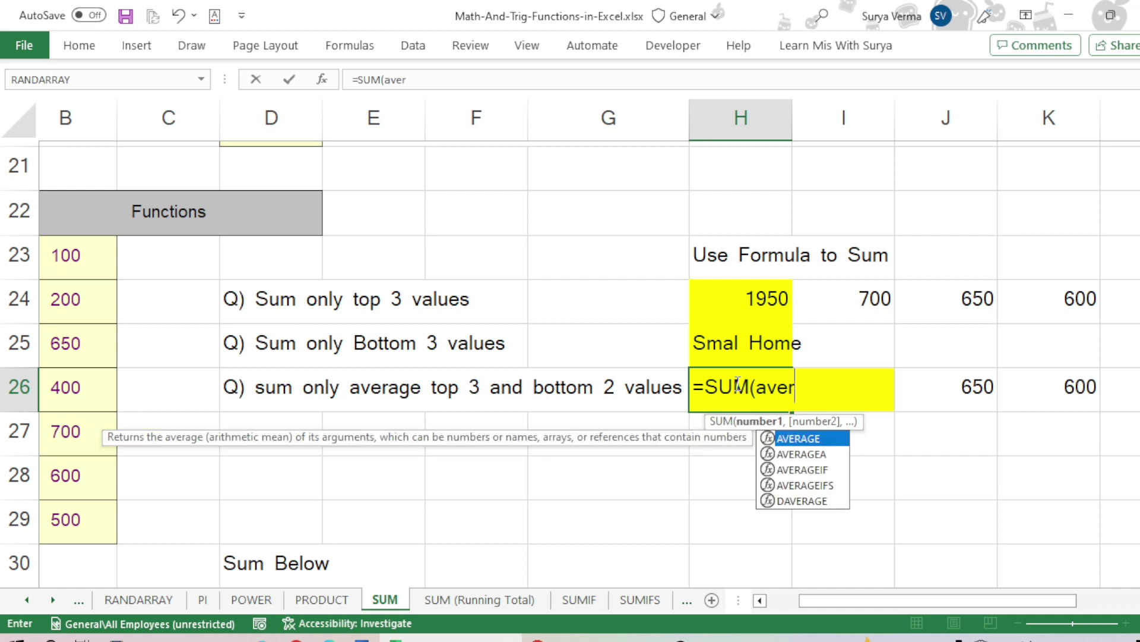
pyautogui.press('Tab')
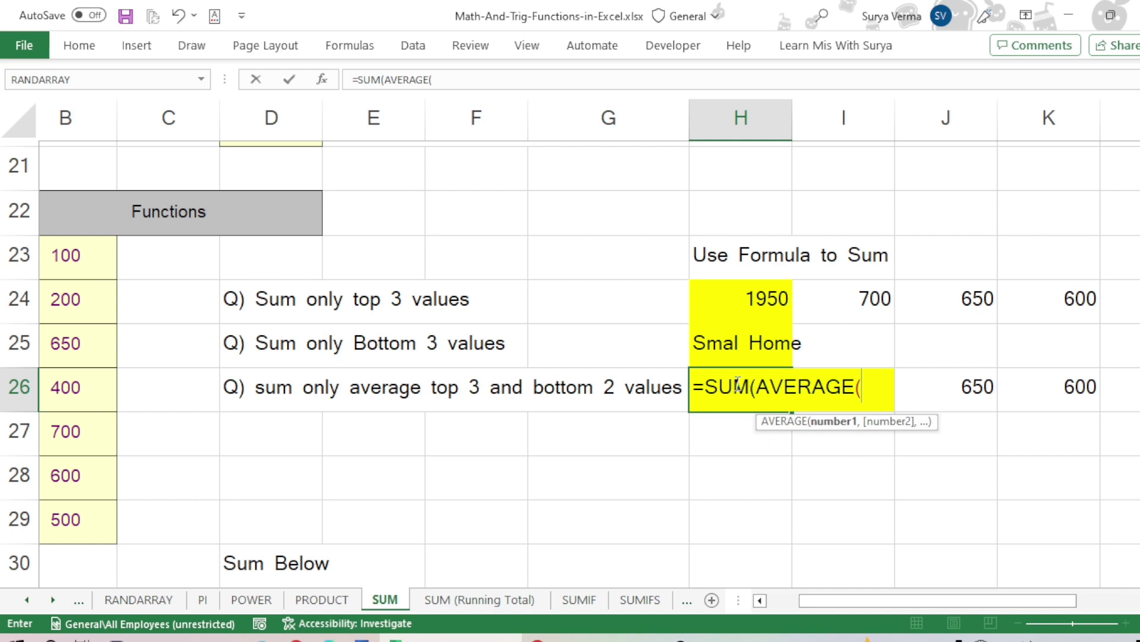
pyautogui.write('large')
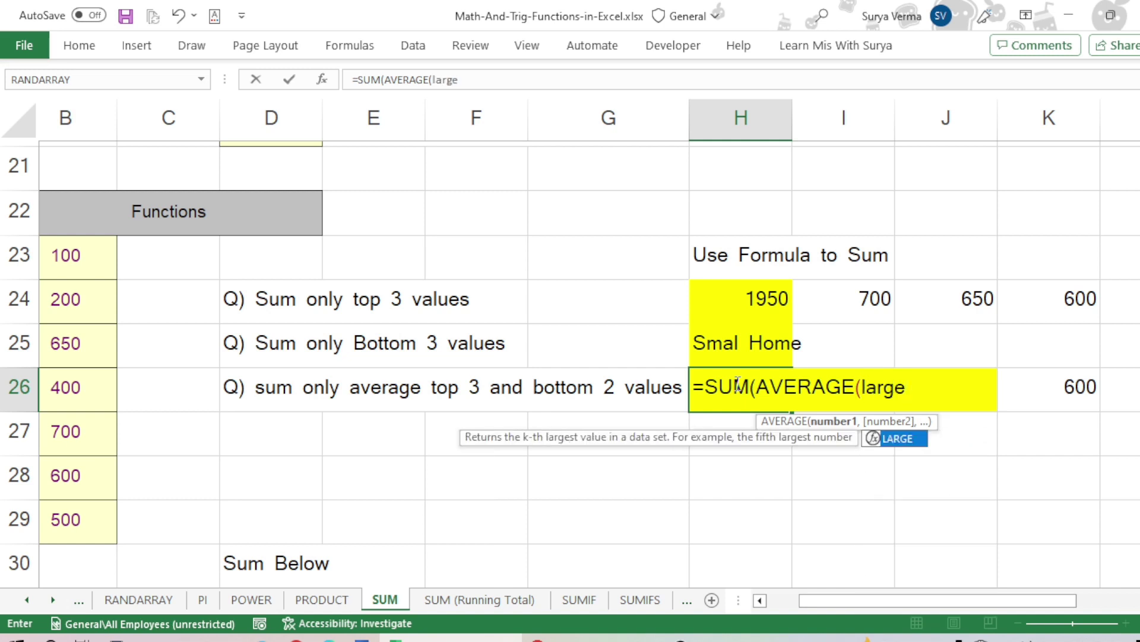
pyautogui.press('Tab')
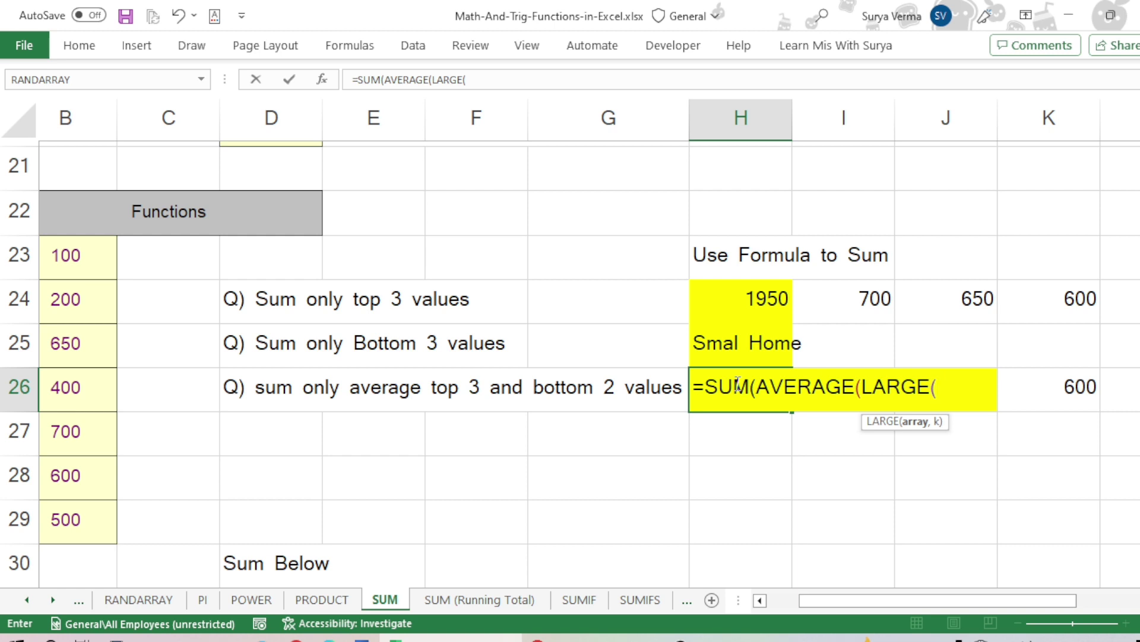
# Give LARGE the range B23:B29 and the array {1,2,3} to return the top three values
pyautogui.click(98, 253)
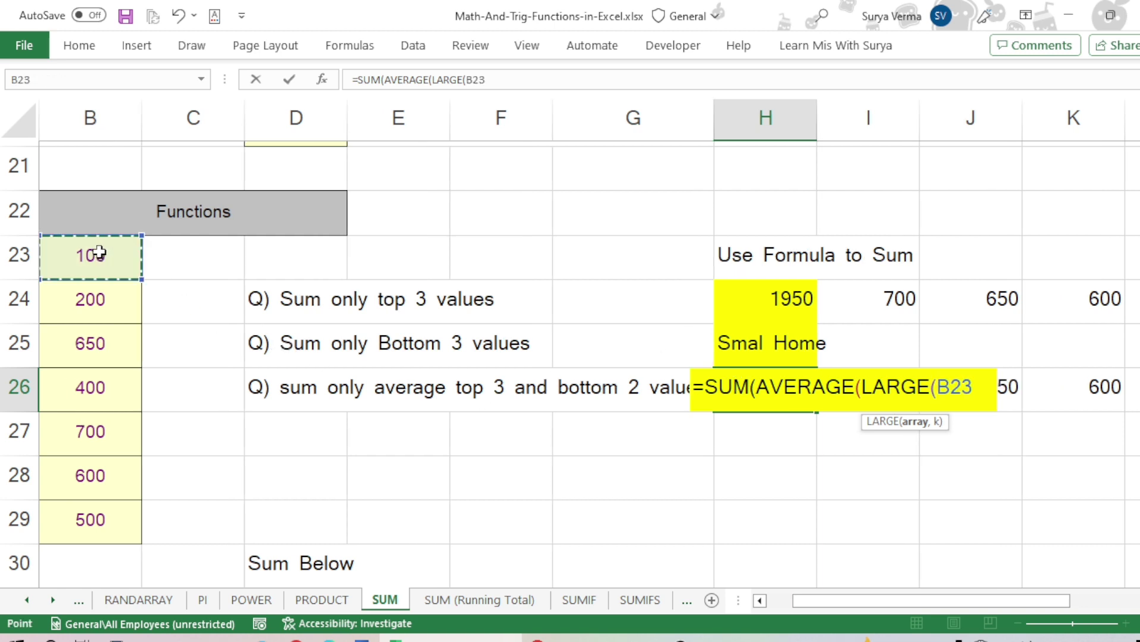
pyautogui.hotkey('shift', 'Down')
pyautogui.hotkey('shift', 'Down')
pyautogui.hotkey('shift', 'Down')
pyautogui.hotkey('shift', 'Down')
pyautogui.hotkey('shift', 'Down')
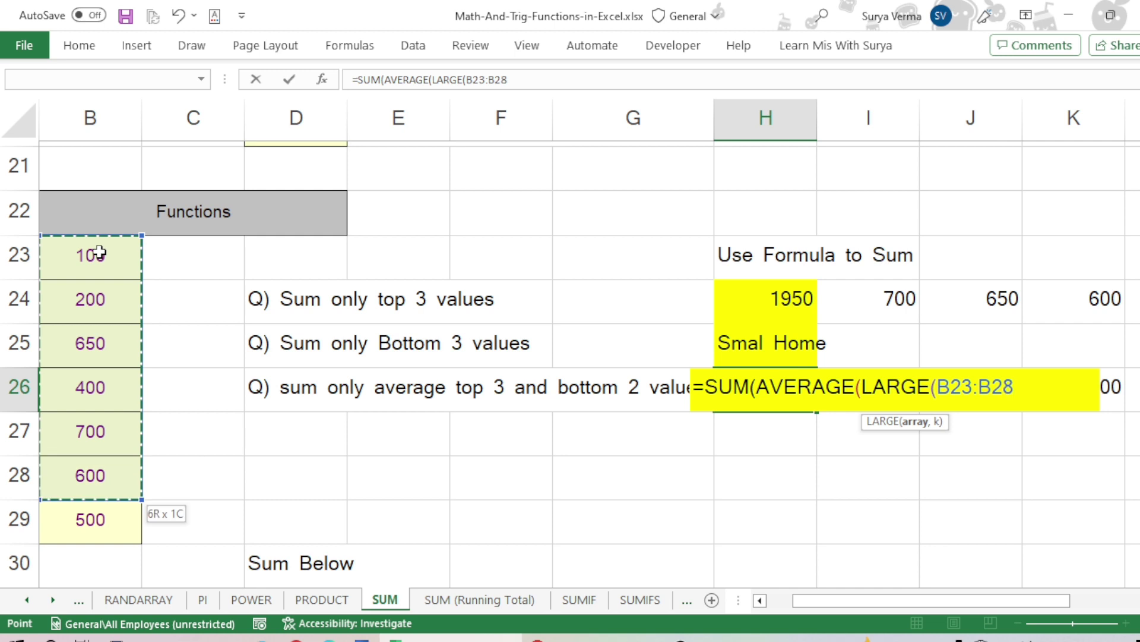
pyautogui.hotkey('shift', 'Down')
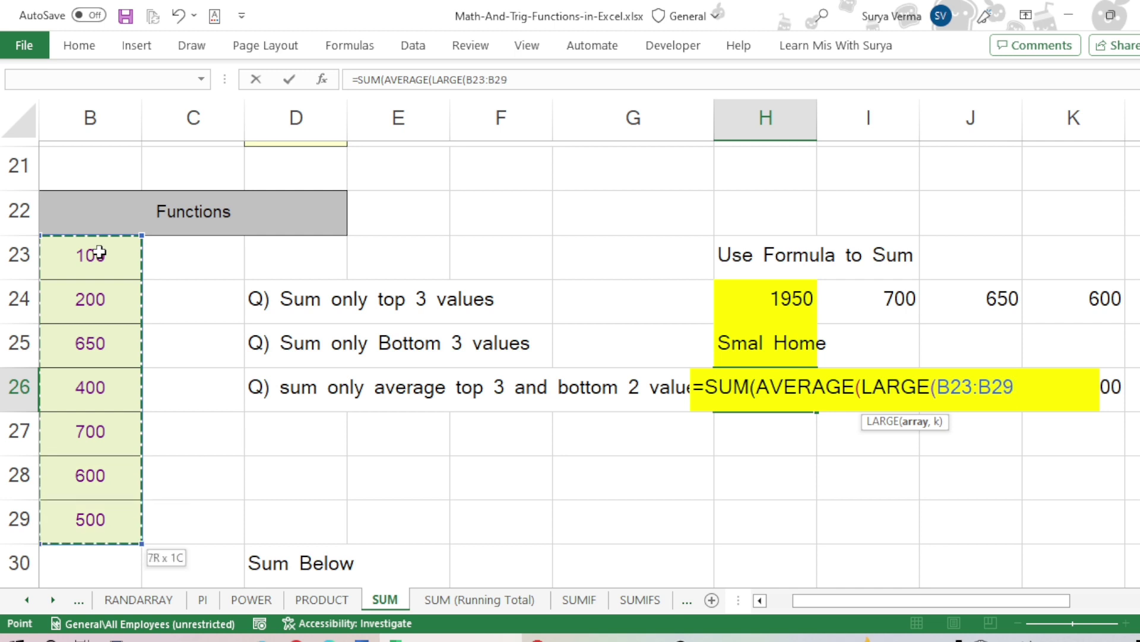
pyautogui.write(',{')
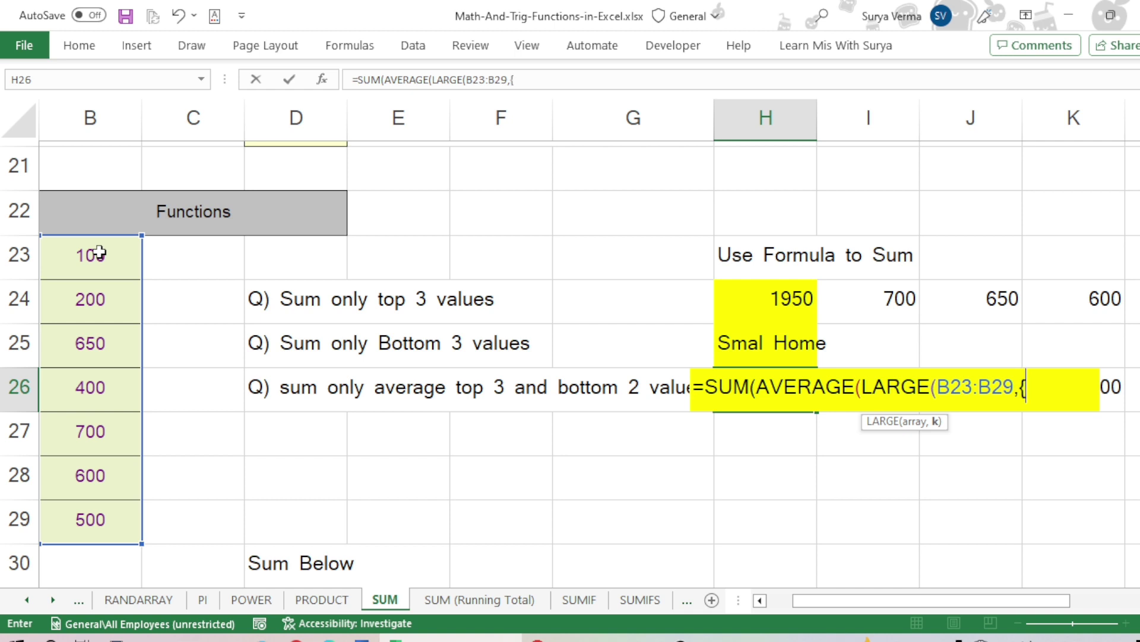
pyautogui.write('1,2,3})')
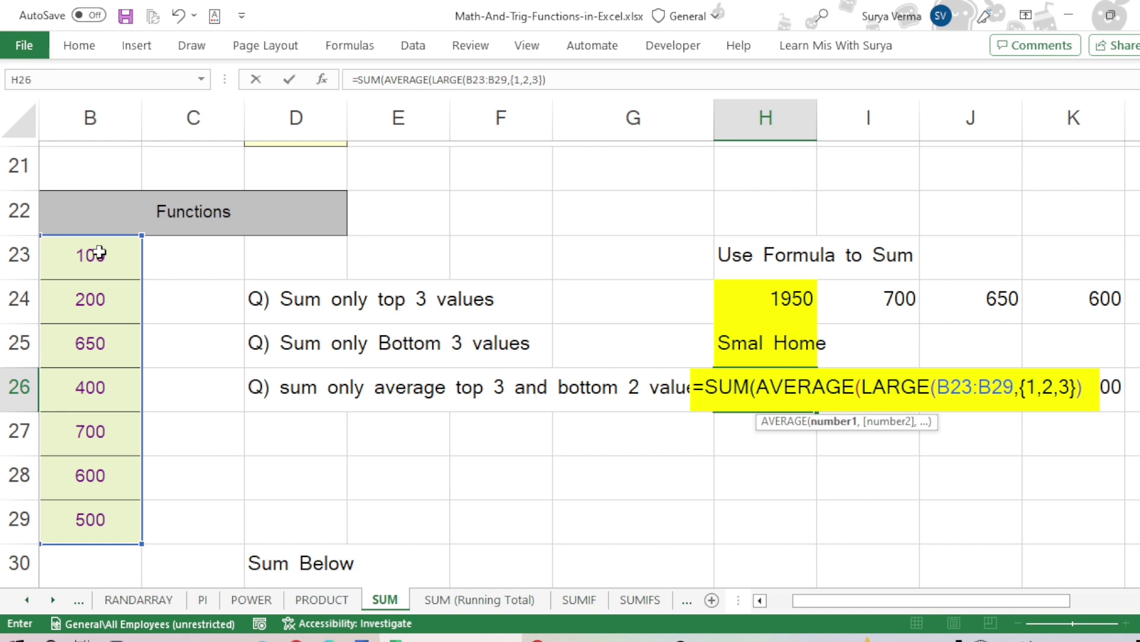
# Add SMALL(B23:B29,{1,2}) as the second AVERAGE argument and complete the nested formula in H26
pyautogui.write(',')
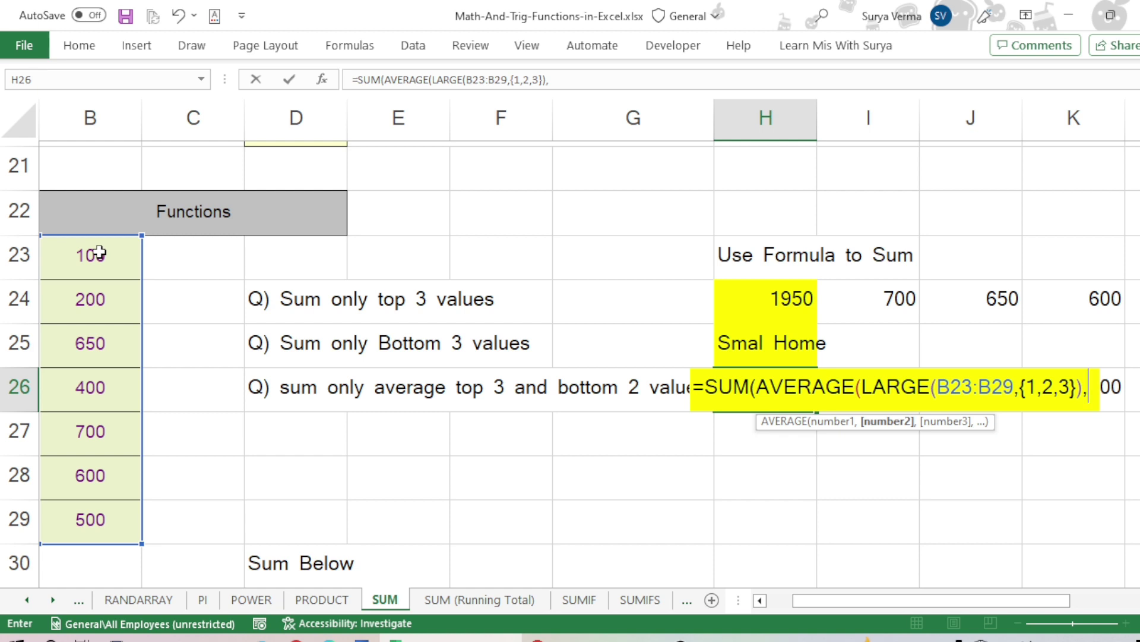
pyautogui.write('smal')
pyautogui.press('Tab')
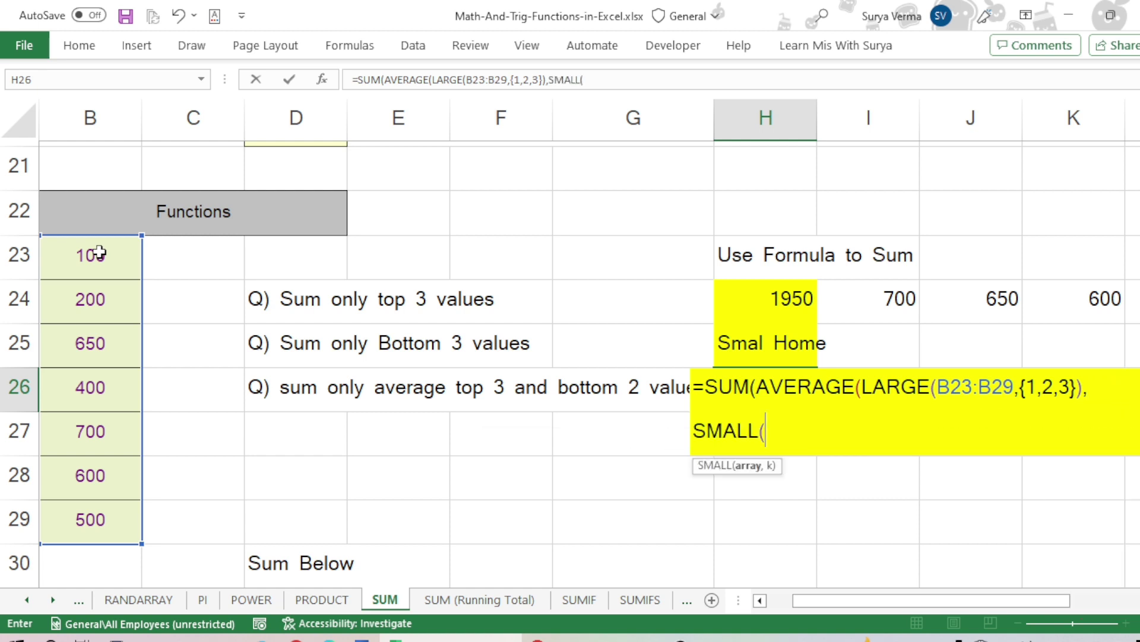
pyautogui.click(99, 253)
pyautogui.hotkey('shift', 'Down')
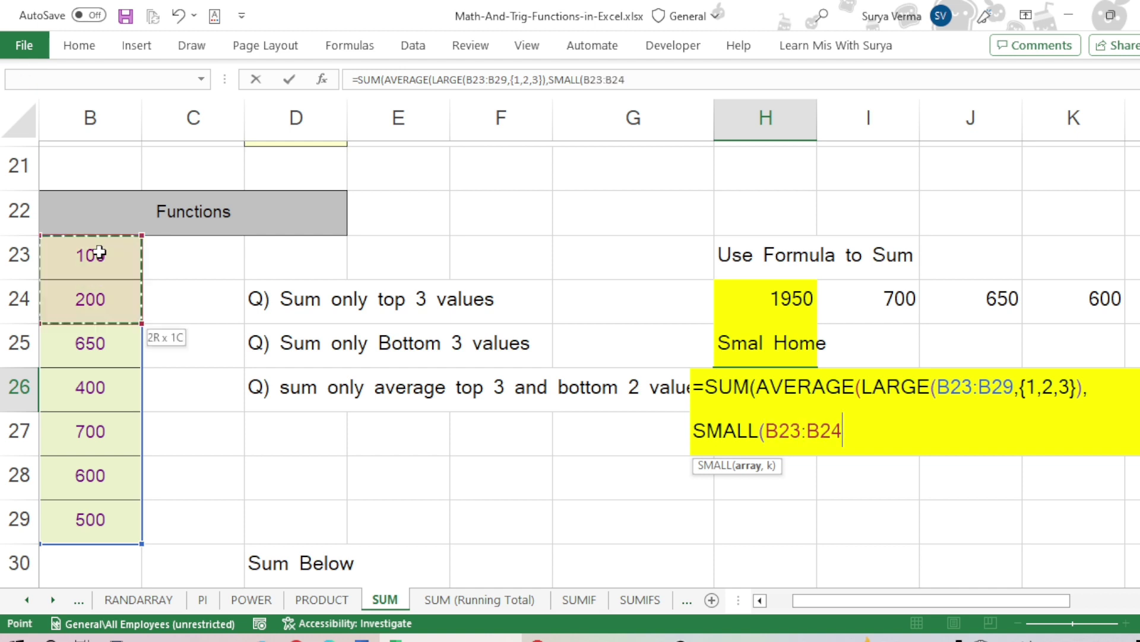
pyautogui.hotkey('shift', 'Down')
pyautogui.hotkey('shift', 'Down')
pyautogui.hotkey('shift', 'Down')
pyautogui.hotkey('shift', 'Down')
pyautogui.hotkey('shift', 'Down')
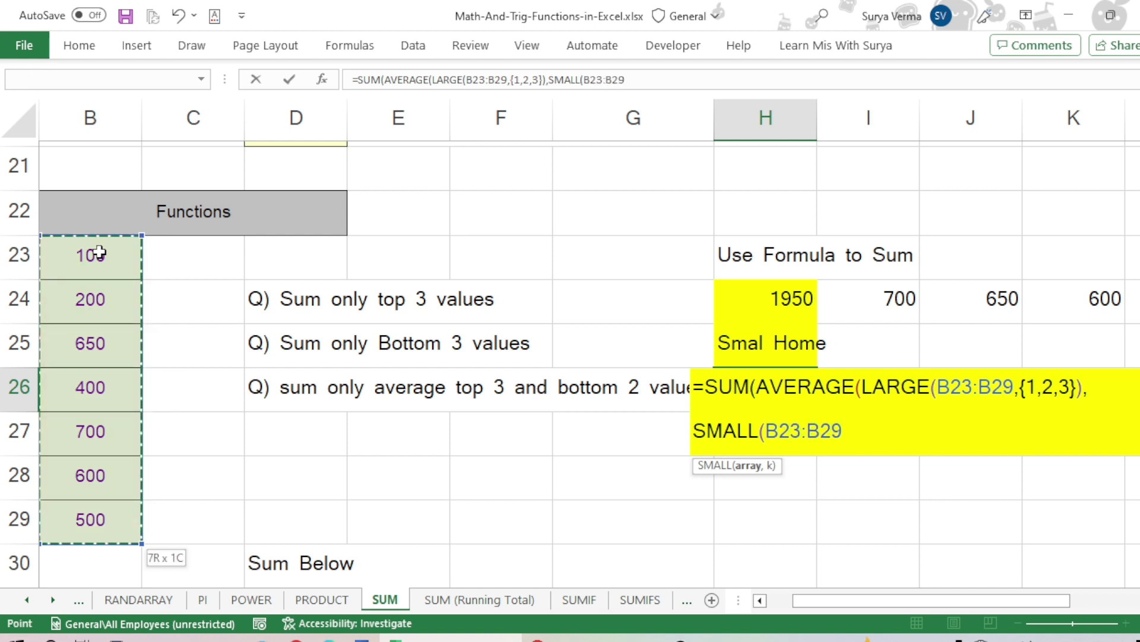
pyautogui.write(',')
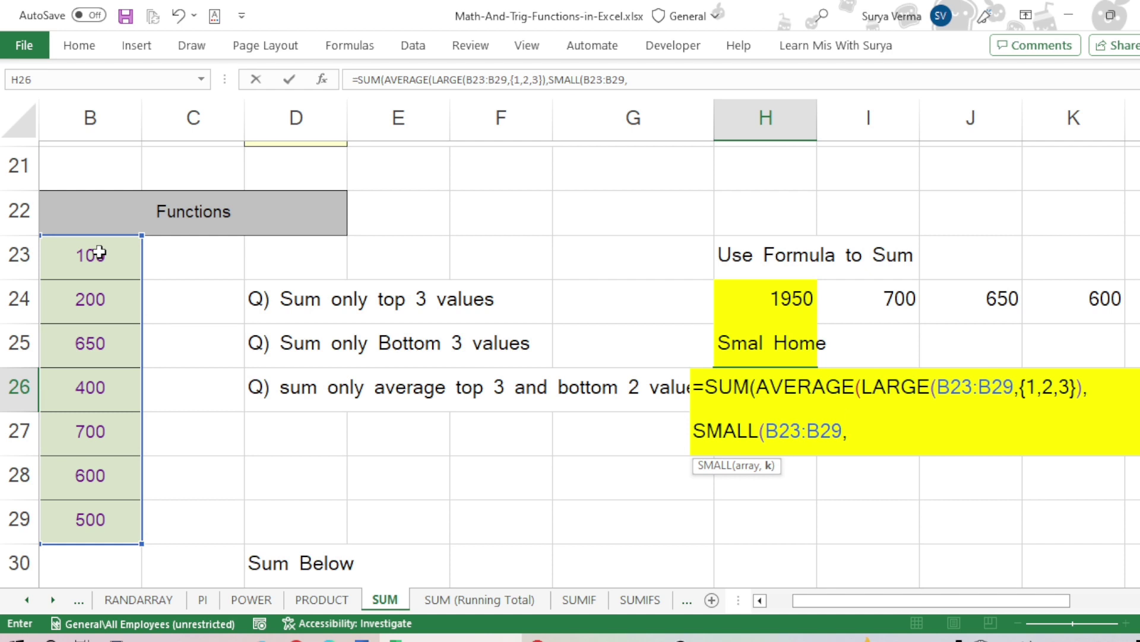
pyautogui.write('{1,2})')
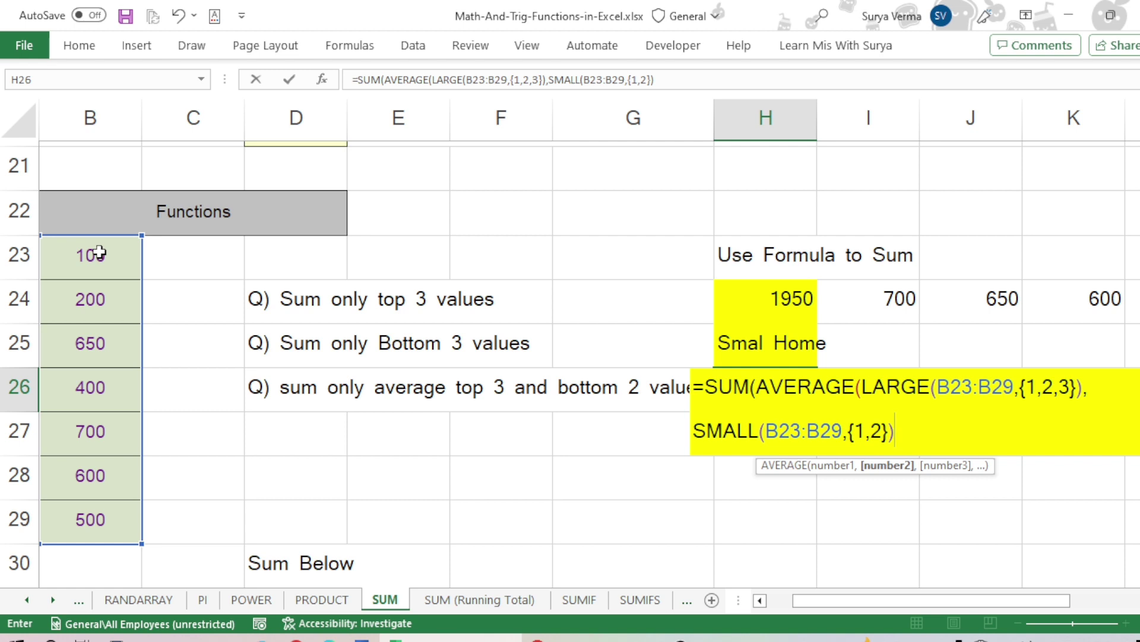
pyautogui.write(')')
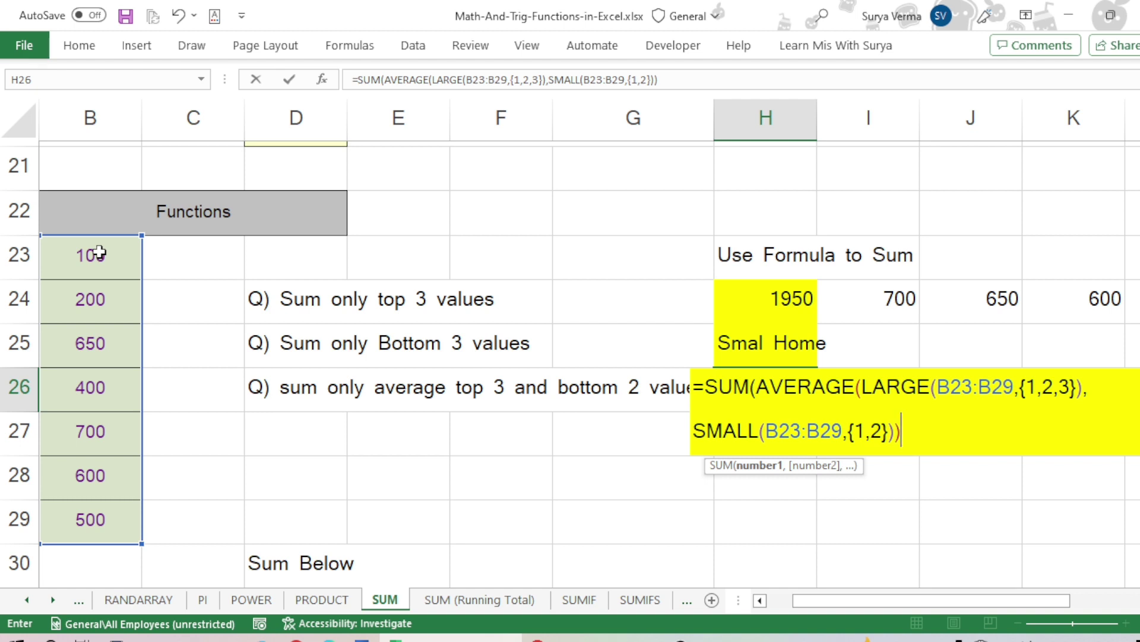
pyautogui.write(')')
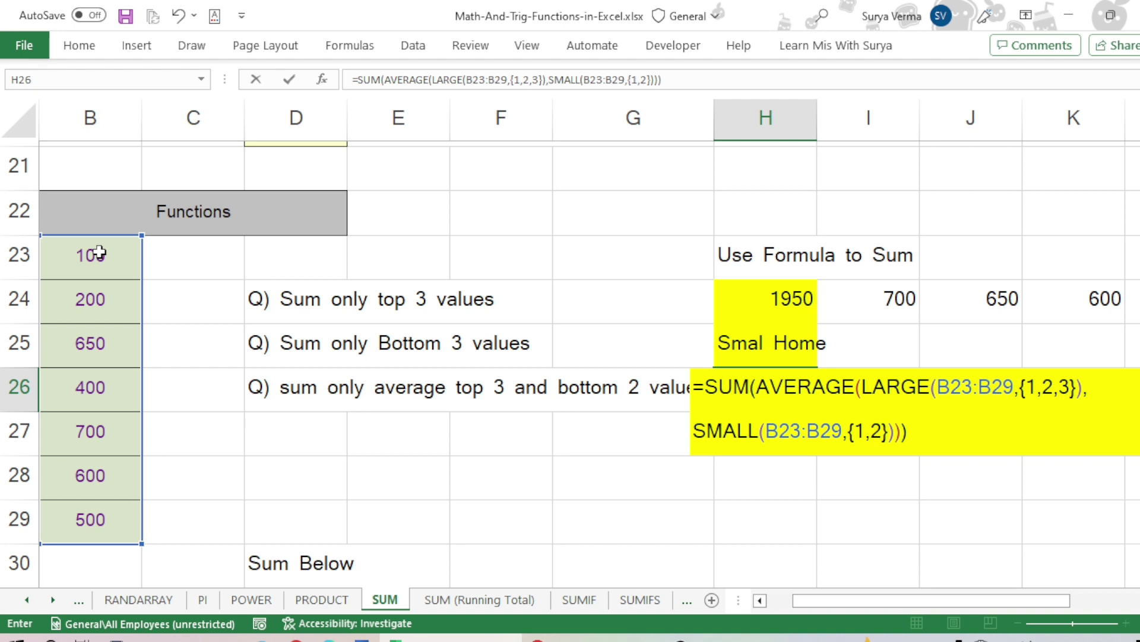
pyautogui.press('Return')
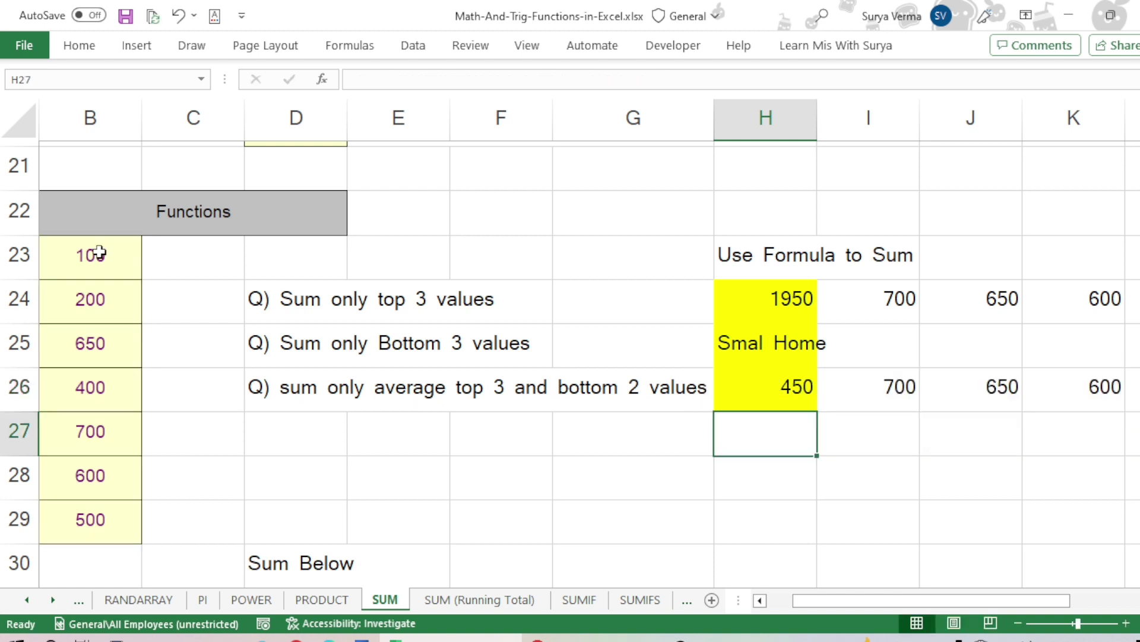
# Compare the nested formula's result in H26 with the manual average in N26
pyautogui.press('Up')
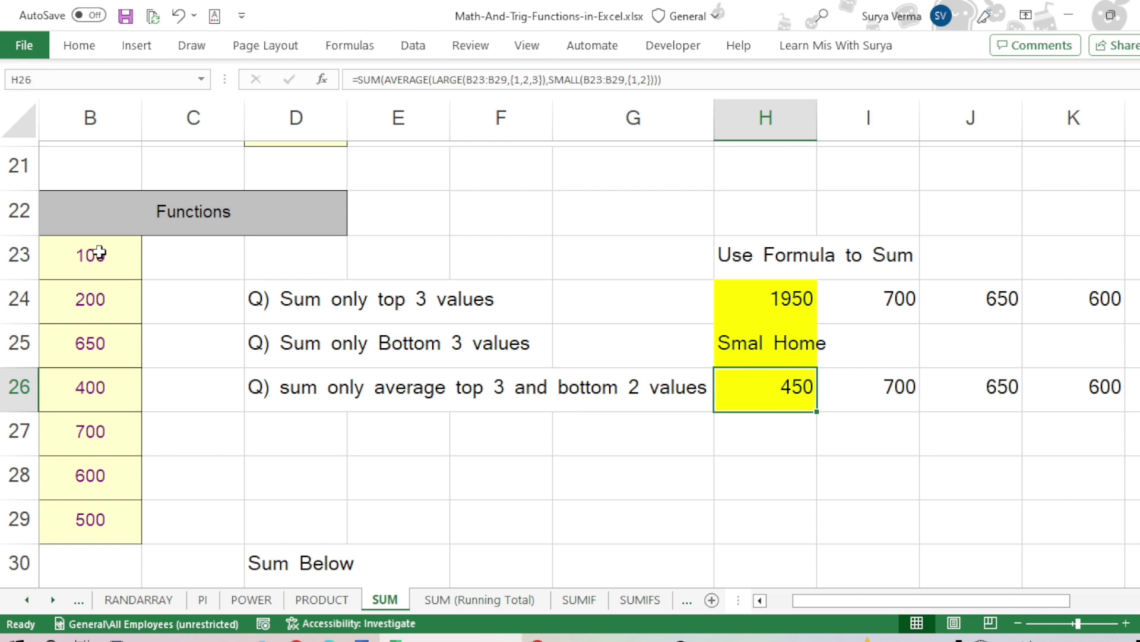
pyautogui.press('Right')
pyautogui.press('Right')
pyautogui.press('Right')
pyautogui.press('Right')
pyautogui.press('Right')
pyautogui.press('Right')
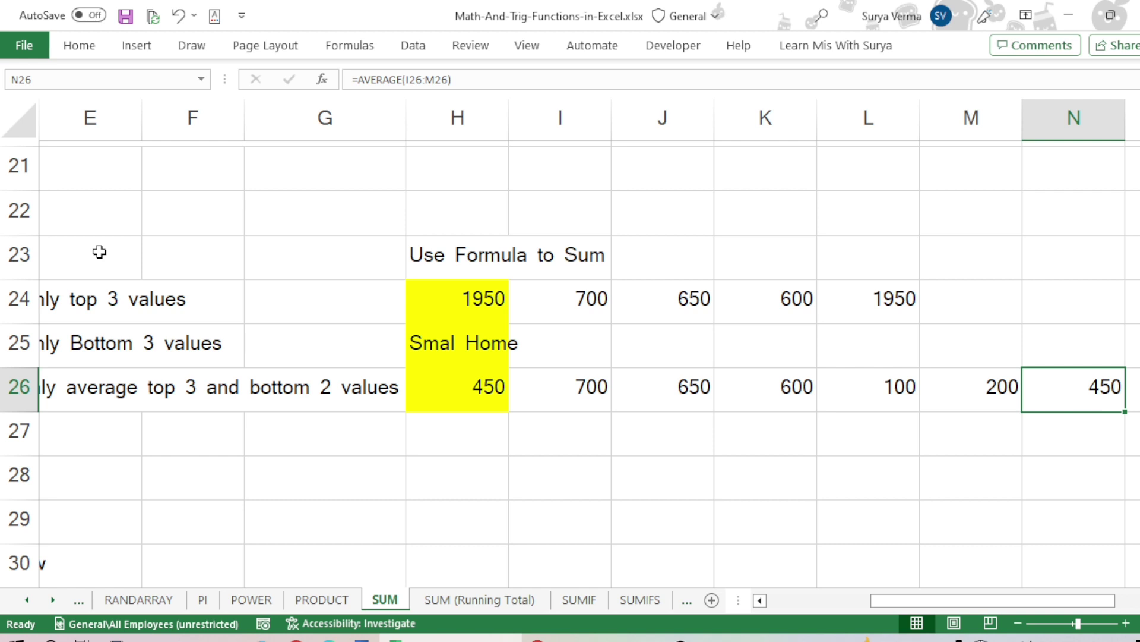
pyautogui.press('Left')
pyautogui.press('Left')
pyautogui.press('Left')
pyautogui.press('Left')
pyautogui.press('Left')
pyautogui.press('Left')
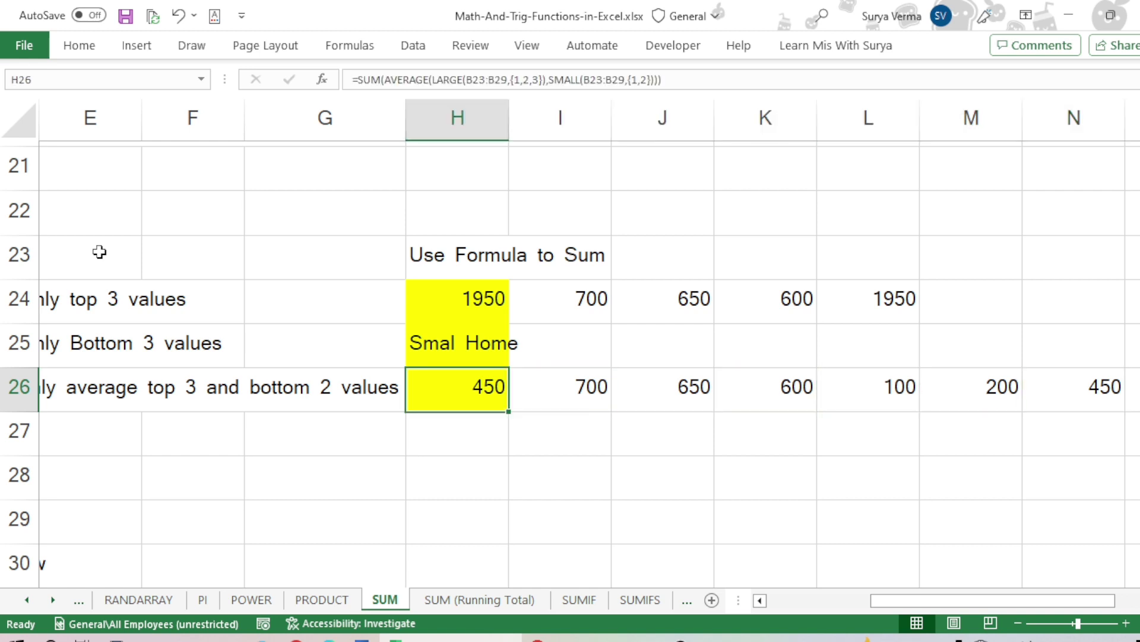
# Review the three Exa 5 questions in D24:D26 and save the workbook
pyautogui.press('Left')
pyautogui.press('Left')
pyautogui.press('Left')
pyautogui.press('Left')
pyautogui.press('Left')
pyautogui.press('Left')
pyautogui.press('Left')
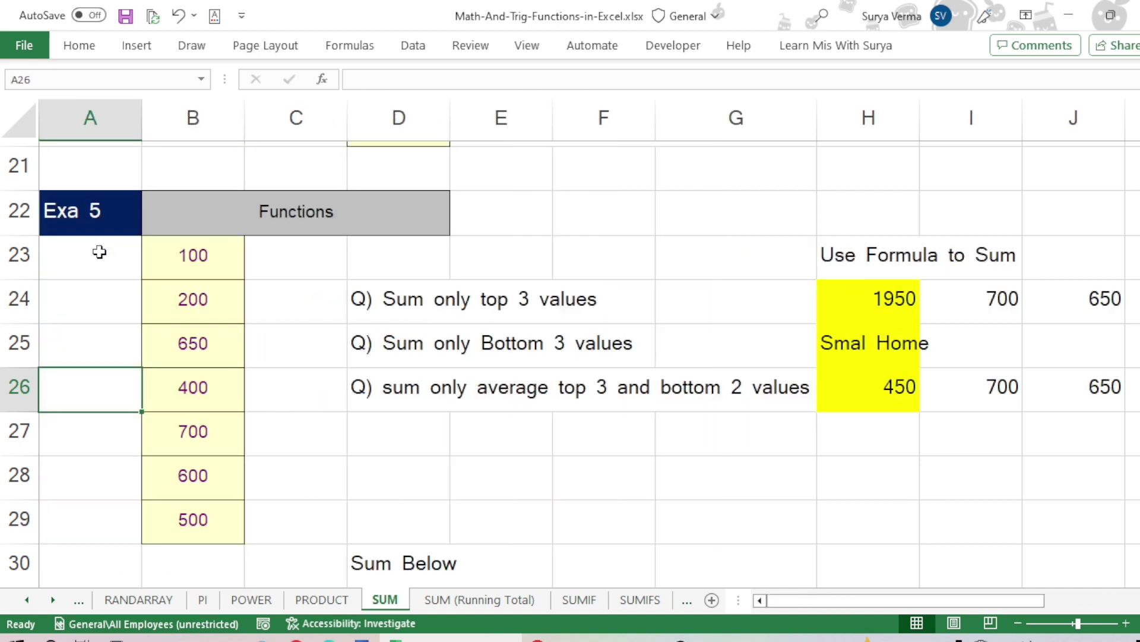
pyautogui.press('Right')
pyautogui.press('Right')
pyautogui.press('Right')
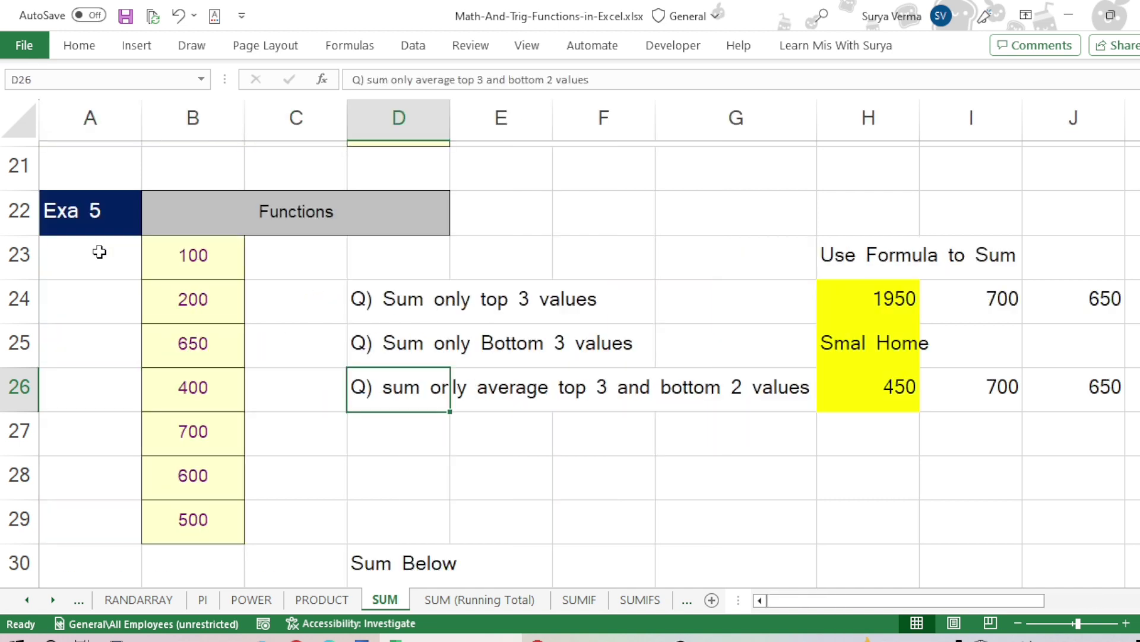
pyautogui.hotkey('shift', 'Up')
pyautogui.hotkey('shift', 'Up')
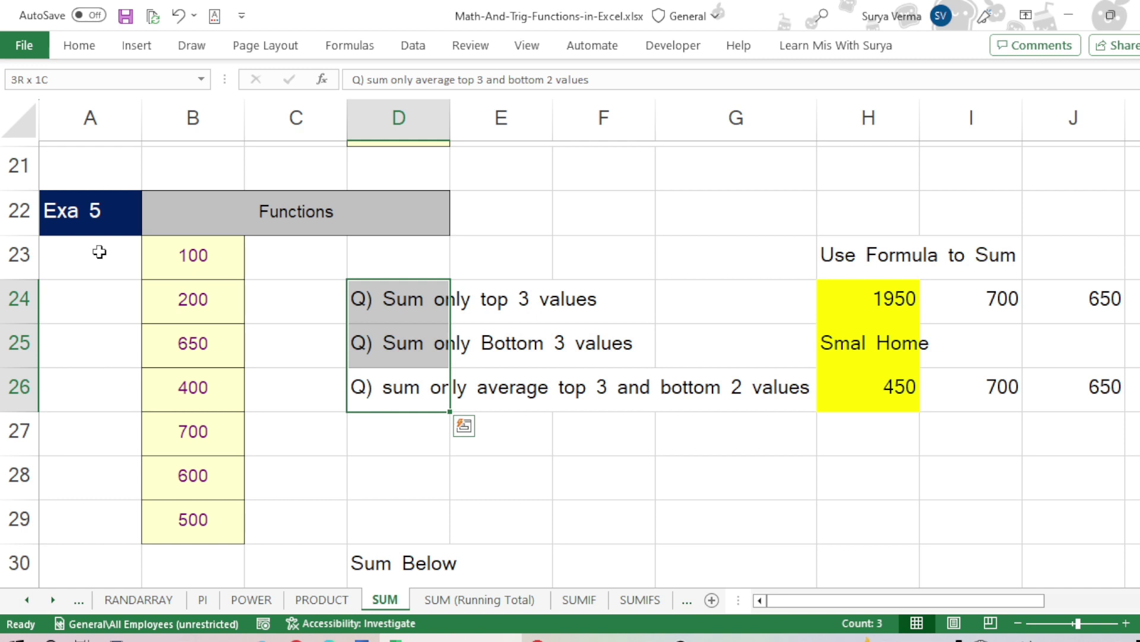
pyautogui.click(393, 390)
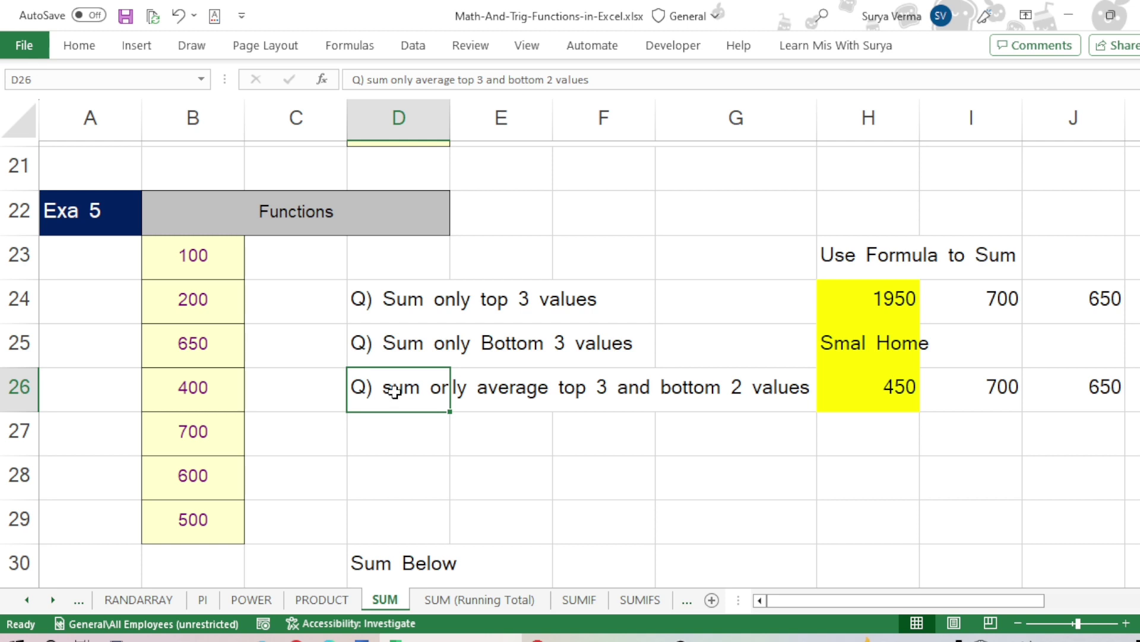
pyautogui.hotkey('ctrl', 's')
# Examine the Exa 6 numbers in C31:C36 and the SUM formula for them in C38
pyautogui.scroll(-4, 393, 390)
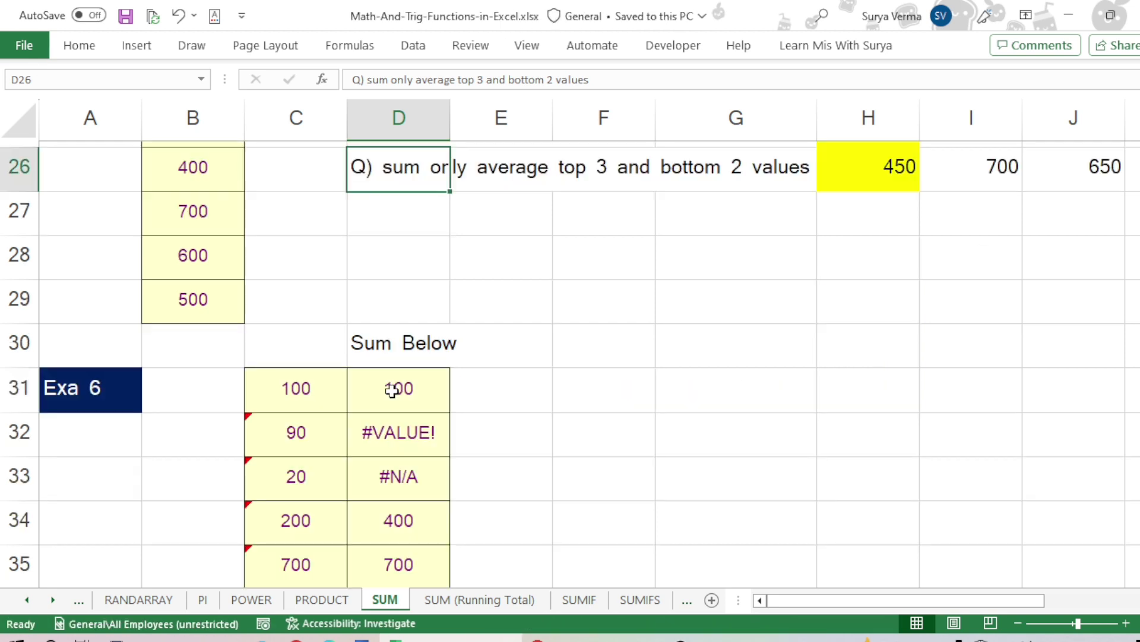
pyautogui.scroll(2, 391, 390)
pyautogui.scroll(-2, 391, 390)
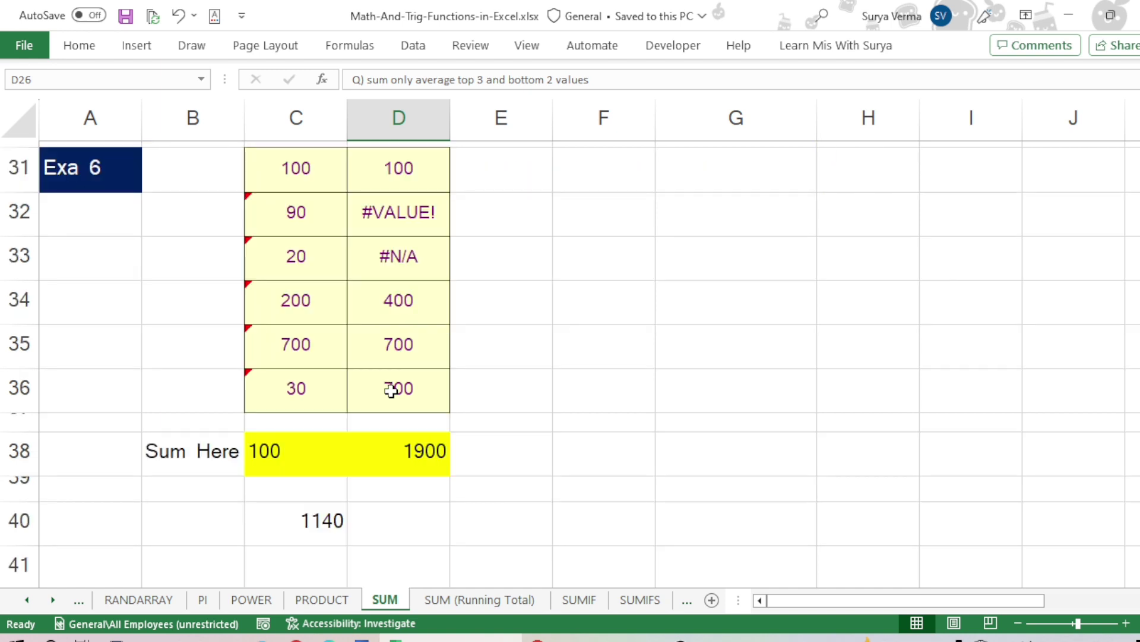
pyautogui.click(296, 169)
pyautogui.click(264, 452)
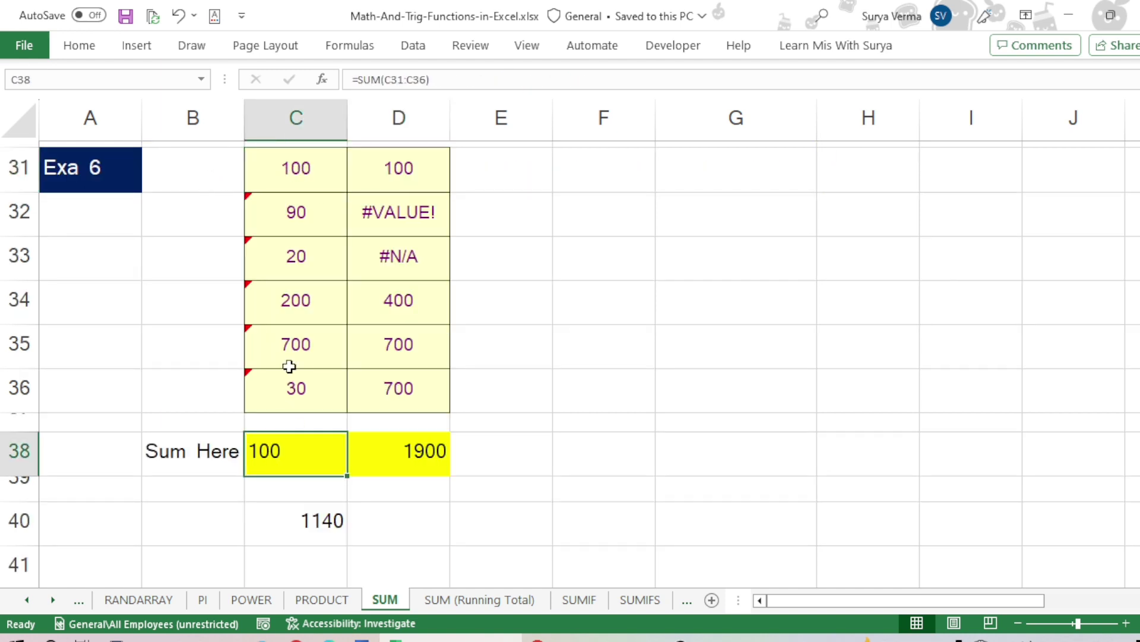
pyautogui.moveTo(294, 169); pyautogui.dragTo(299, 378)
pyautogui.click(305, 174)
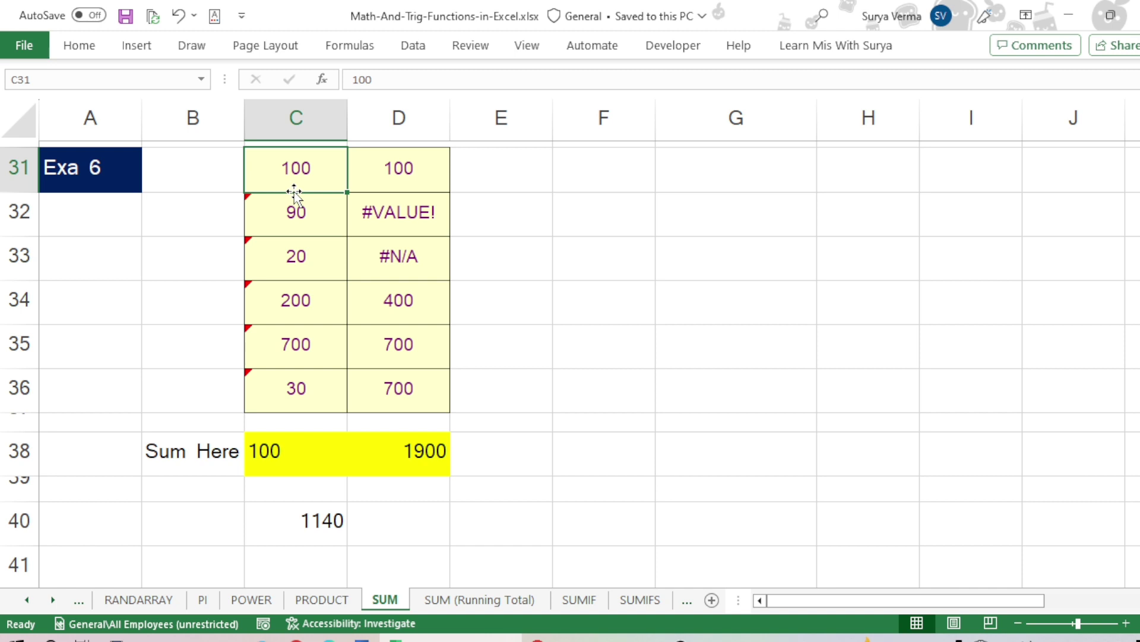
pyautogui.click(299, 217)
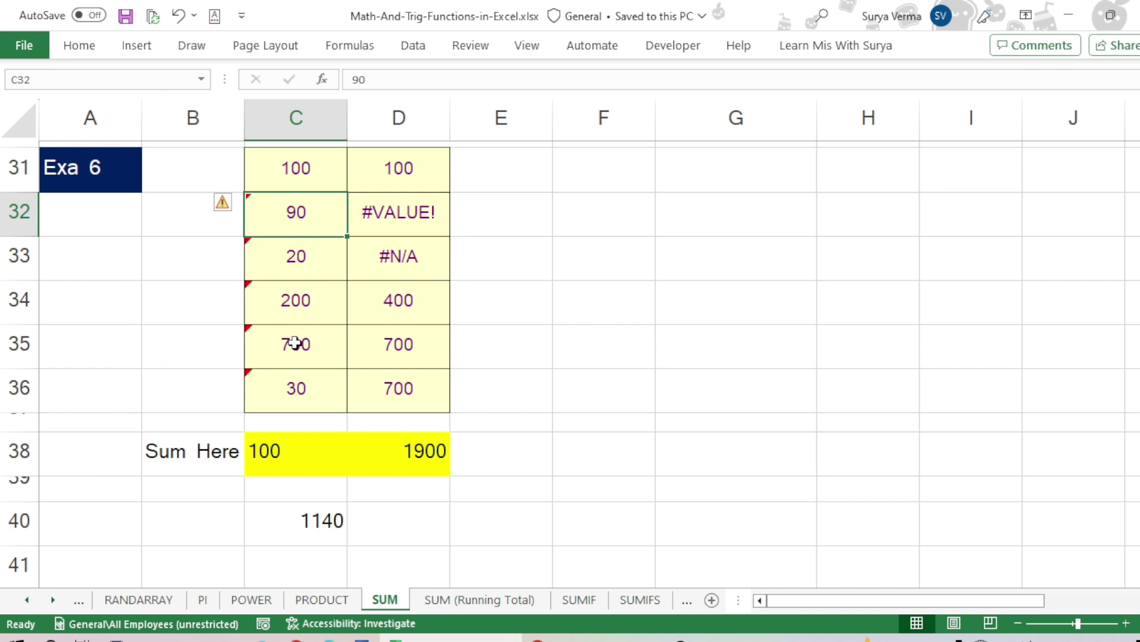
pyautogui.moveTo(304, 171); pyautogui.dragTo(302, 387)
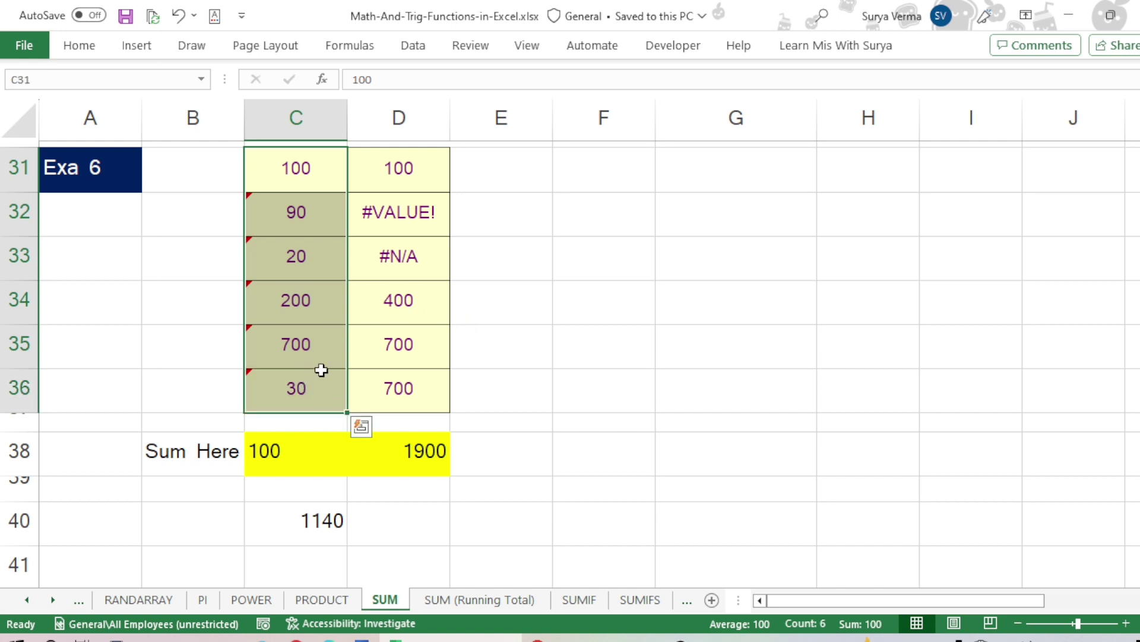
pyautogui.click(286, 451)
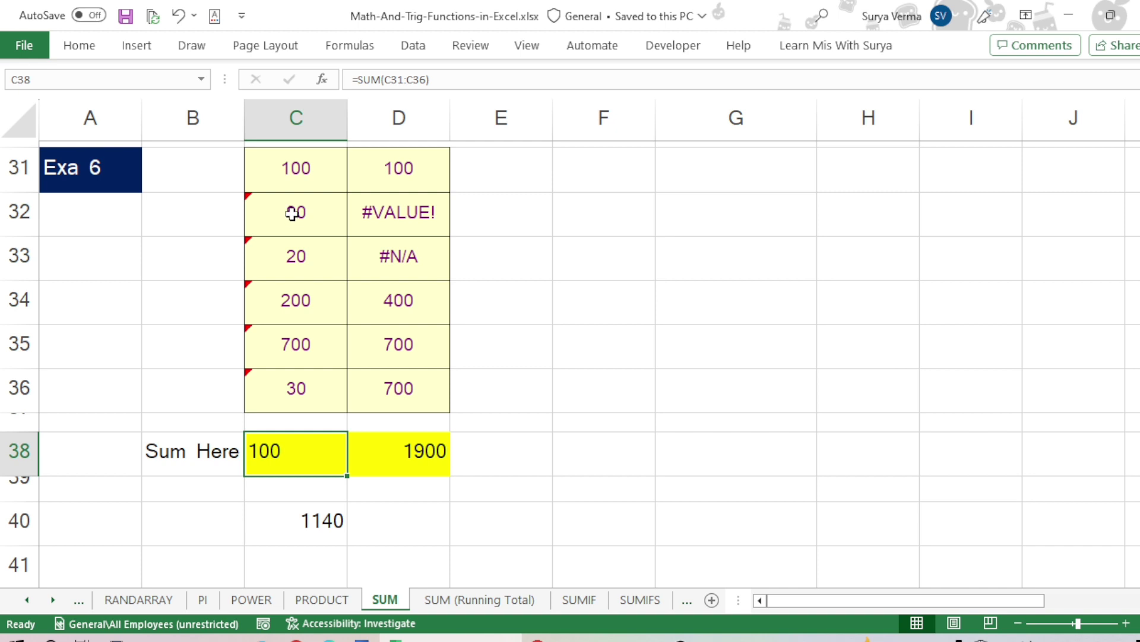
pyautogui.click(292, 209)
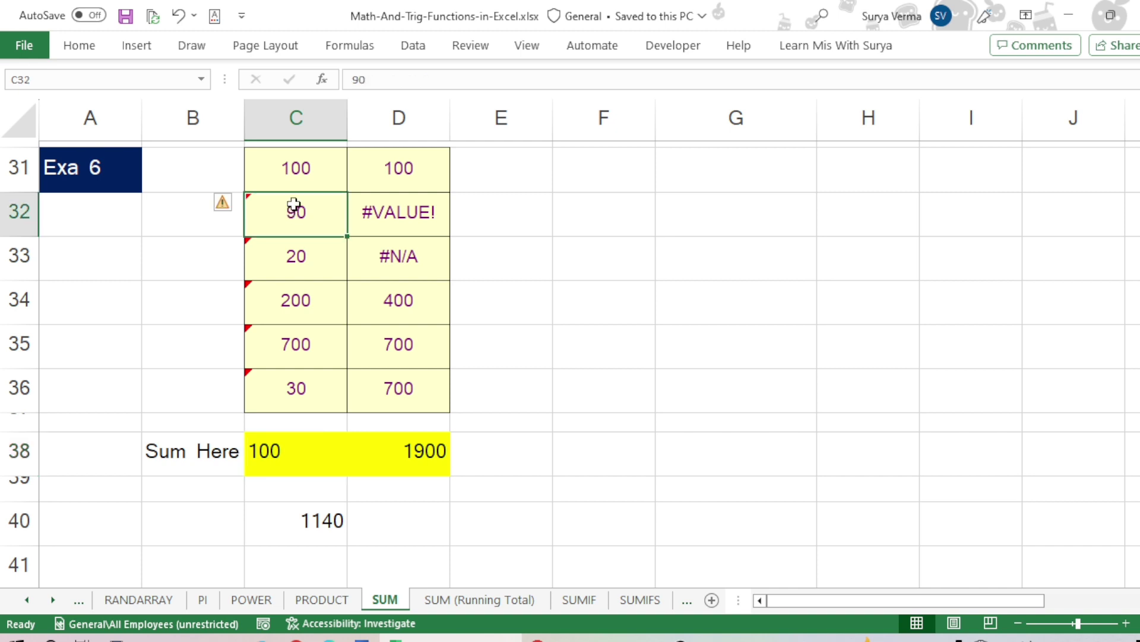
# Inspect the contents of C31 and C32, and check which number format is applied to C32:C33
pyautogui.click(280, 164)
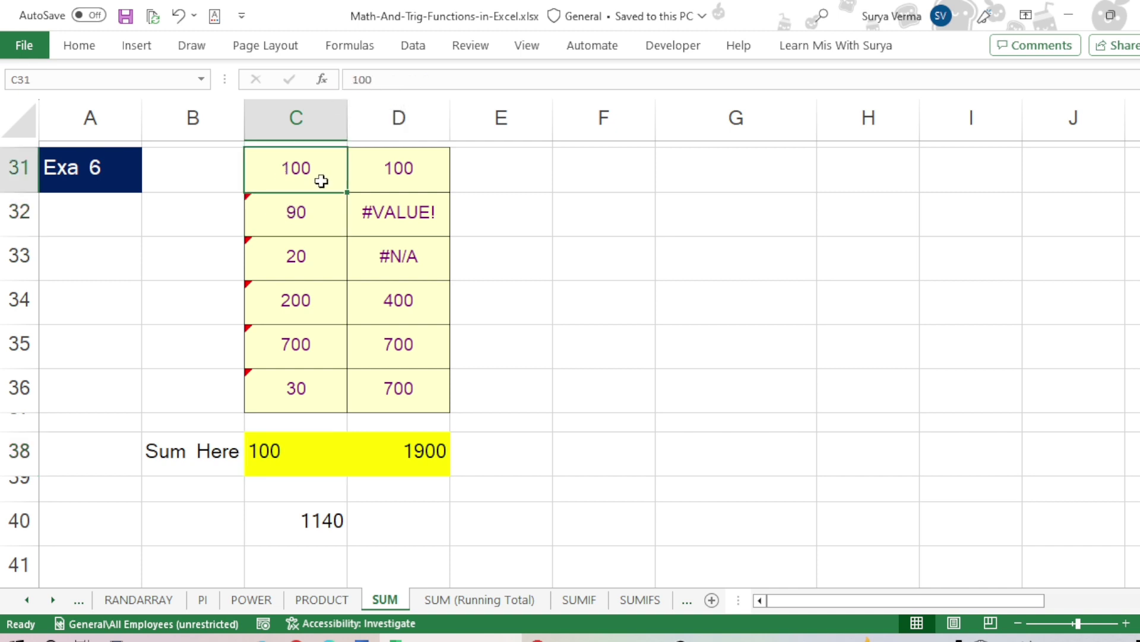
pyautogui.click(270, 217)
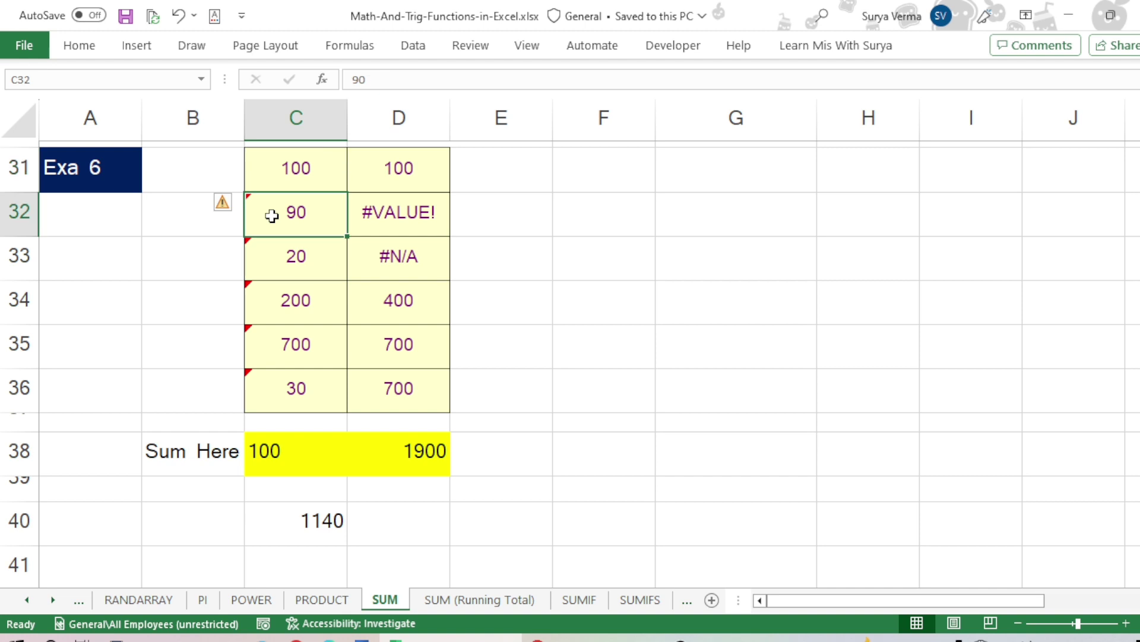
pyautogui.click(352, 79)
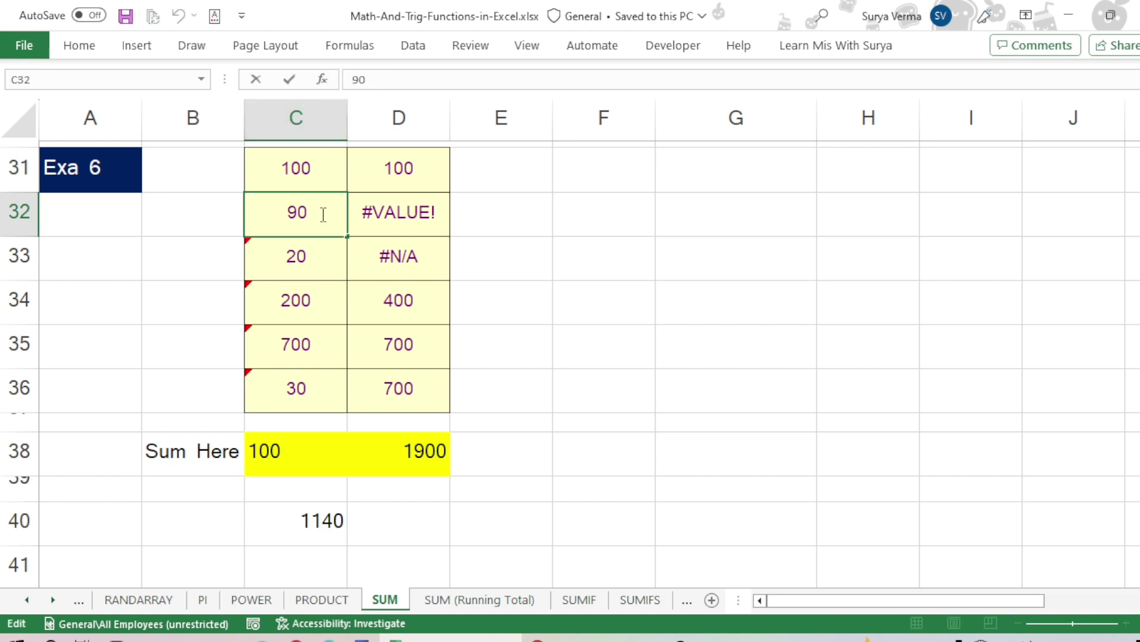
pyautogui.click(315, 265)
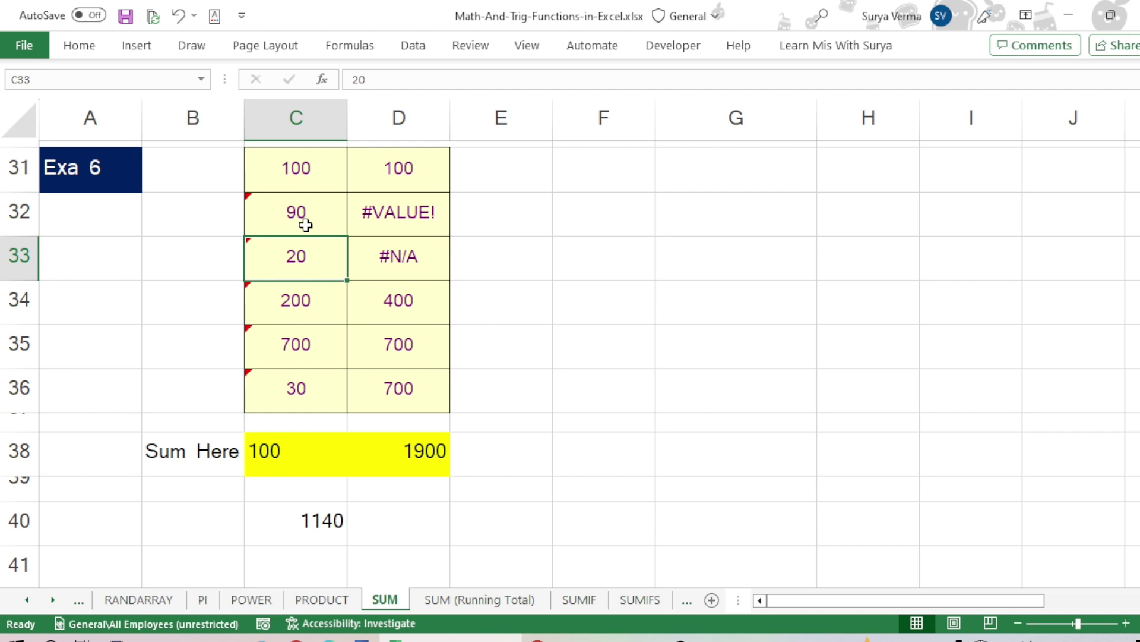
pyautogui.moveTo(305, 220); pyautogui.dragTo(307, 264)
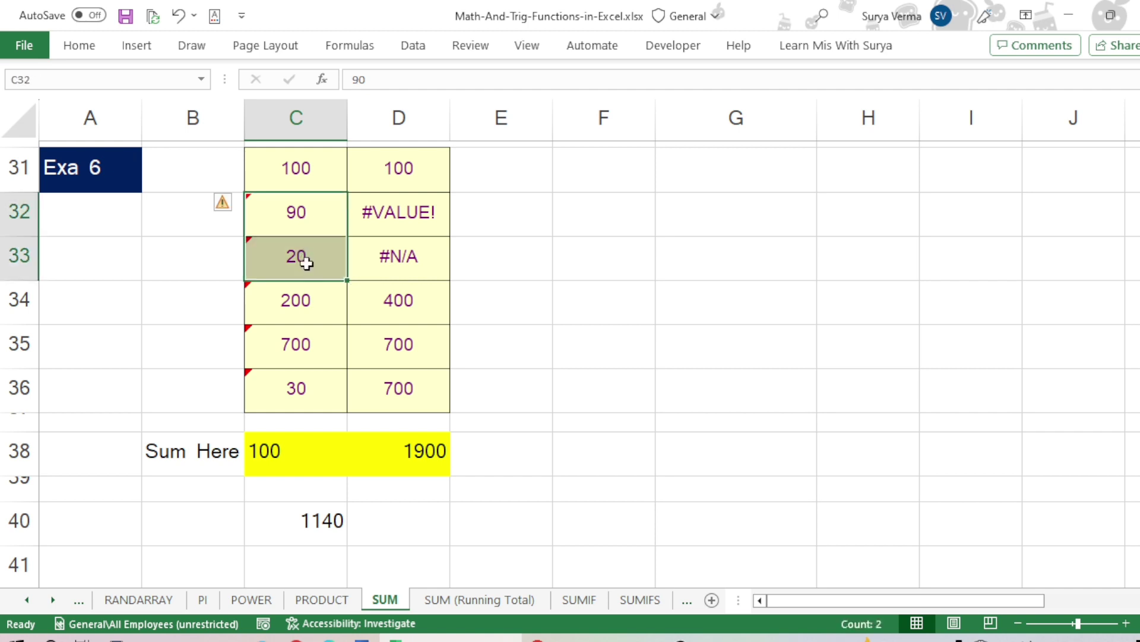
pyautogui.hotkey('ctrl', '1')
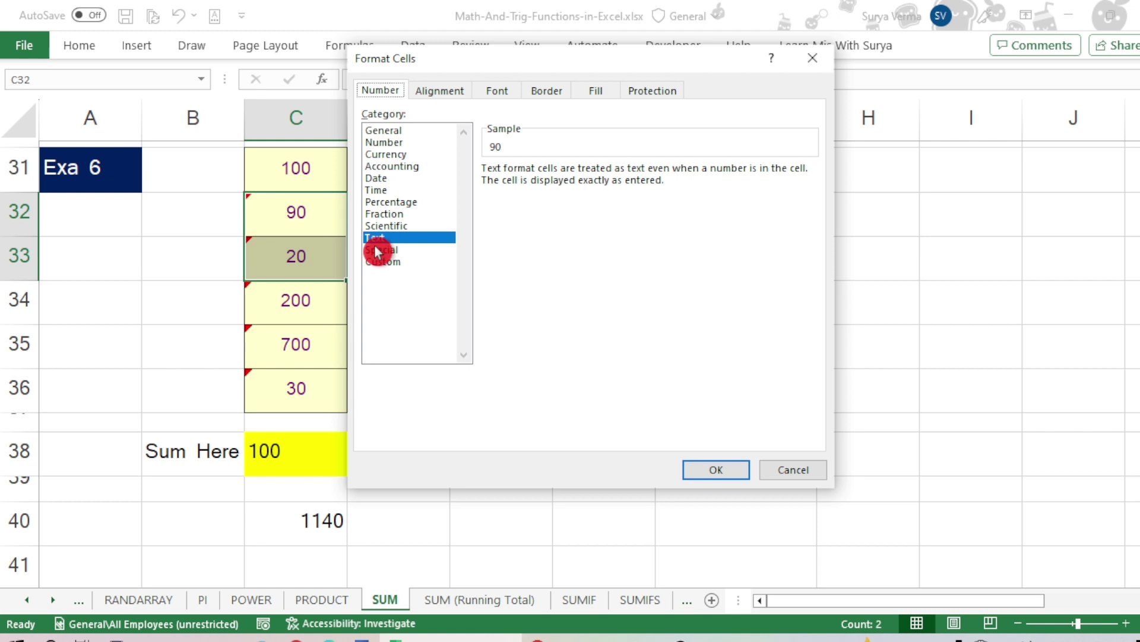
pyautogui.click(787, 472)
# Check which number format is applied to the first value in C31
pyautogui.click(289, 174)
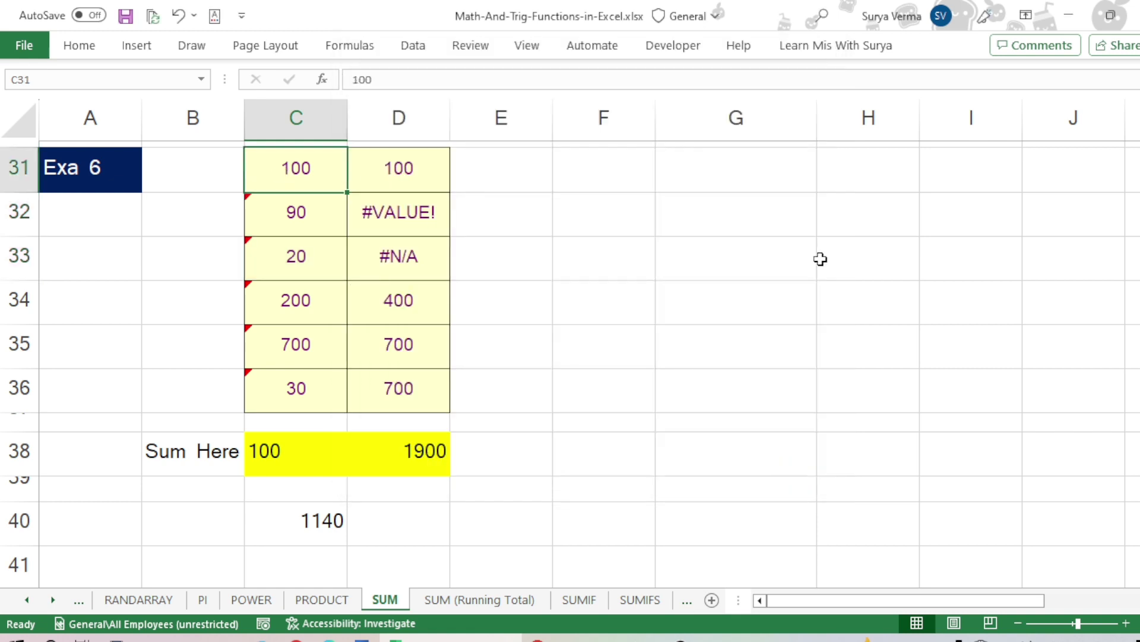
pyautogui.hotkey('ctrl', '1')
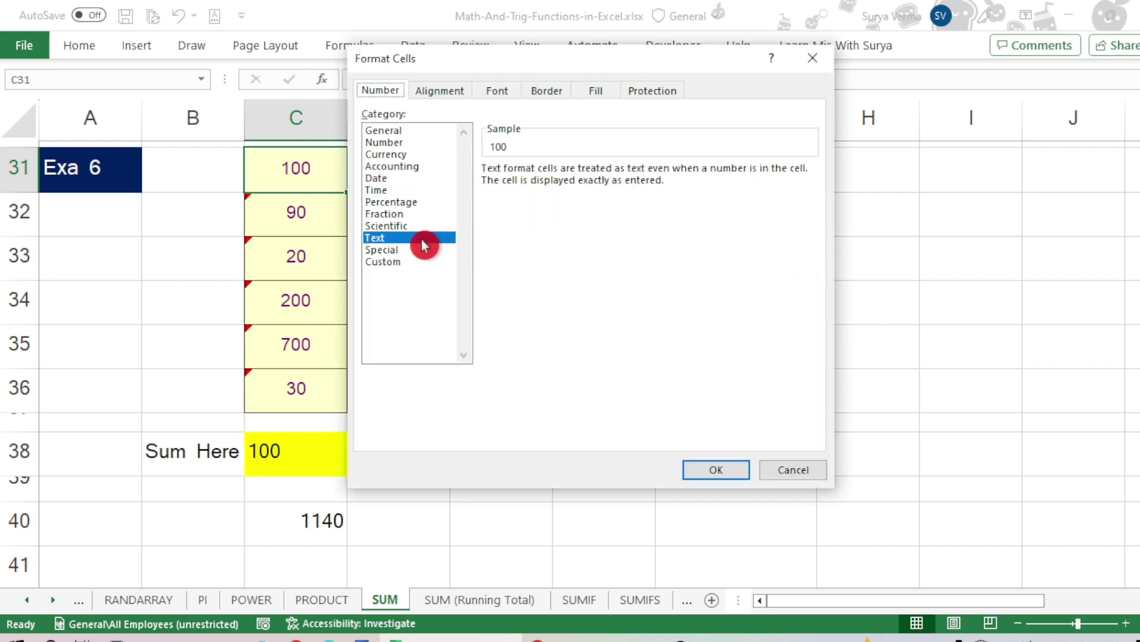
pyautogui.click(811, 469)
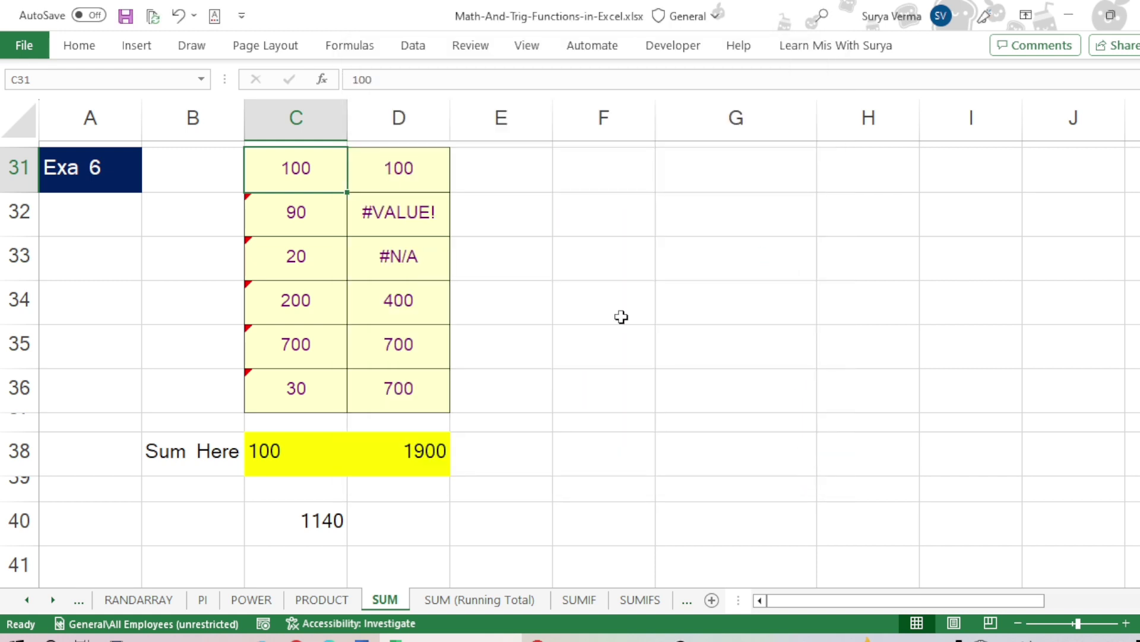
# Check which number format is applied to D34:D35 for comparison with column C
pyautogui.click(406, 308)
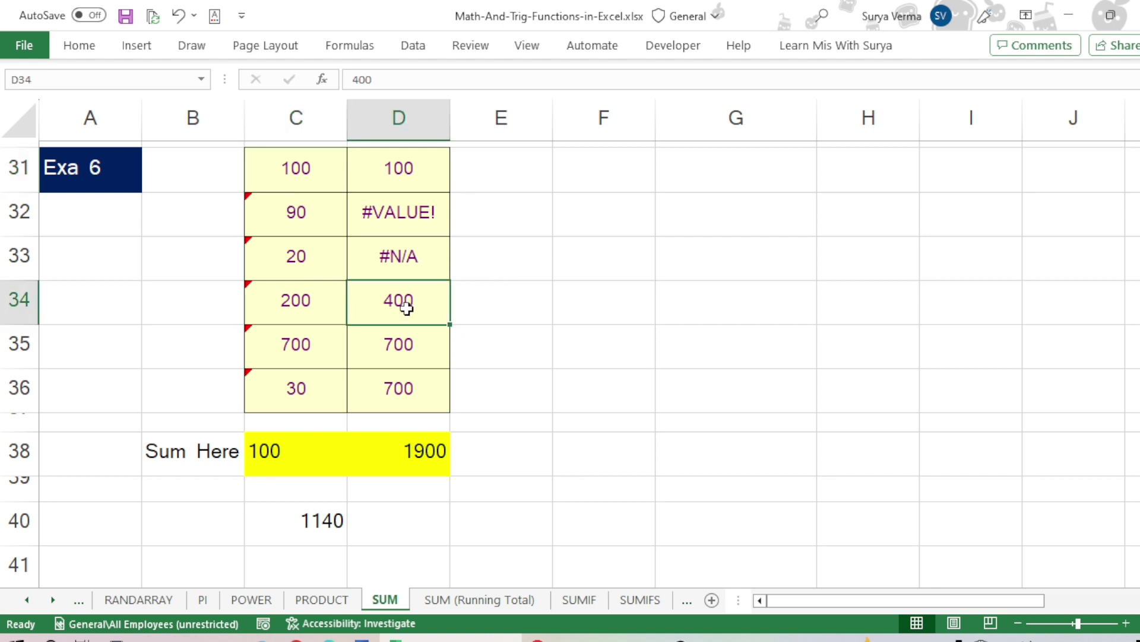
pyautogui.moveTo(406, 308); pyautogui.dragTo(393, 349)
pyautogui.hotkey('ctrl', '1')
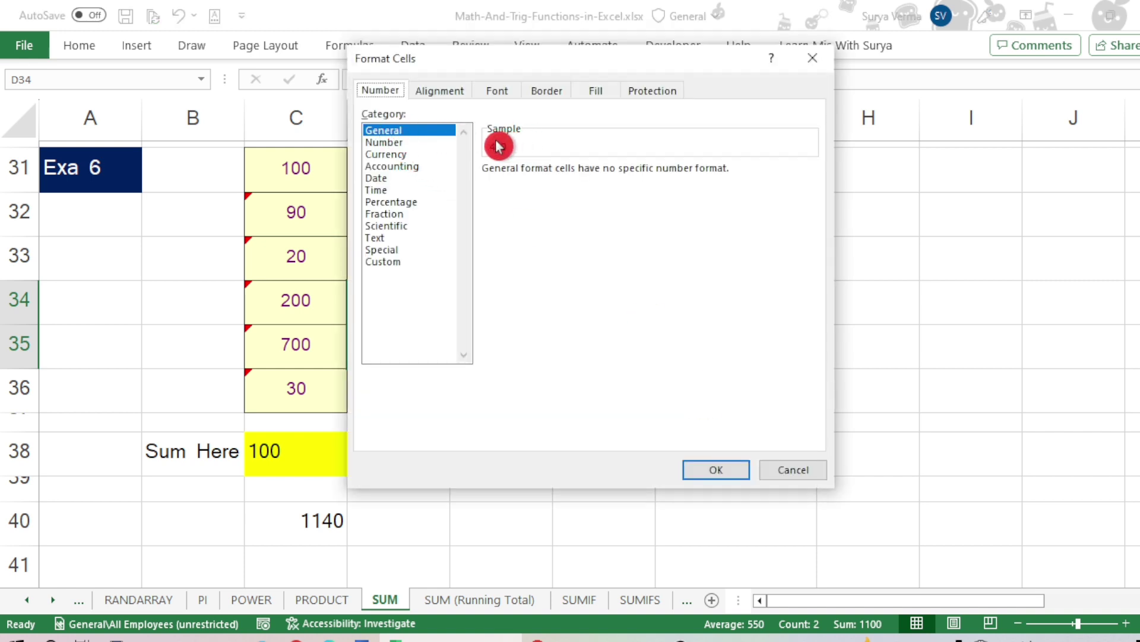
pyautogui.click(795, 470)
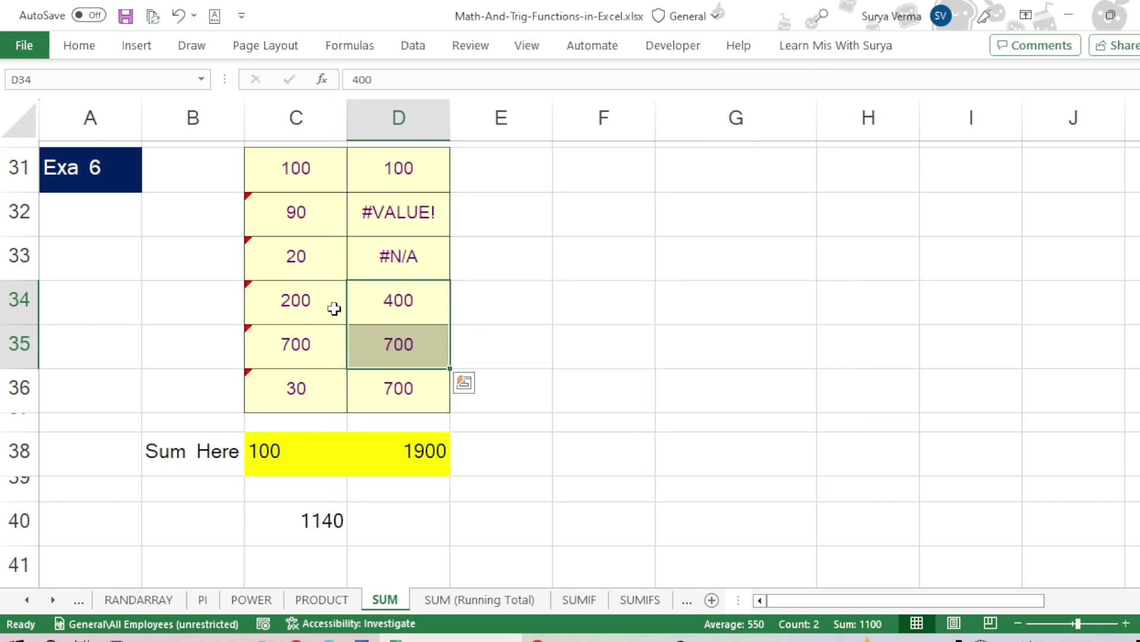
# Review the values in C31:C36 against the C38 formula, and recheck the number format of C31
pyautogui.click(297, 300)
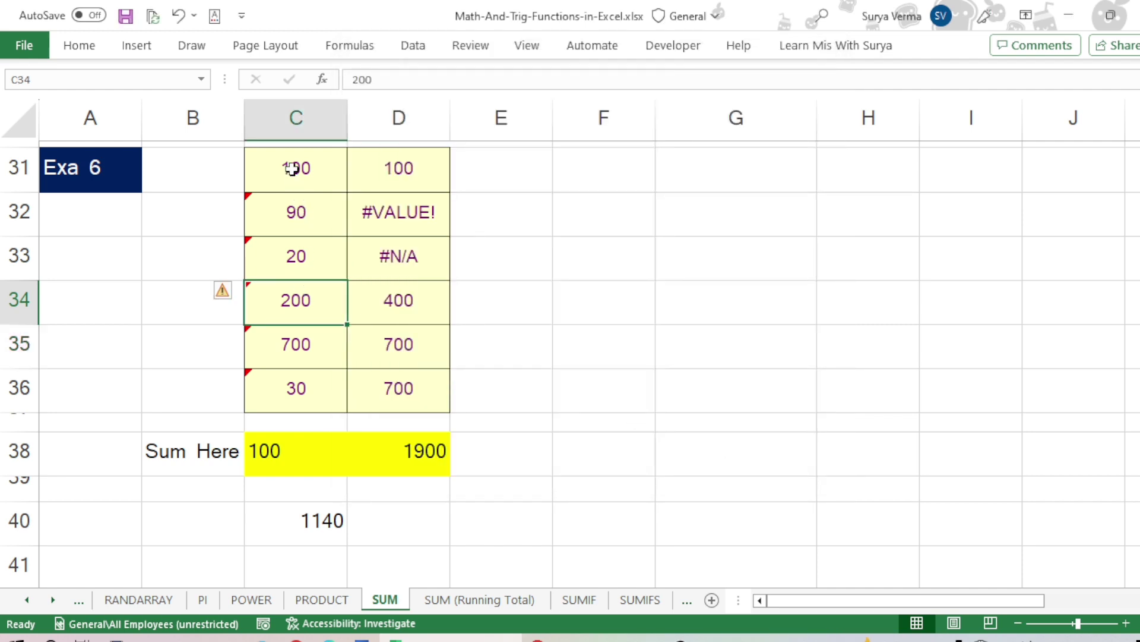
pyautogui.moveTo(296, 167); pyautogui.dragTo(301, 372)
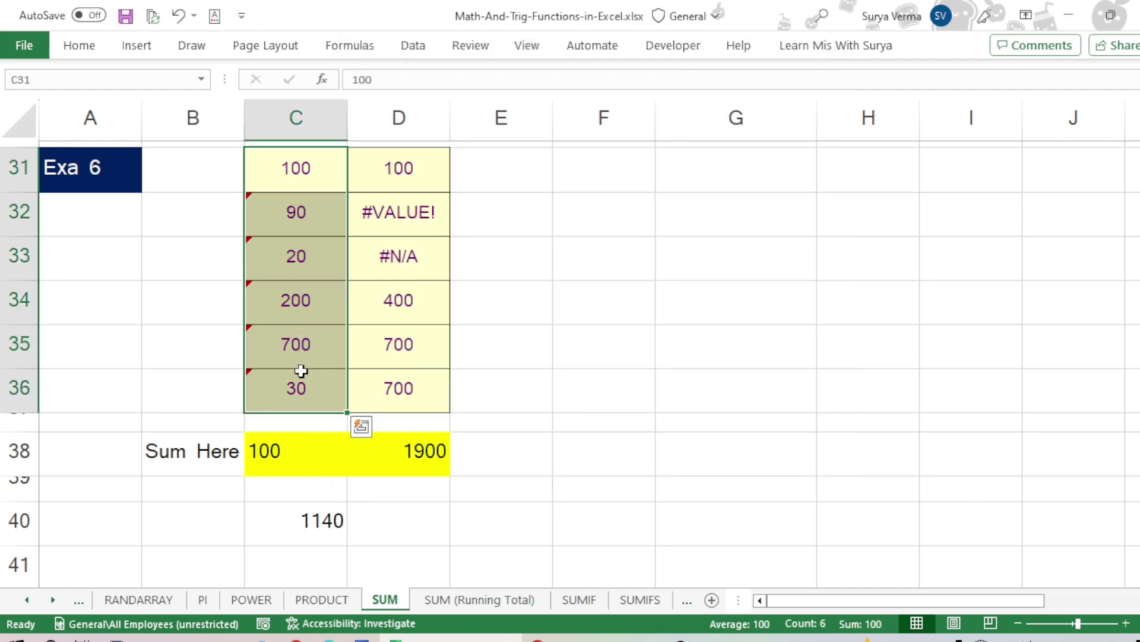
pyautogui.click(282, 445)
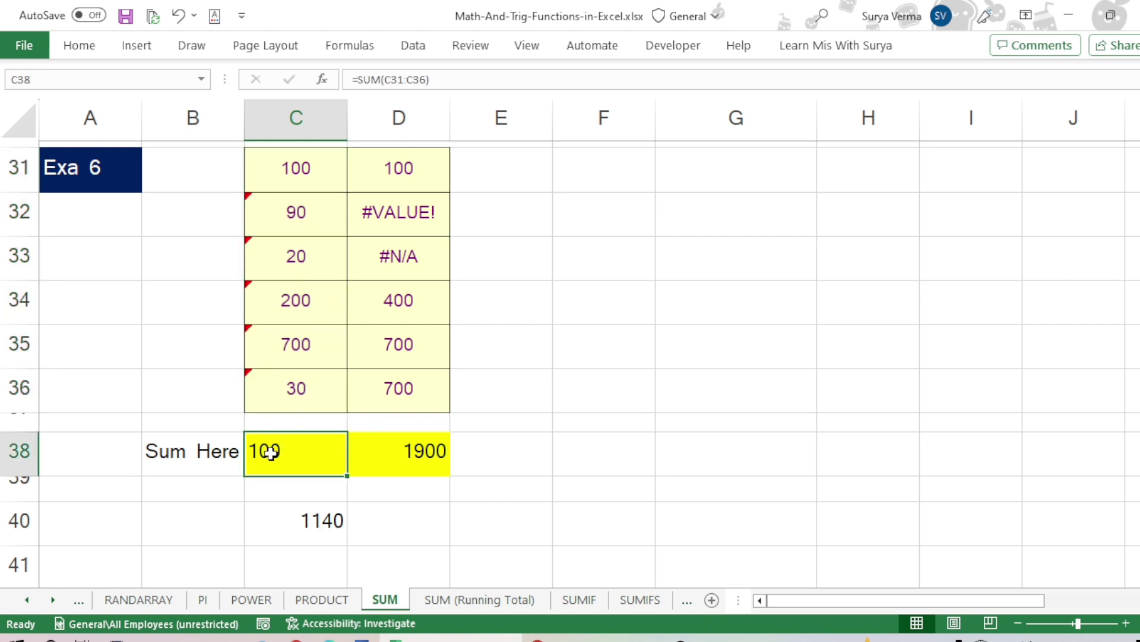
pyautogui.click(298, 177)
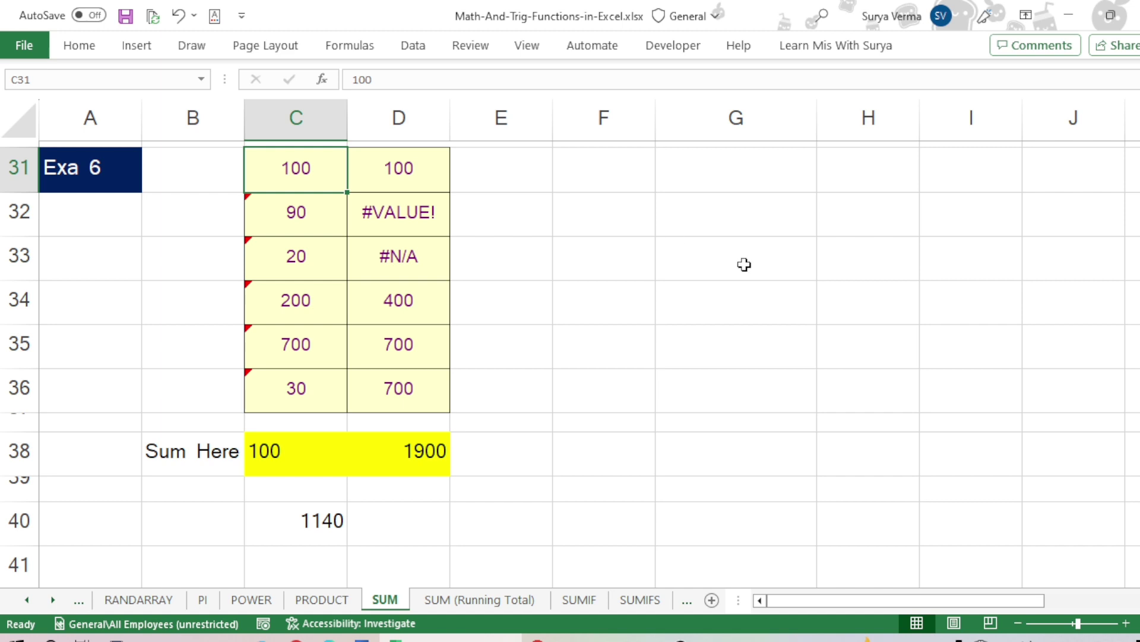
pyautogui.hotkey('ctrl', '1')
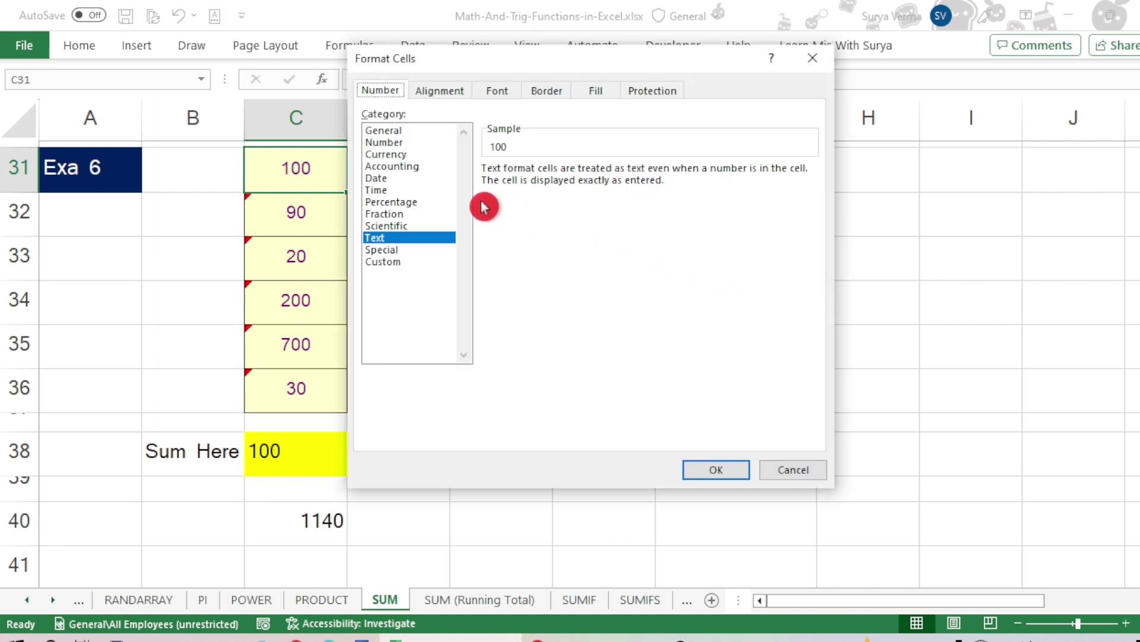
pyautogui.click(808, 468)
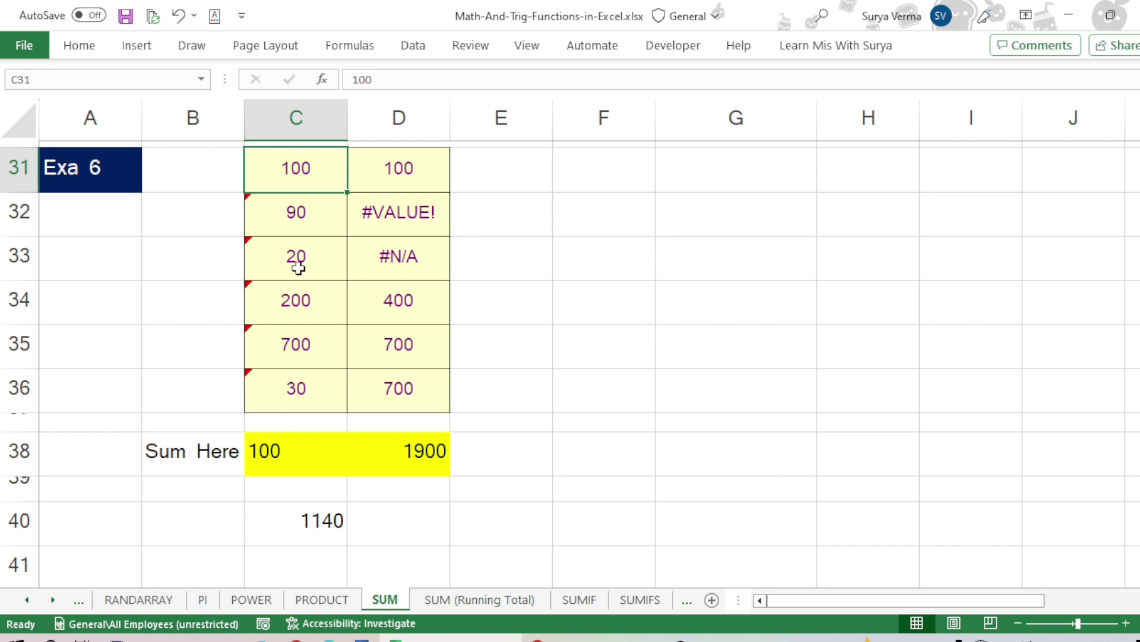
# Re-enter the SUM formula in C38 over the range C31:C36, without the closing parenthesis
pyautogui.click(295, 450)
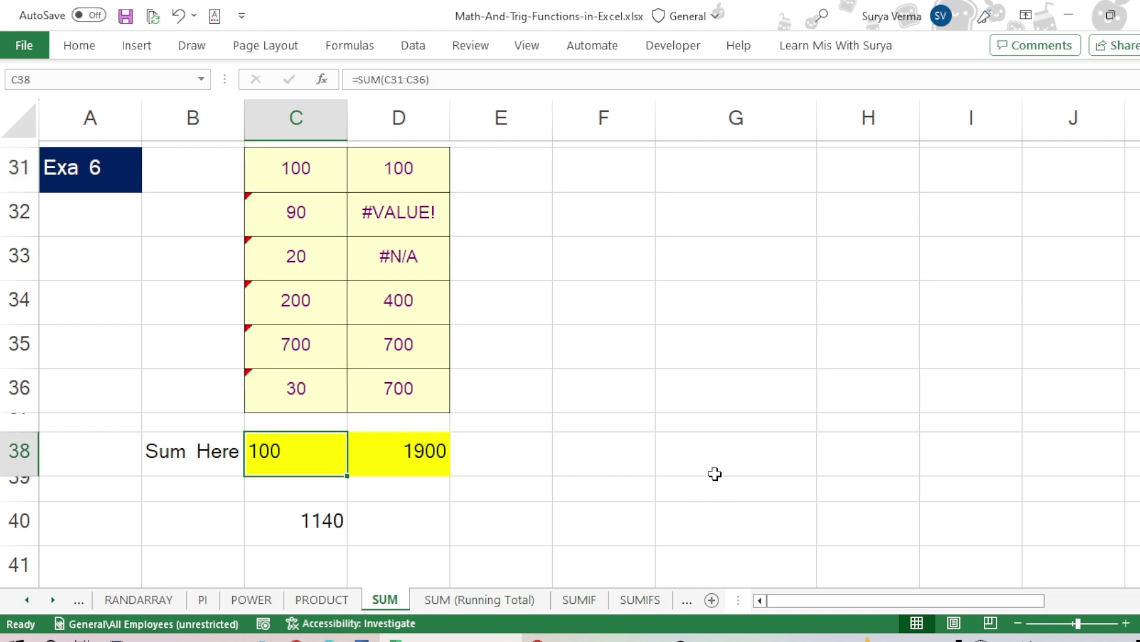
pyautogui.write('=sum')
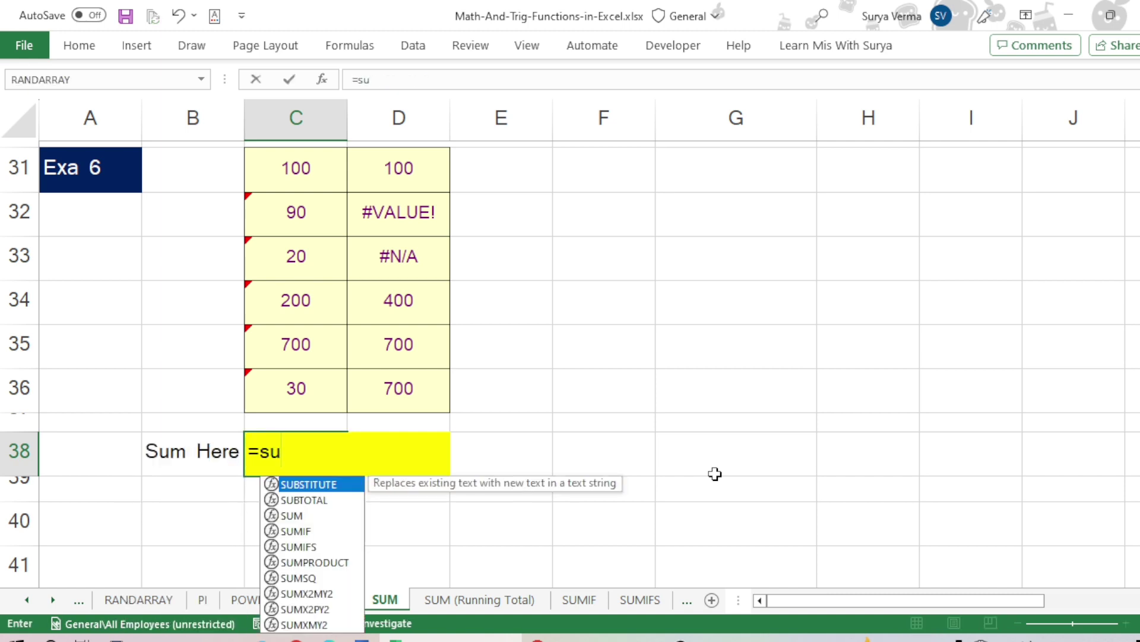
pyautogui.press('Tab')
pyautogui.press('Up')
pyautogui.press('Up')
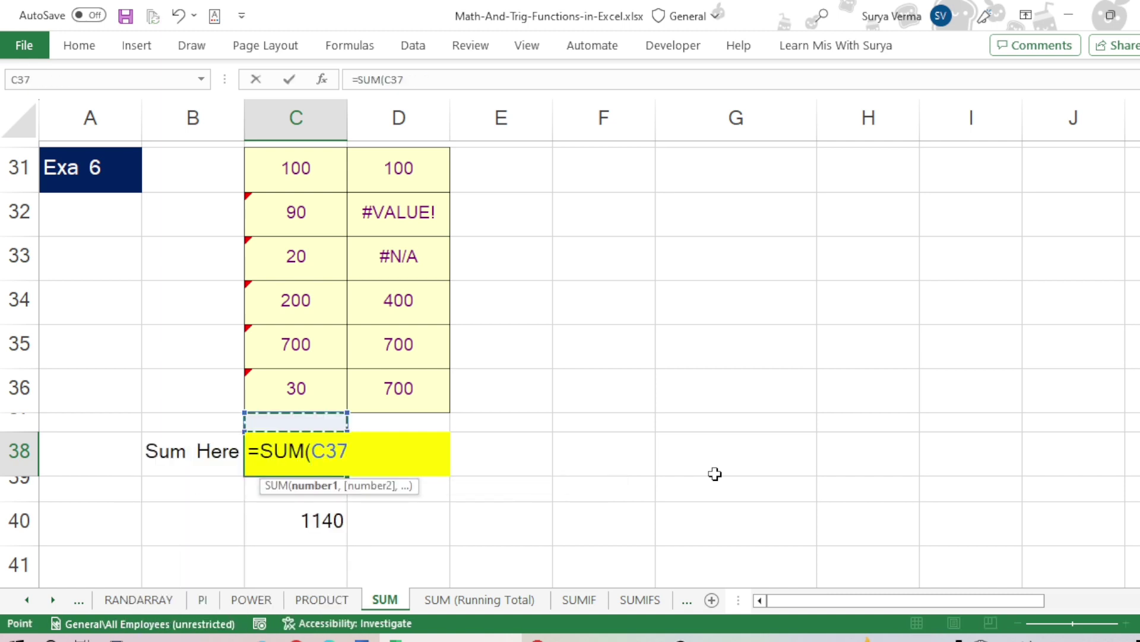
pyautogui.hotkey('shift', 'Up')
pyautogui.hotkey('shift', 'Up')
pyautogui.hotkey('shift', 'Up')
pyautogui.hotkey('shift', 'Up')
pyautogui.hotkey('shift', 'Up')
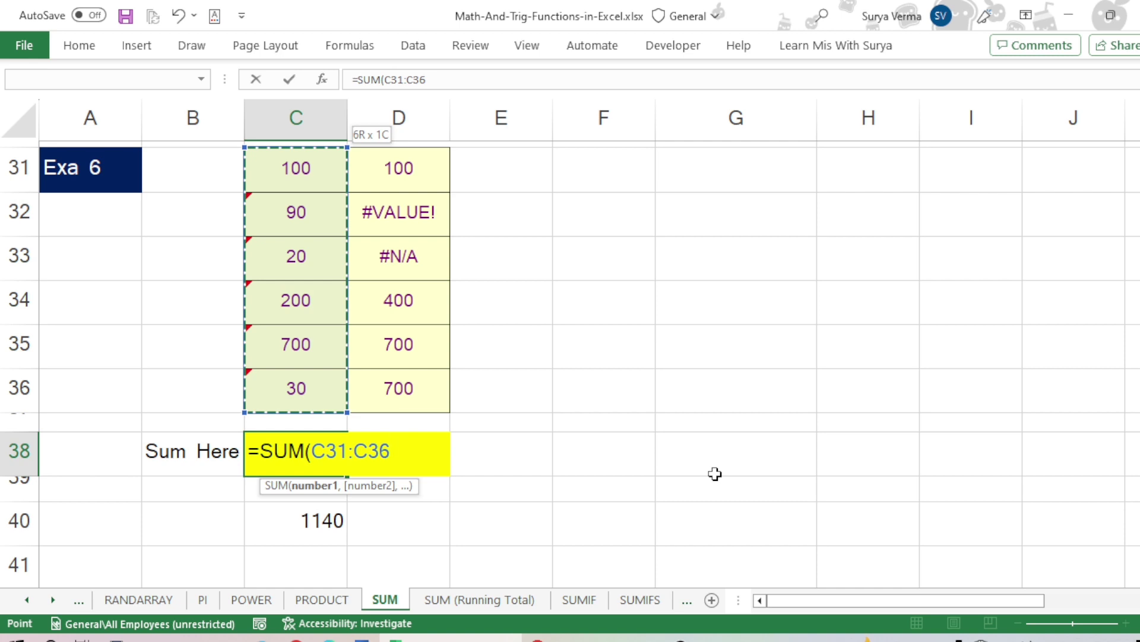
pyautogui.press('Return')
pyautogui.press('Up')
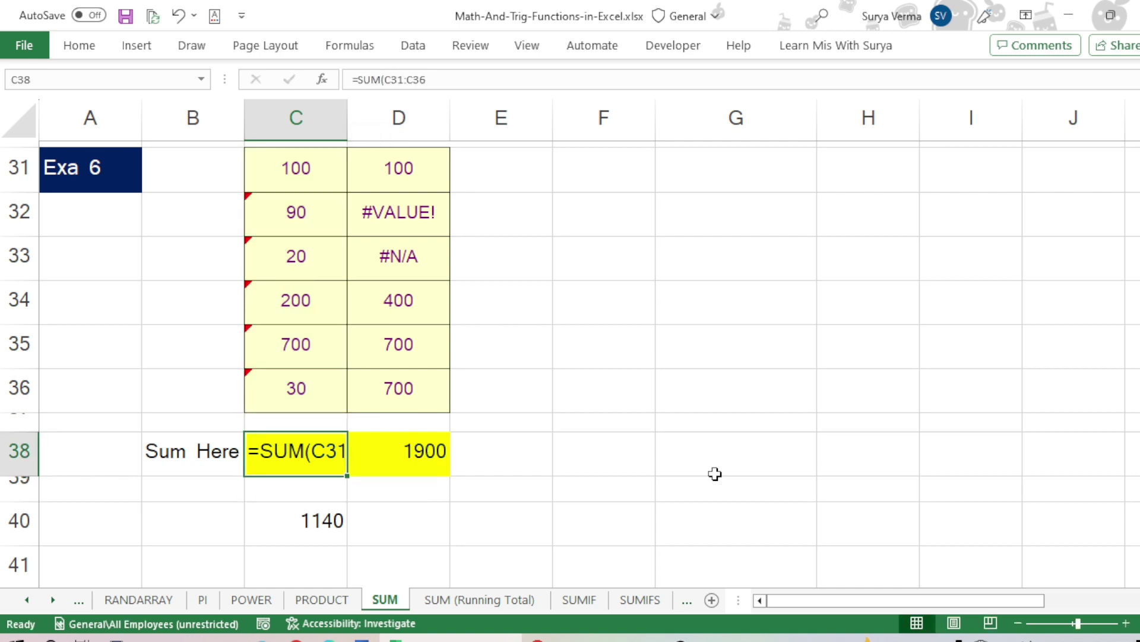
# Check which calculation mode the workbook uses, leaving the setting as it is
pyautogui.click(606, 49)
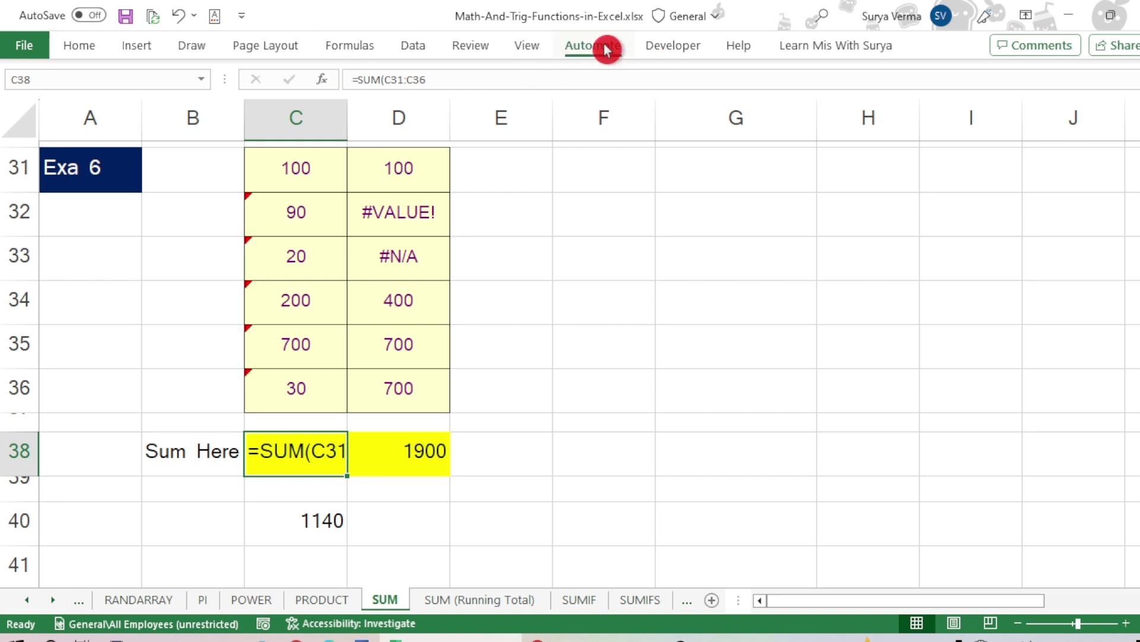
pyautogui.click(370, 48)
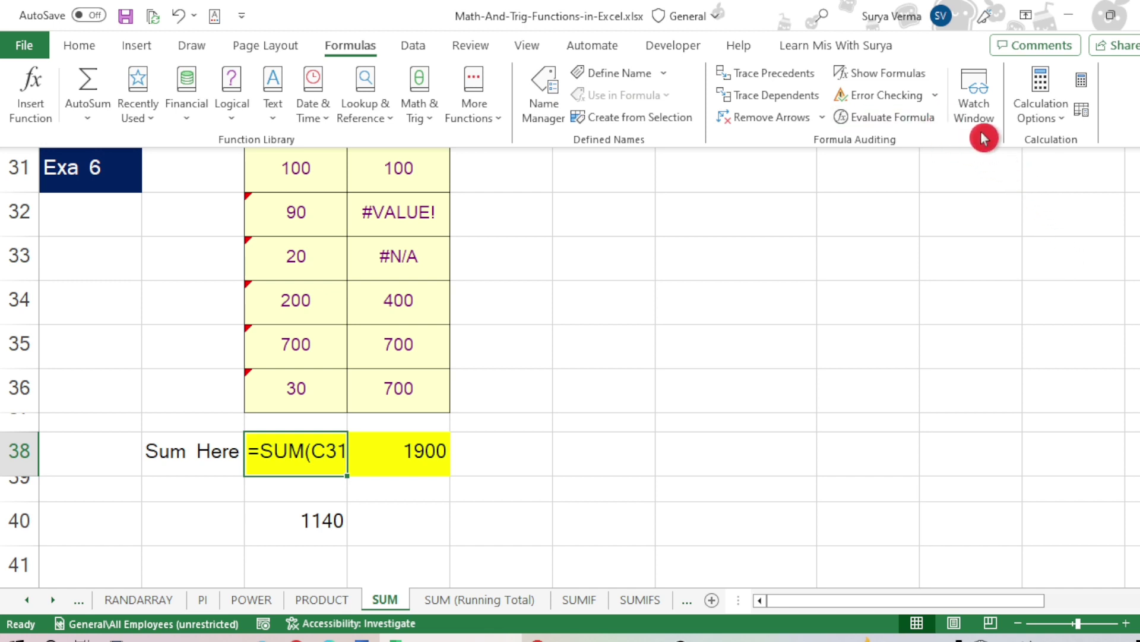
pyautogui.click(1059, 123)
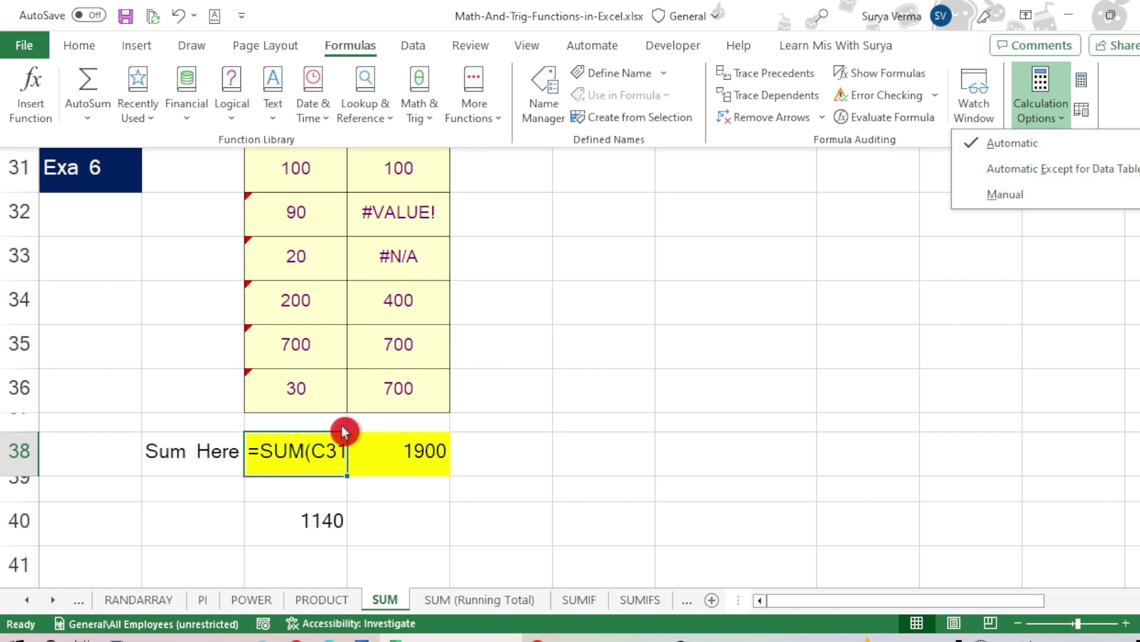
pyautogui.press('Escape')
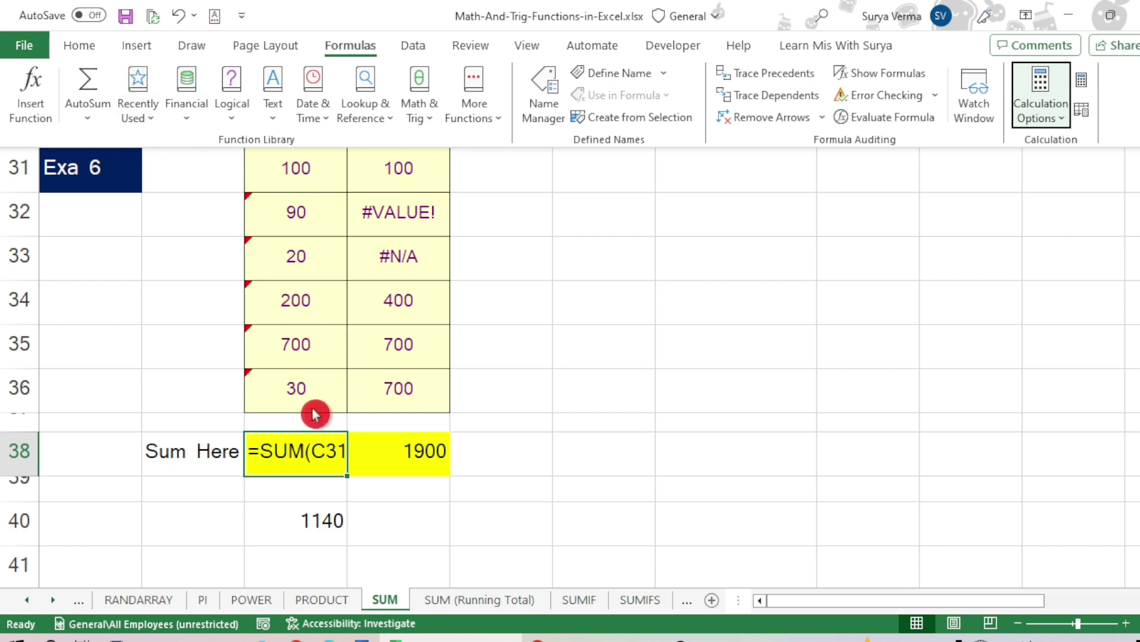
# Change the number format of C38 to General
pyautogui.click(314, 449)
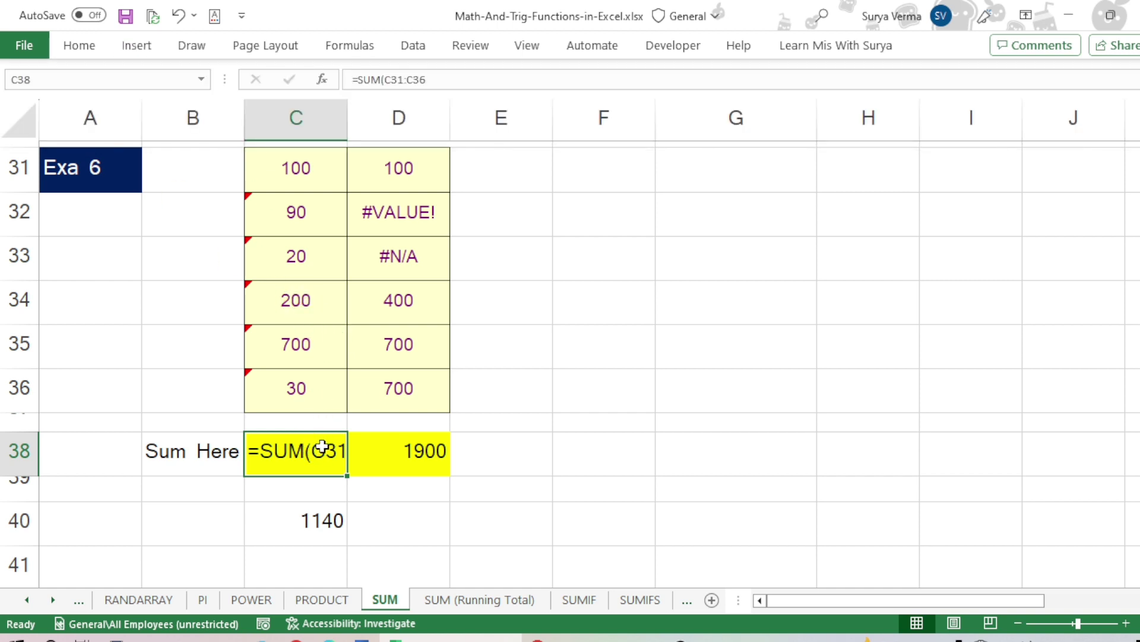
pyautogui.hotkey('ctrl', '1')
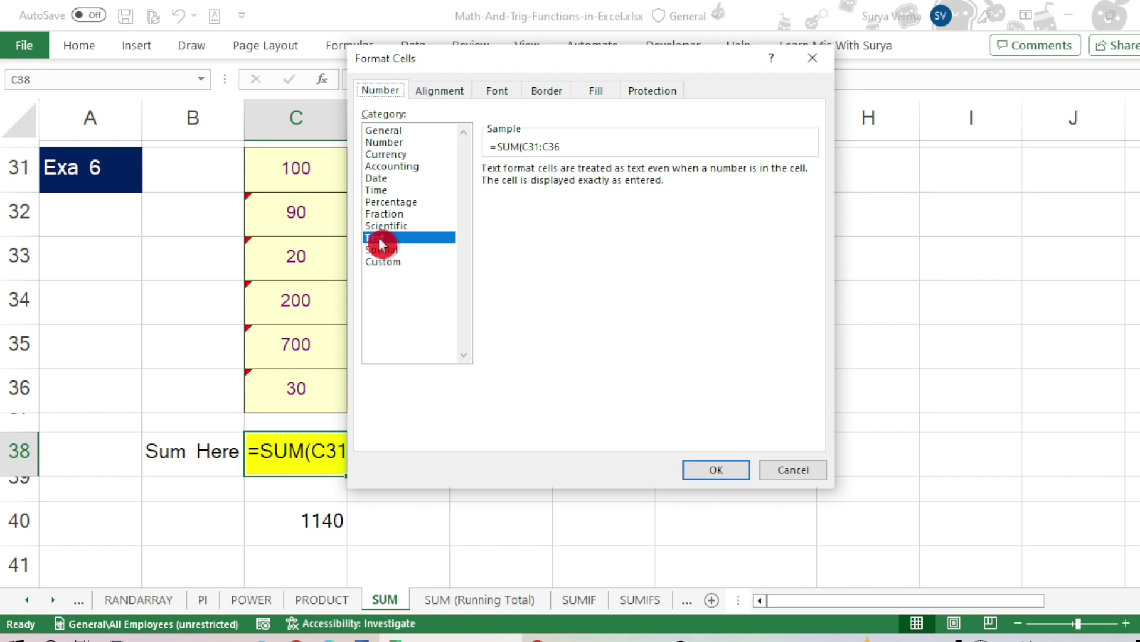
pyautogui.click(393, 130)
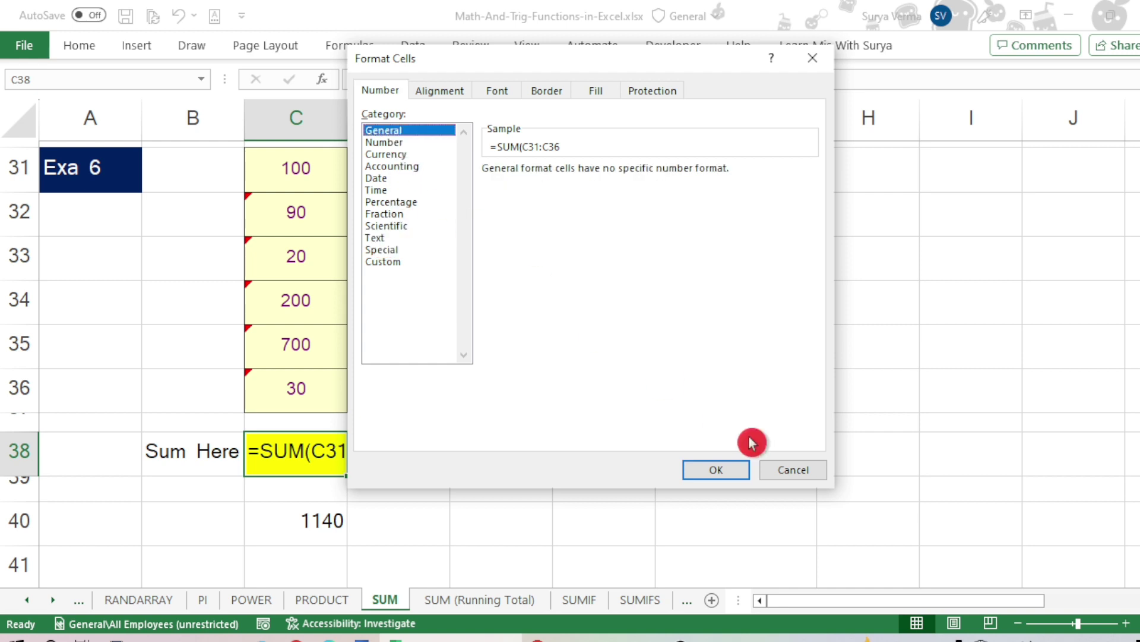
pyautogui.click(703, 470)
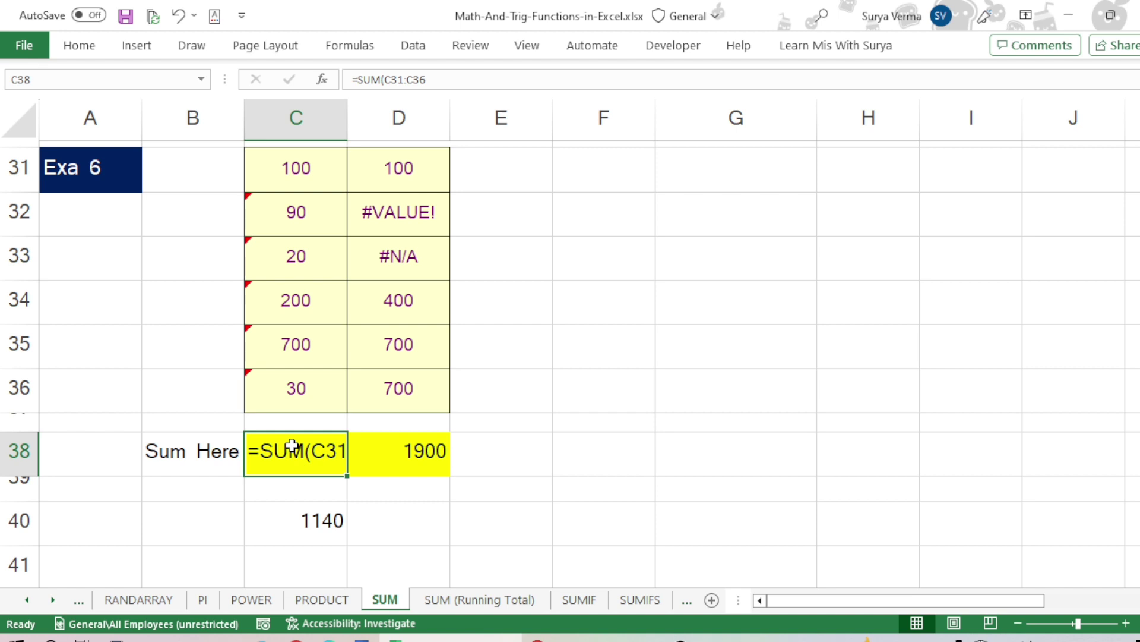
# Complete the formula in C38 as =SUM(C31:C36) and check it against the values in C31:C36
pyautogui.click(454, 82)
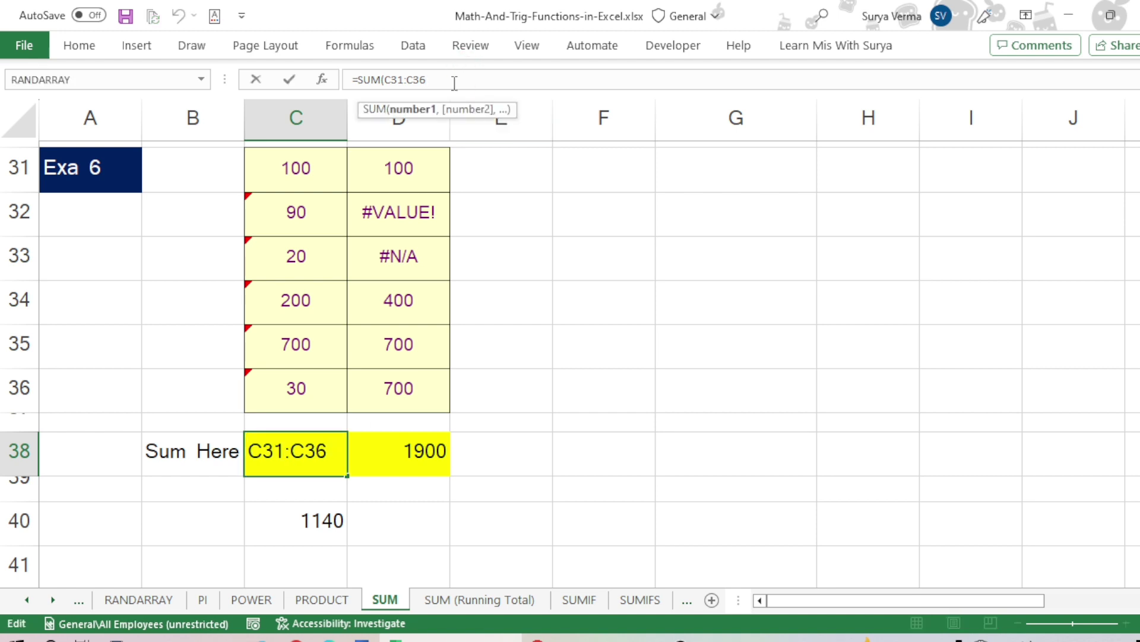
pyautogui.write(')')
pyautogui.press('Return')
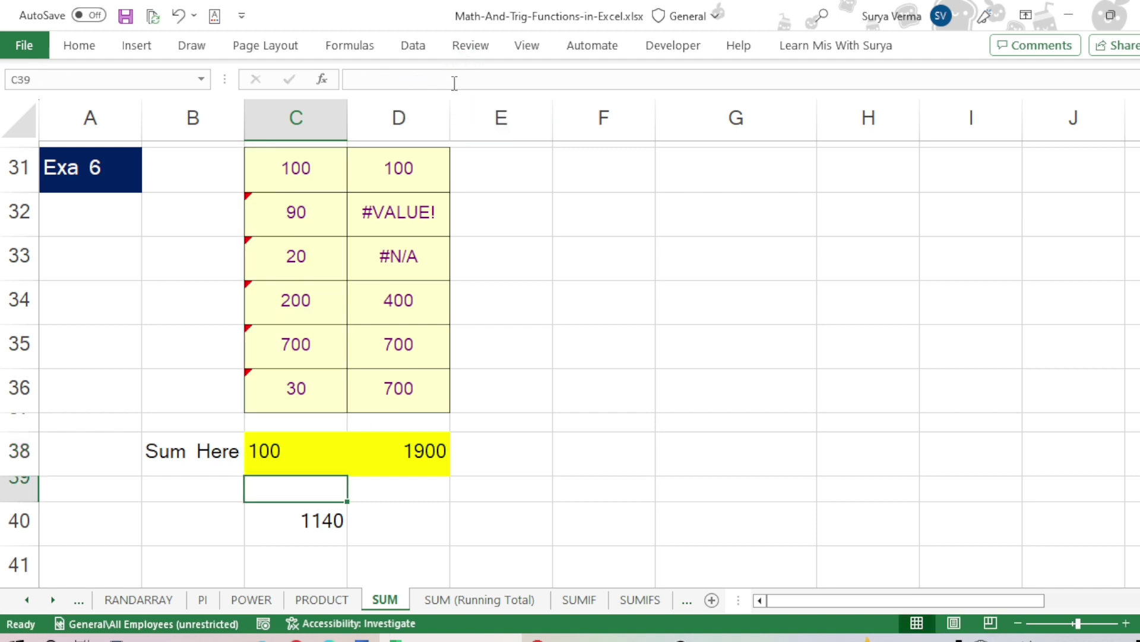
pyautogui.click(311, 453)
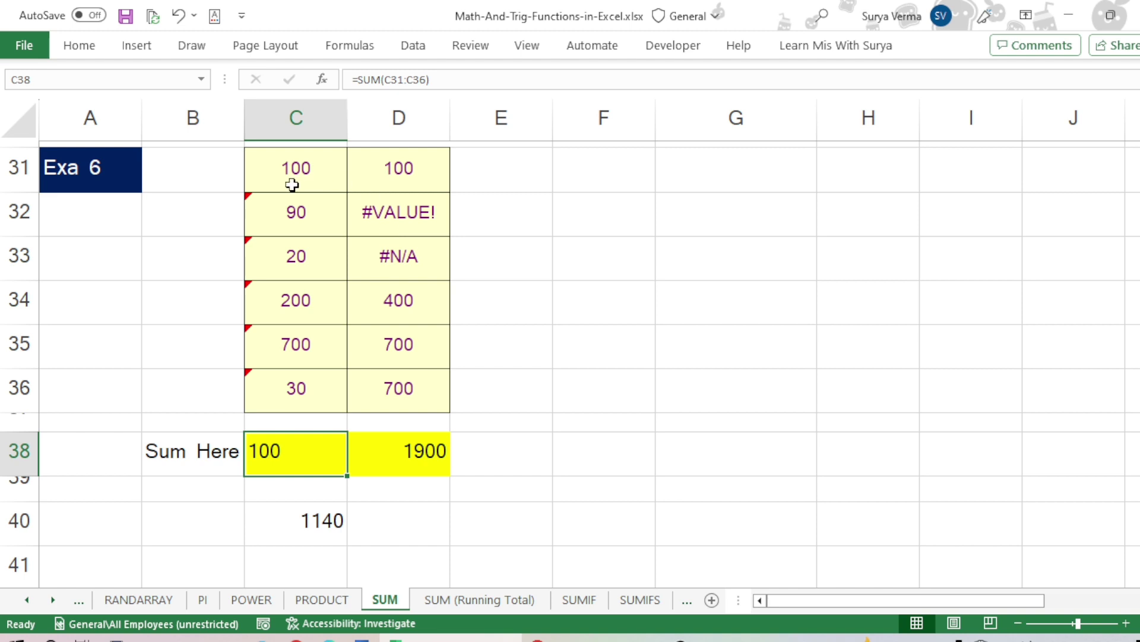
pyautogui.moveTo(291, 164); pyautogui.dragTo(283, 383)
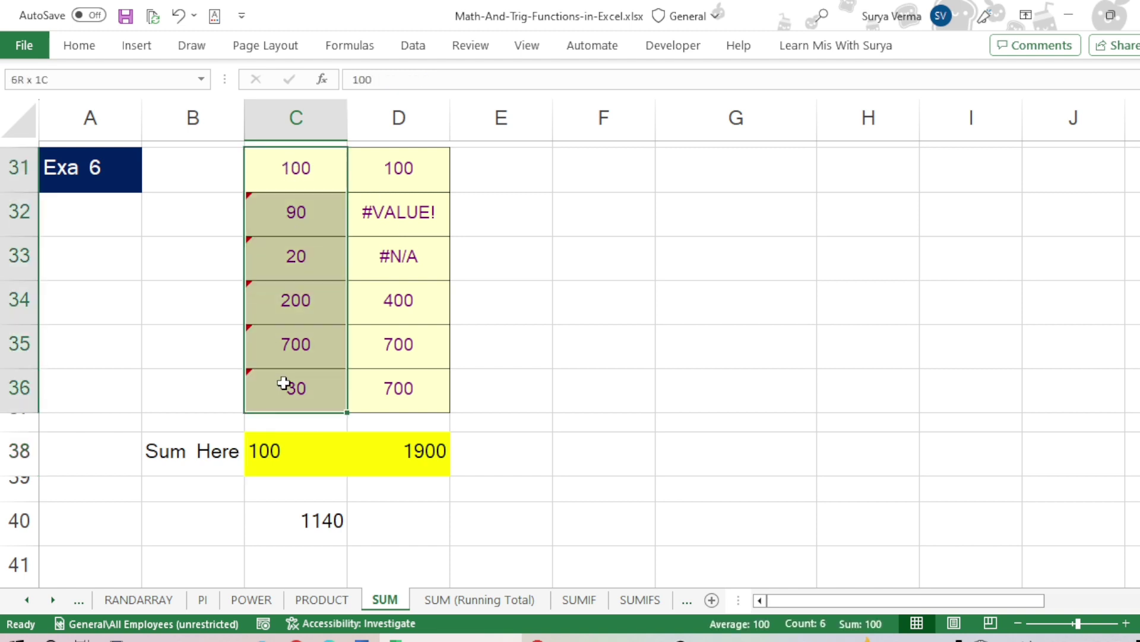
# Examine the text-formatted numbers in C31:C36 against the SUM total in C38
pyautogui.click(380, 332)
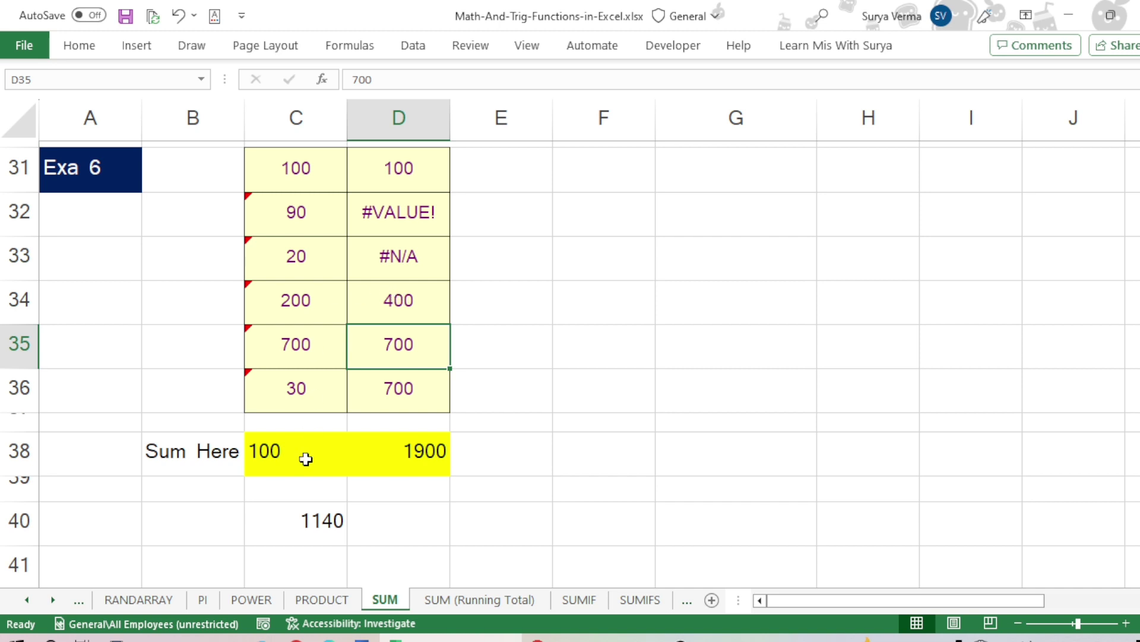
pyautogui.click(310, 175)
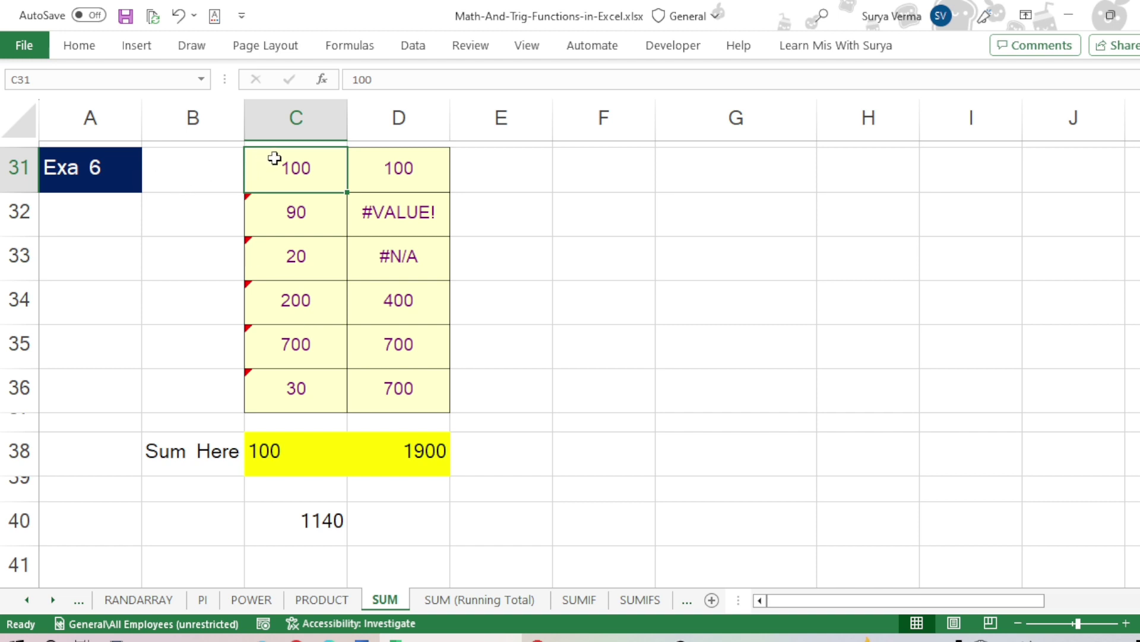
pyautogui.moveTo(274, 158); pyautogui.dragTo(259, 387)
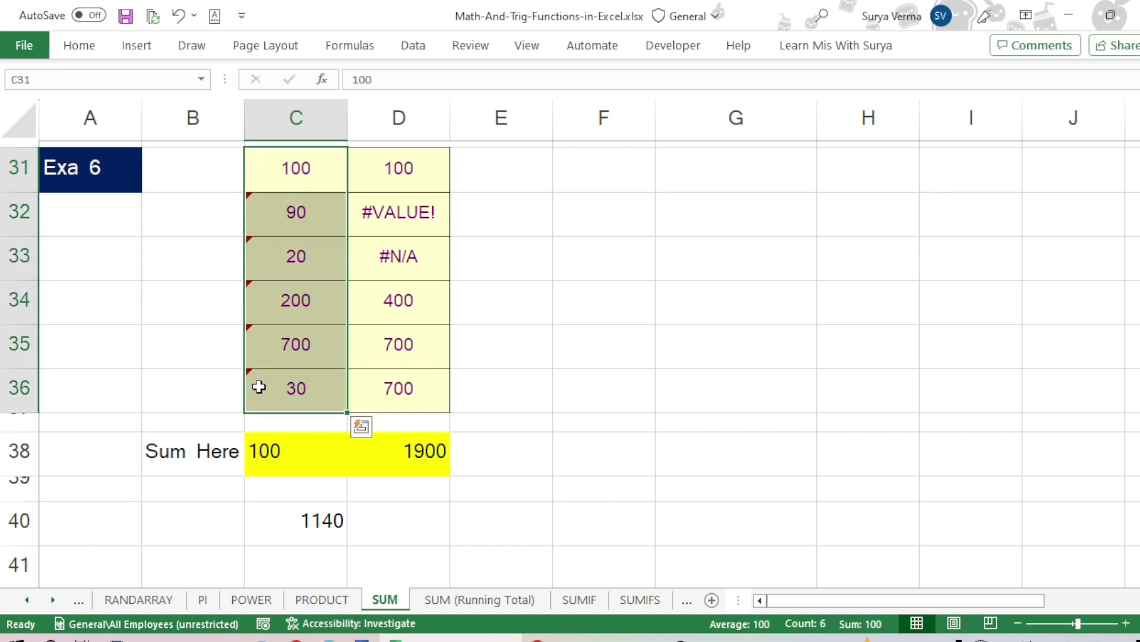
pyautogui.click(259, 387)
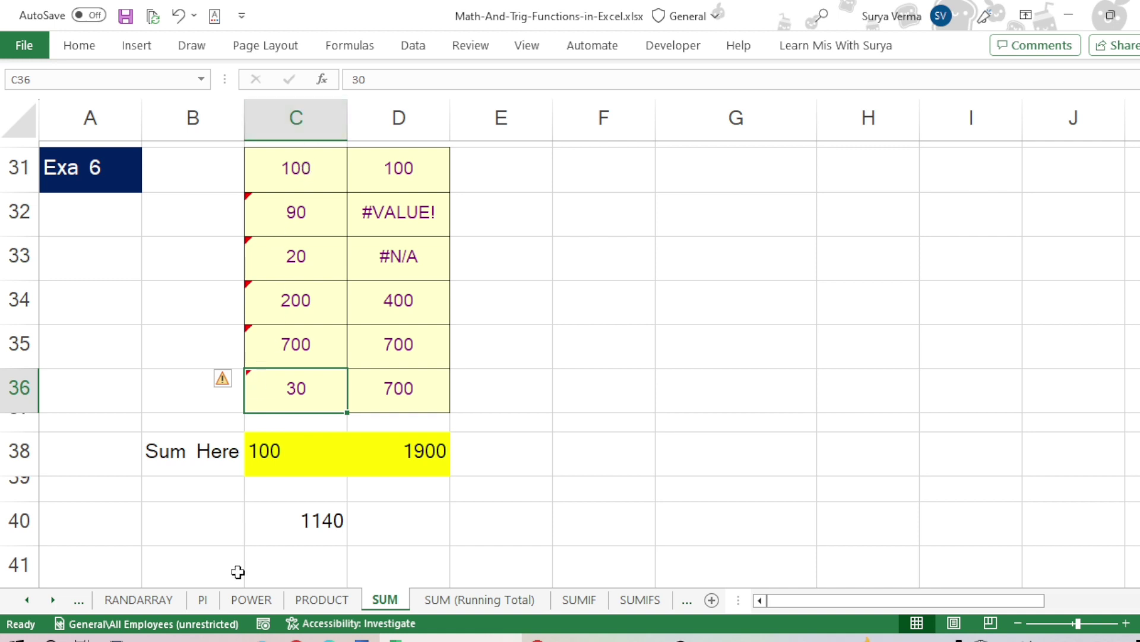
# Clear C40 and re-enter =SUM(--(C31:C36)) there as an array formula
pyautogui.click(281, 521)
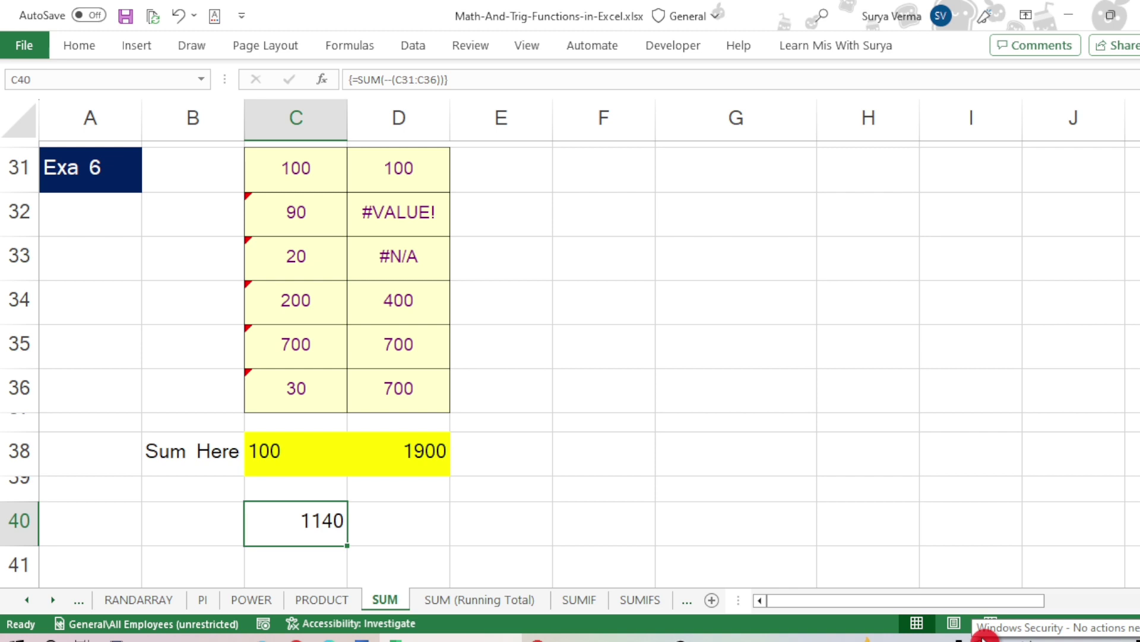
pyautogui.press('Delete')
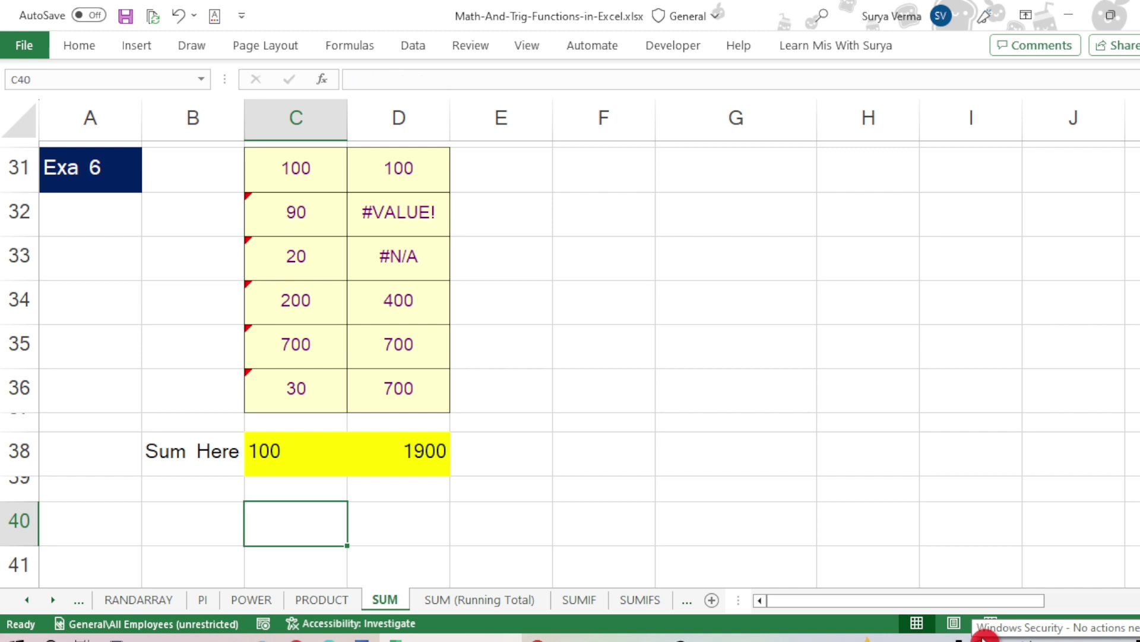
pyautogui.write('=')
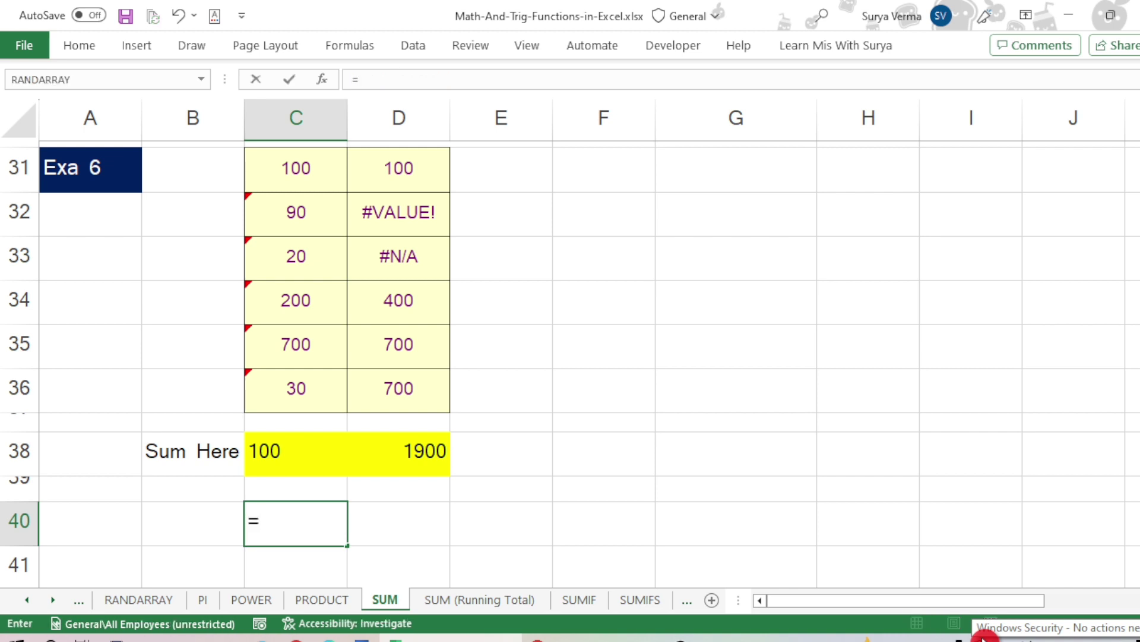
pyautogui.write('sum')
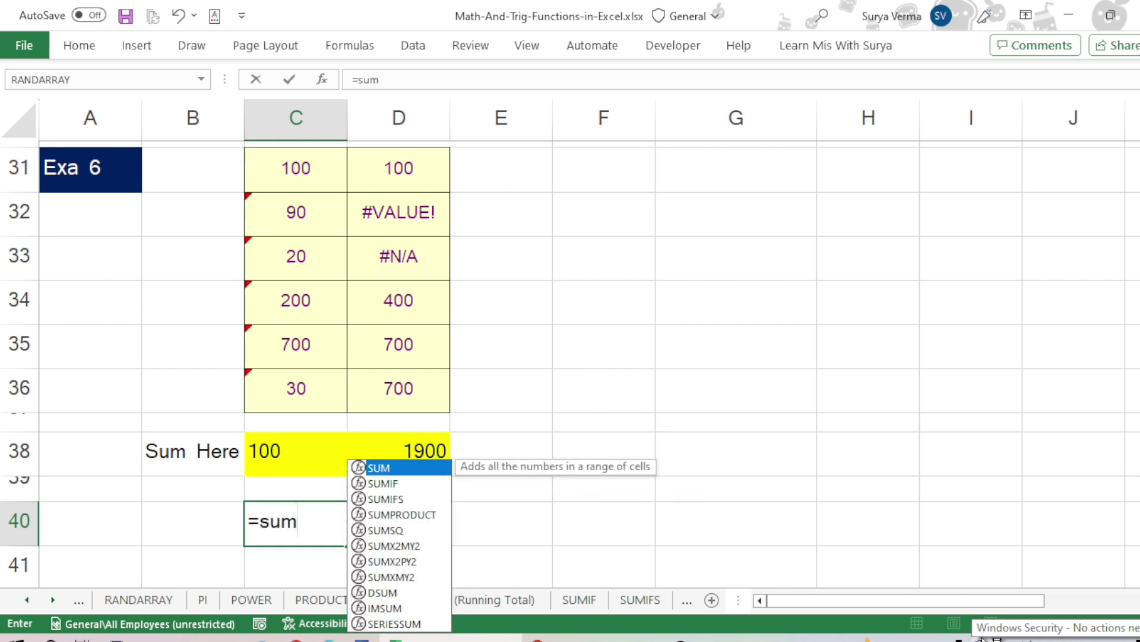
pyautogui.press('Tab')
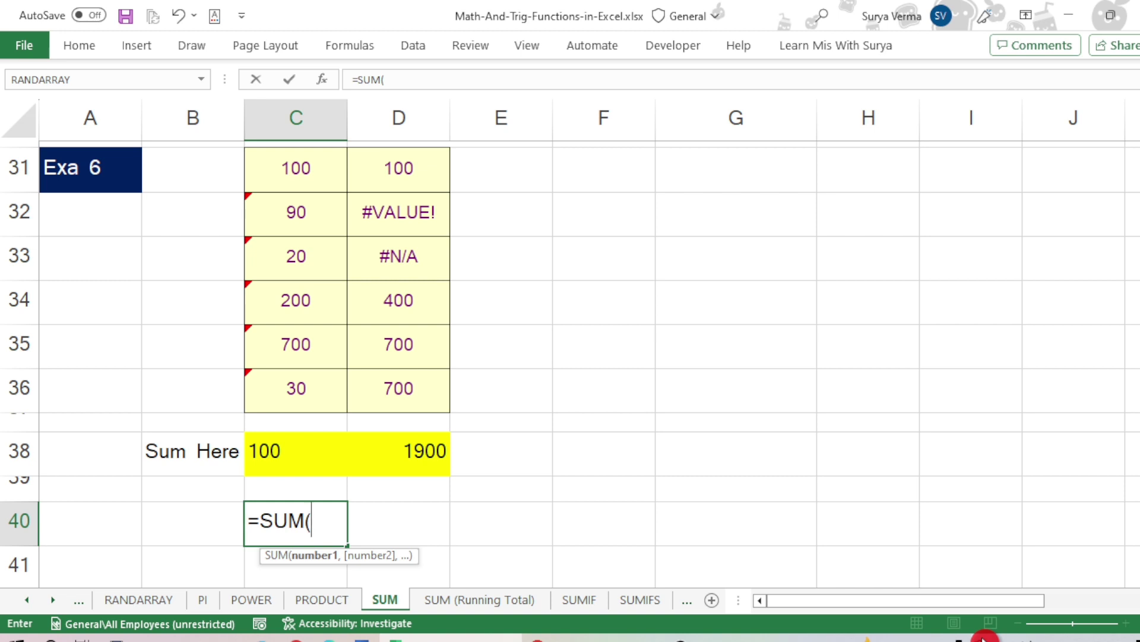
pyautogui.write('--(')
pyautogui.moveTo(309, 168); pyautogui.dragTo(311, 375)
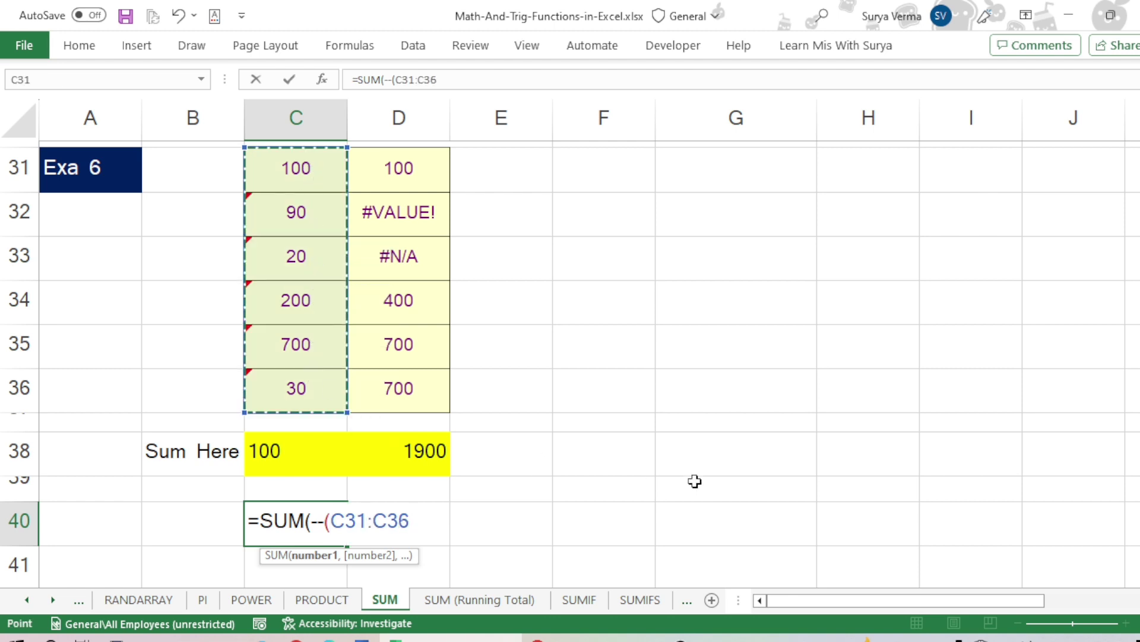
pyautogui.write(')')
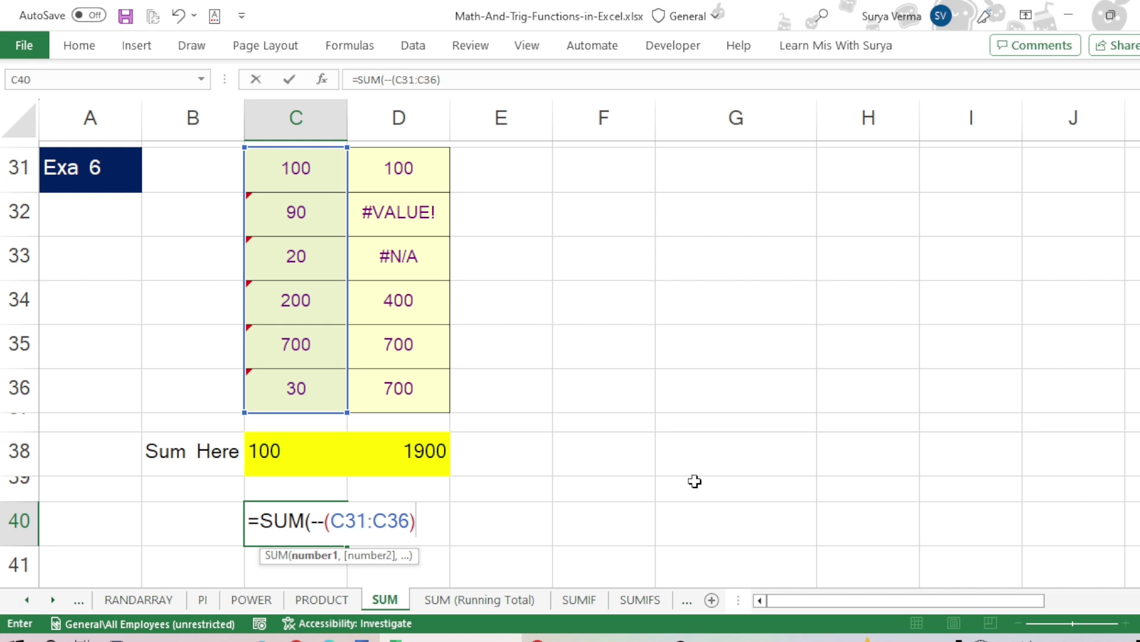
pyautogui.write(')')
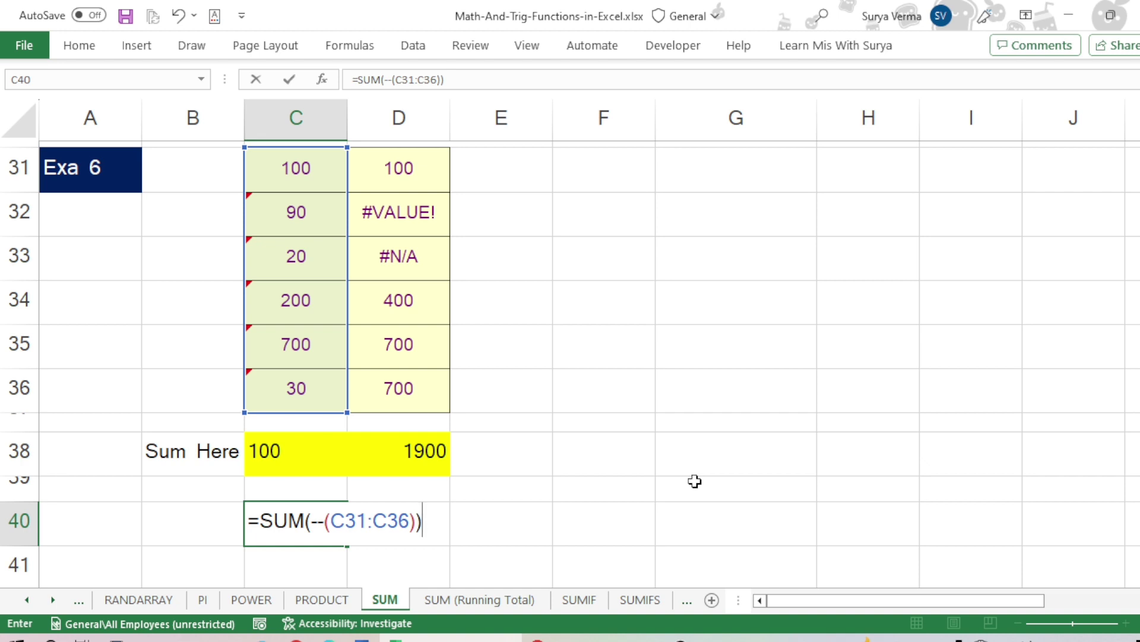
pyautogui.hotkey('ctrl', 'shift', 'Return')
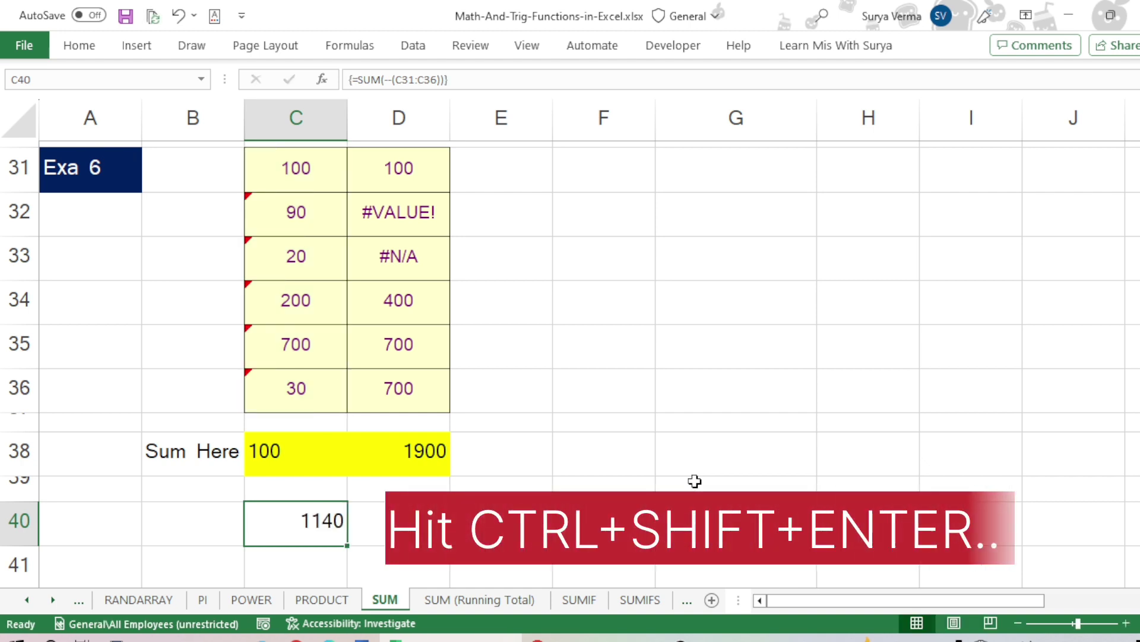
# Label the array formula with "CNTRL+SHIFT+Enter" in A40 and save the workbook
pyautogui.click(95, 521)
pyautogui.write('CN')
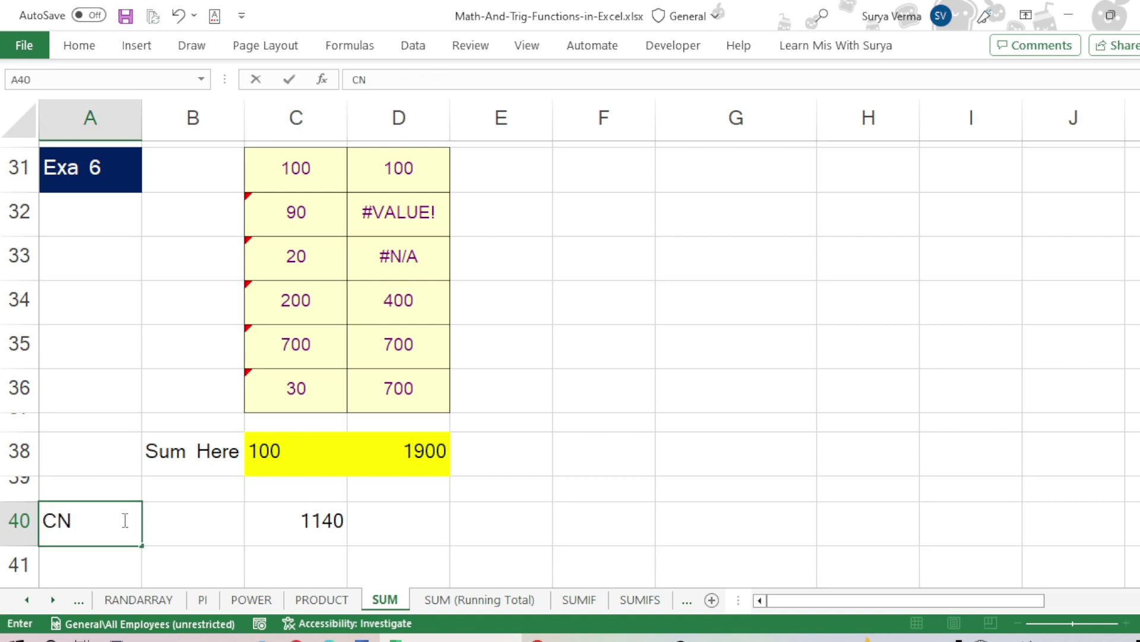
pyautogui.write('TRL+SHIFT')
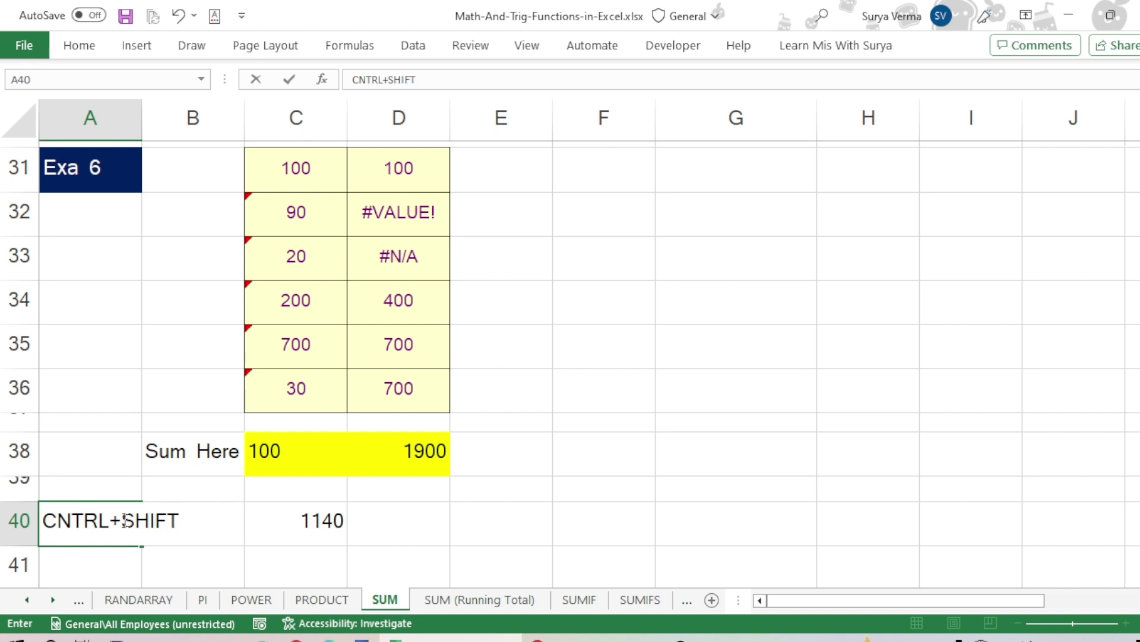
pyautogui.write('+Enter')
pyautogui.press('Return')
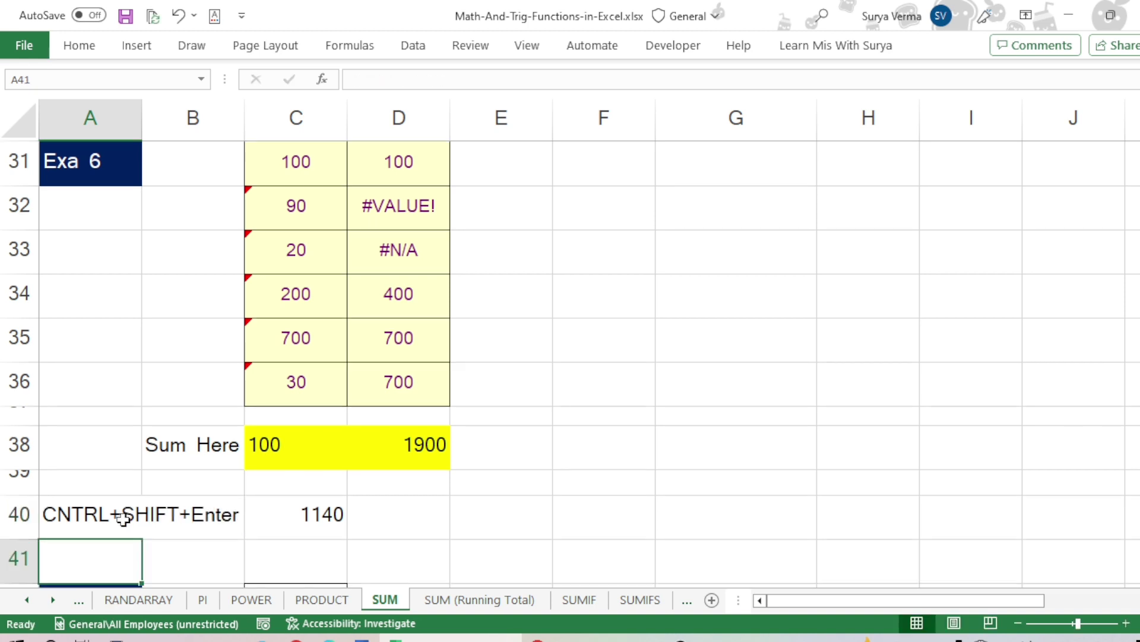
pyautogui.click(337, 513)
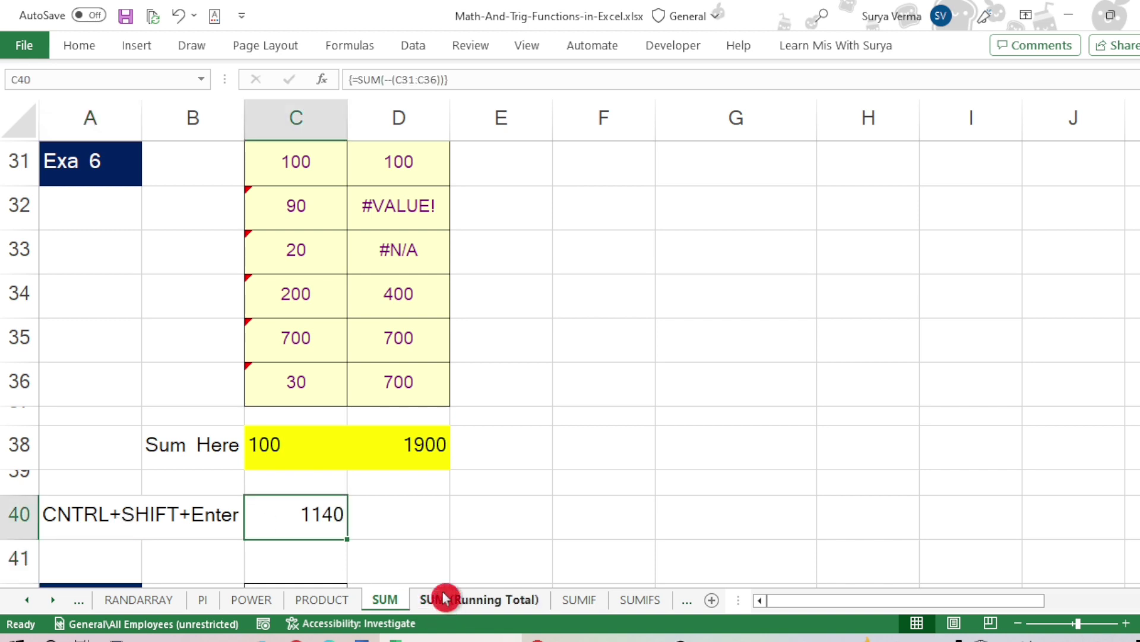
pyautogui.hotkey('ctrl', 's')
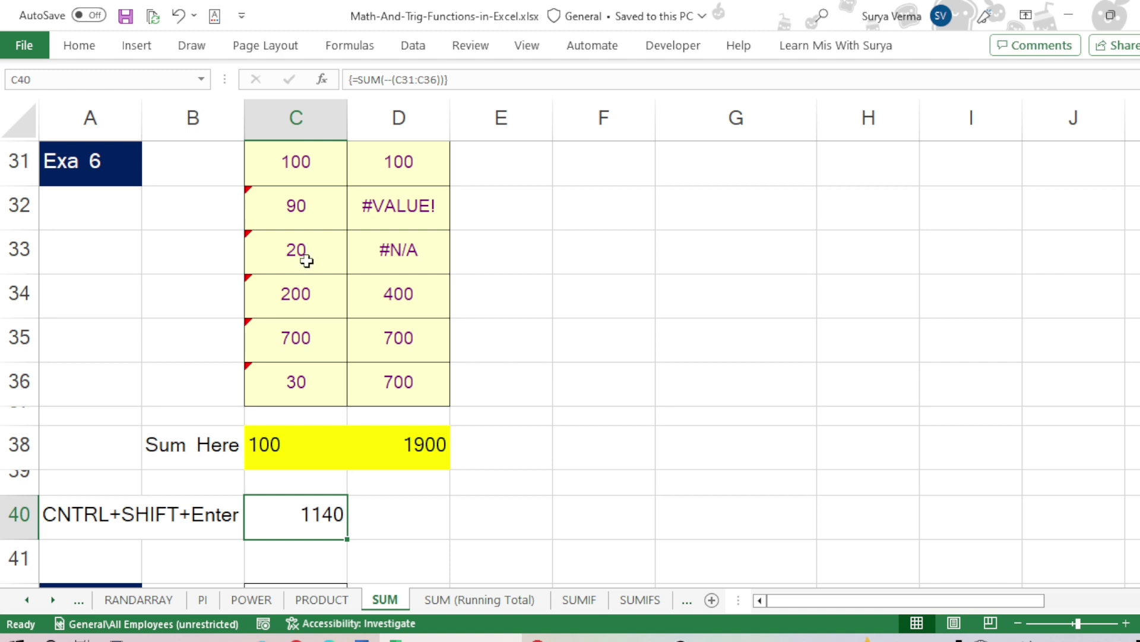
# Compare the formulas in C38 and C40, and examine the values in D31:D36 with the formula in D38
pyautogui.scroll(2, 308, 270)
pyautogui.scroll(-2, 312, 312)
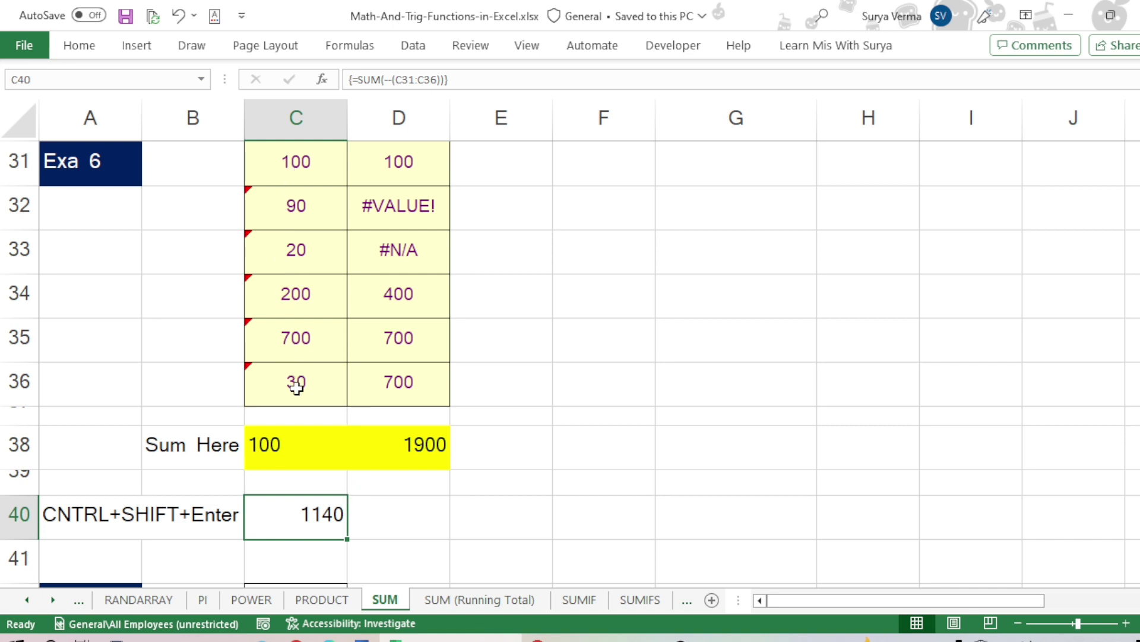
pyautogui.click(279, 448)
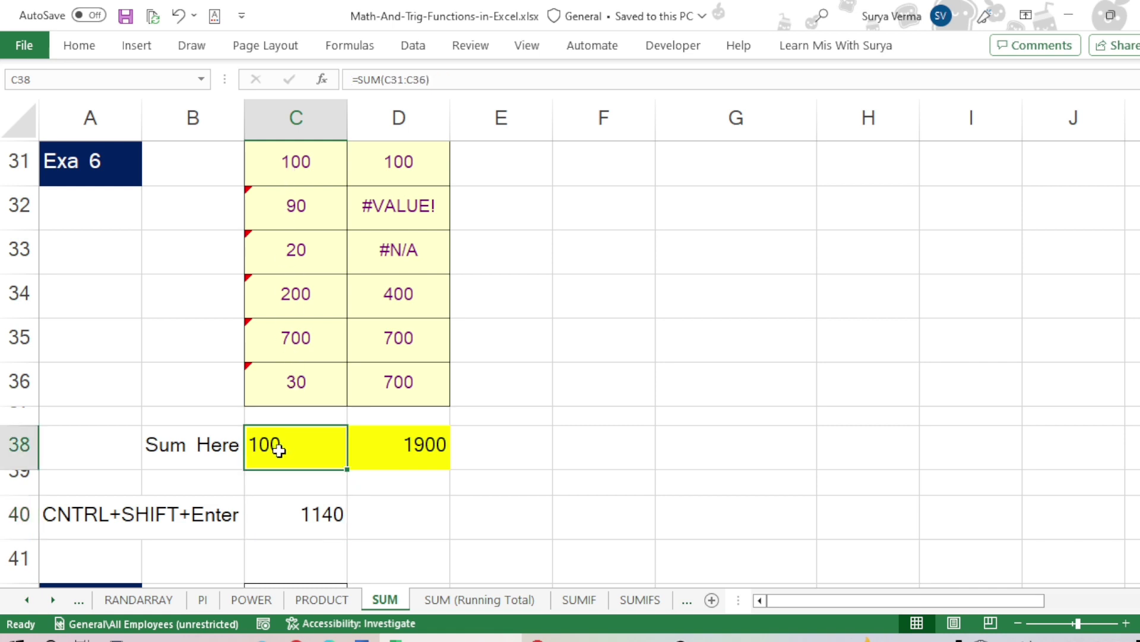
pyautogui.click(284, 519)
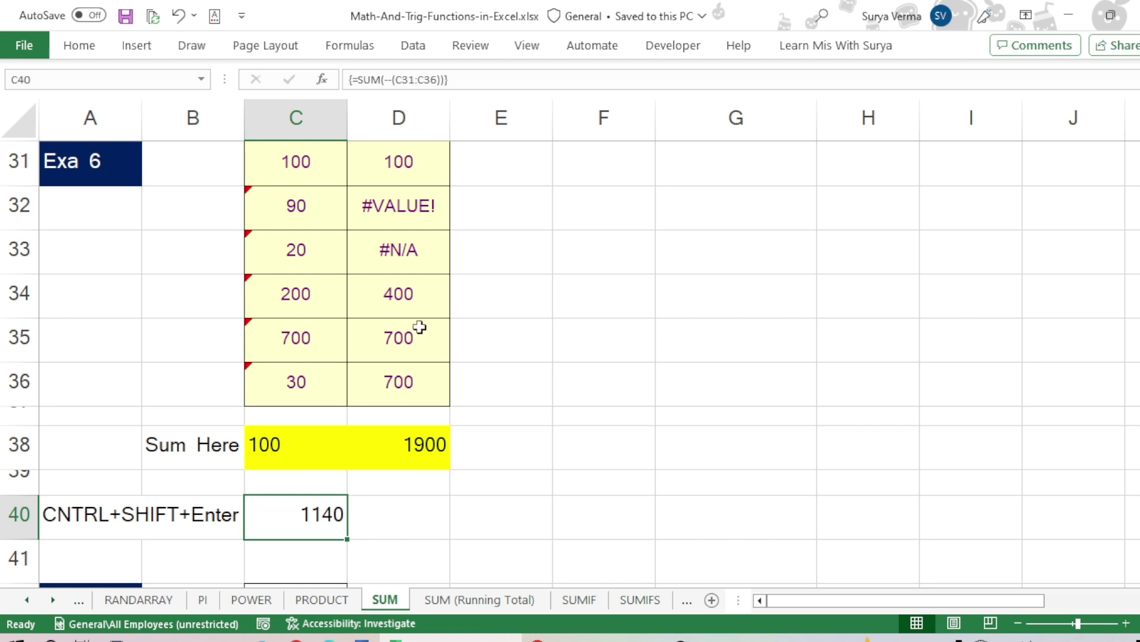
pyautogui.click(386, 167)
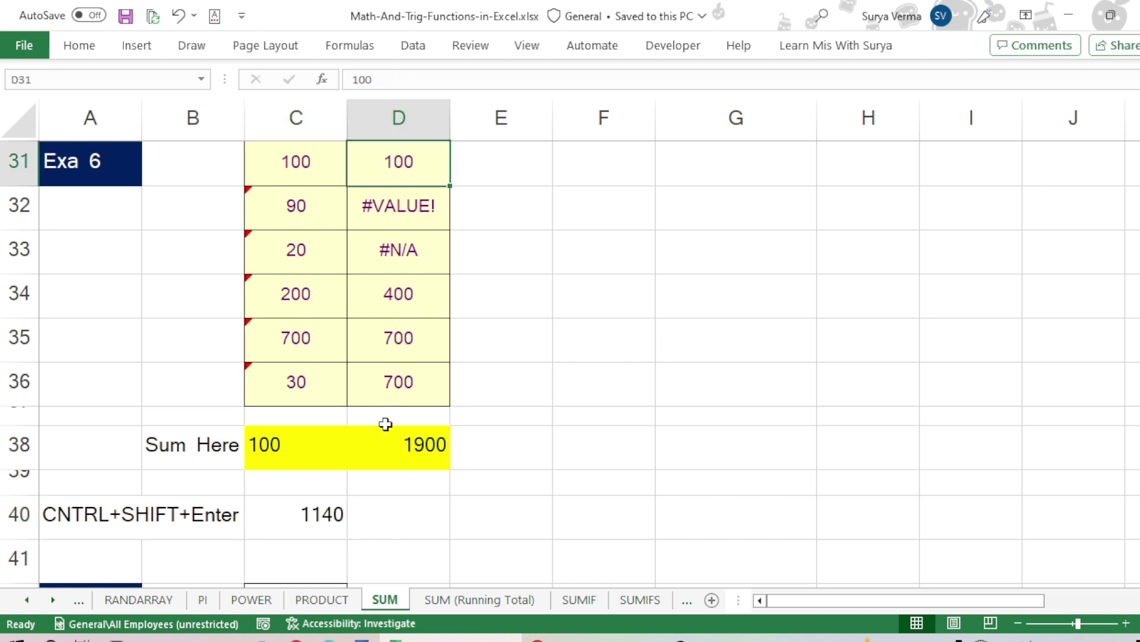
pyautogui.click(398, 222)
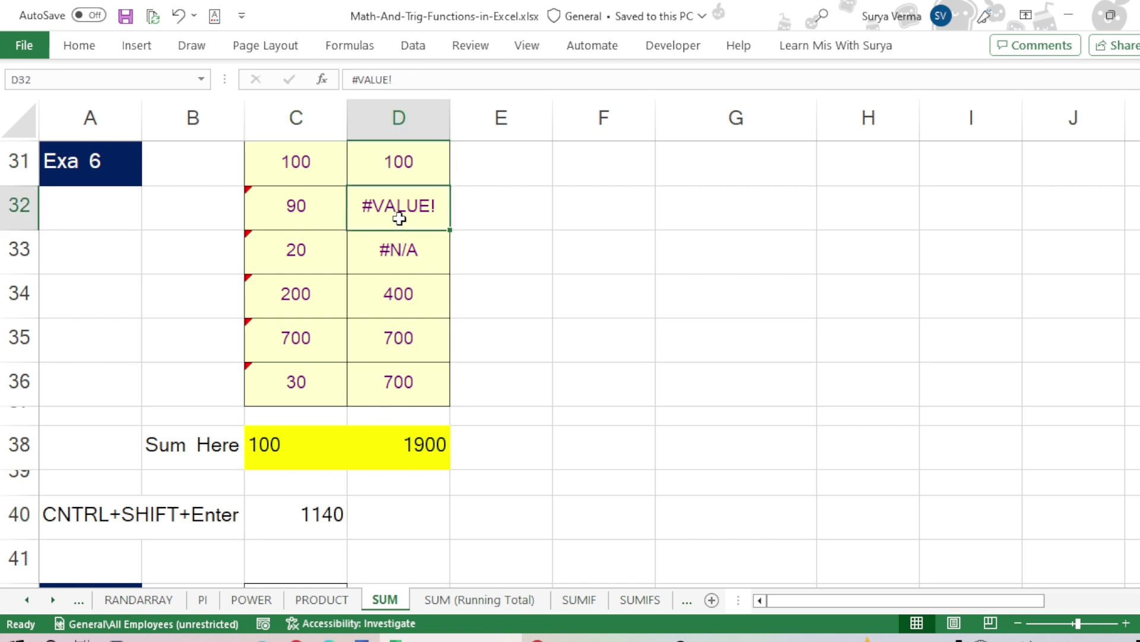
pyautogui.click(396, 252)
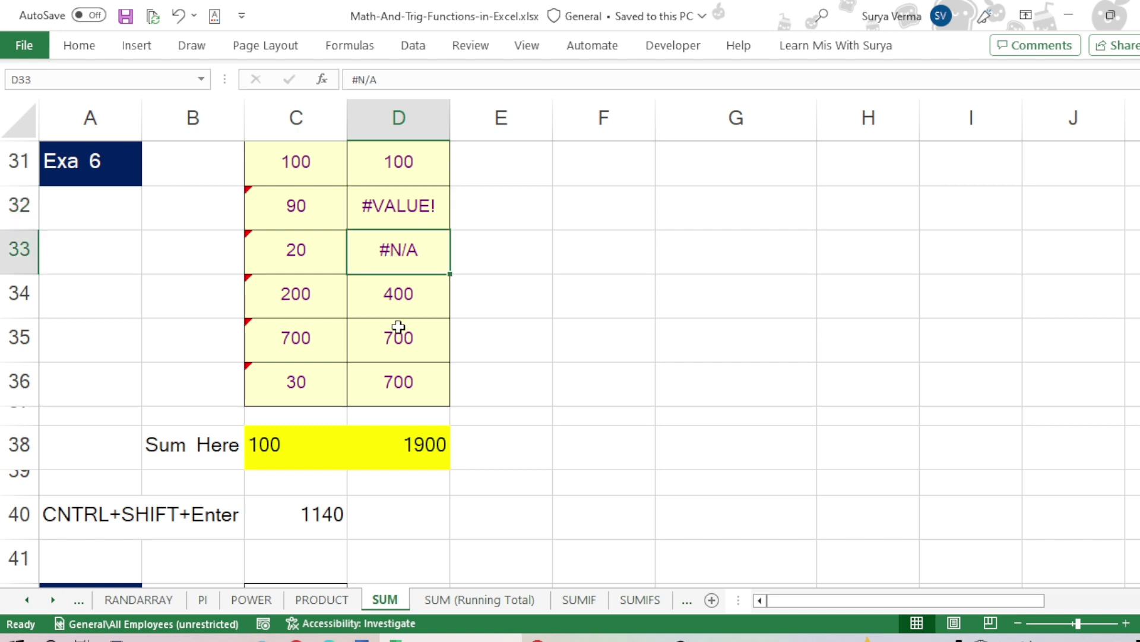
pyautogui.click(400, 302)
pyautogui.click(398, 341)
pyautogui.click(396, 382)
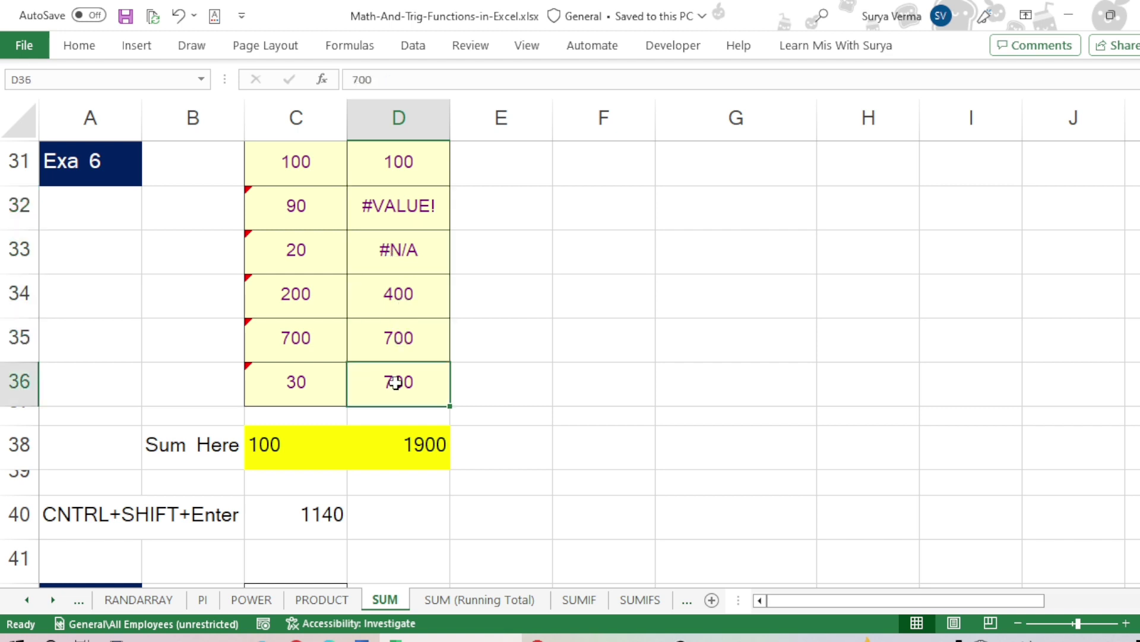
pyautogui.moveTo(382, 166); pyautogui.dragTo(398, 368)
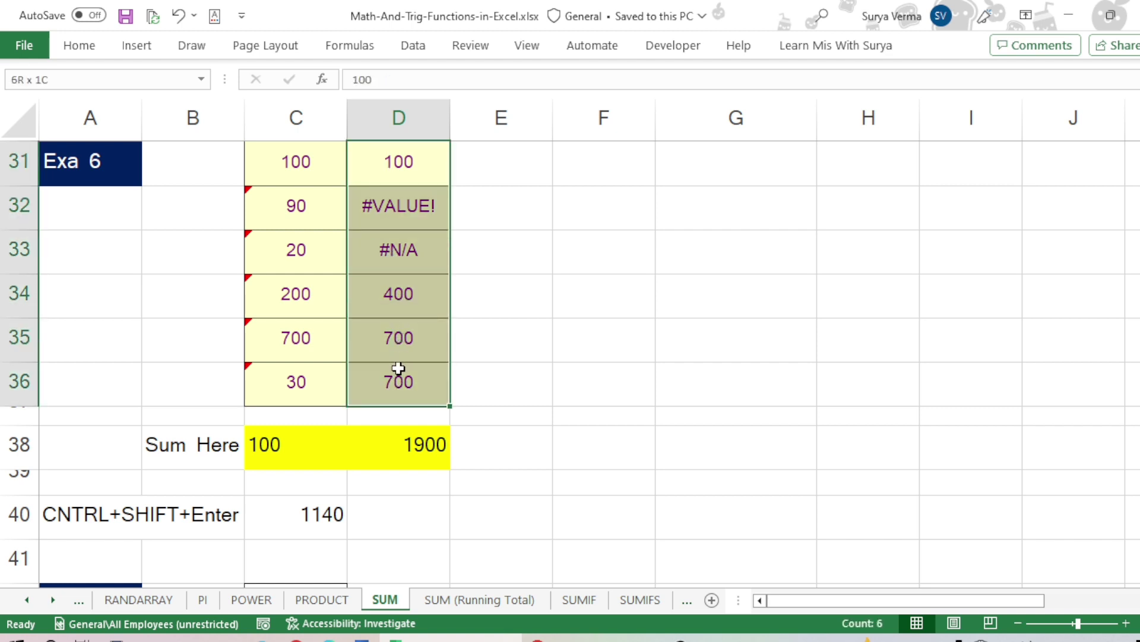
pyautogui.click(398, 370)
pyautogui.click(415, 440)
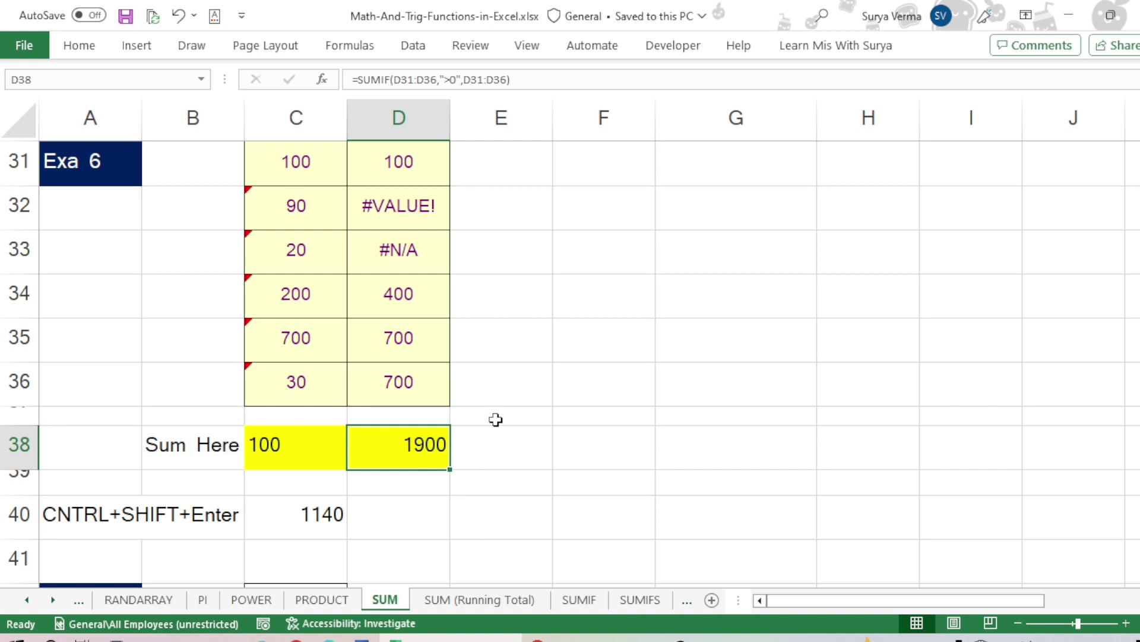
# Enter =SUM(D31:D36) in E36 to total the column that contains error values
pyautogui.click(427, 385)
pyautogui.click(526, 379)
pyautogui.write('=sum')
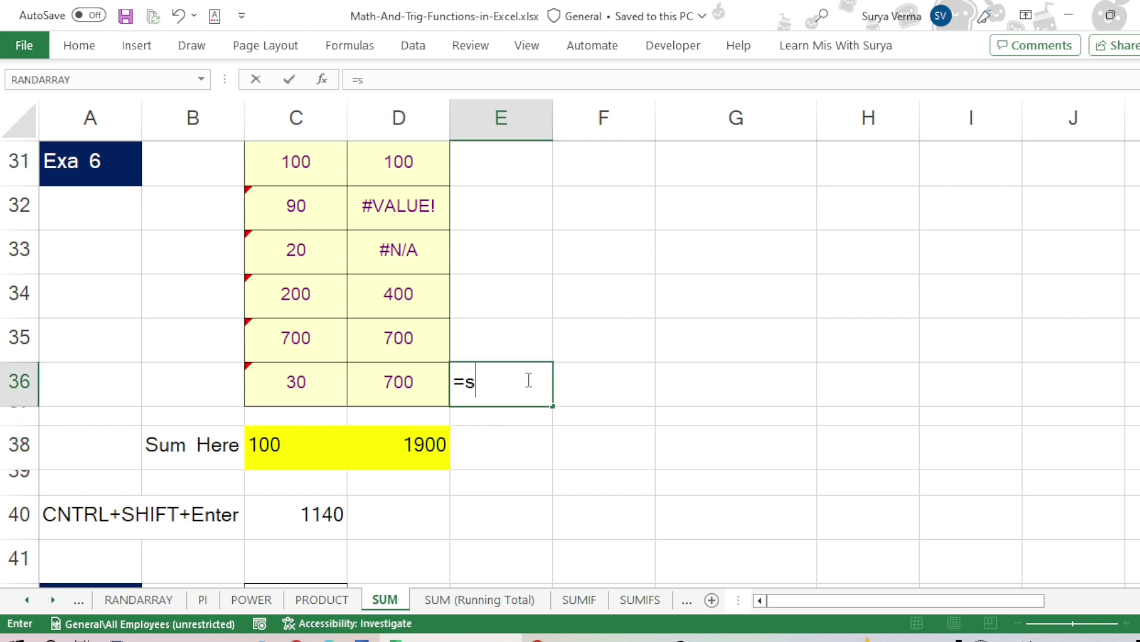
pyautogui.press('Tab')
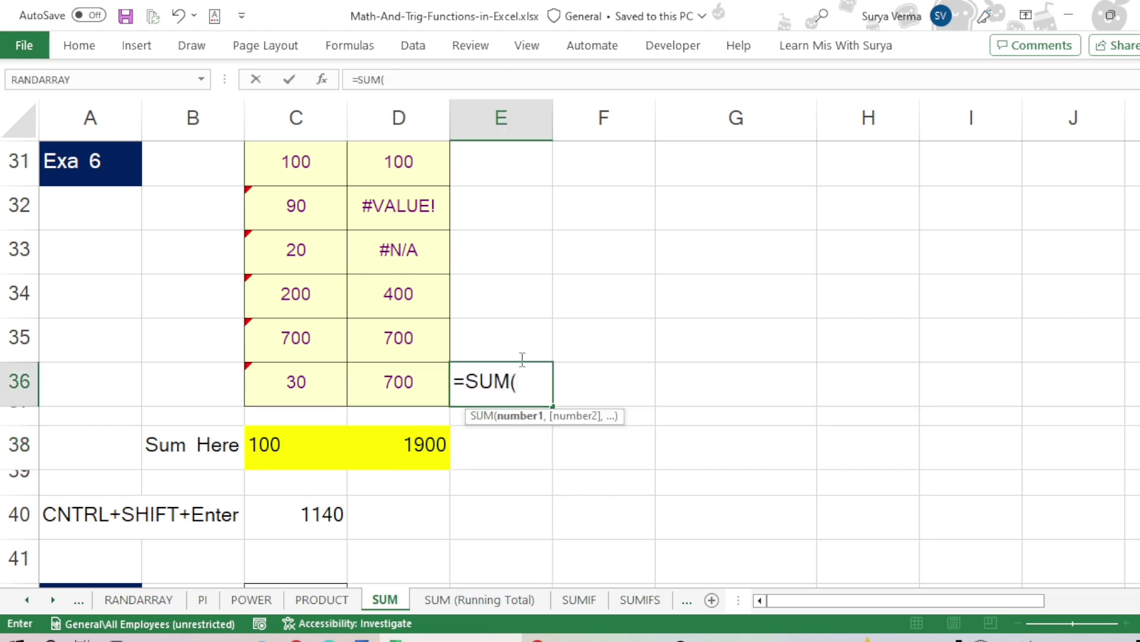
pyautogui.click(405, 161)
pyautogui.hotkey('shift', 'Down')
pyautogui.hotkey('shift', 'Down')
pyautogui.hotkey('shift', 'Down')
pyautogui.hotkey('shift', 'Down')
pyautogui.hotkey('shift', 'Down')
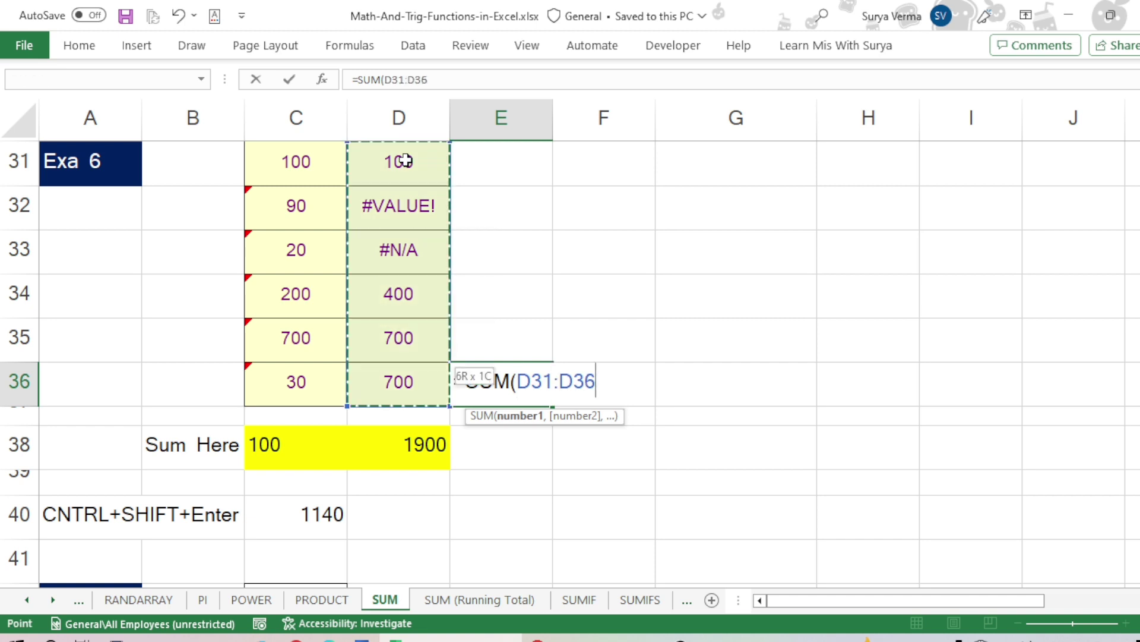
pyautogui.write(')')
pyautogui.press('Return')
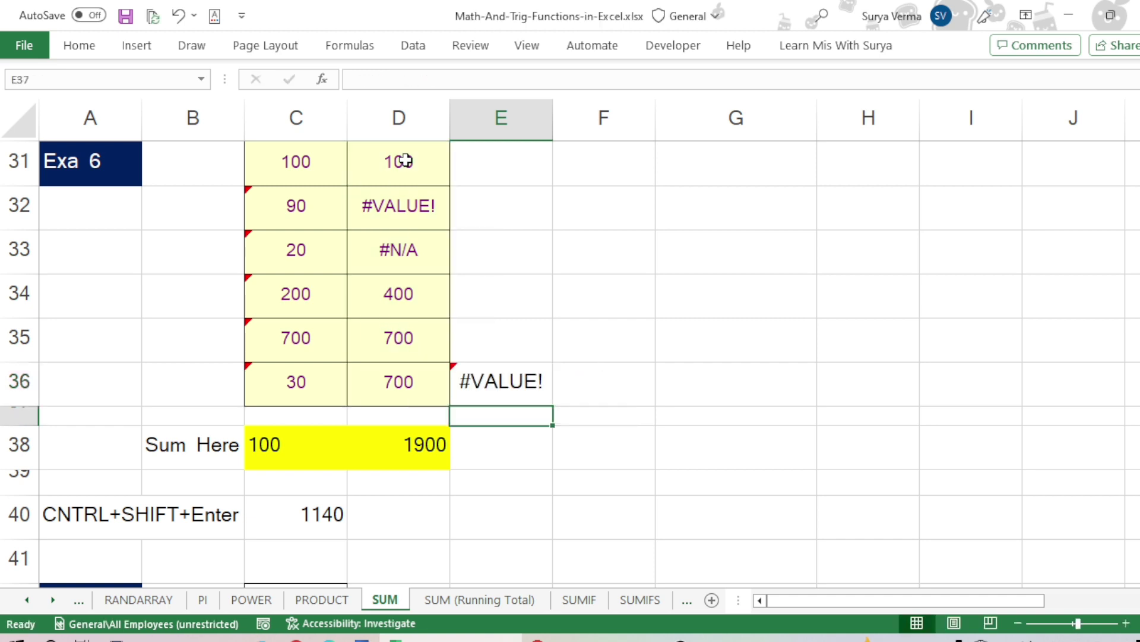
pyautogui.press('Up')
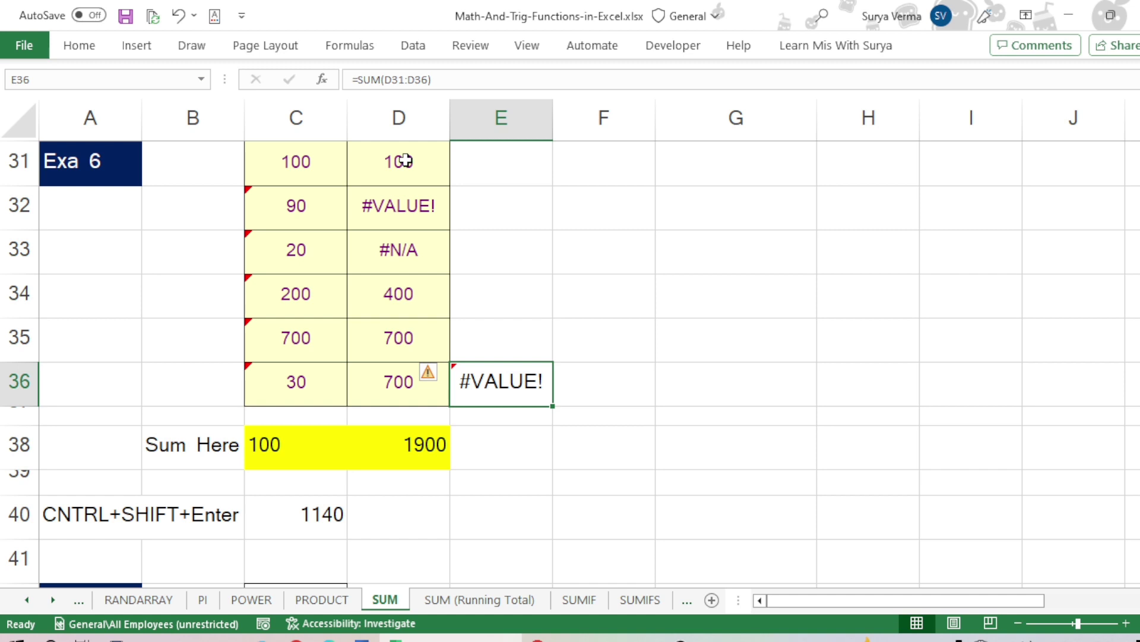
# Examine the error cells D32 and D33 in relation to the SUM formula in E36
pyautogui.moveTo(399, 207); pyautogui.dragTo(396, 247)
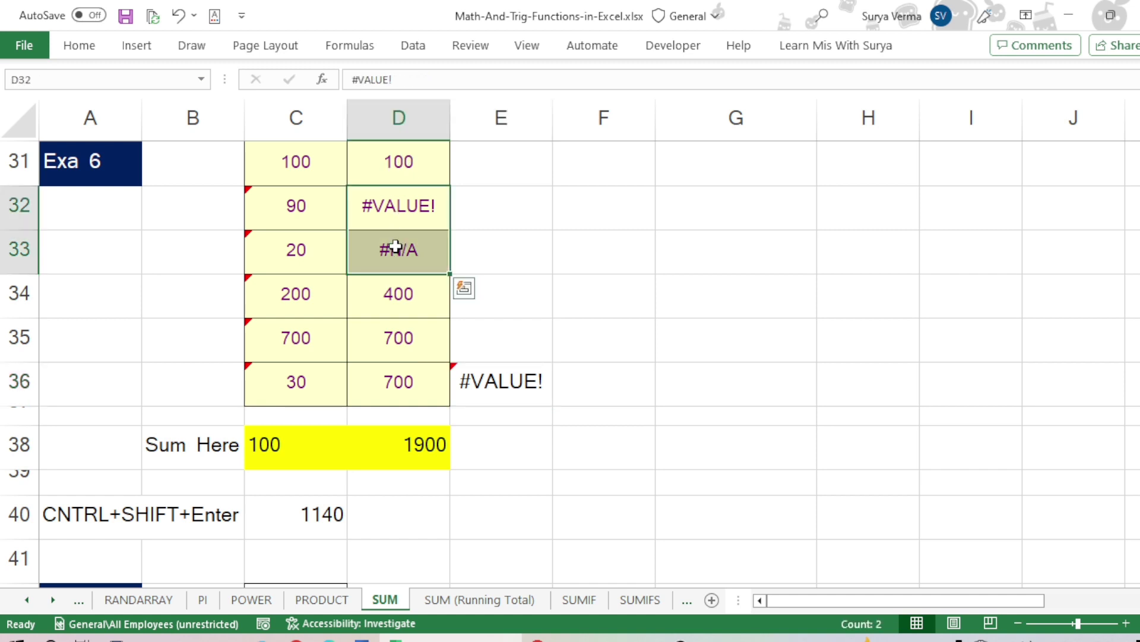
pyautogui.click(399, 208)
pyautogui.click(398, 251)
pyautogui.click(390, 210)
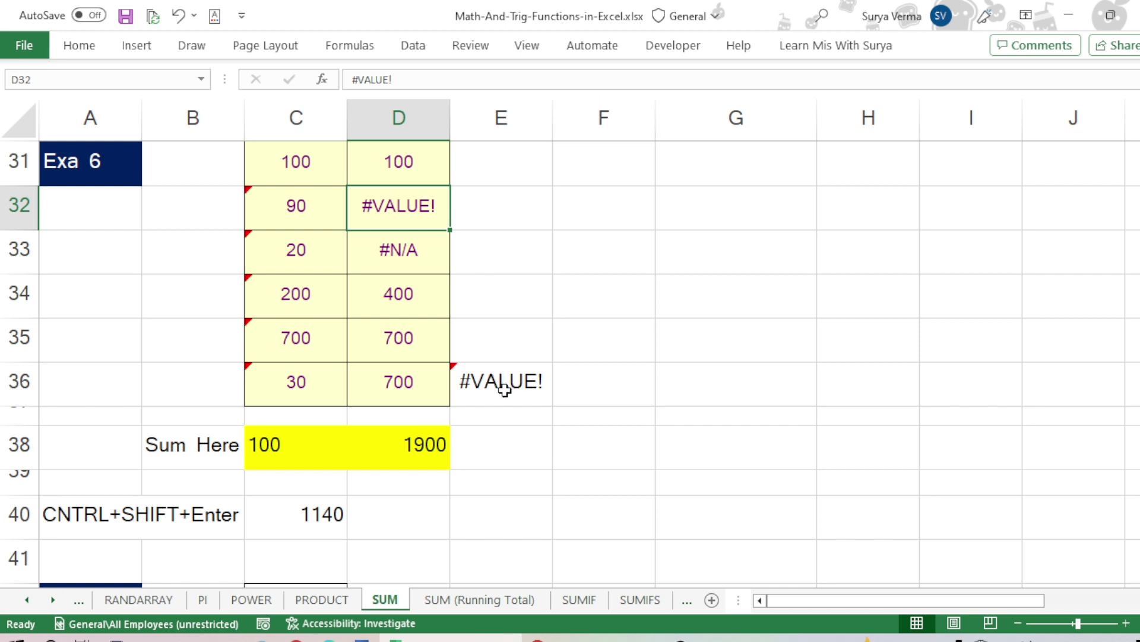
pyautogui.click(505, 387)
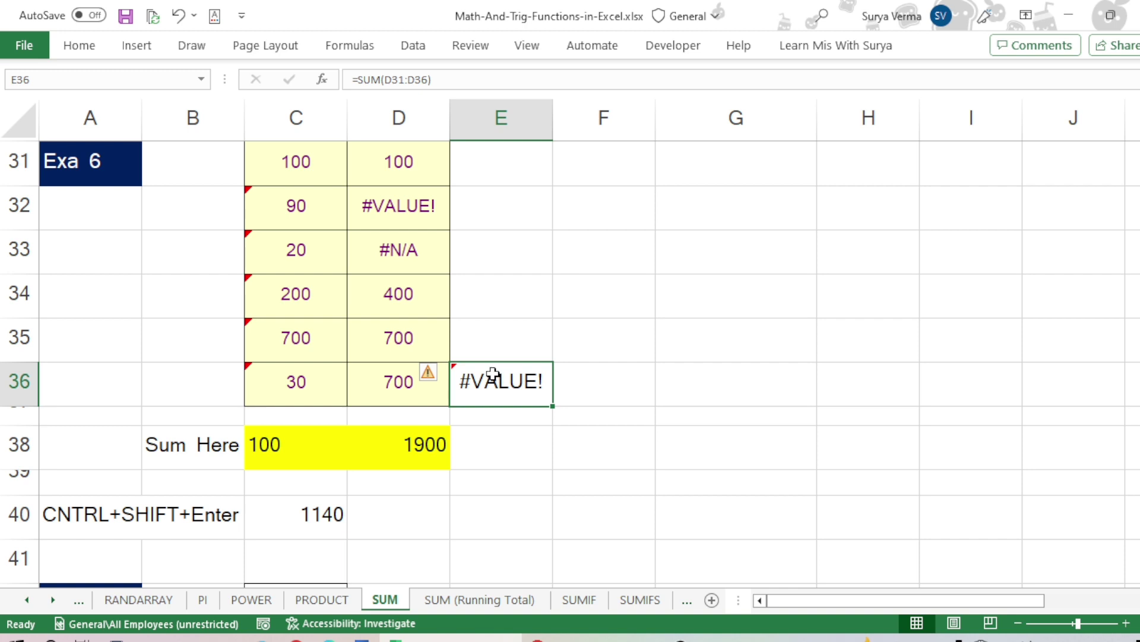
# Clear the trial SUM formula from E36 and the existing SUMIF formula from D38
pyautogui.press('Delete')
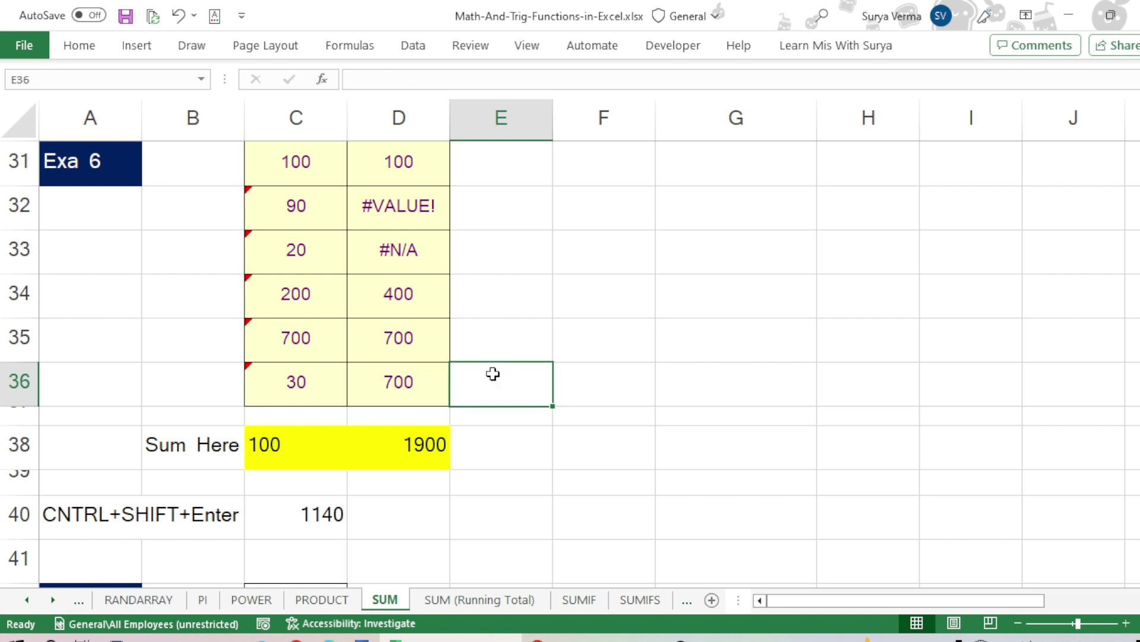
pyautogui.click(411, 446)
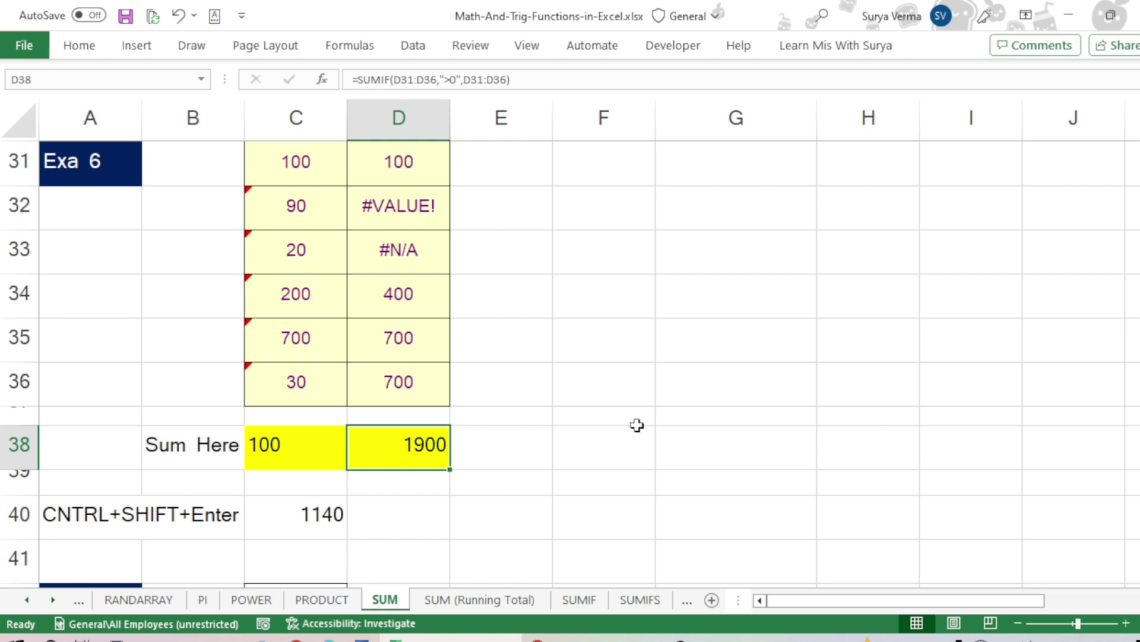
pyautogui.press('Delete')
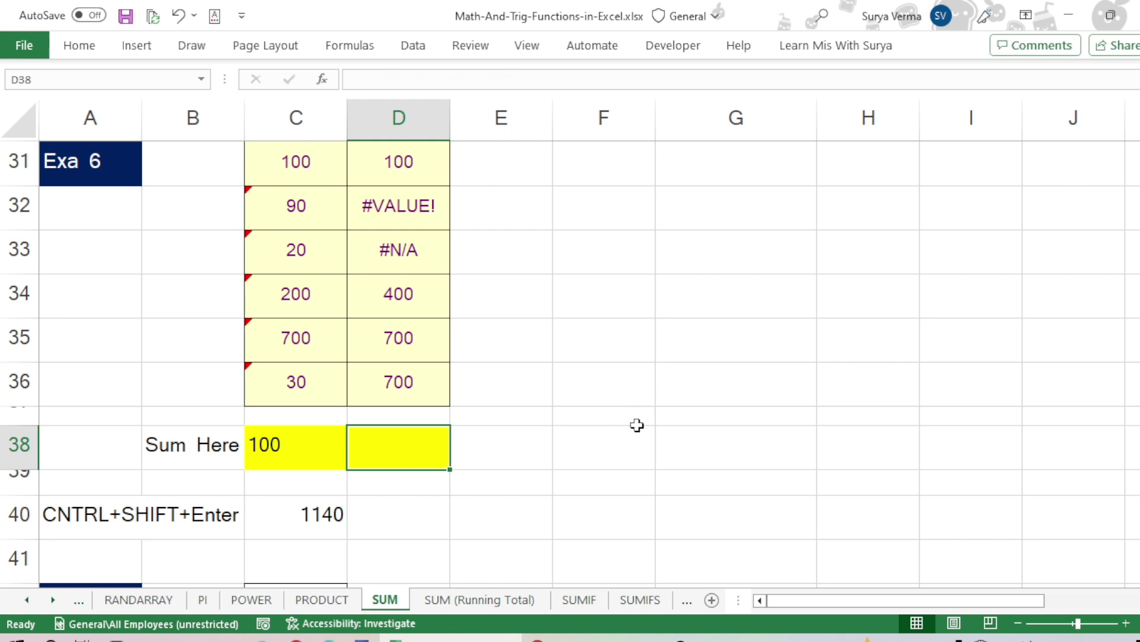
# Begin a SUMIF formula in D38 with the range D31:D36 and the criterion ">=0"
pyautogui.write('=su')
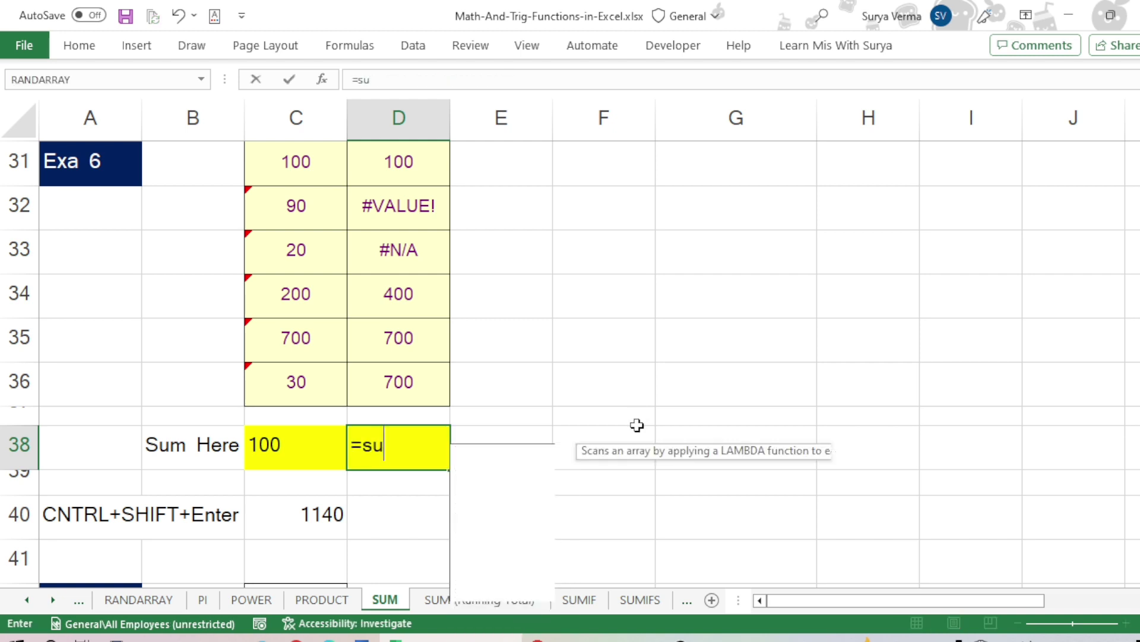
pyautogui.write('mif')
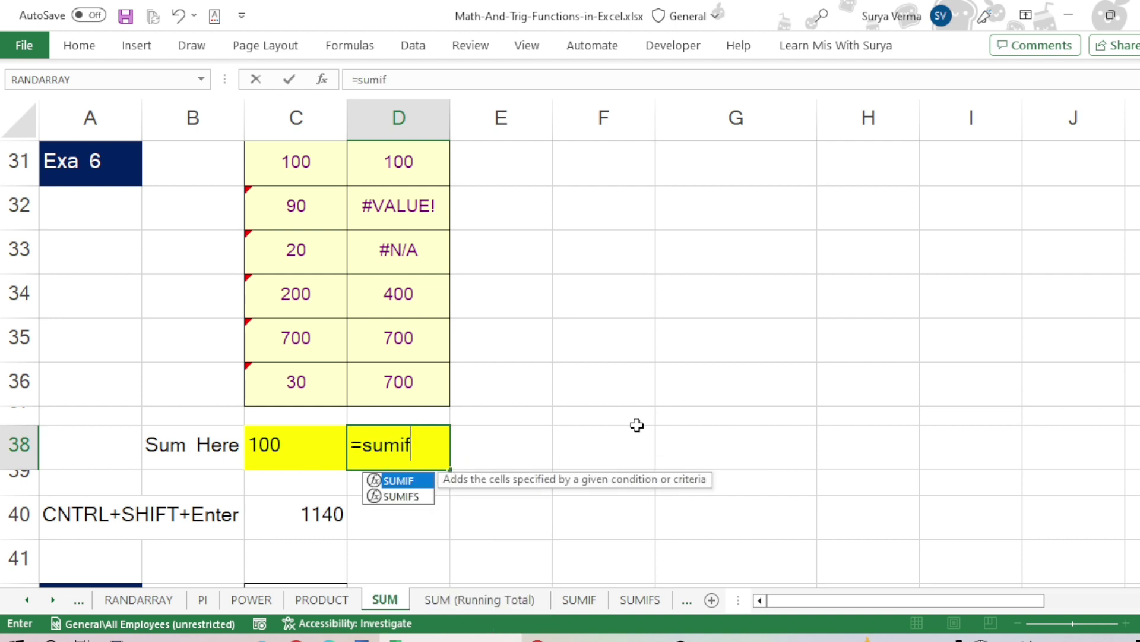
pyautogui.press('Tab')
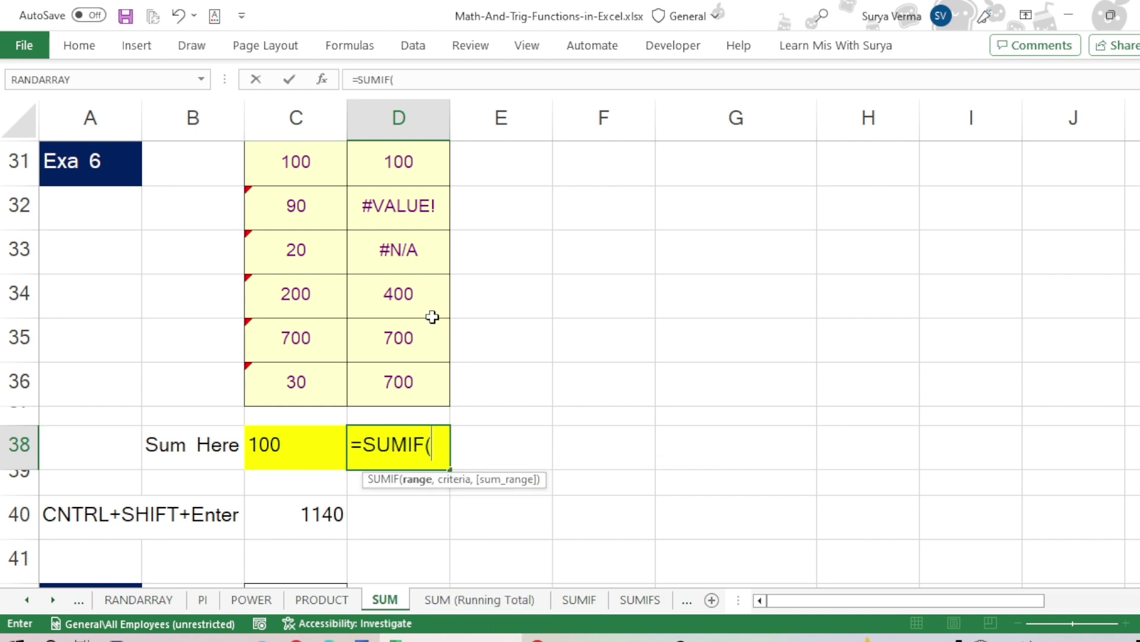
pyautogui.click(413, 162)
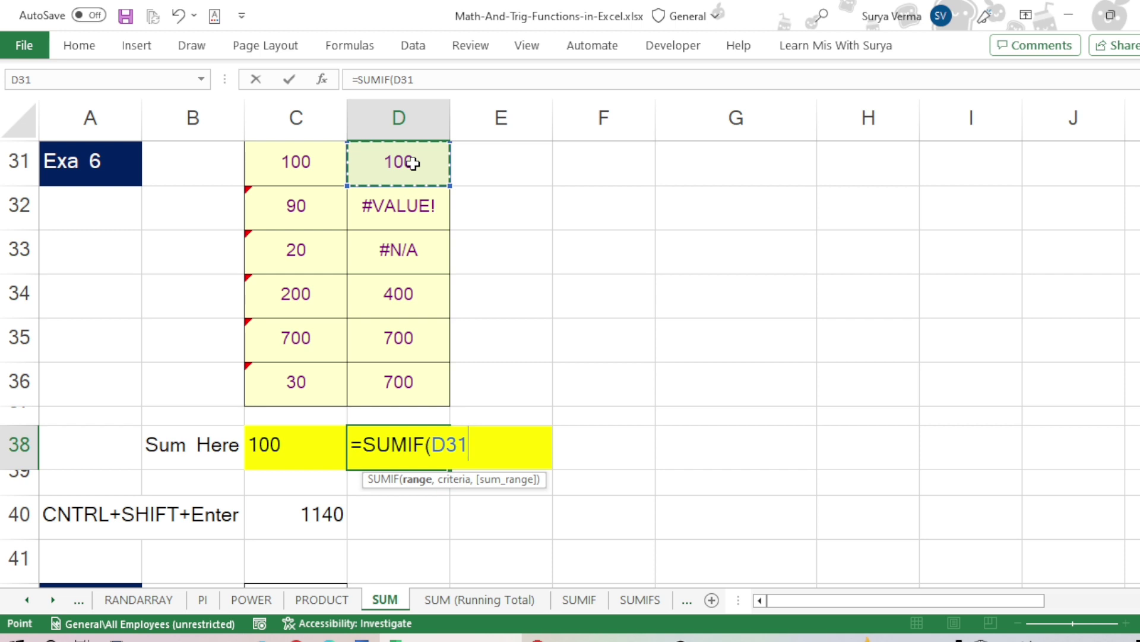
pyautogui.hotkey('shift', 'Down')
pyautogui.hotkey('shift', 'Down')
pyautogui.hotkey('shift', 'Down')
pyautogui.hotkey('shift', 'Down')
pyautogui.hotkey('shift', 'Down')
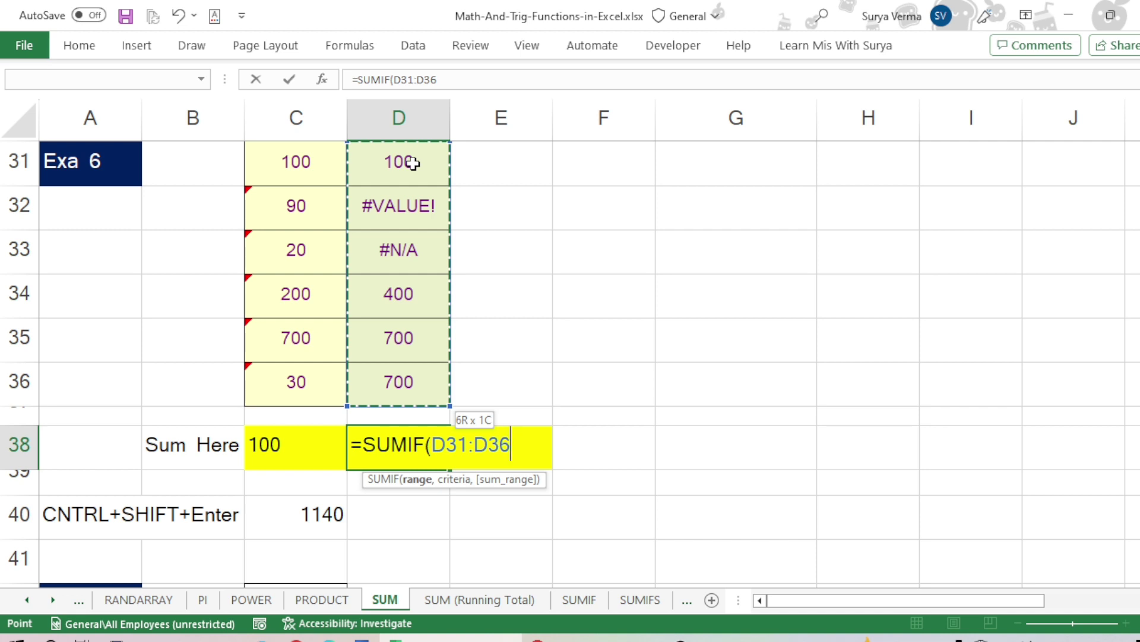
pyautogui.write(',')
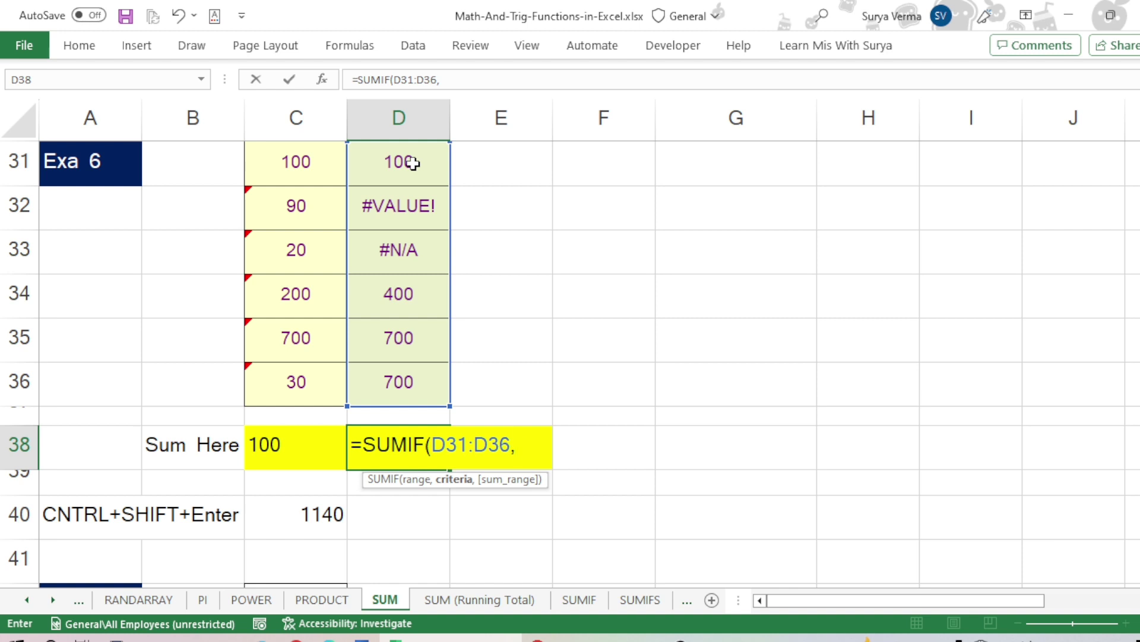
pyautogui.write('">=0')
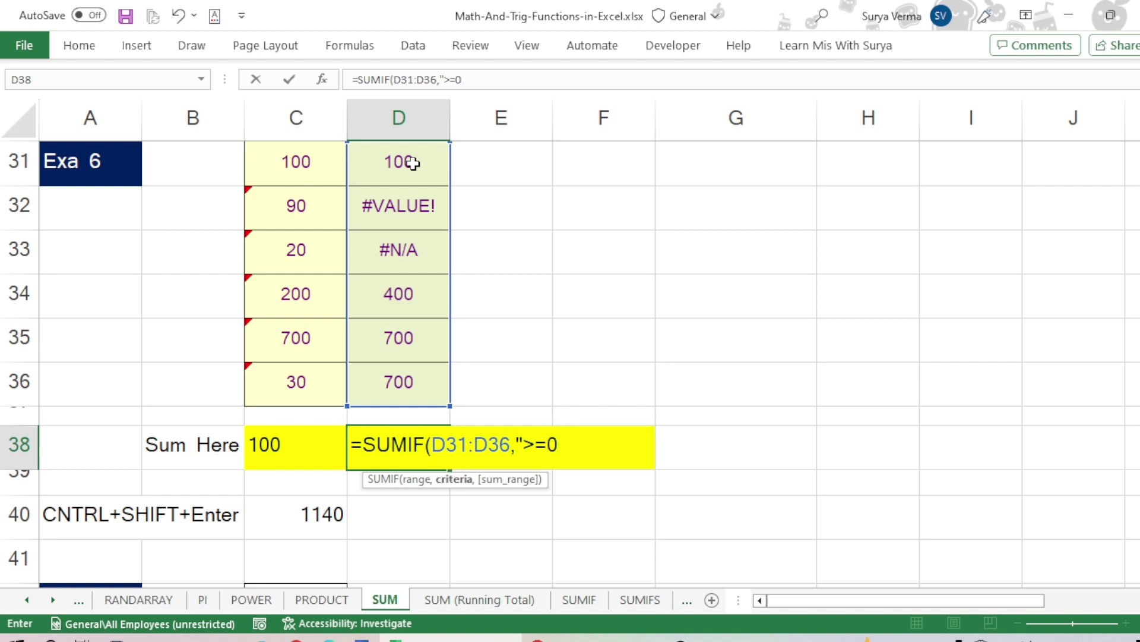
pyautogui.write('",')
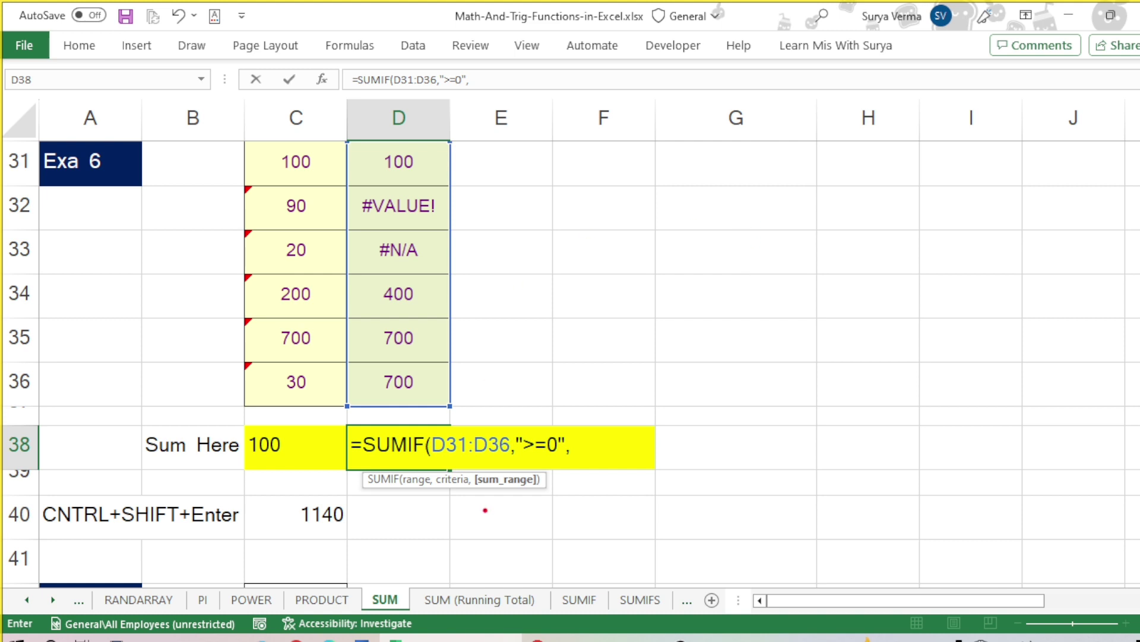
# Underline the SUMIF arguments and the error cells D32 and D33 with the on-screen pen, and clear the markings
pyautogui.moveTo(450, 494); pyautogui.dragTo(534, 499)
pyautogui.moveTo(435, 460); pyautogui.dragTo(548, 459)
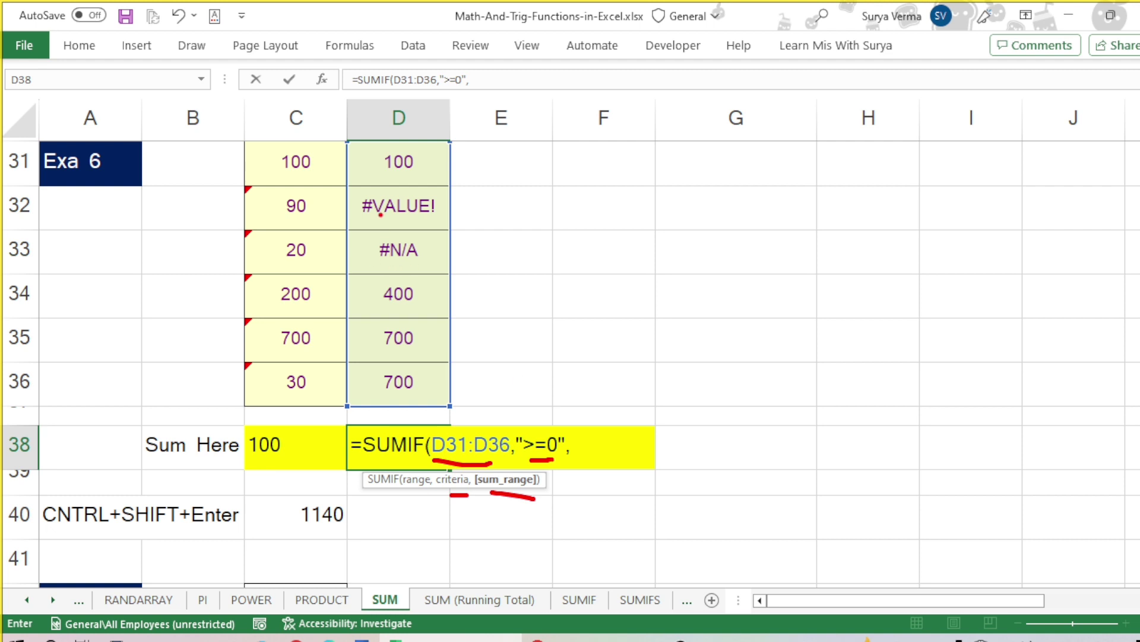
pyautogui.moveTo(379, 218); pyautogui.dragTo(465, 217)
pyautogui.moveTo(413, 266); pyautogui.dragTo(450, 260)
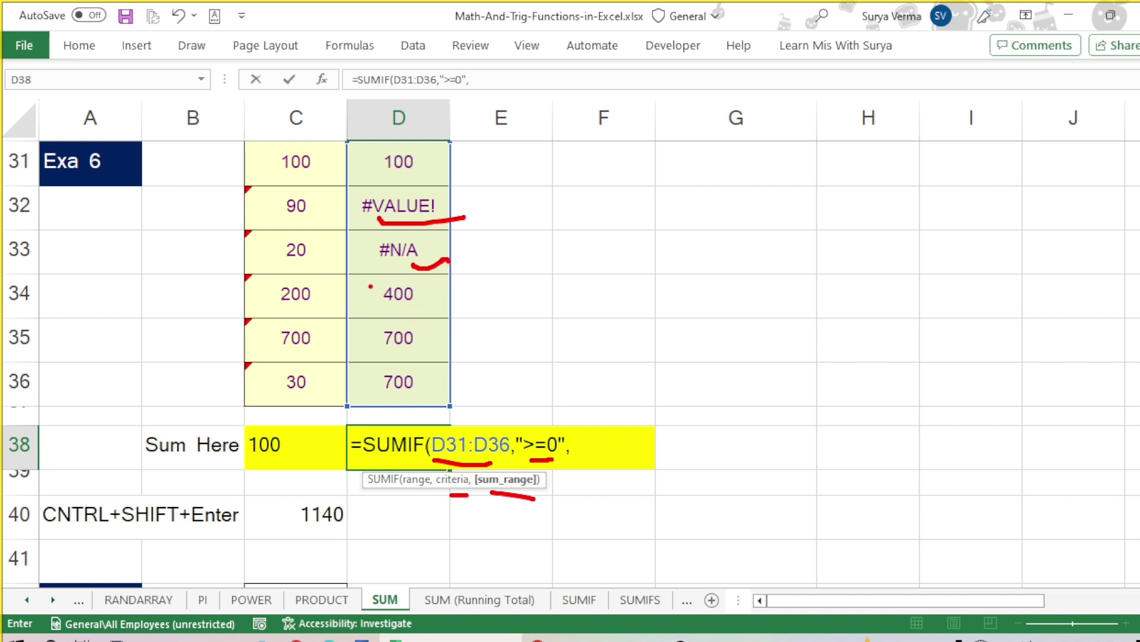
pyautogui.press('Escape')
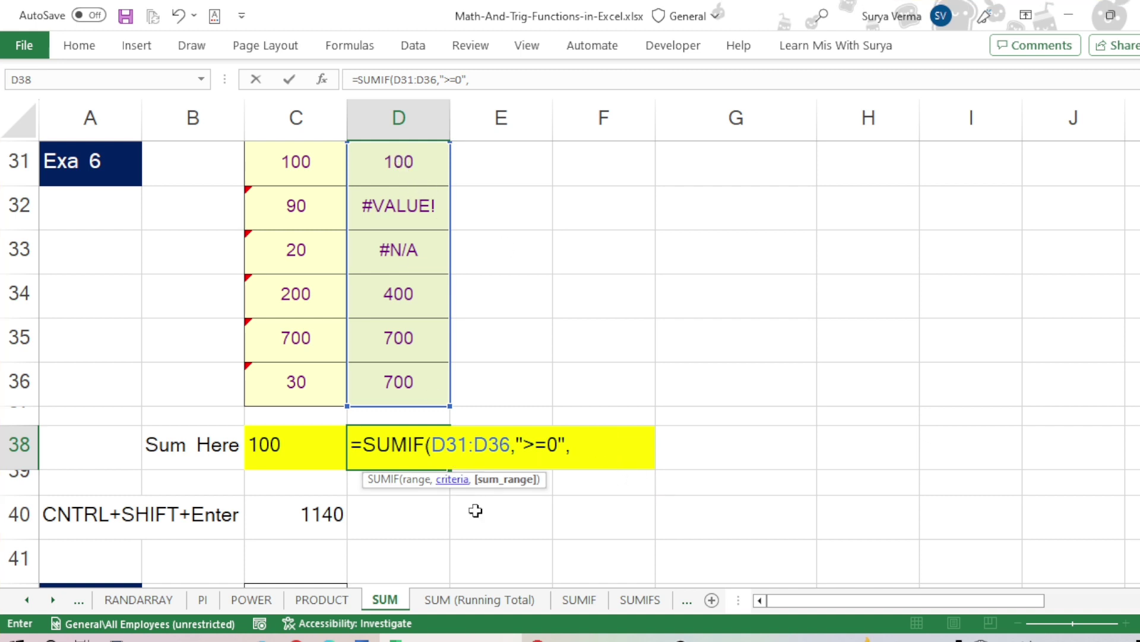
# Complete the SUMIF formula in D38 with D31:D36 as the sum range
pyautogui.moveTo(409, 161); pyautogui.dragTo(410, 372)
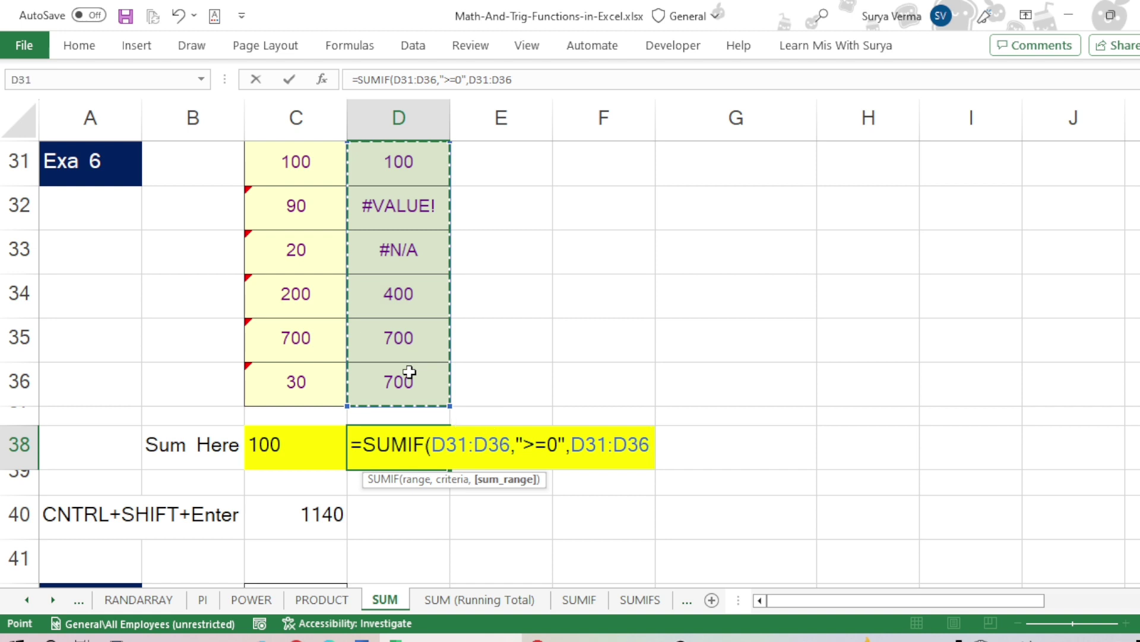
pyautogui.write(')')
pyautogui.press('Return')
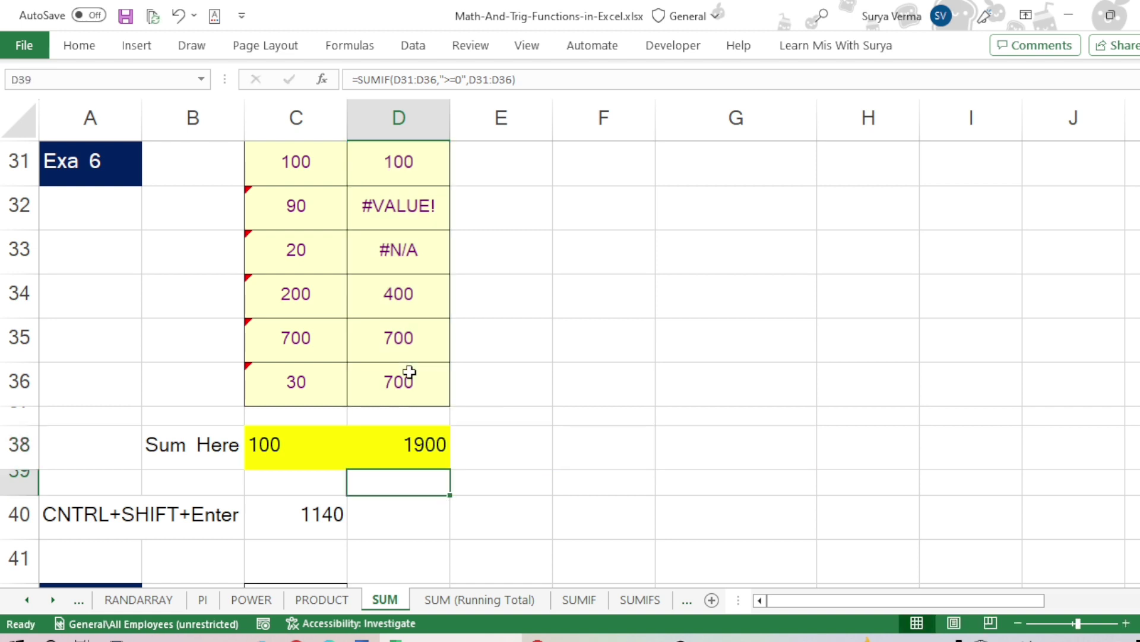
# Check the numeric cells D31 and D34:D36 against the SUMIF formula in D38, and save the workbook
pyautogui.click(404, 444)
pyautogui.scroll(2, 416, 398)
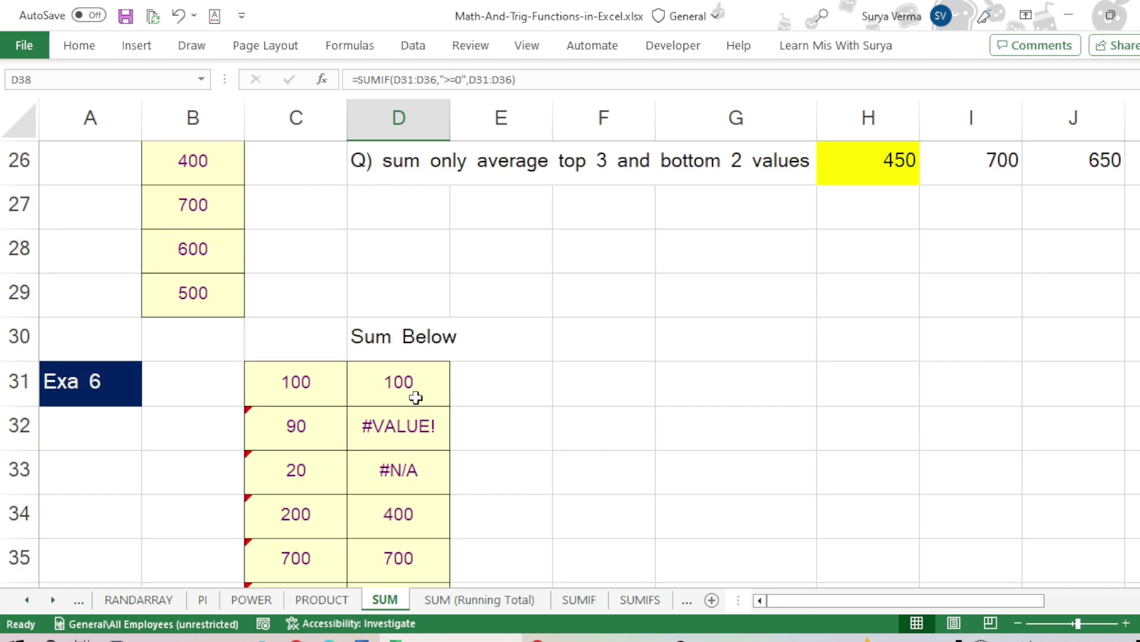
pyautogui.click(418, 391)
pyautogui.scroll(-2, 425, 384)
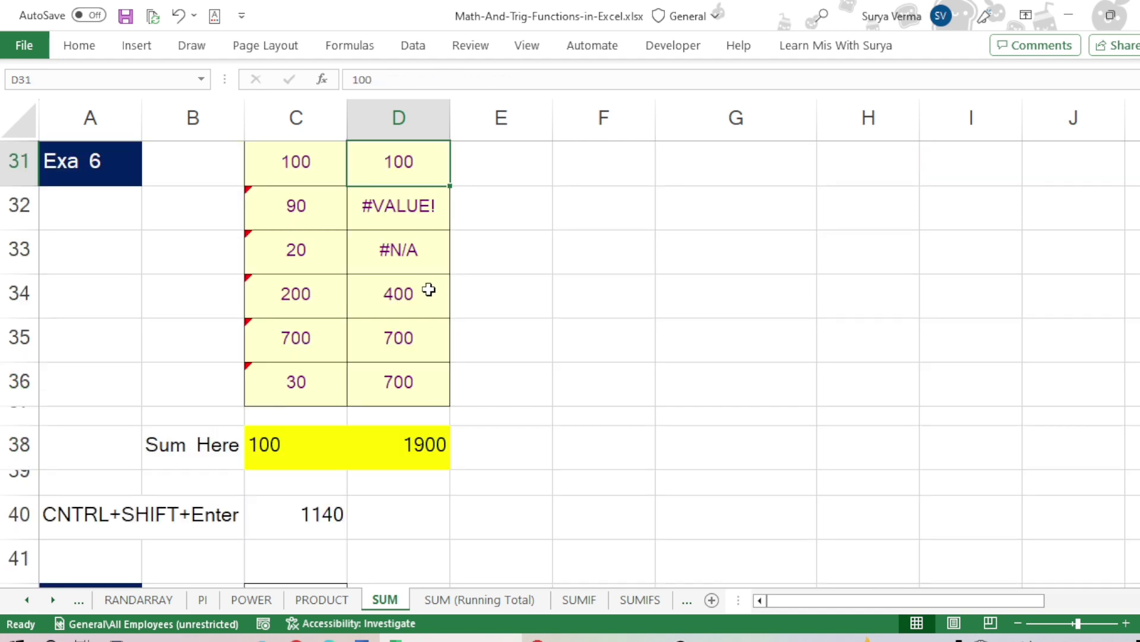
pyautogui.moveTo(394, 295); pyautogui.dragTo(396, 372)
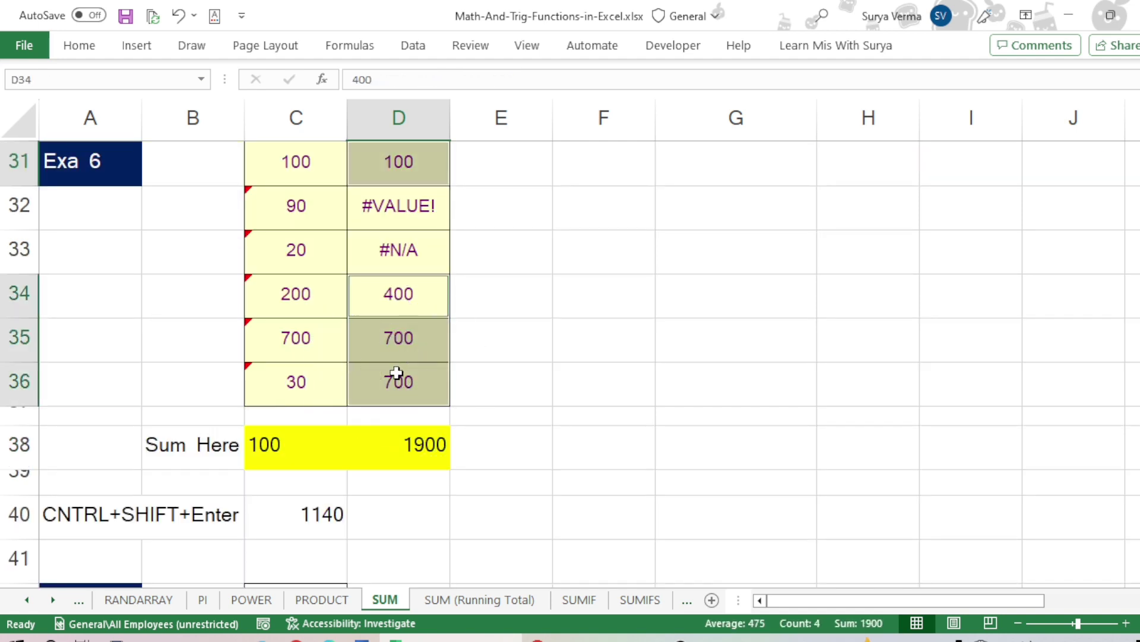
pyautogui.click(398, 341)
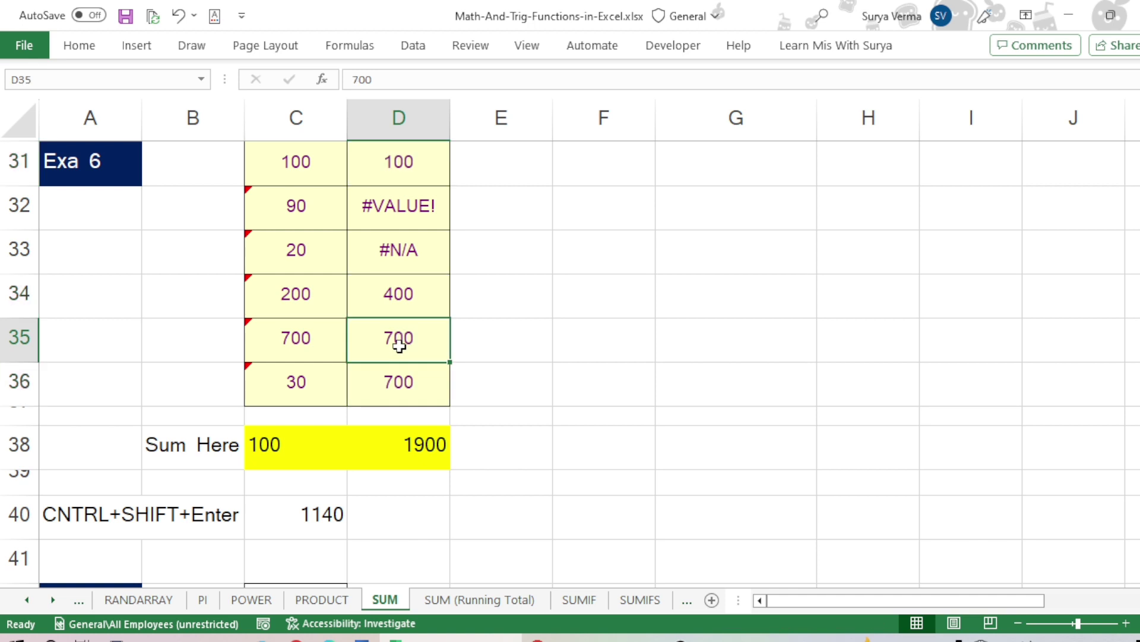
pyautogui.click(414, 298)
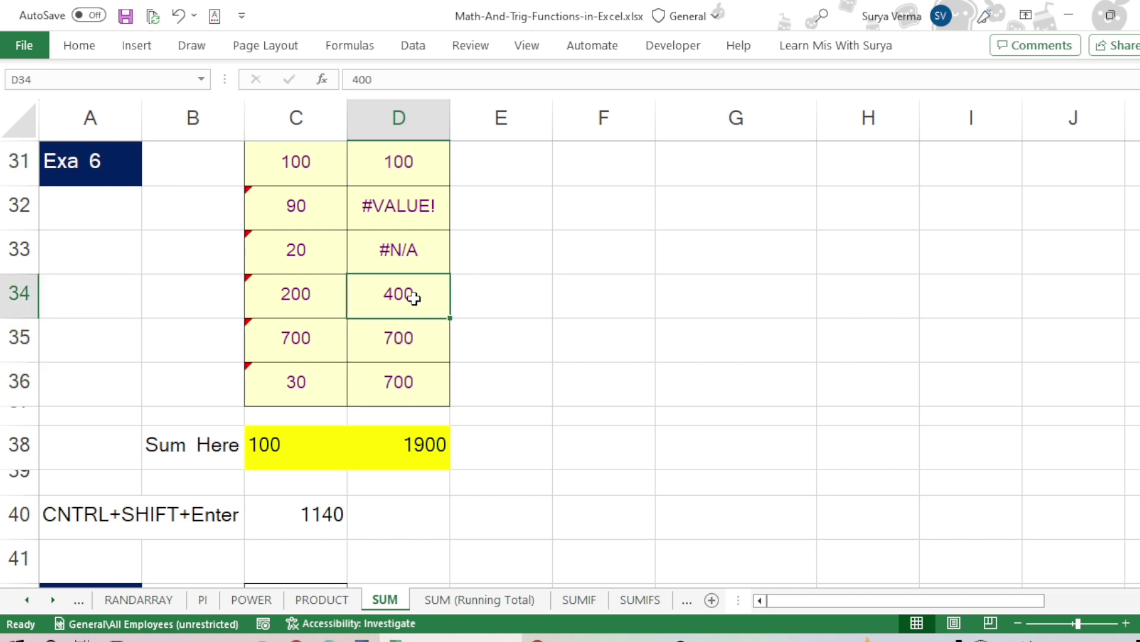
pyautogui.click(405, 176)
pyautogui.click(424, 445)
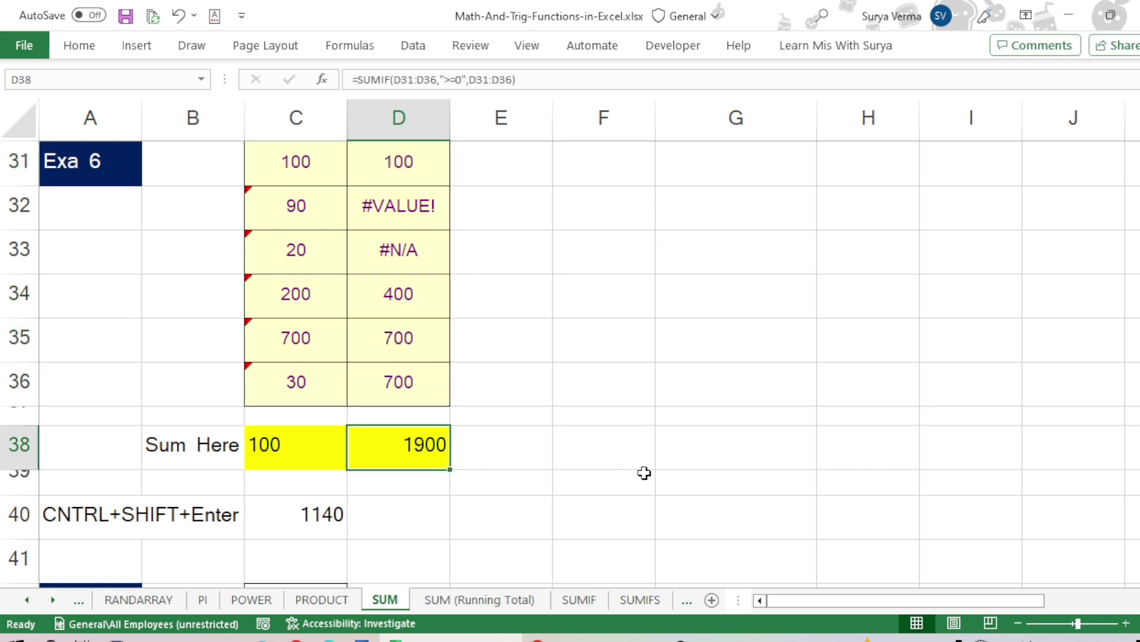
pyautogui.hotkey('ctrl', 's')
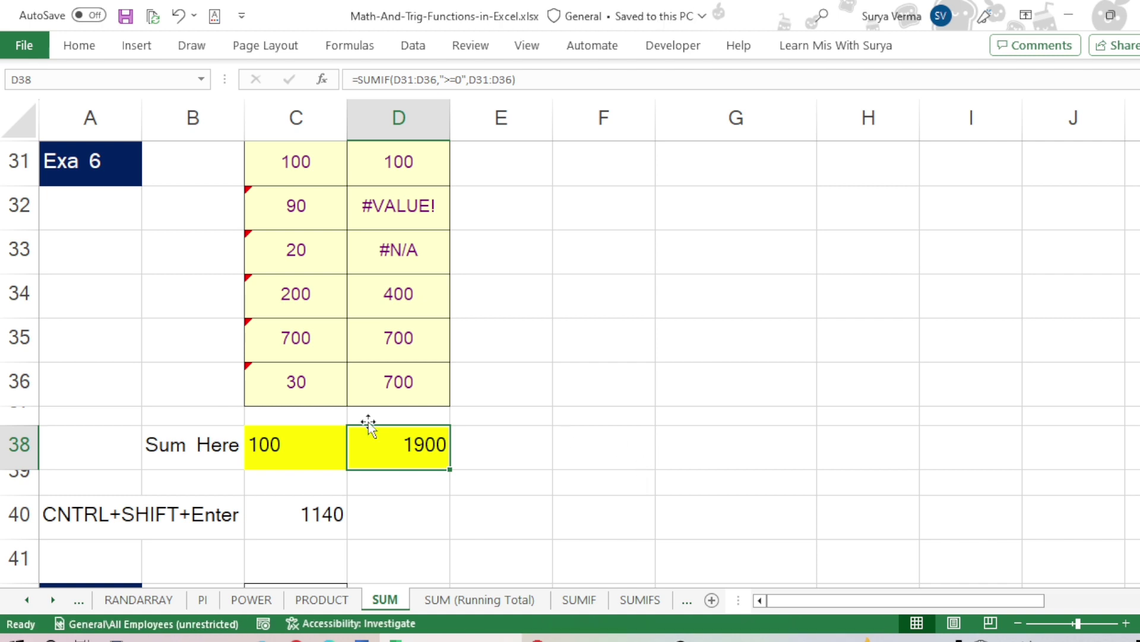
# Review the Exa 6 data in C31:D36 and return to its first cell, C31
pyautogui.click(297, 165)
pyautogui.moveTo(298, 165); pyautogui.dragTo(412, 369)
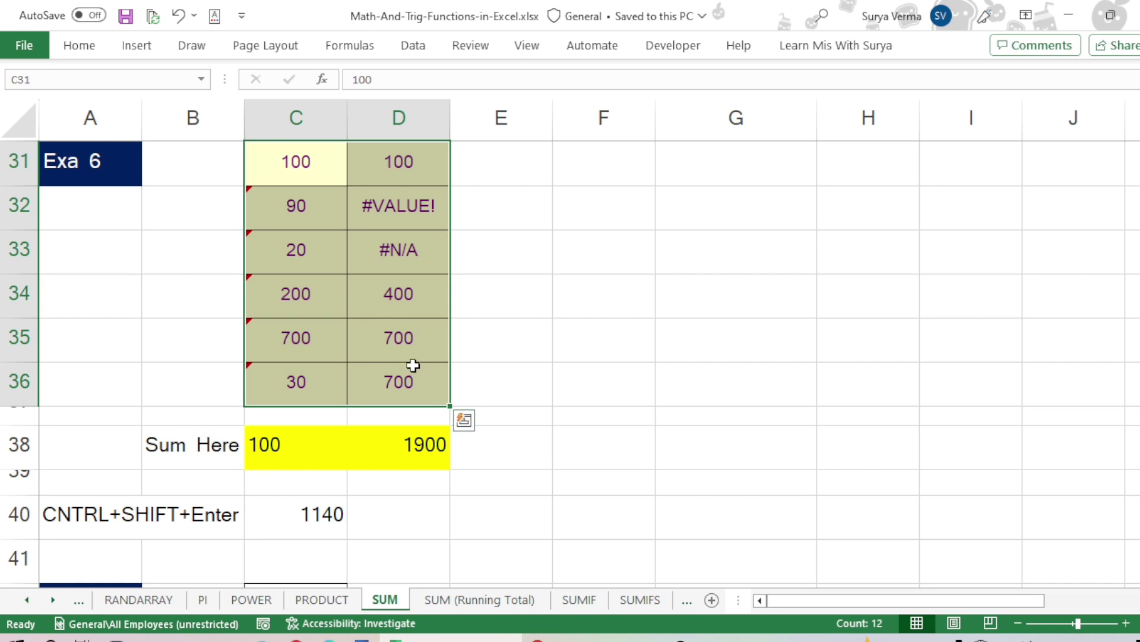
pyautogui.click(508, 231)
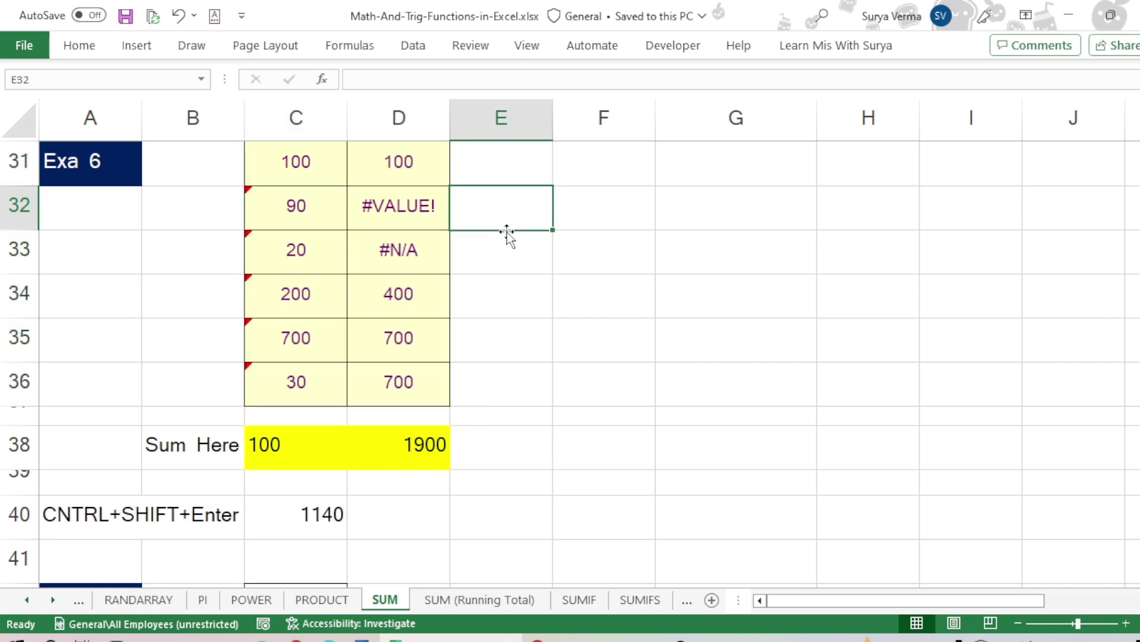
pyautogui.scroll(2, 507, 232)
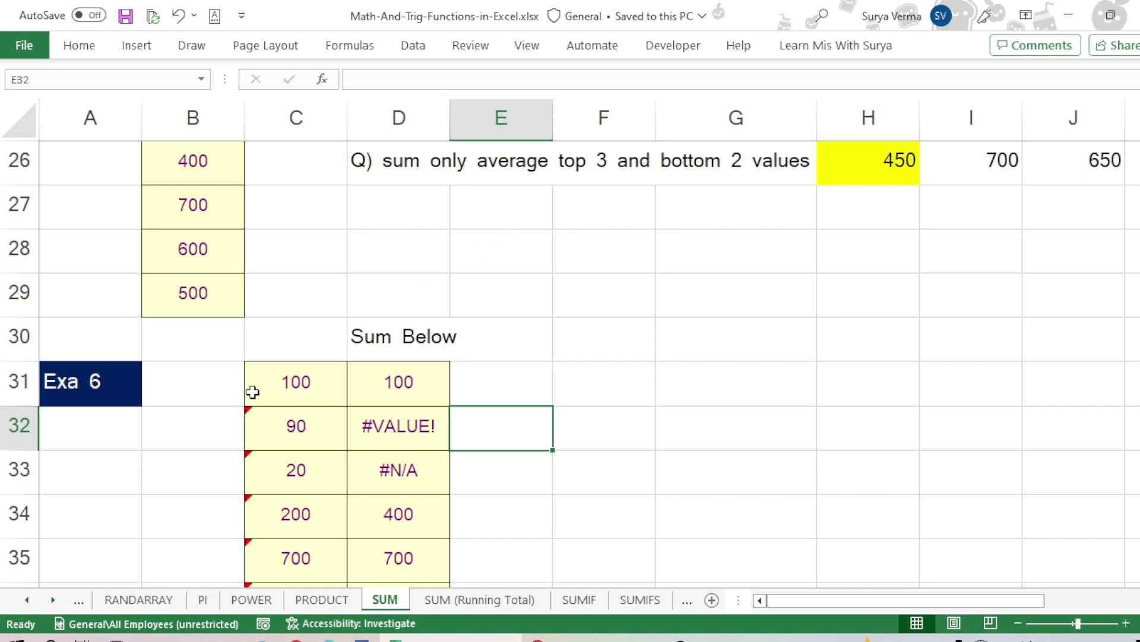
pyautogui.click(274, 387)
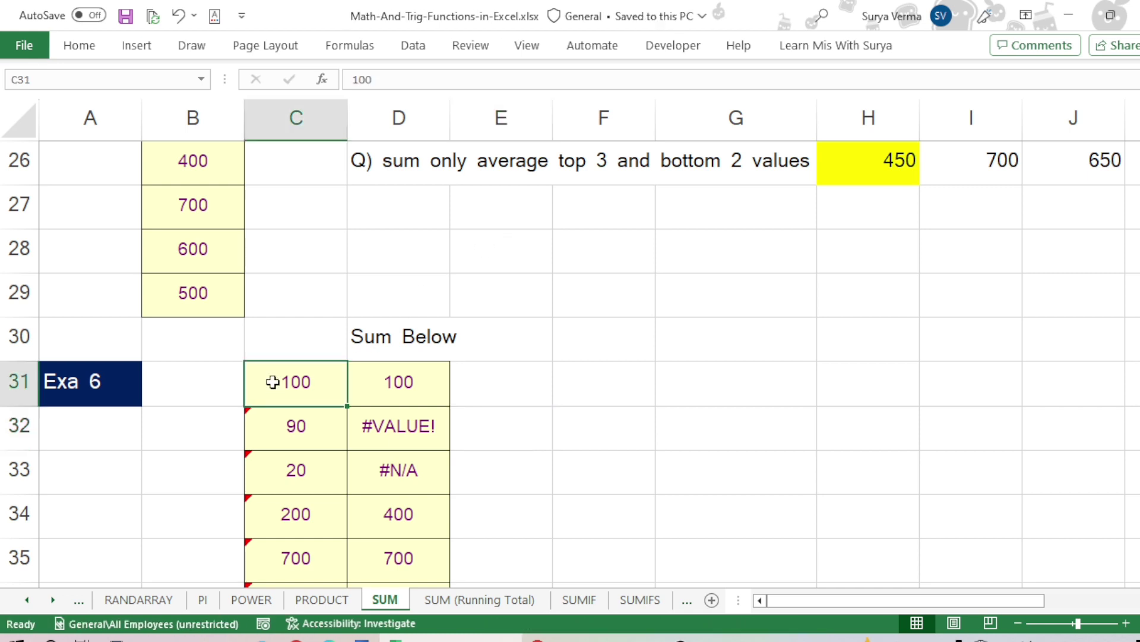